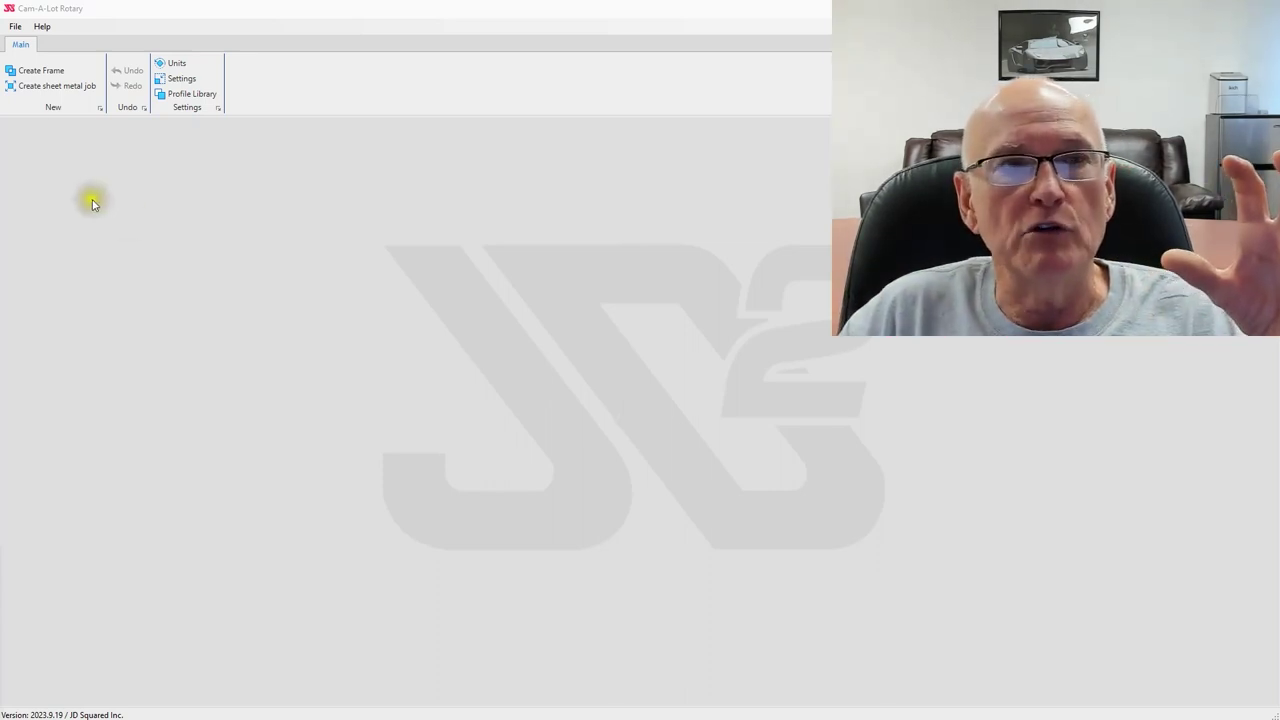
# Step: Import the STEP file cal_s3_generated_step.stp without detecting features and inspect the channel's holes
pyautogui.click(12, 30)
pyautogui.click(40, 42)
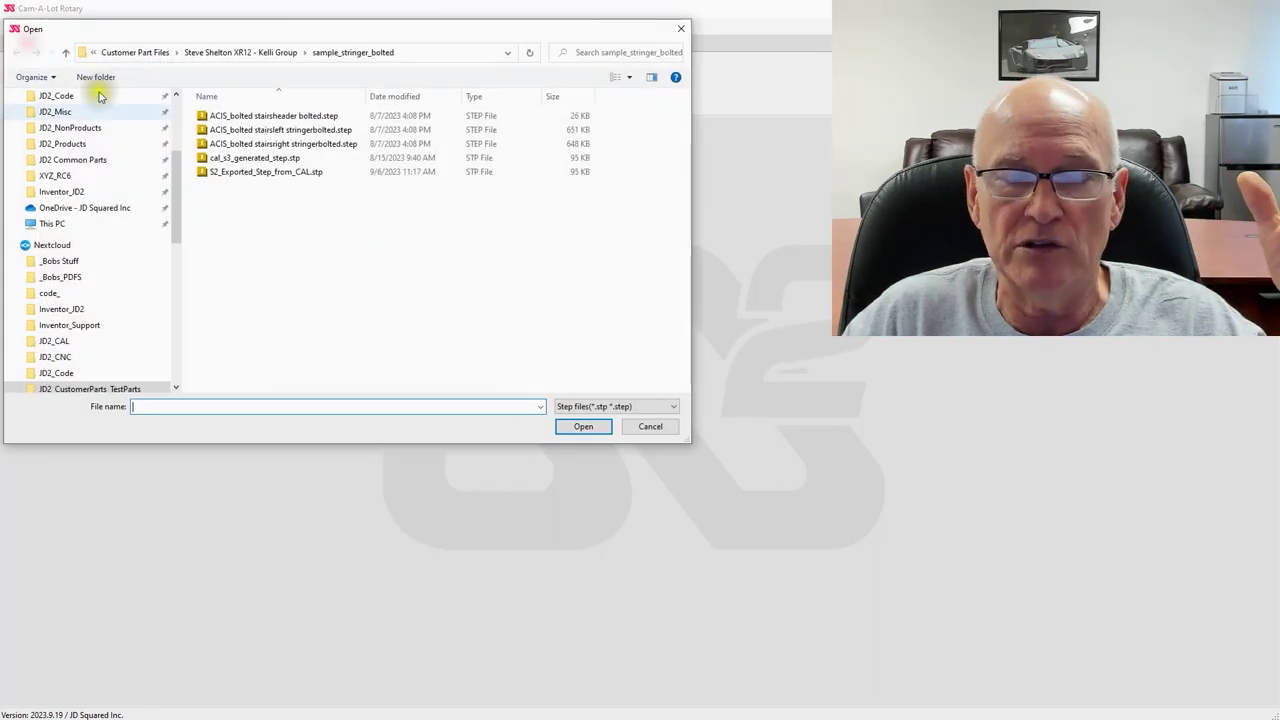
pyautogui.doubleClick(255, 160)
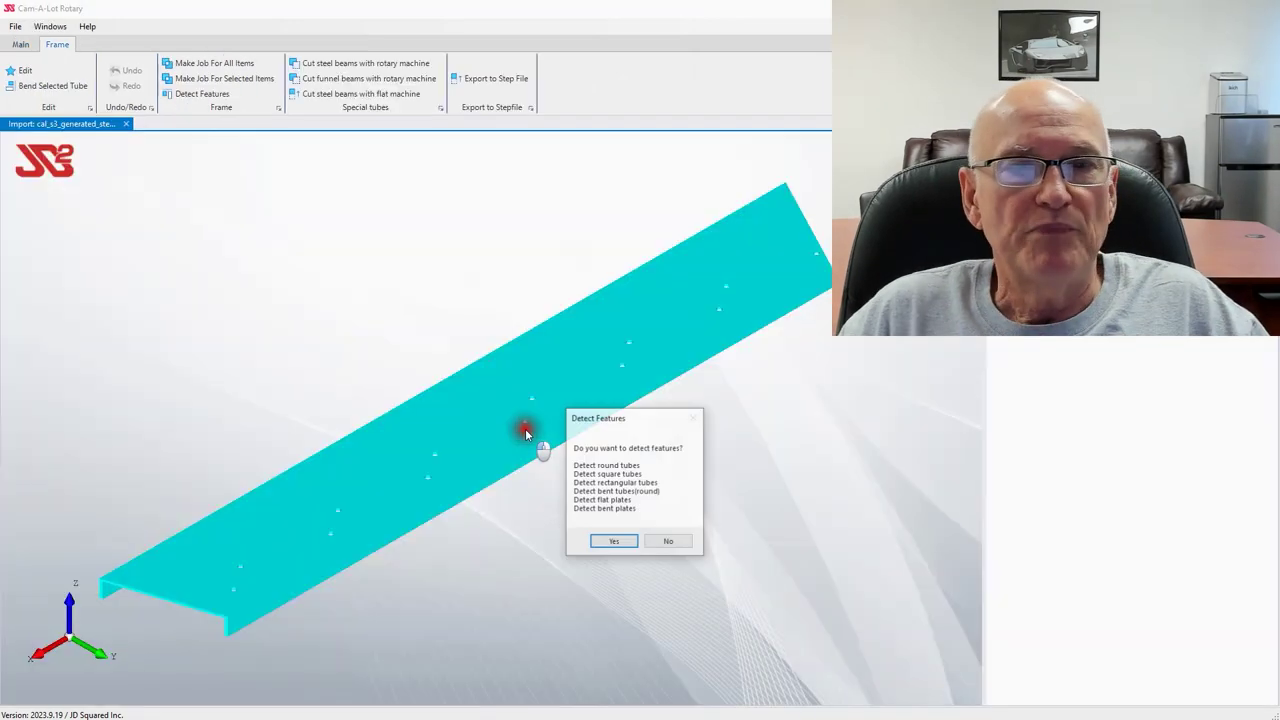
pyautogui.click(652, 538)
pyautogui.moveTo(555, 498); pyautogui.dragTo(548, 461, button='middle')
pyautogui.scroll(5, 468, 464)
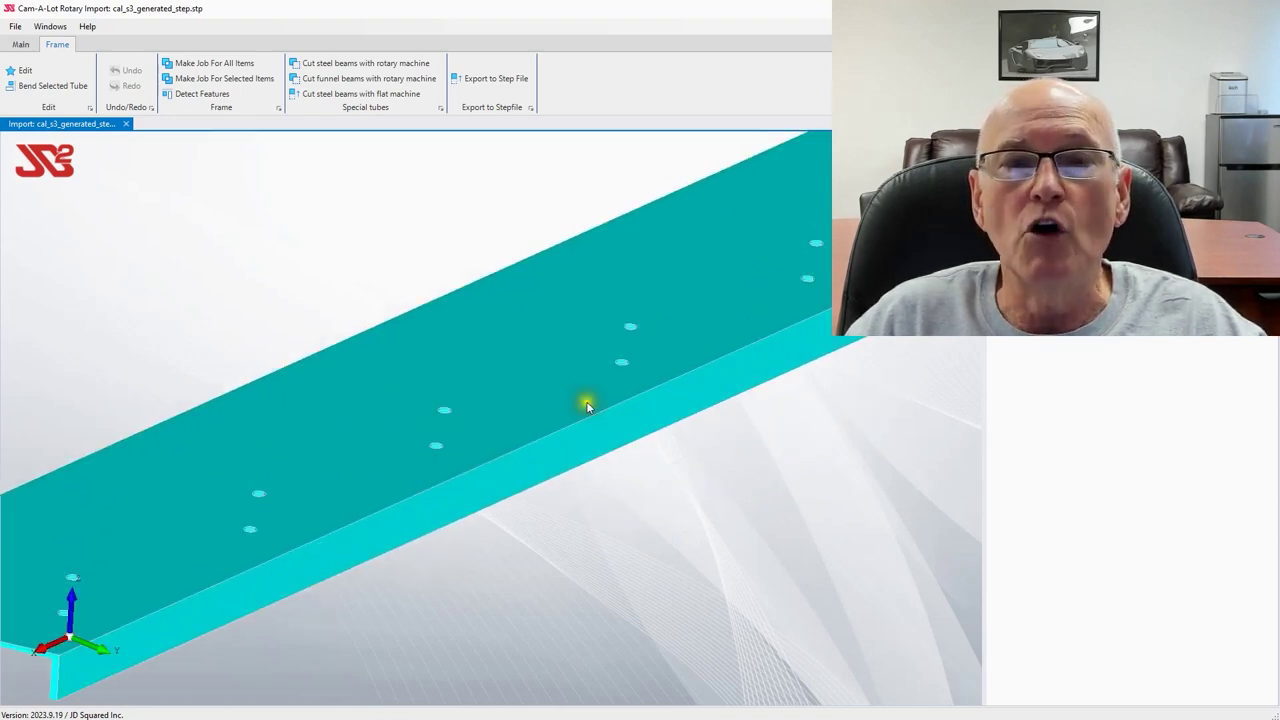
pyautogui.scroll(-3, 528, 477)
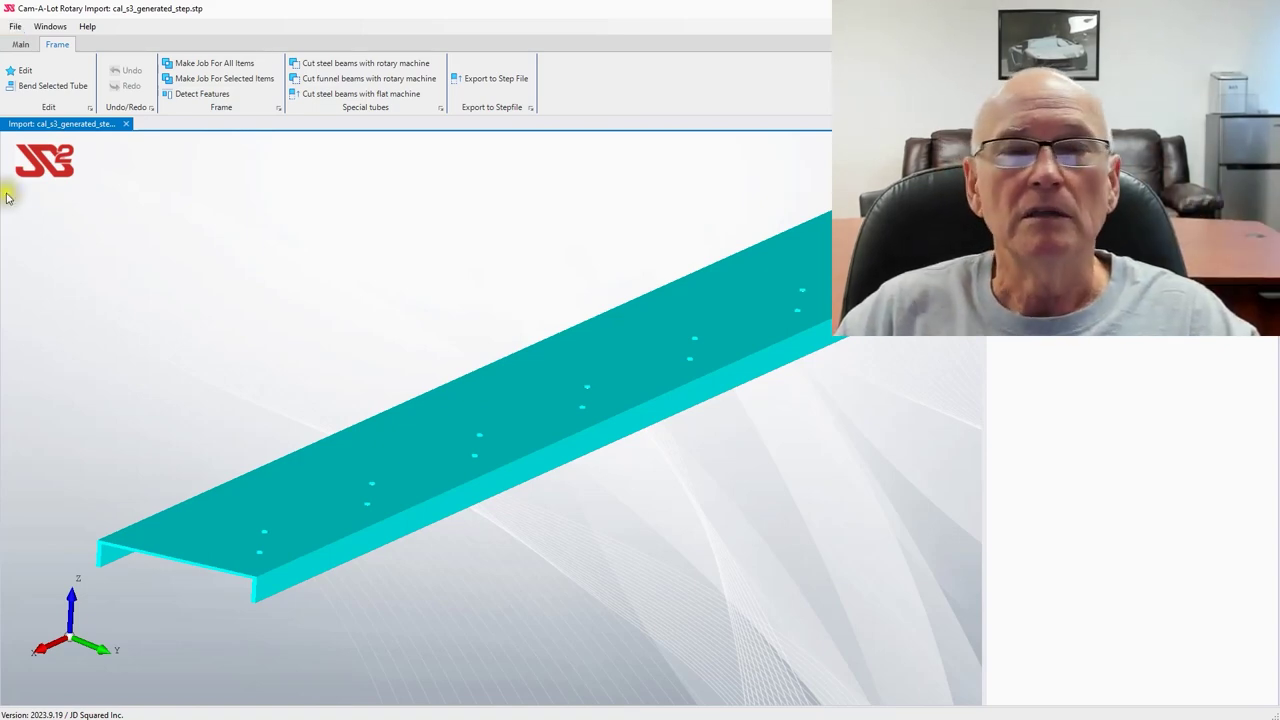
# Step: Begin another STEP import and browse to the Test Pieces folder in JD2_CustomerParts_TestParts, sorting its files by name
pyautogui.click(13, 30)
pyautogui.click(35, 41)
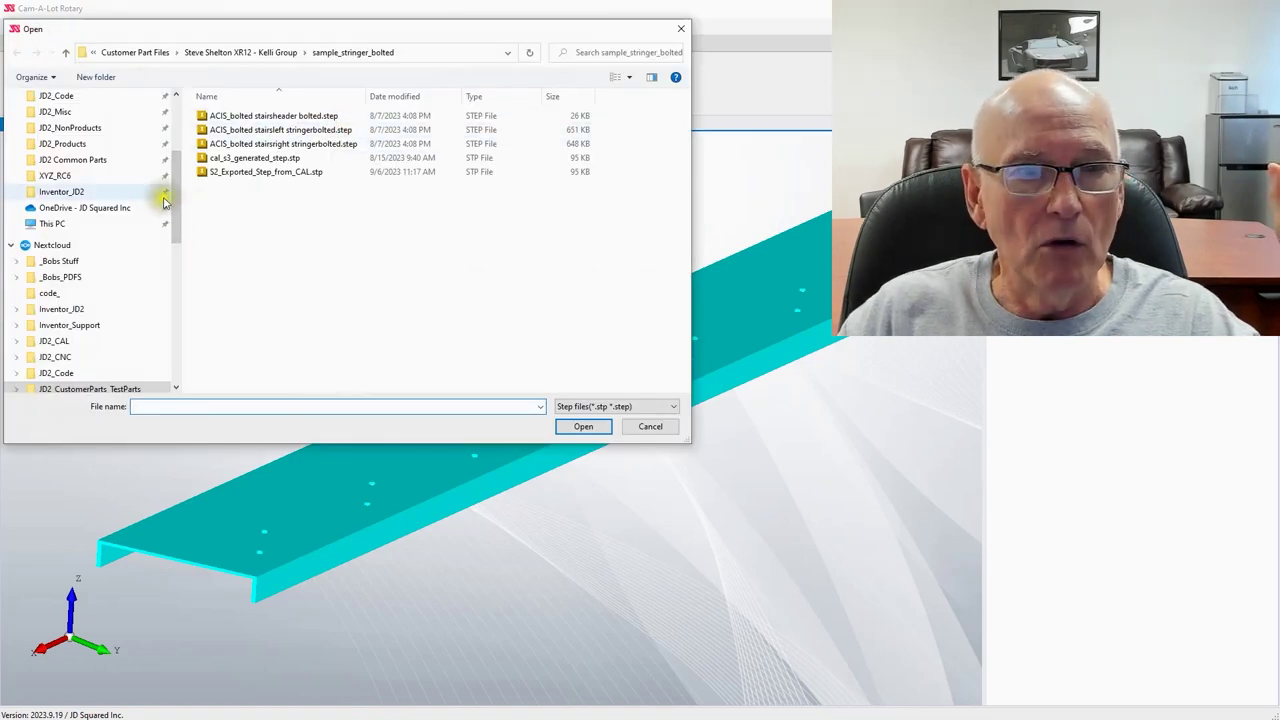
pyautogui.moveTo(172, 193); pyautogui.dragTo(172, 135)
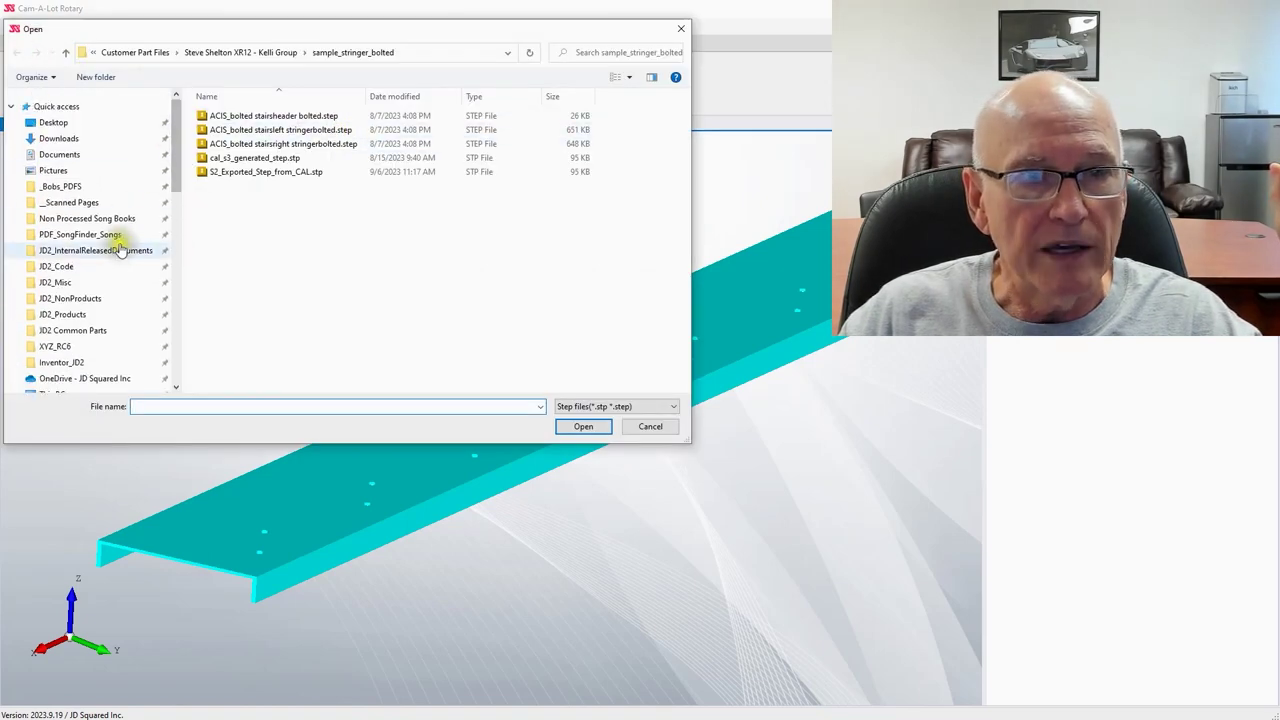
pyautogui.scroll(-3, 85, 280)
pyautogui.scroll(-3, 70, 292)
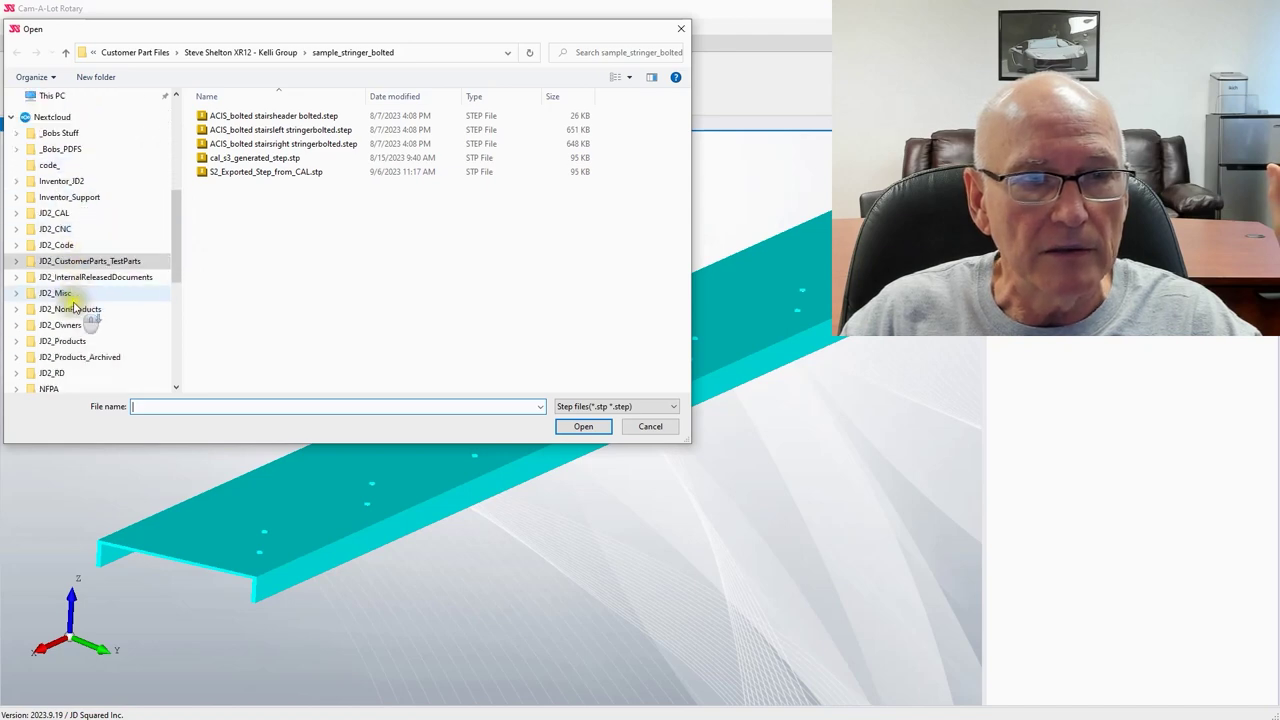
pyautogui.click(90, 261)
pyautogui.doubleClick(248, 131)
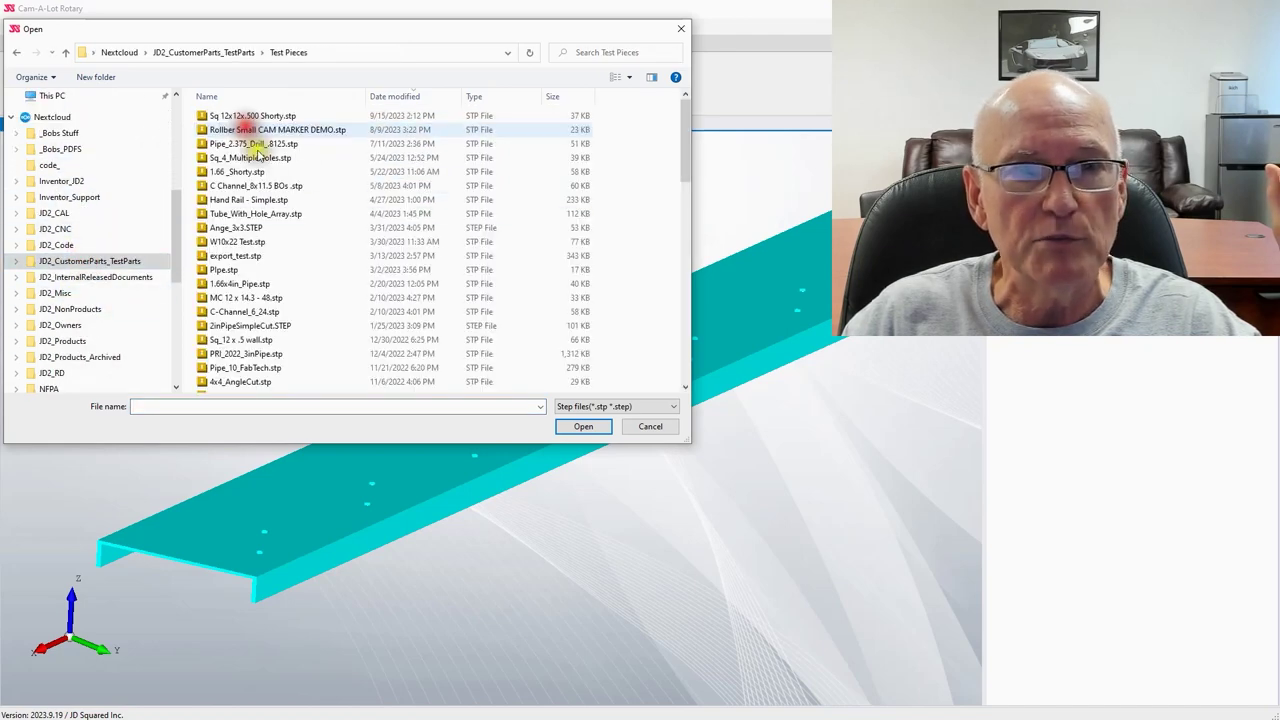
pyautogui.click(323, 93)
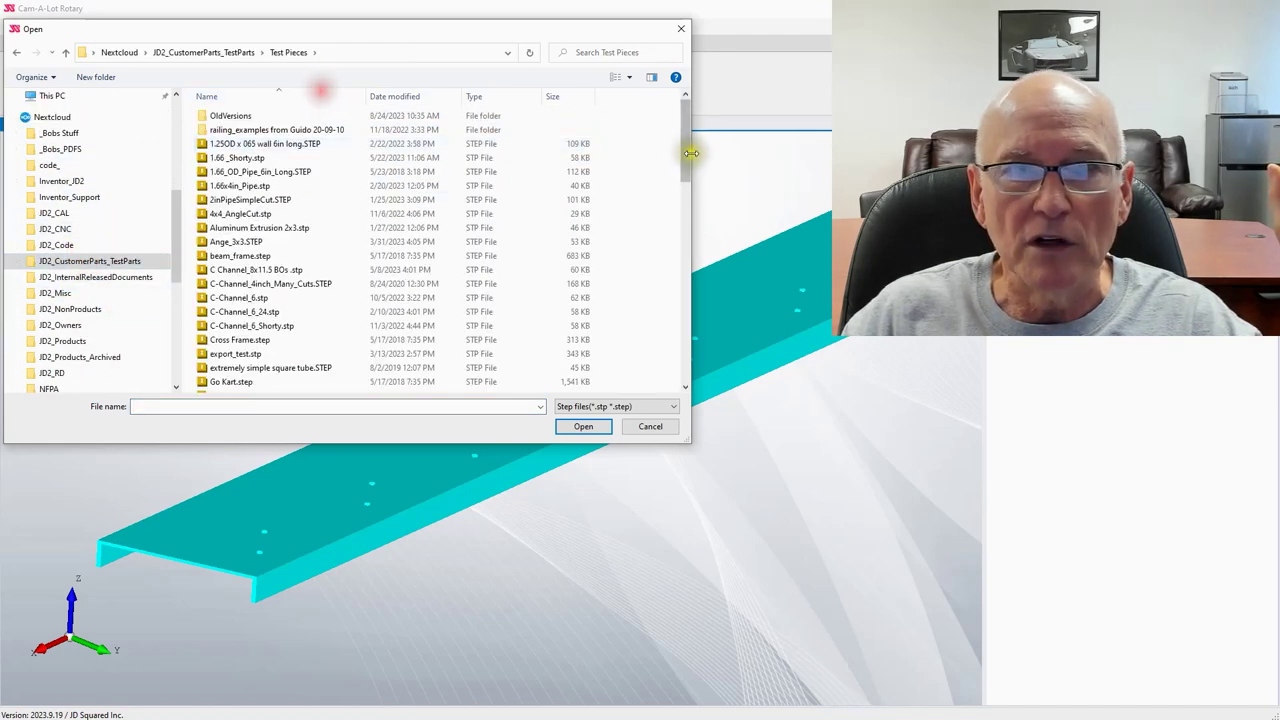
# Step: Import Simple_Rollbar.stp without detecting features and inspect the bent tube from the front
pyautogui.moveTo(686, 155); pyautogui.dragTo(698, 302)
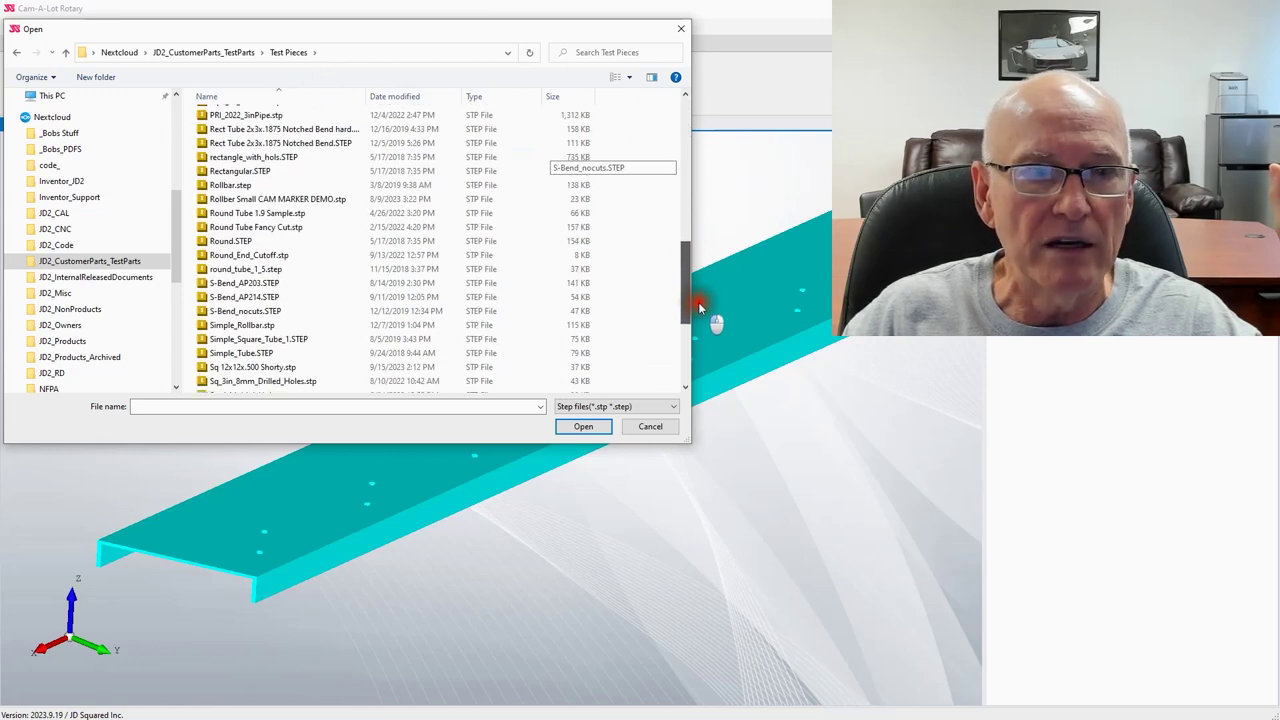
pyautogui.doubleClick(255, 327)
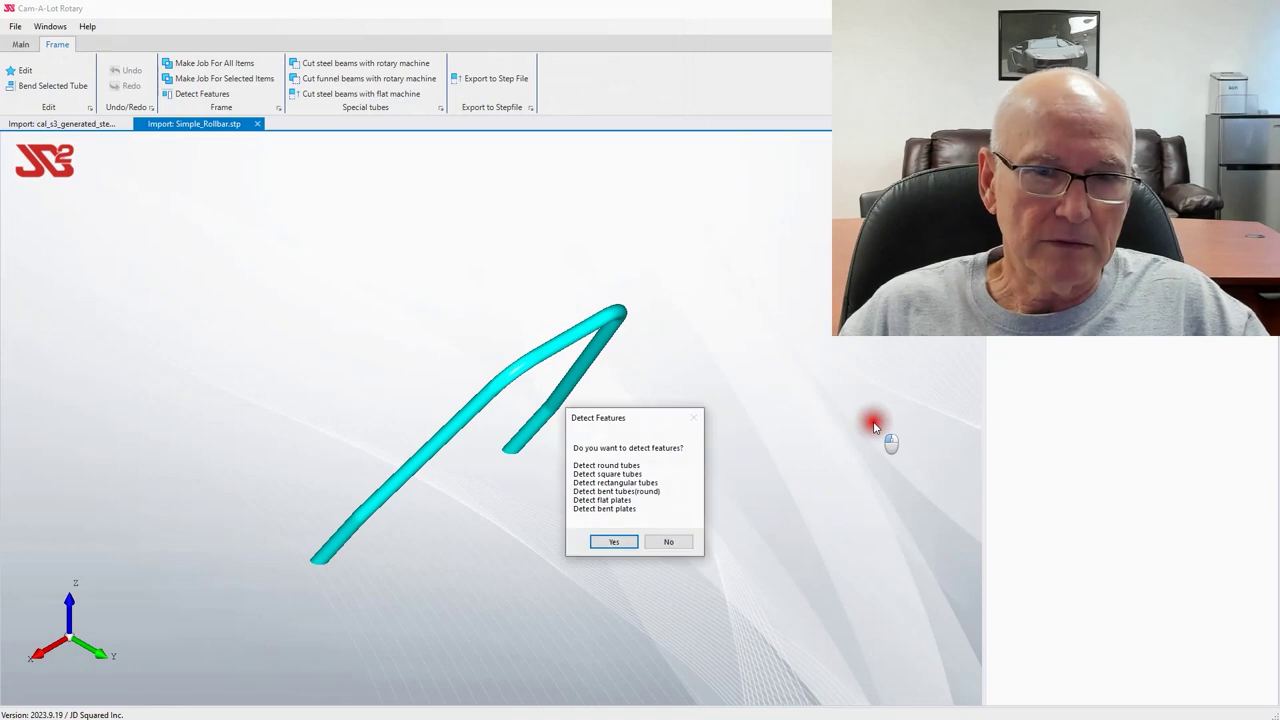
pyautogui.click(673, 543)
pyautogui.moveTo(606, 517); pyautogui.dragTo(489, 409)
pyautogui.moveTo(489, 409); pyautogui.dragTo(422, 401, button='right')
pyautogui.scroll(3, 277, 280)
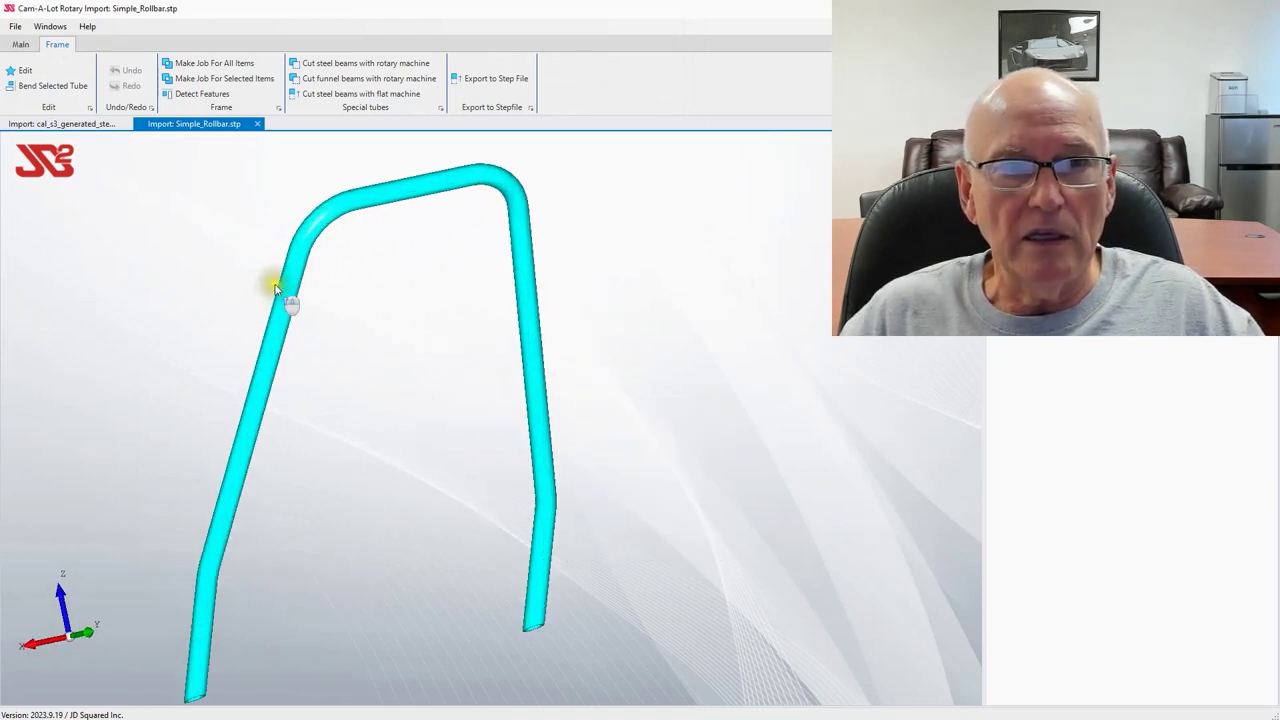
pyautogui.scroll(-3, 441, 375)
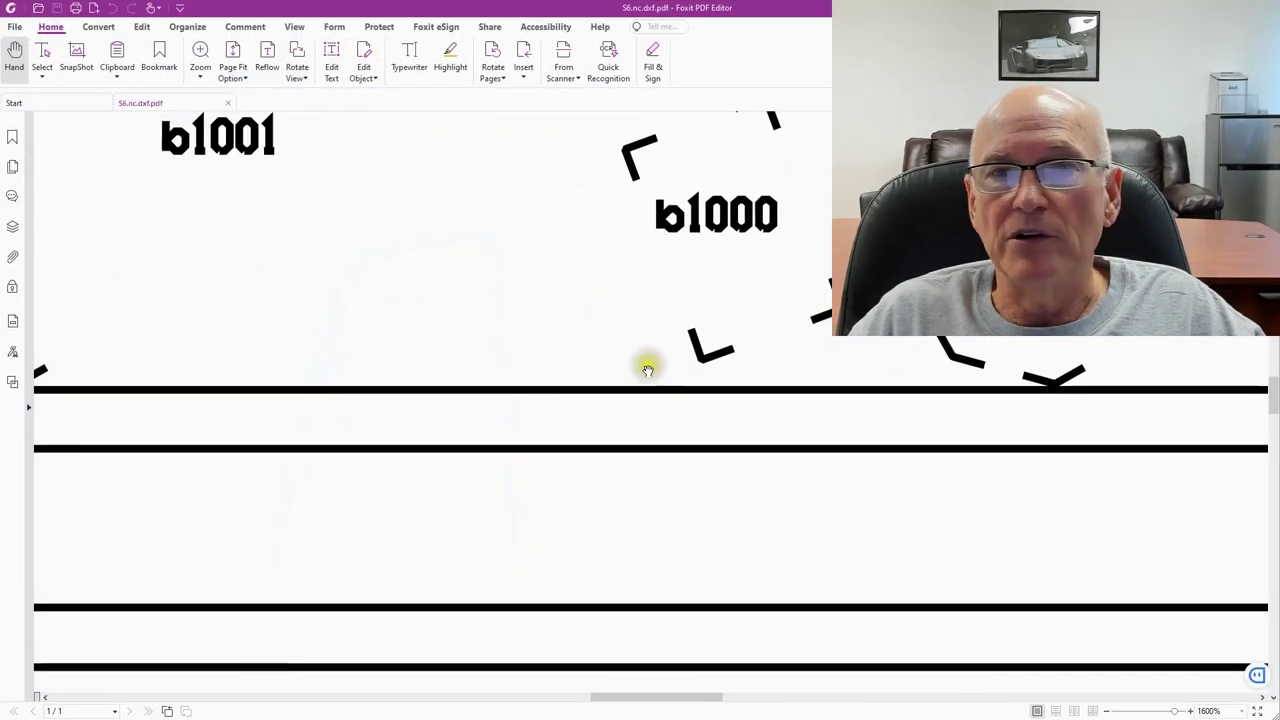
# Step: Examine the b1000 and b1001 part marks in S6.nc.dxf.pdf, and return to Cam-A-Lot Rotary
pyautogui.scroll(1, 645, 363)
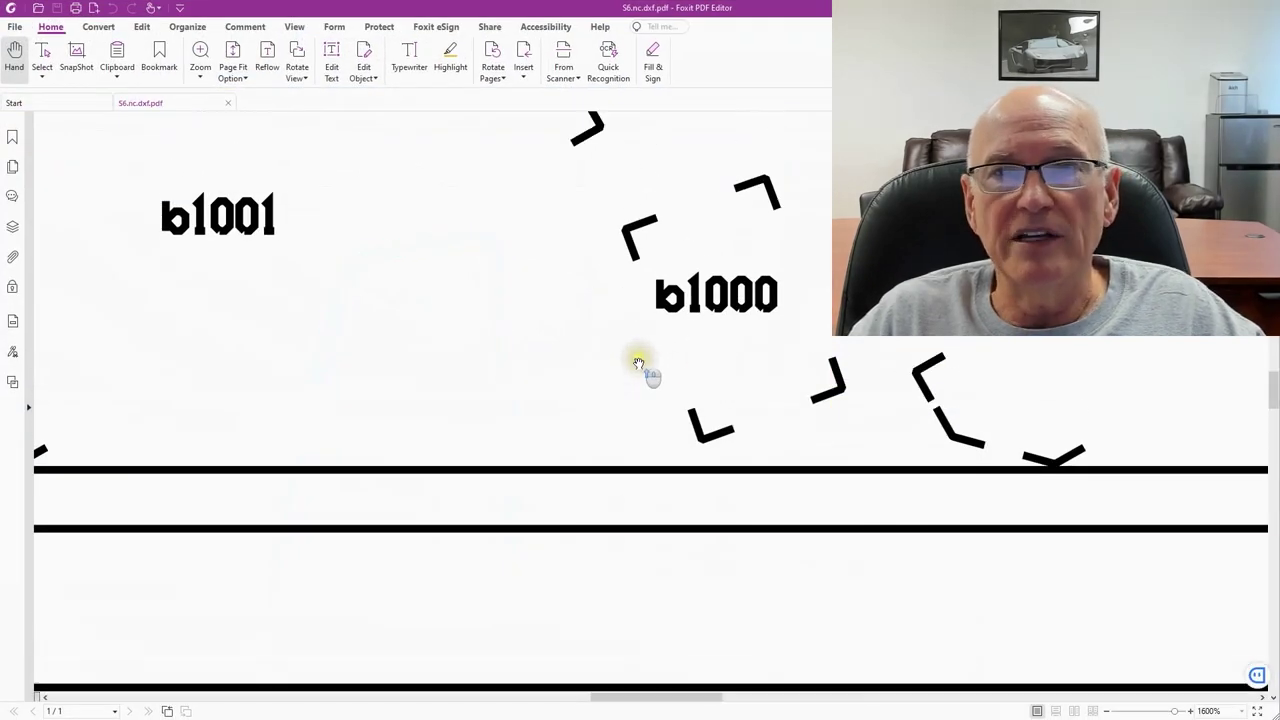
pyautogui.keyDown('ctrl'); pyautogui.scroll(-3, 643, 366); pyautogui.keyUp('ctrl')
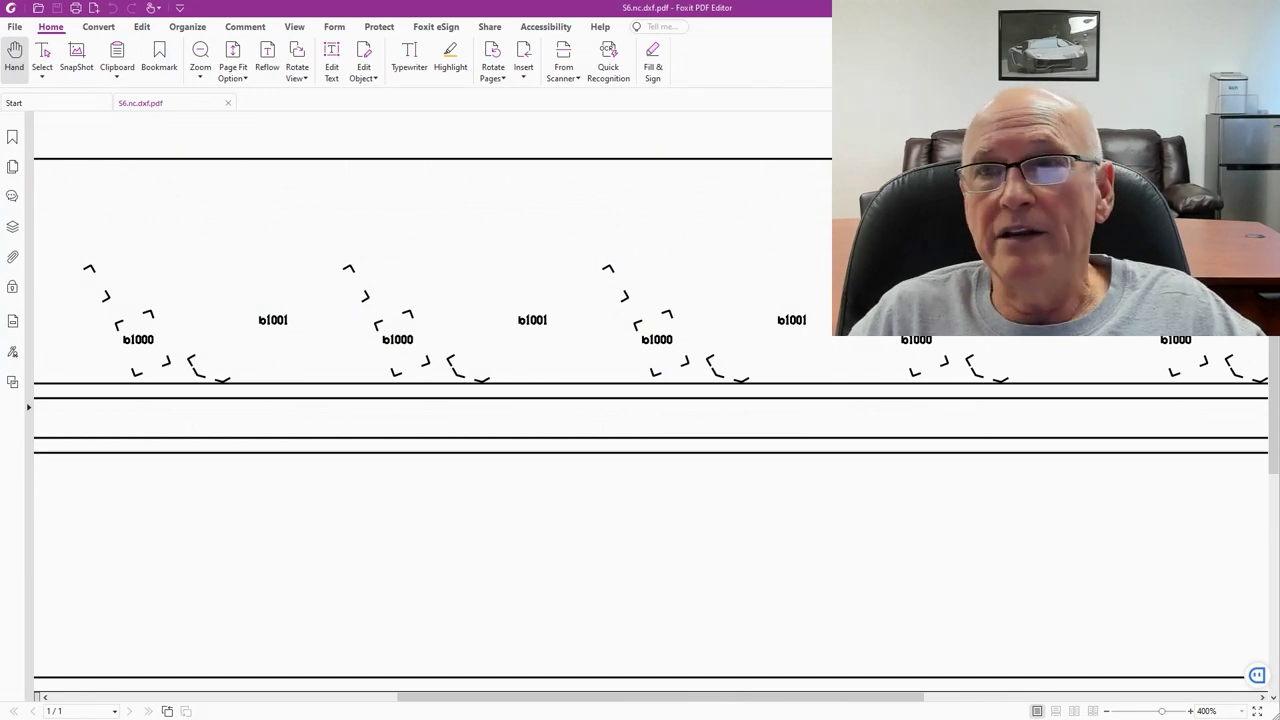
pyautogui.click(720, 305)
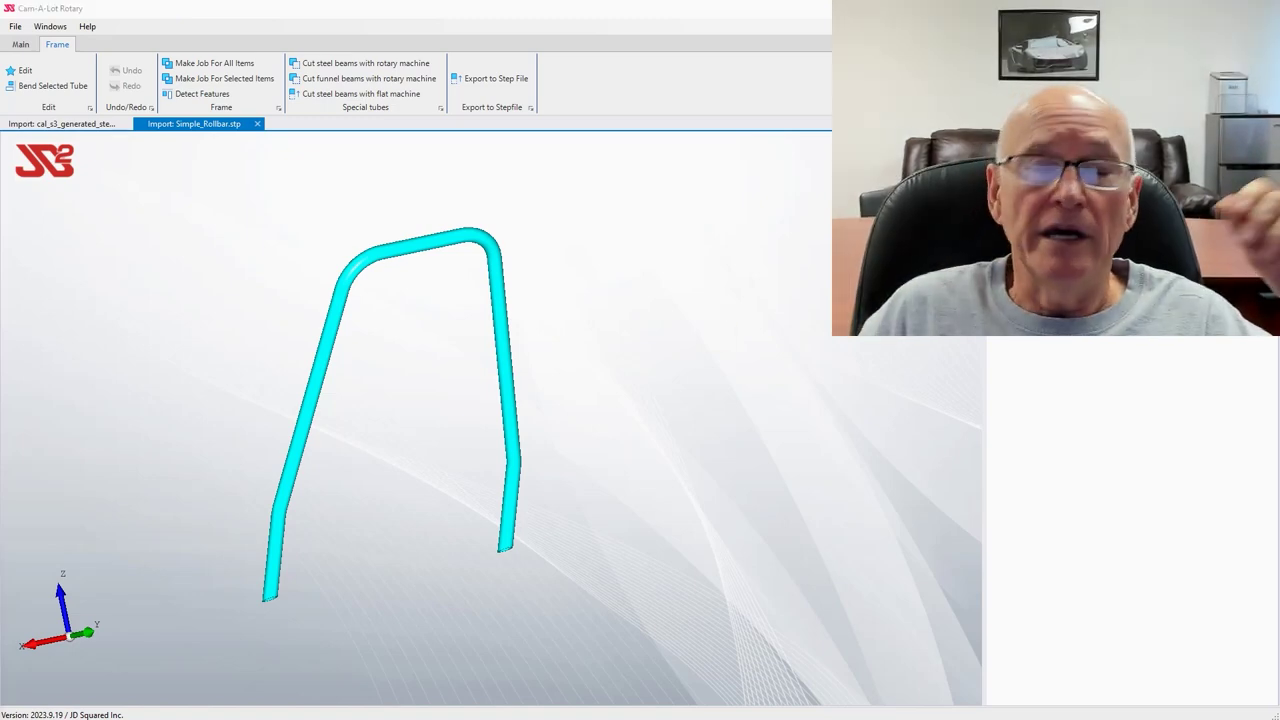
# Step: Bring up the YouTube video on processing Step/NC1 structural parts, and return to Cam-A-Lot Rotary
pyautogui.hotkey('alt', 'Tab')
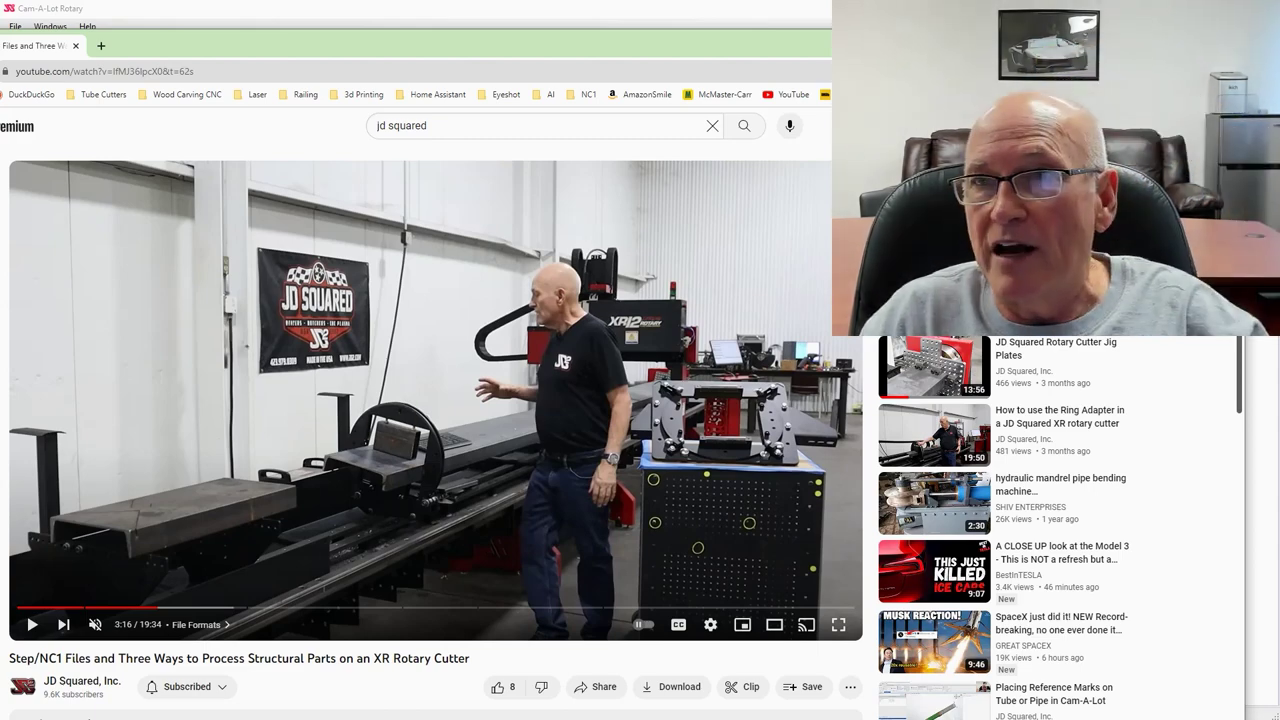
pyautogui.click(455, 712)
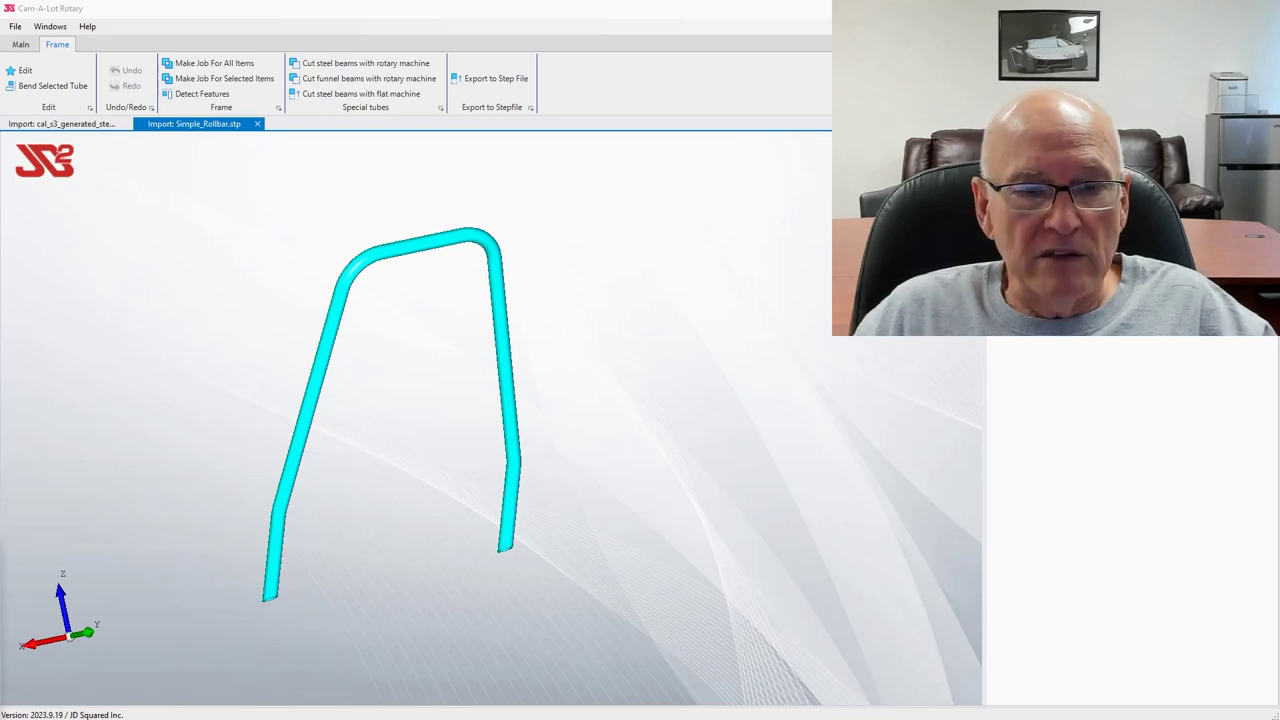
# Step: Switch to the photo viewer, look through the tube support and cut-part photos in both directions, and close the viewer
pyautogui.hotkey('alt', 'Tab')
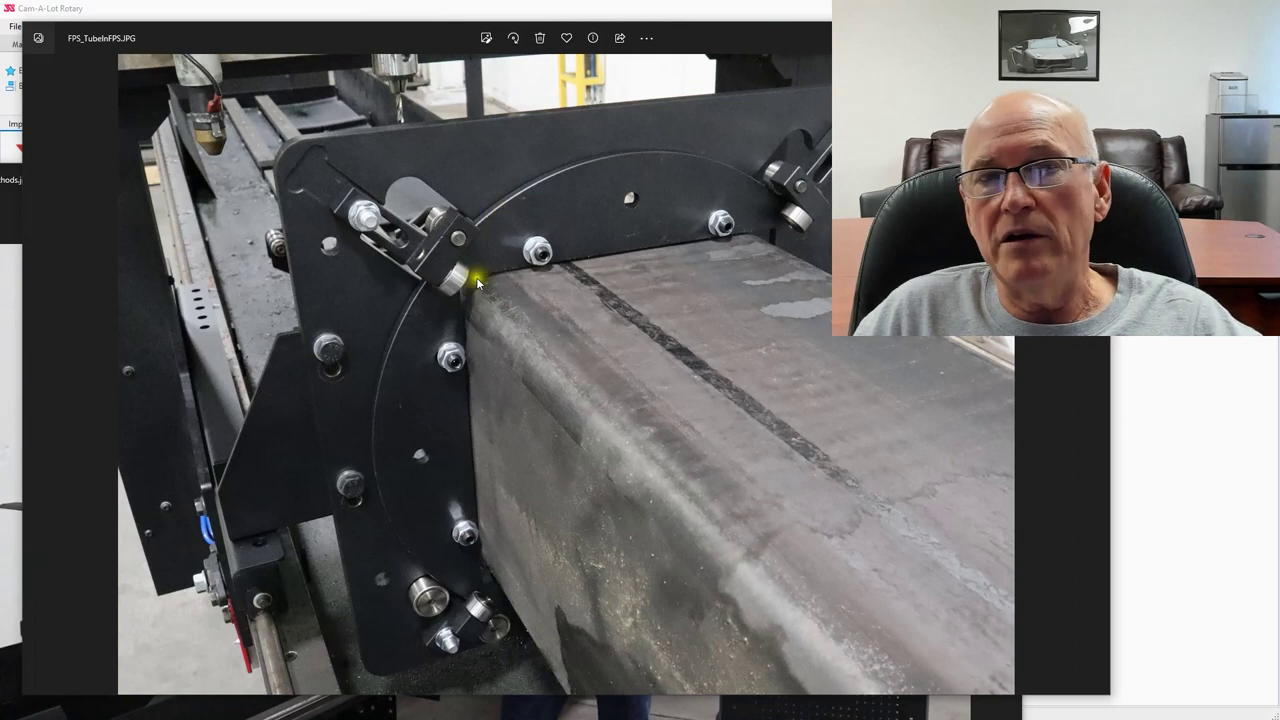
pyautogui.click(1094, 372)
pyautogui.click(1097, 378)
pyautogui.click(1102, 380)
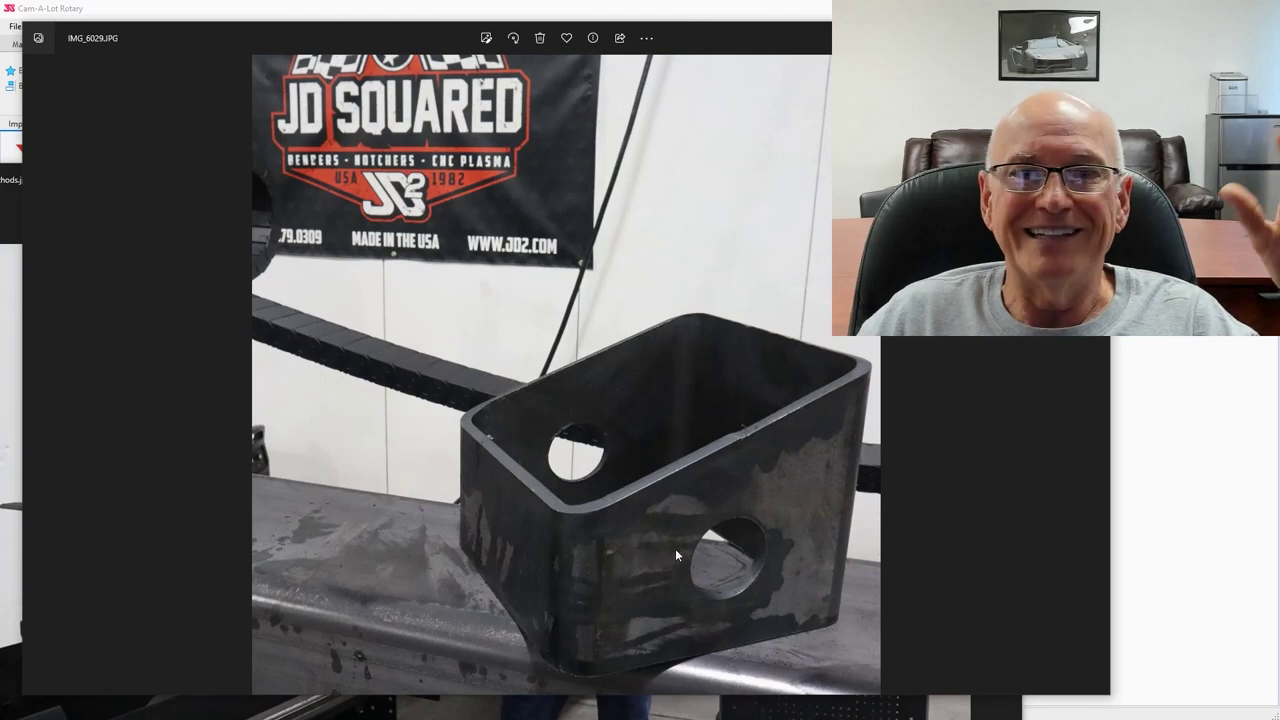
pyautogui.click(36, 375)
pyautogui.click(36, 375)
pyautogui.click(36, 375)
pyautogui.click(36, 375)
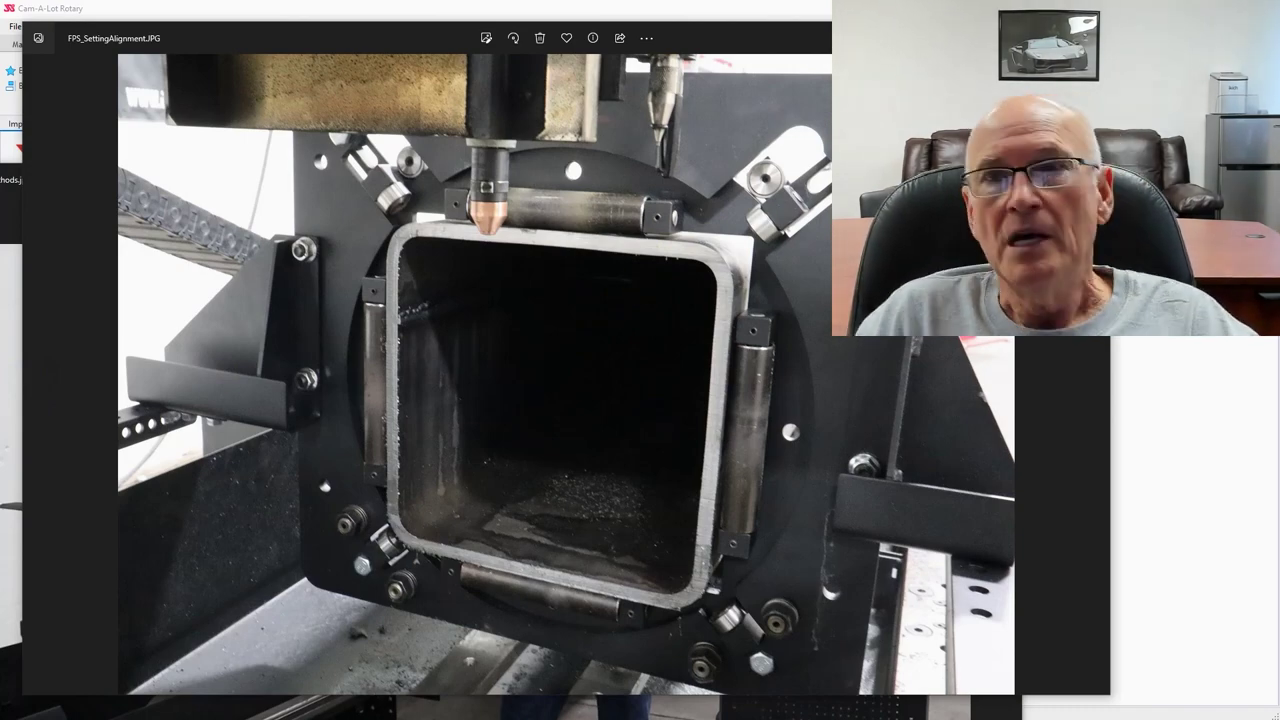
pyautogui.hotkey('alt', 'F4')
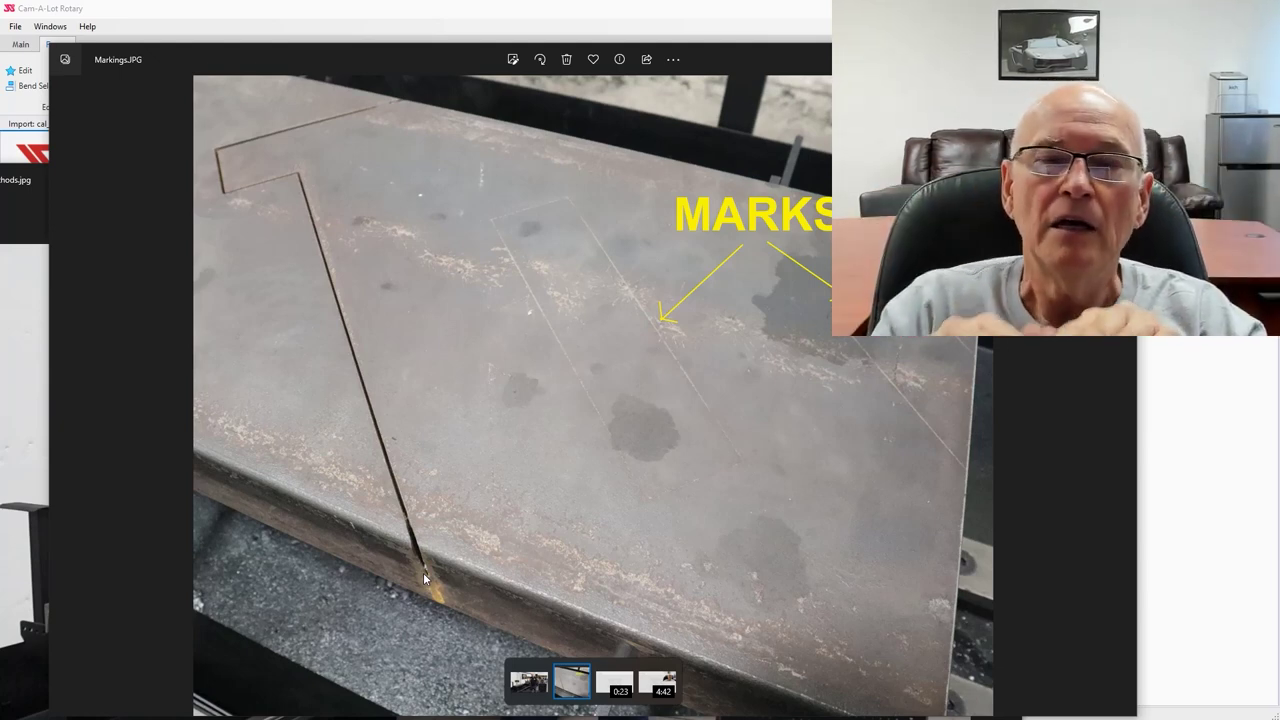
# Step: Examine the marking lines on the steel part in Markings.JPG up close, and return to Cam-A-Lot Rotary
pyautogui.scroll(2, 323, 166)
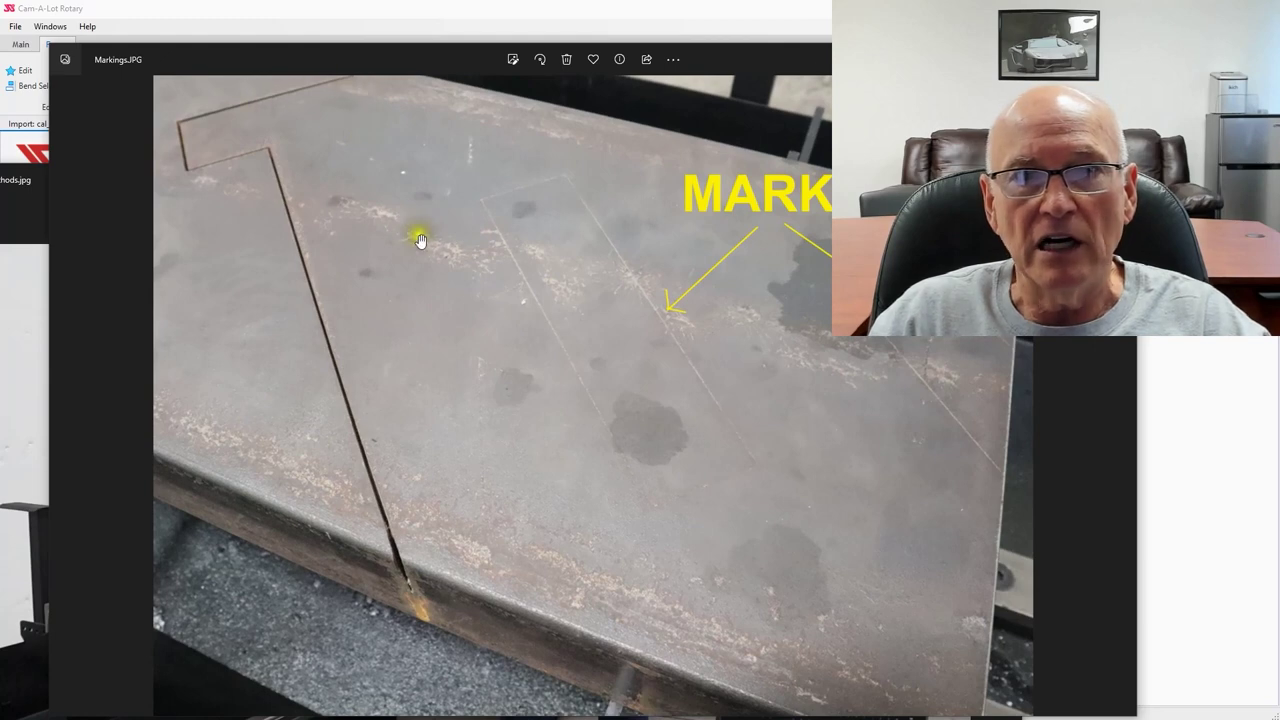
pyautogui.scroll(1, 489, 249)
pyautogui.scroll(-2, 491, 246)
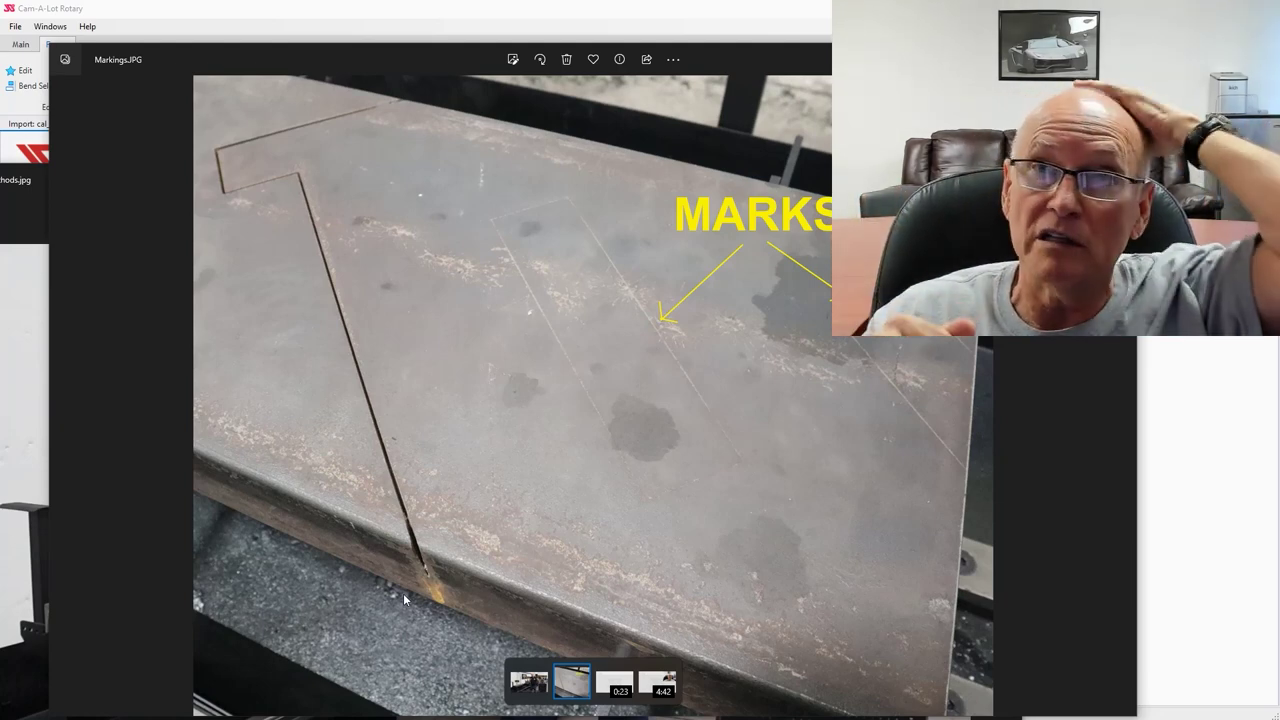
pyautogui.click(491, 426)
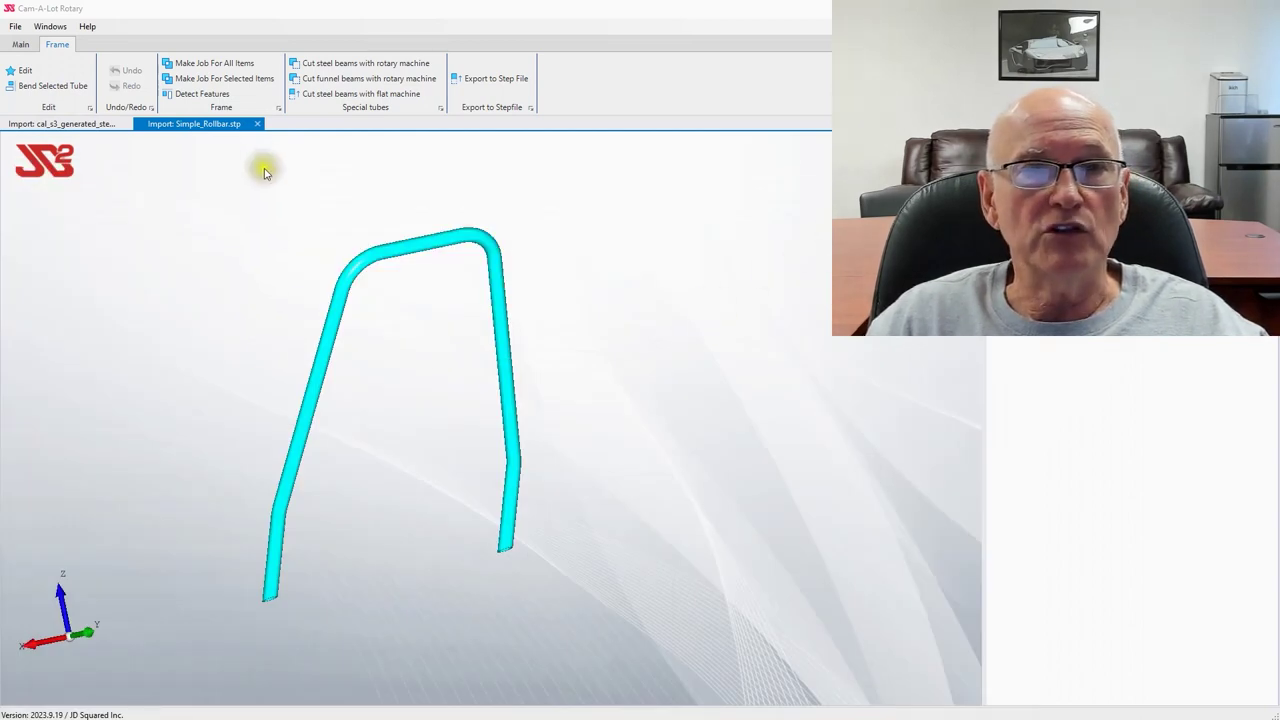
# Step: Close the imported roll bar model, import the DSTV NC file S2.nc, and inspect the resulting channel
pyautogui.click(257, 124)
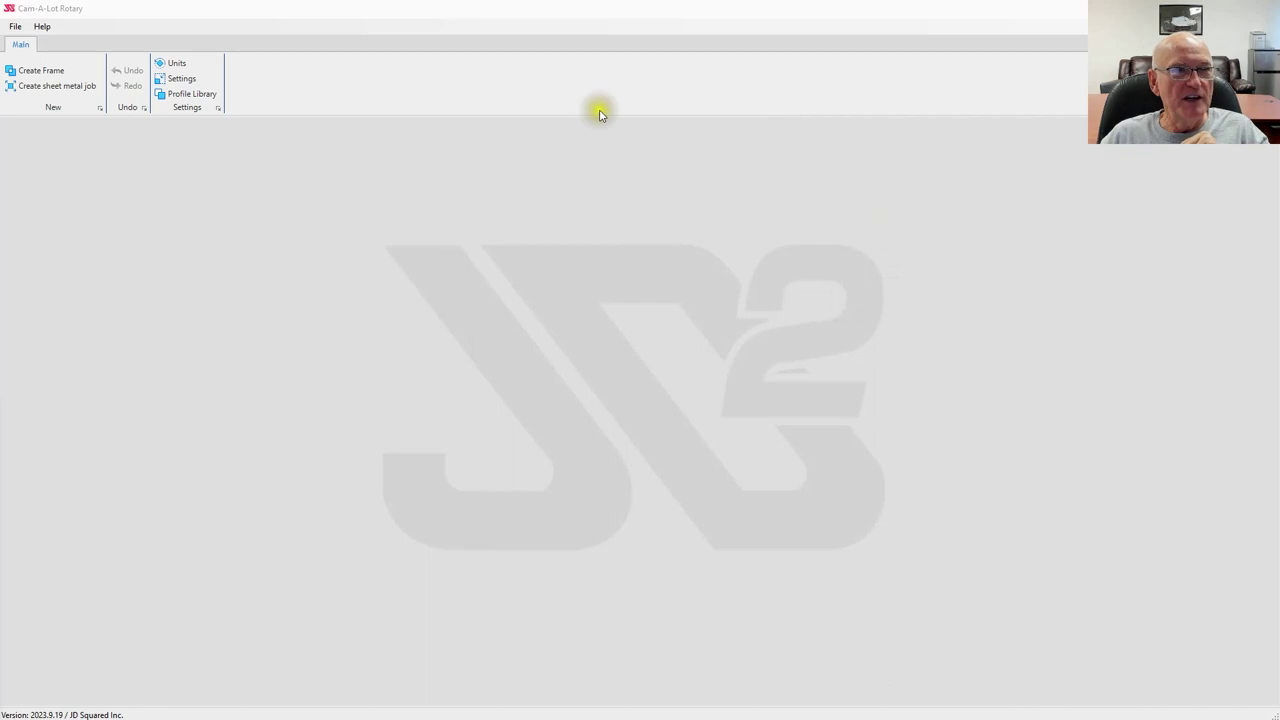
pyautogui.click(14, 27)
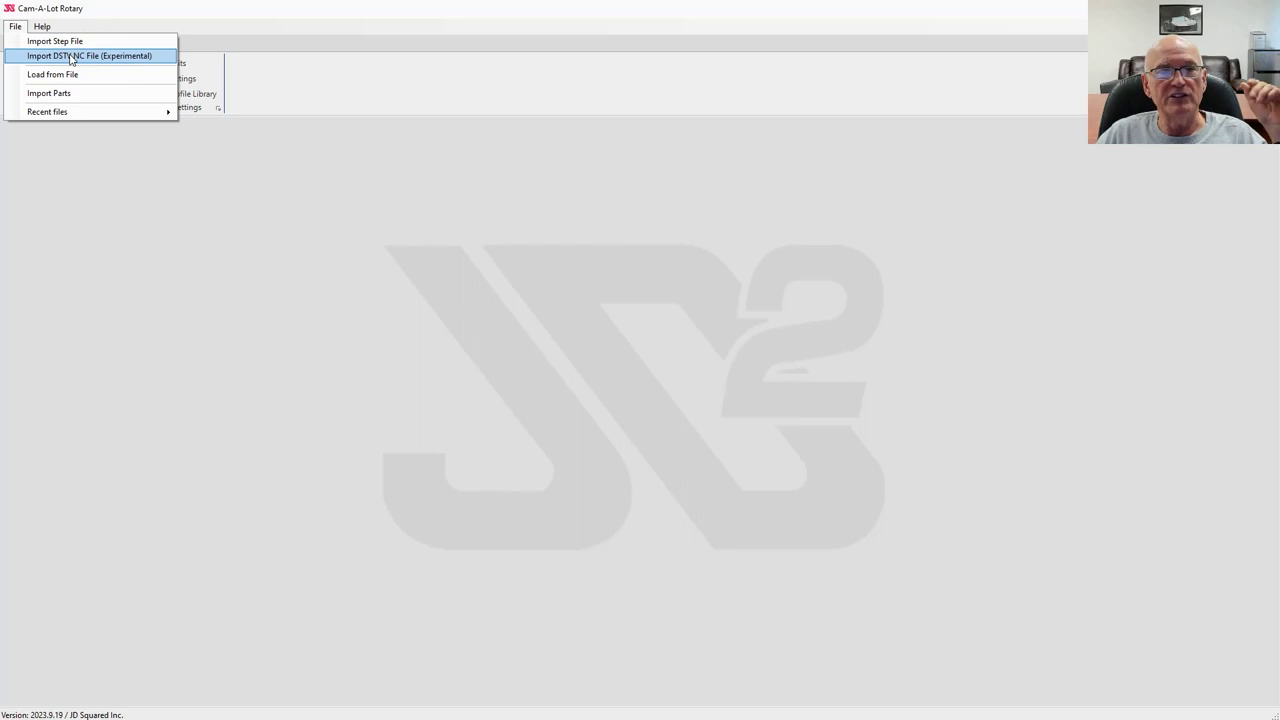
pyautogui.click(71, 56)
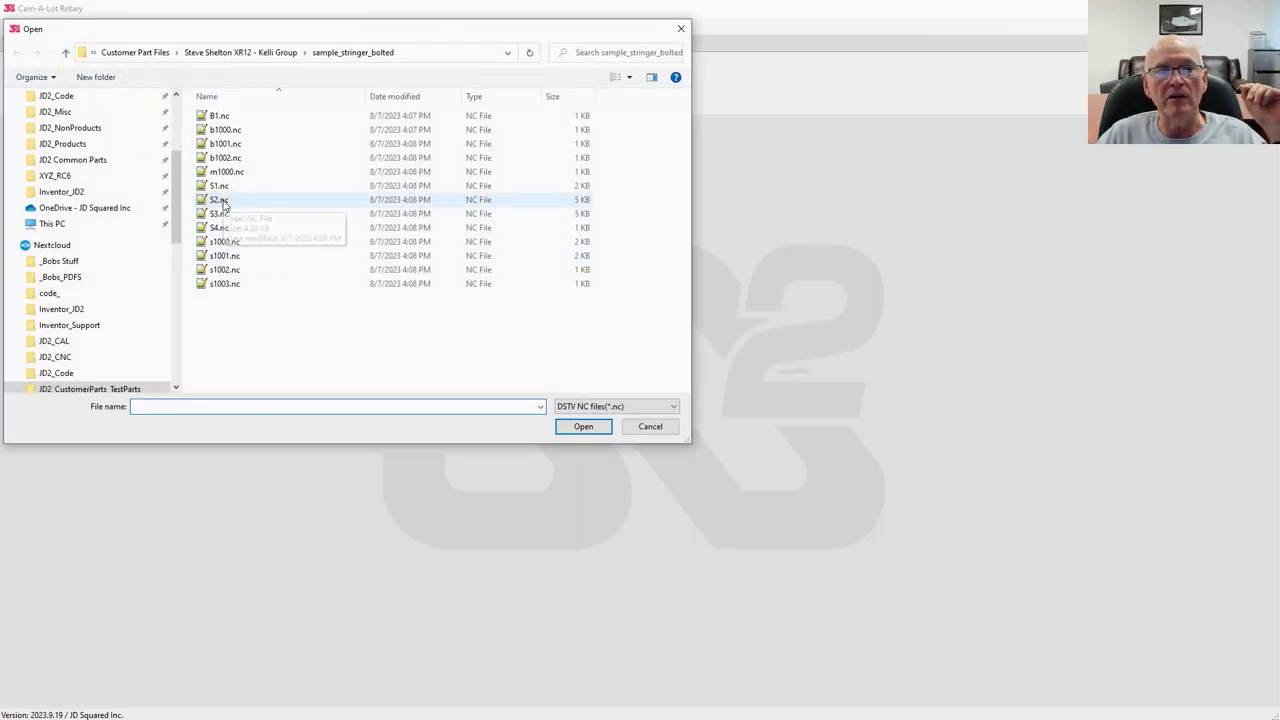
pyautogui.doubleClick(223, 201)
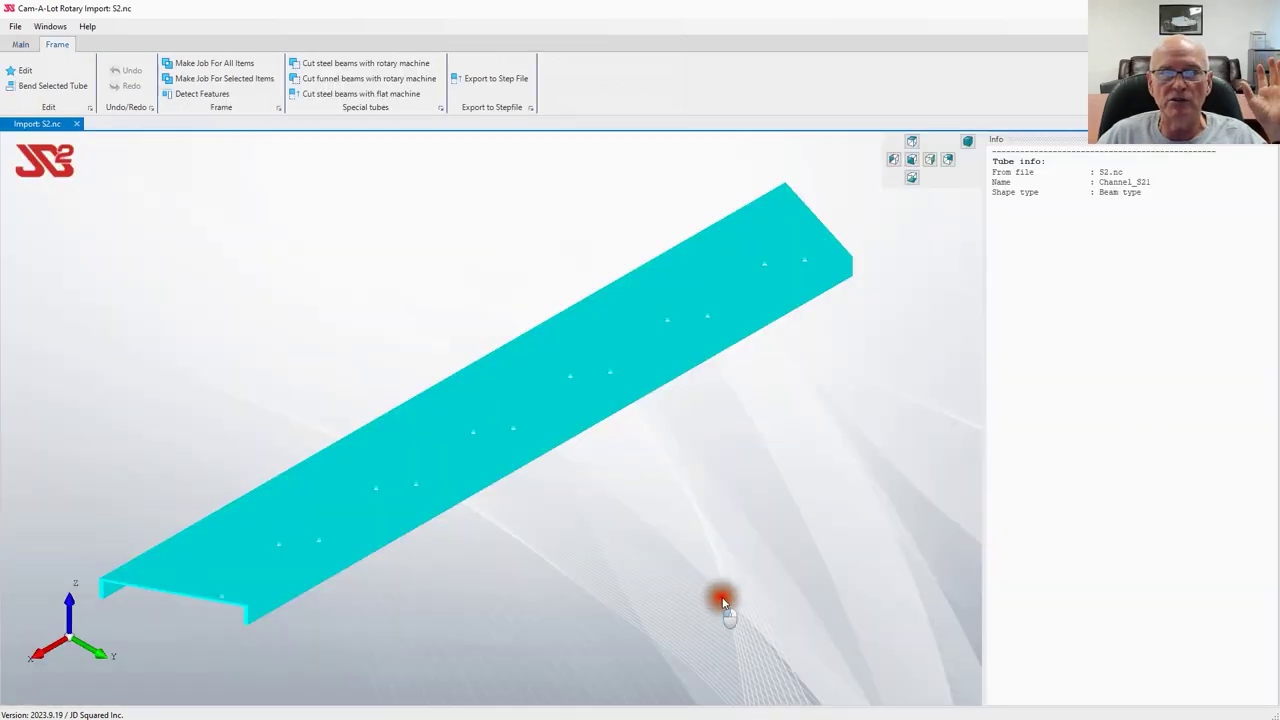
pyautogui.scroll(-1, 639, 538)
pyautogui.moveTo(639, 538); pyautogui.dragTo(660, 523)
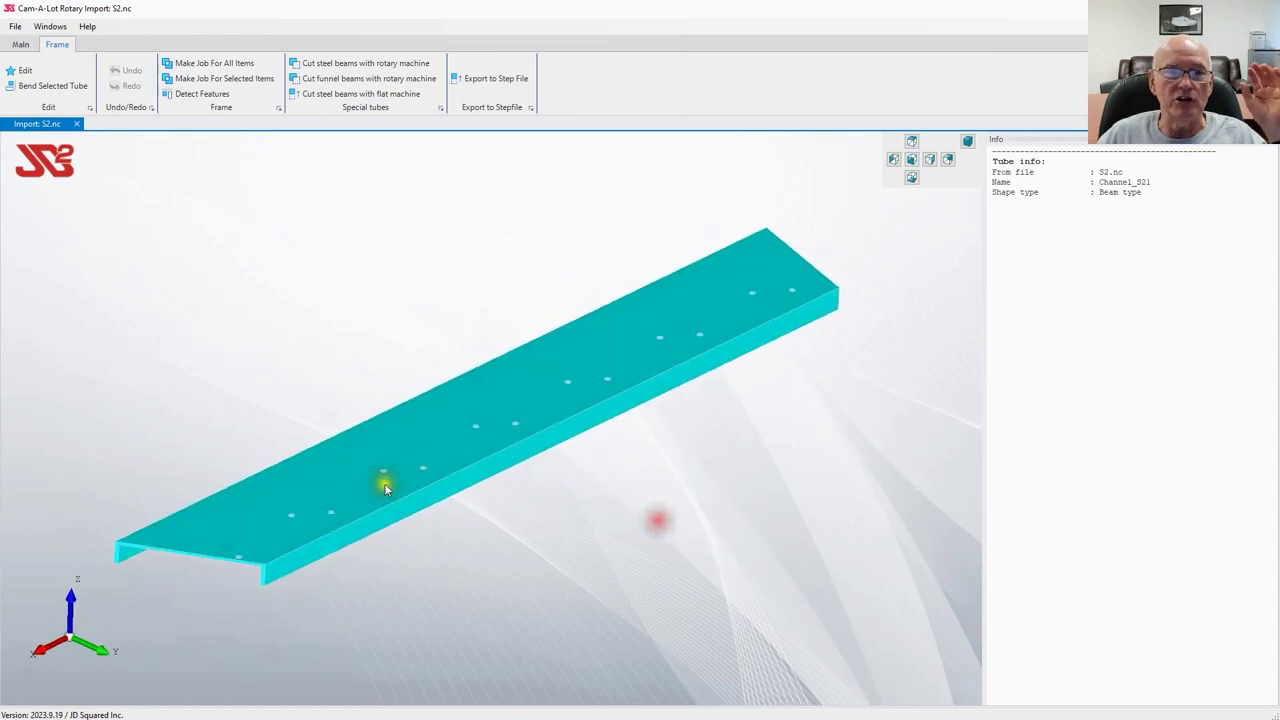
pyautogui.click(446, 507)
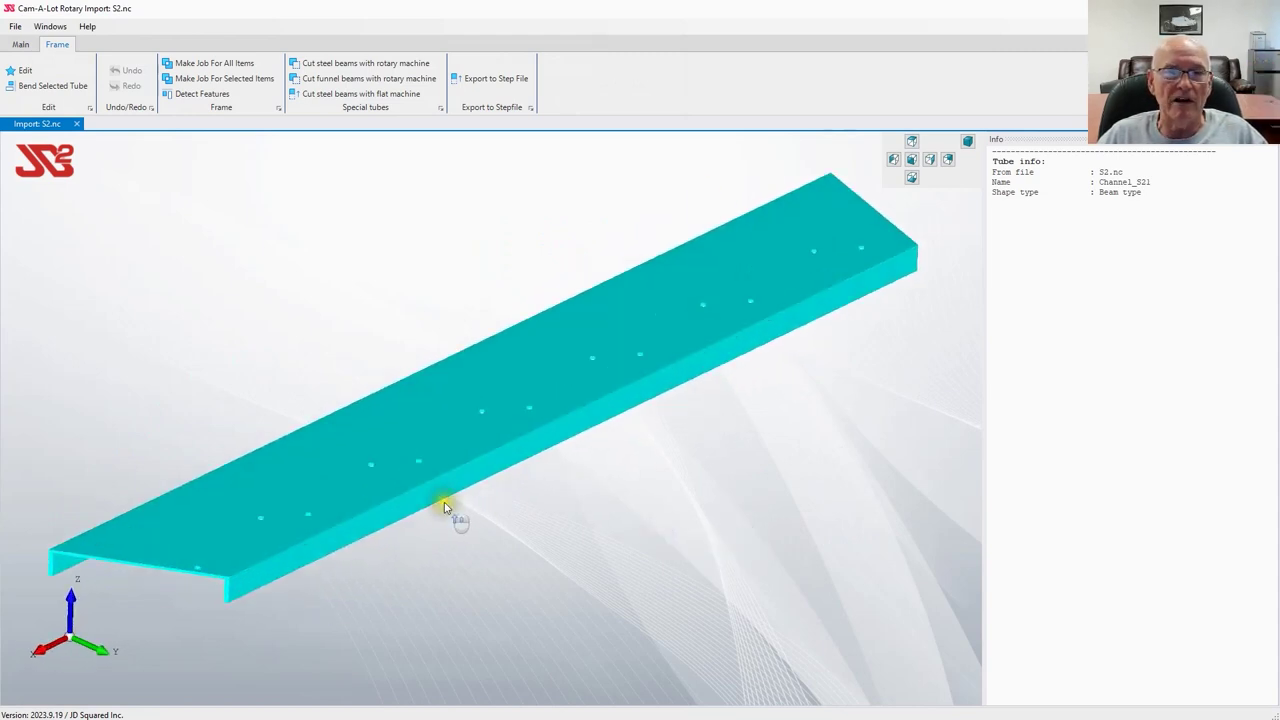
pyautogui.click(444, 507)
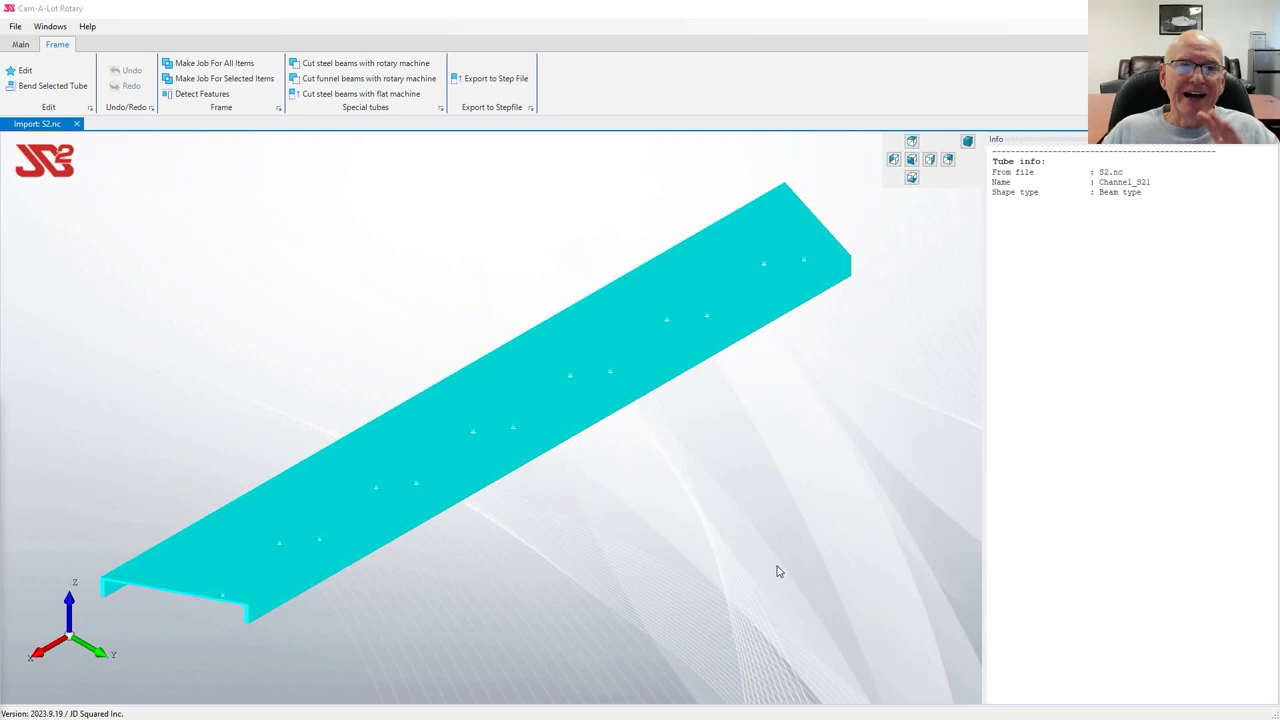
pyautogui.moveTo(654, 457); pyautogui.dragTo(613, 396)
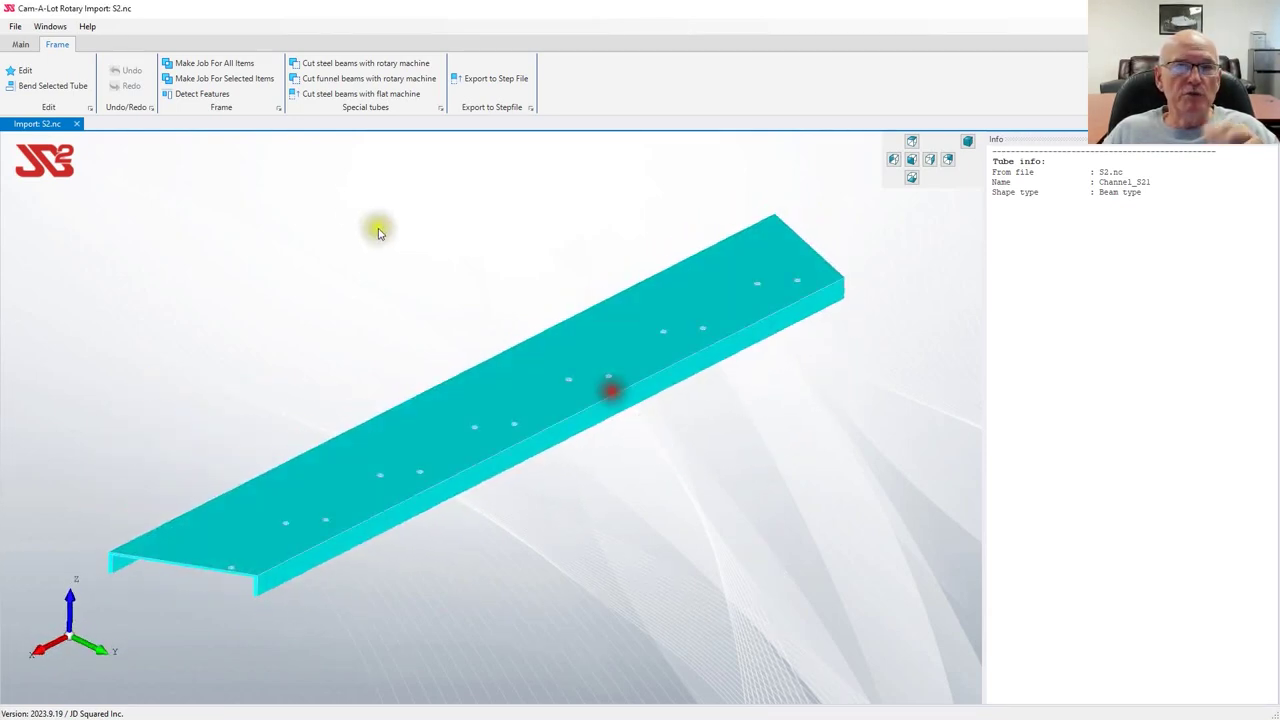
# Step: Make a job for all items of the imported channel and save it as S2.jd2job, replacing the existing file
pyautogui.click(235, 63)
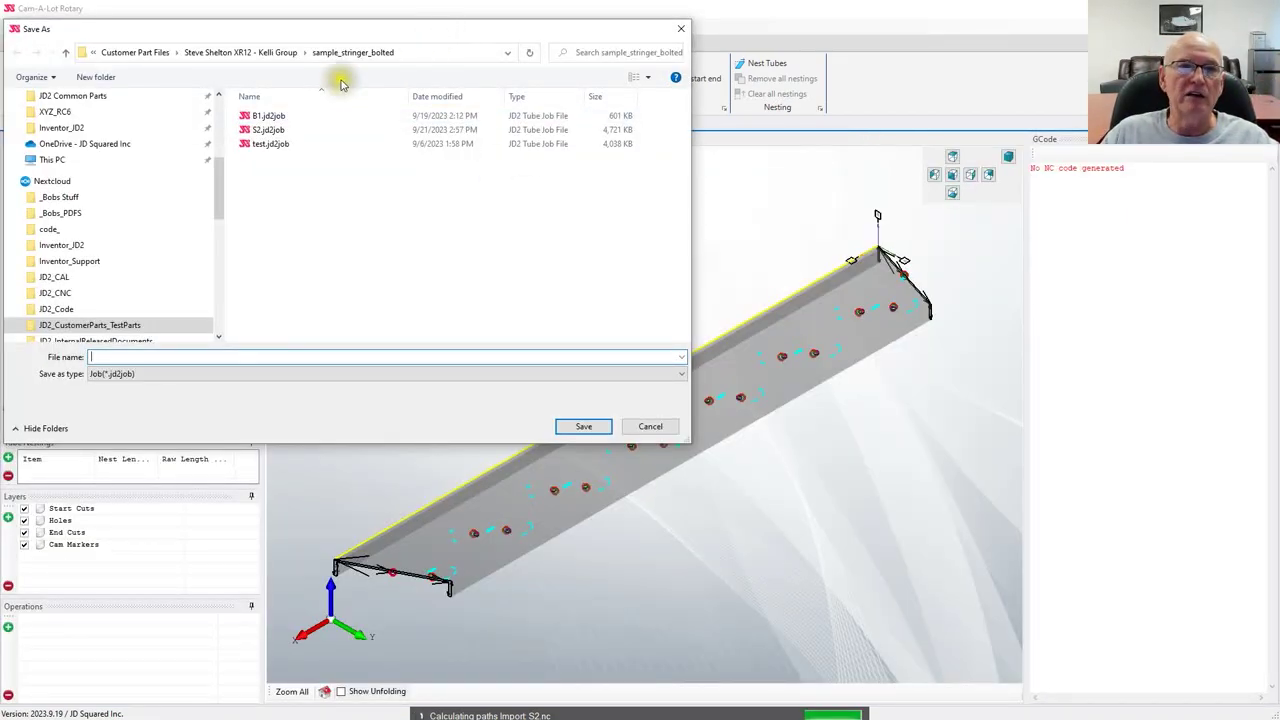
pyautogui.moveTo(325, 29); pyautogui.dragTo(662, 190)
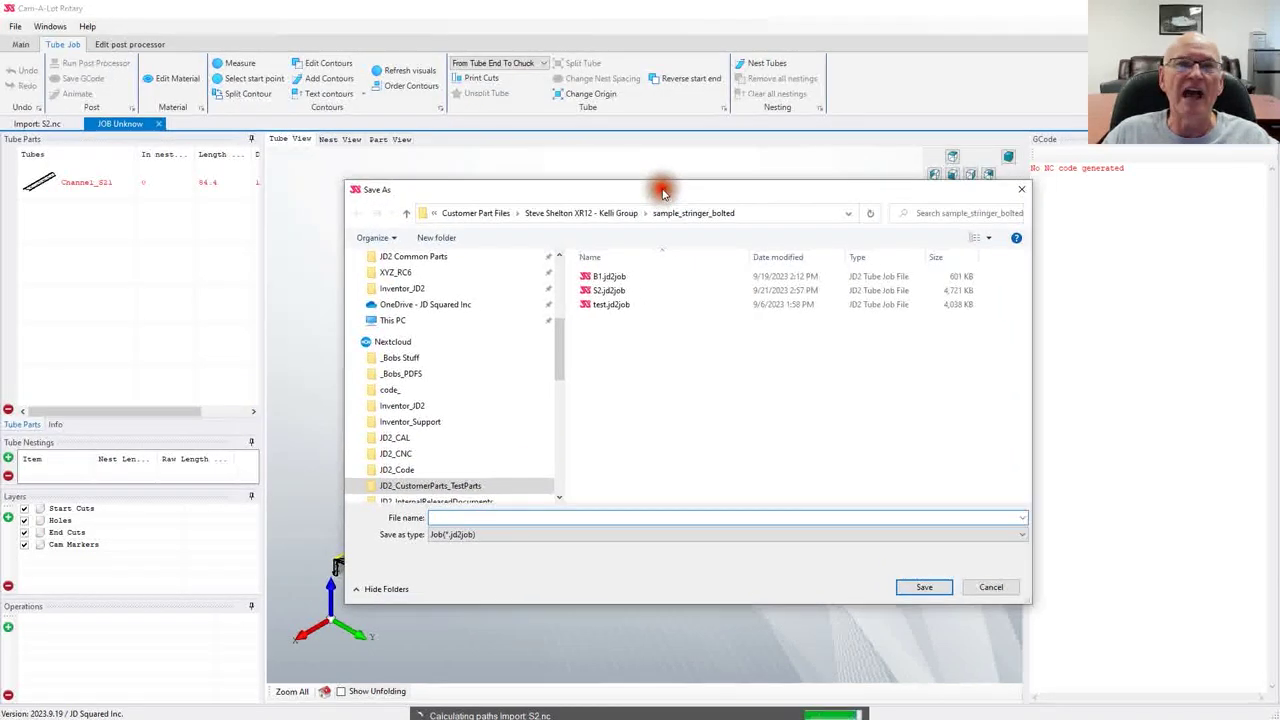
pyautogui.doubleClick(607, 292)
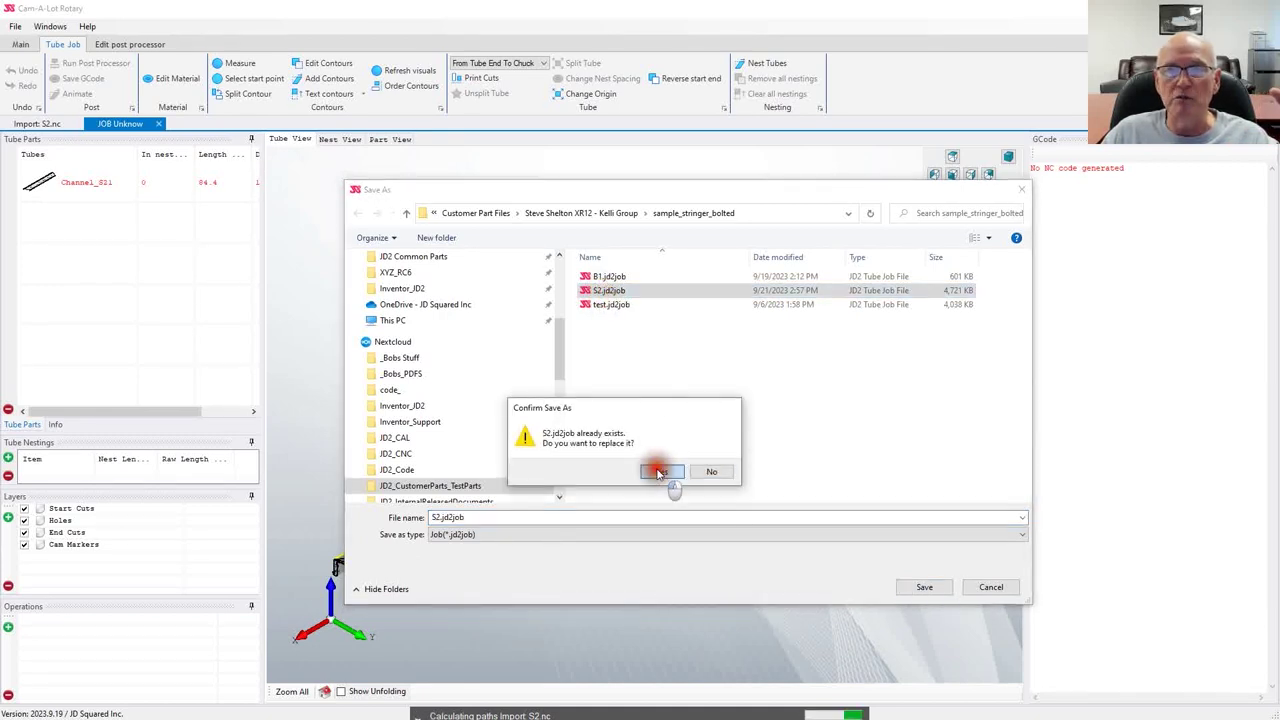
pyautogui.click(652, 471)
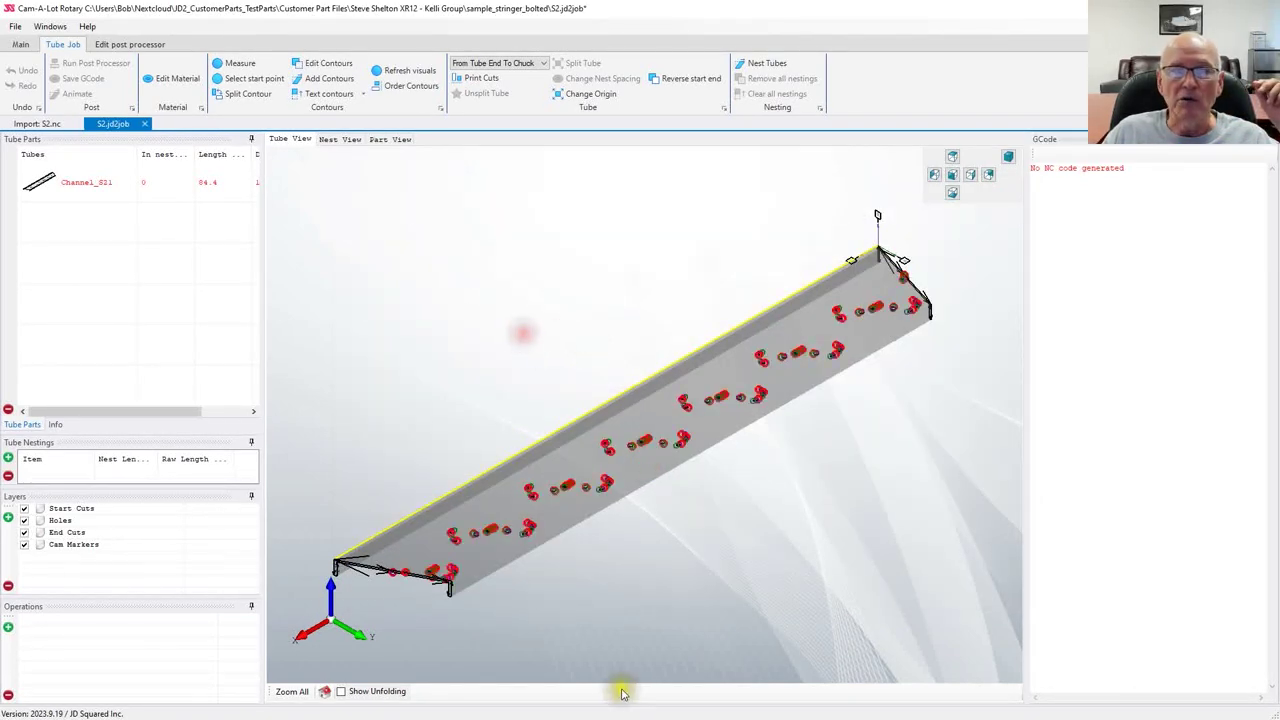
# Step: Examine the marking contours and holes on the channel's web up close and along its full length
pyautogui.scroll(5, 528, 545)
pyautogui.moveTo(651, 606); pyautogui.dragTo(699, 490, button='middle')
pyautogui.scroll(3, 699, 485)
pyautogui.scroll(3, 571, 337)
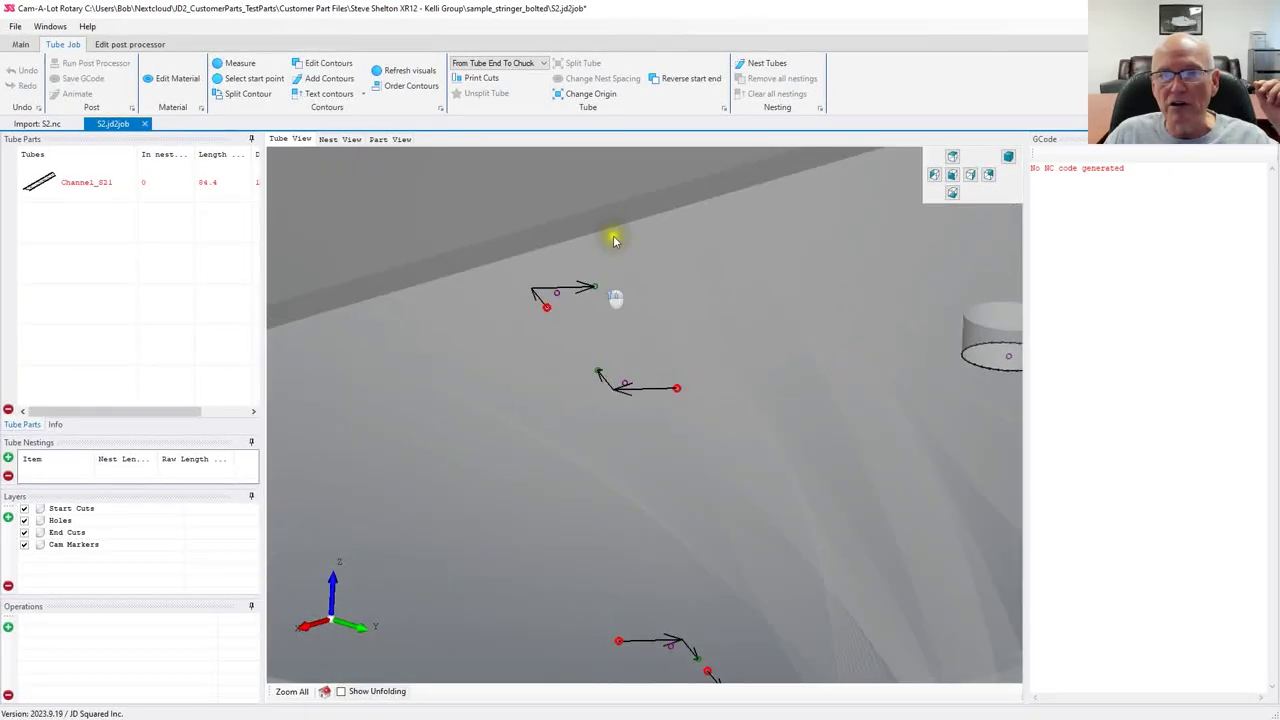
pyautogui.scroll(-5, 624, 477)
pyautogui.moveTo(626, 486); pyautogui.dragTo(680, 560, button='middle')
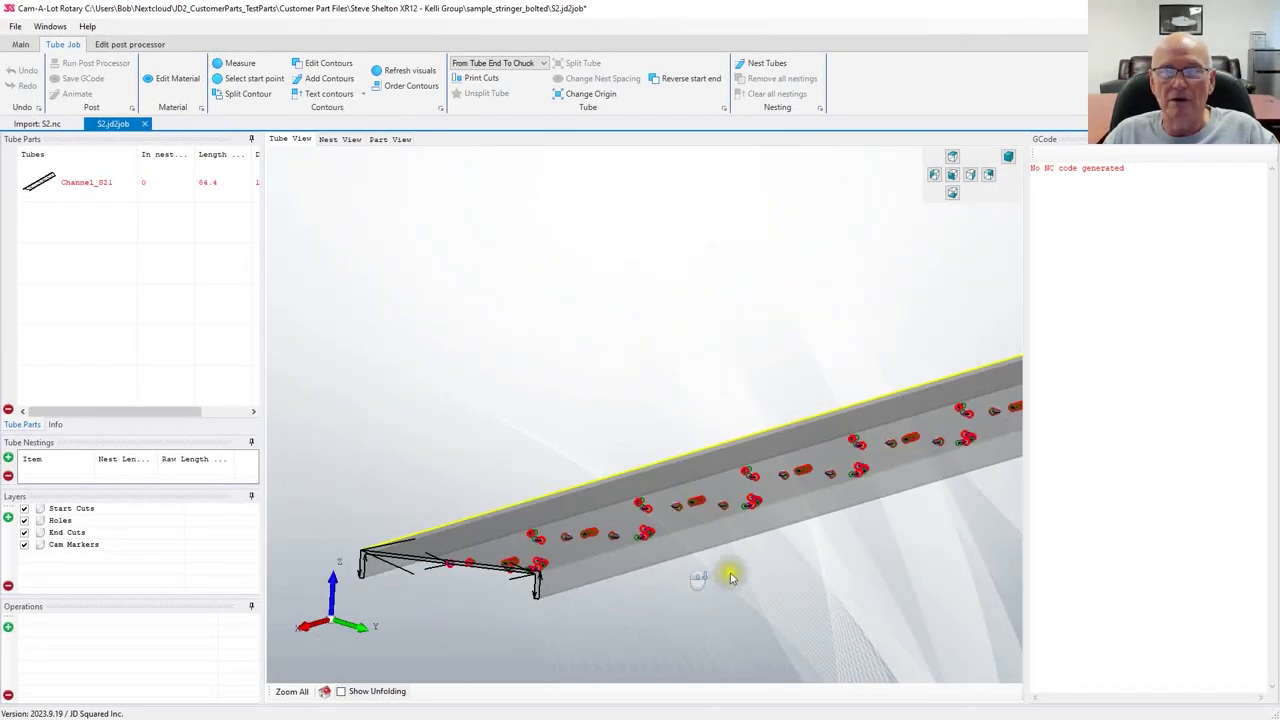
pyautogui.moveTo(788, 582); pyautogui.dragTo(754, 512, button='middle')
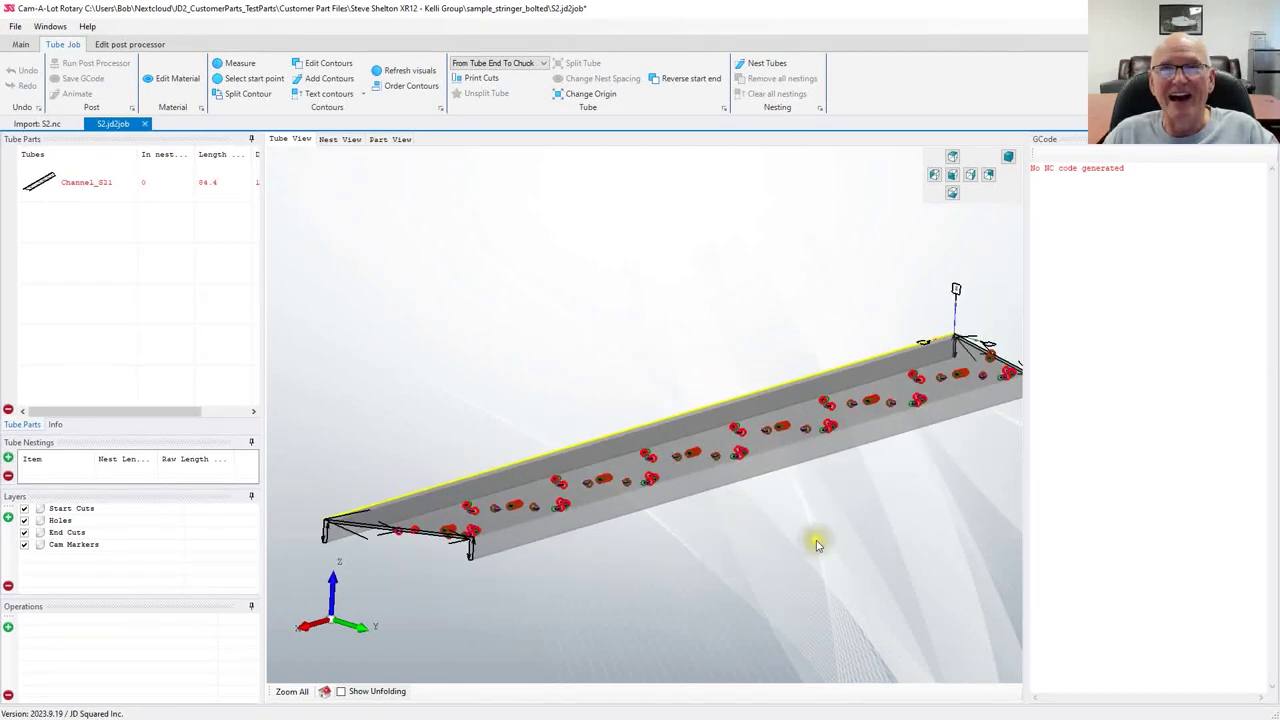
pyautogui.scroll(2, 400, 357)
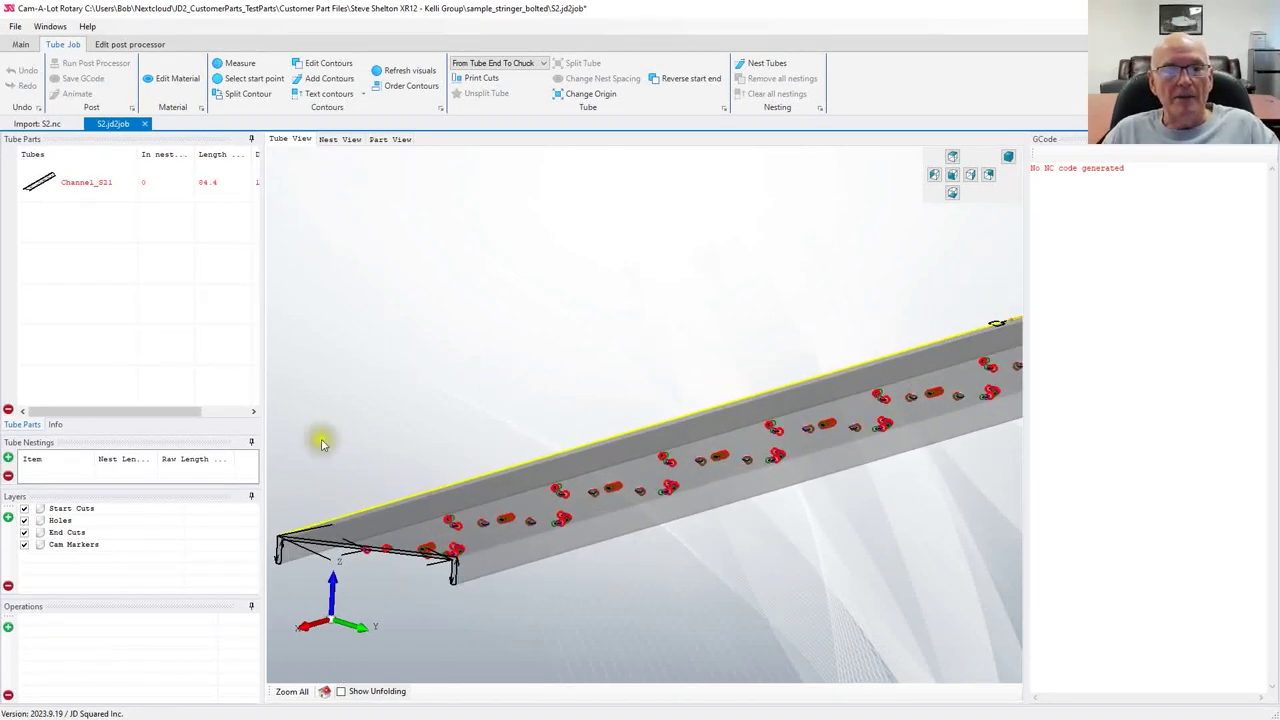
# Step: Highlight the Start Cuts, Holes, End Cuts and Cam Markers layers one after another to review their contours on the channel
pyautogui.click(78, 510)
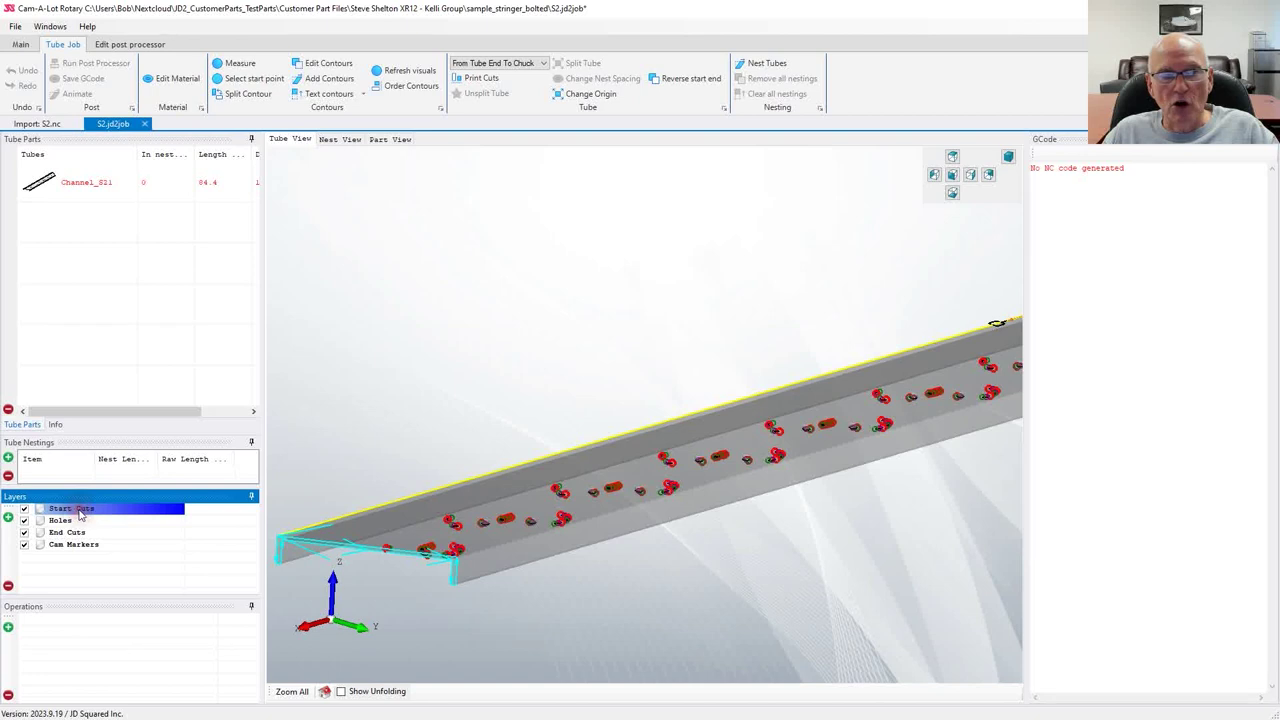
pyautogui.scroll(2, 850, 562)
pyautogui.scroll(-3, 850, 565)
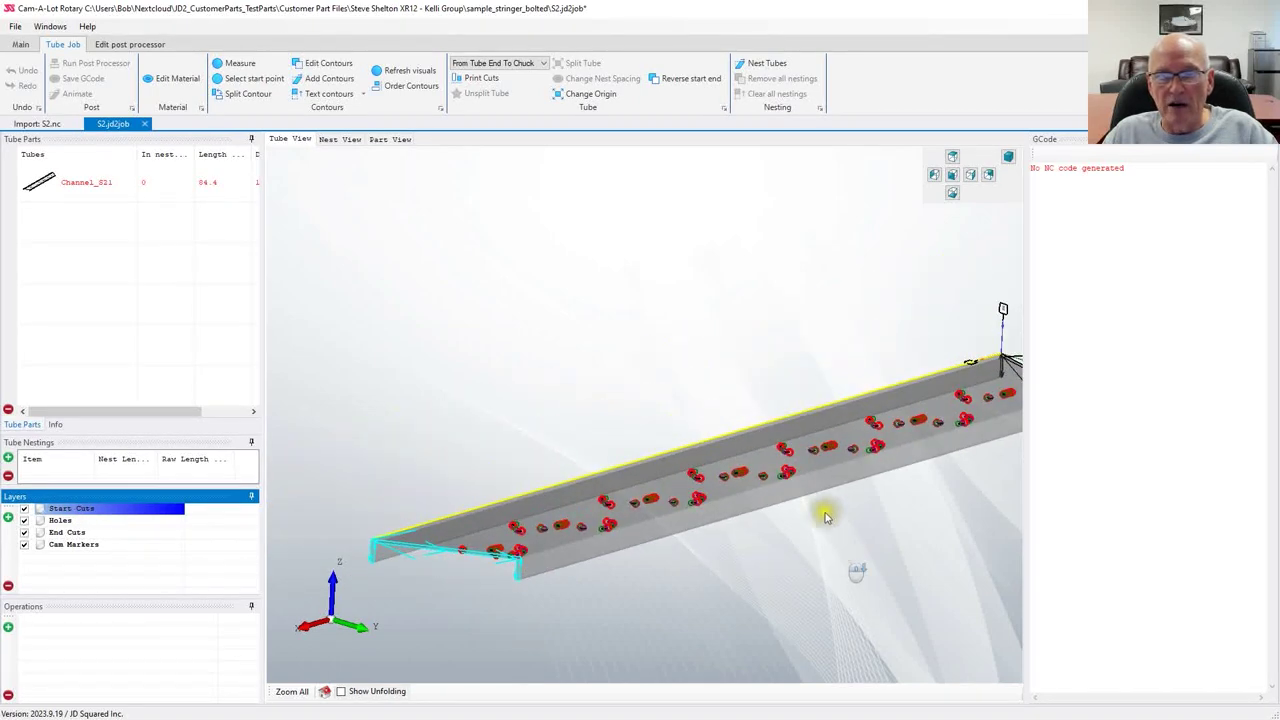
pyautogui.moveTo(713, 302); pyautogui.dragTo(666, 297, button='middle')
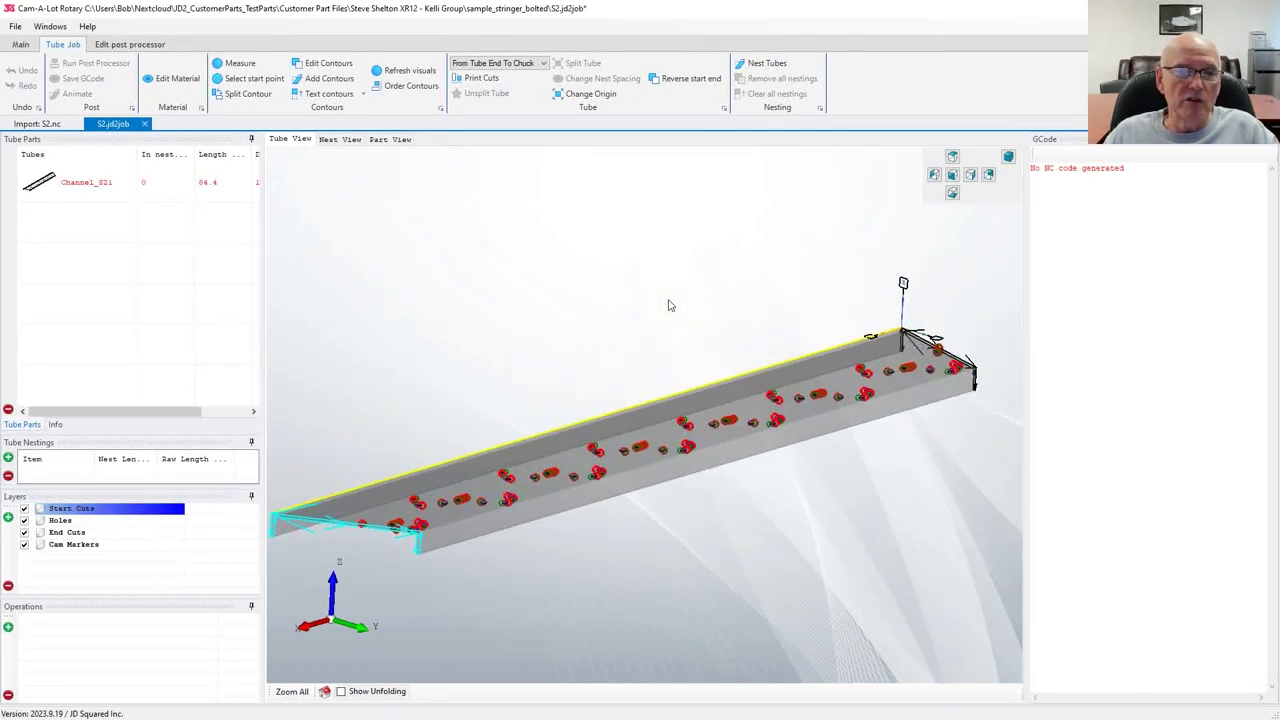
pyautogui.click(55, 521)
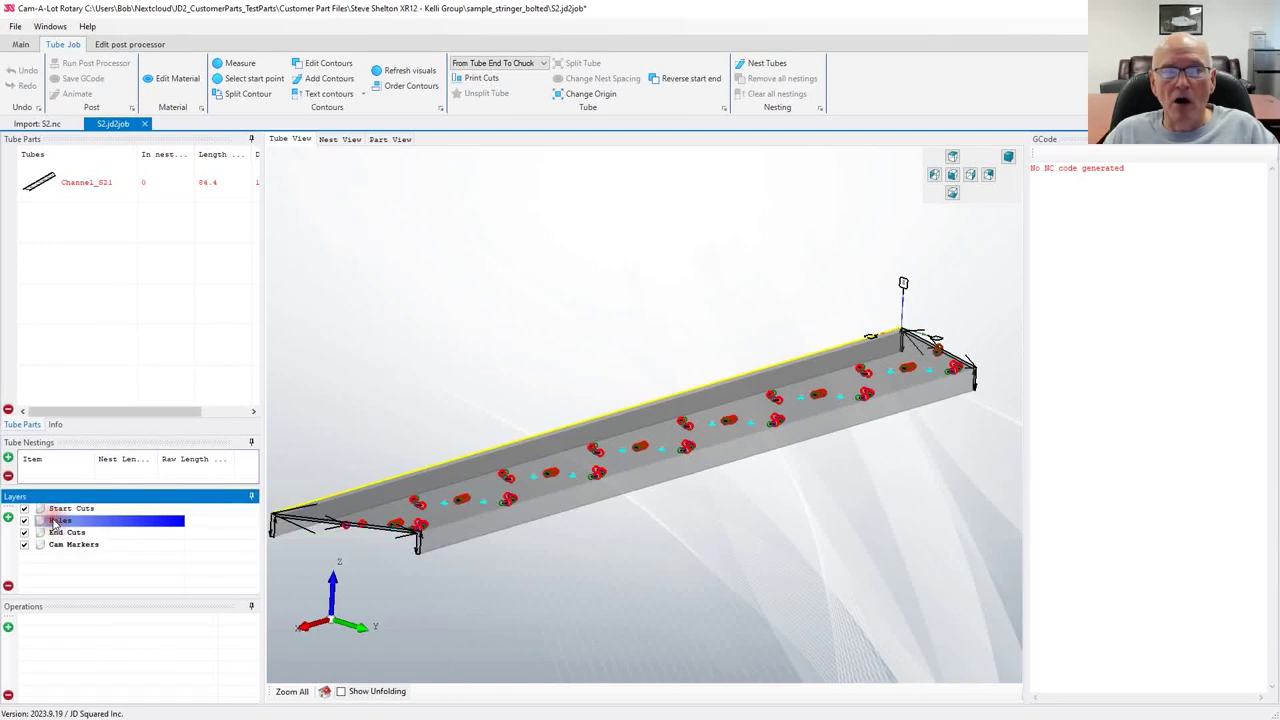
pyautogui.click(62, 534)
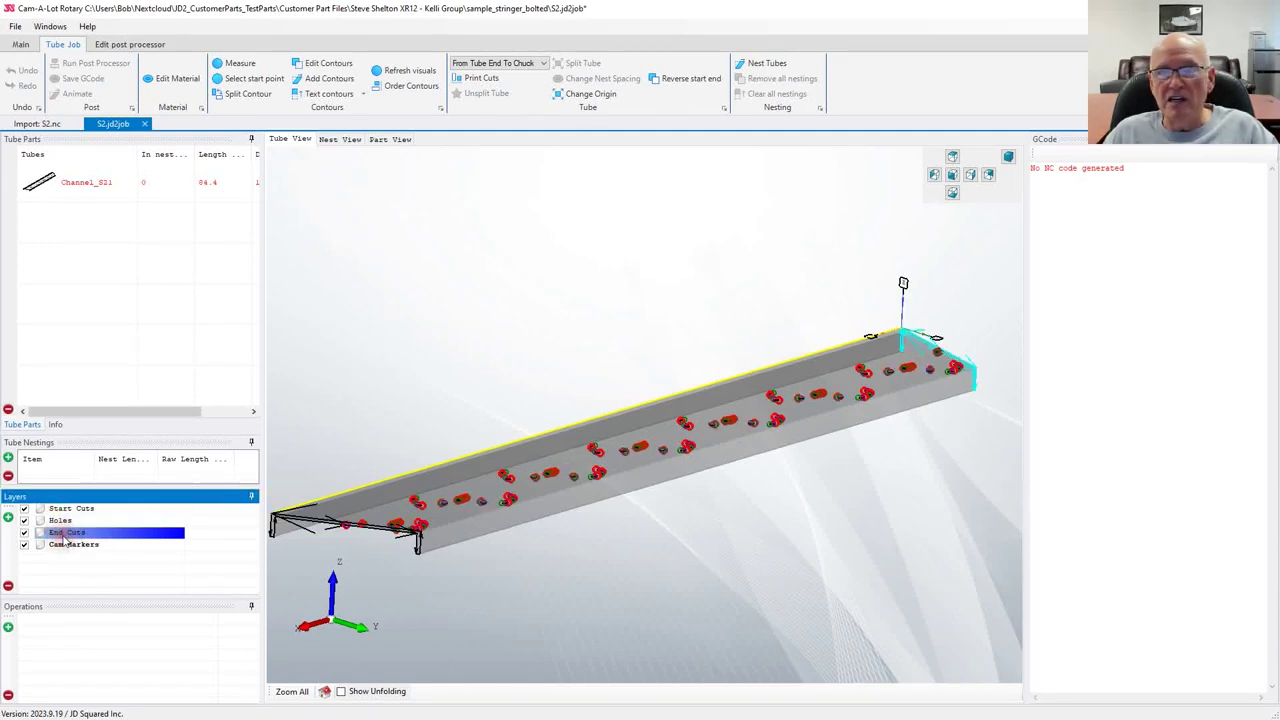
pyautogui.click(80, 545)
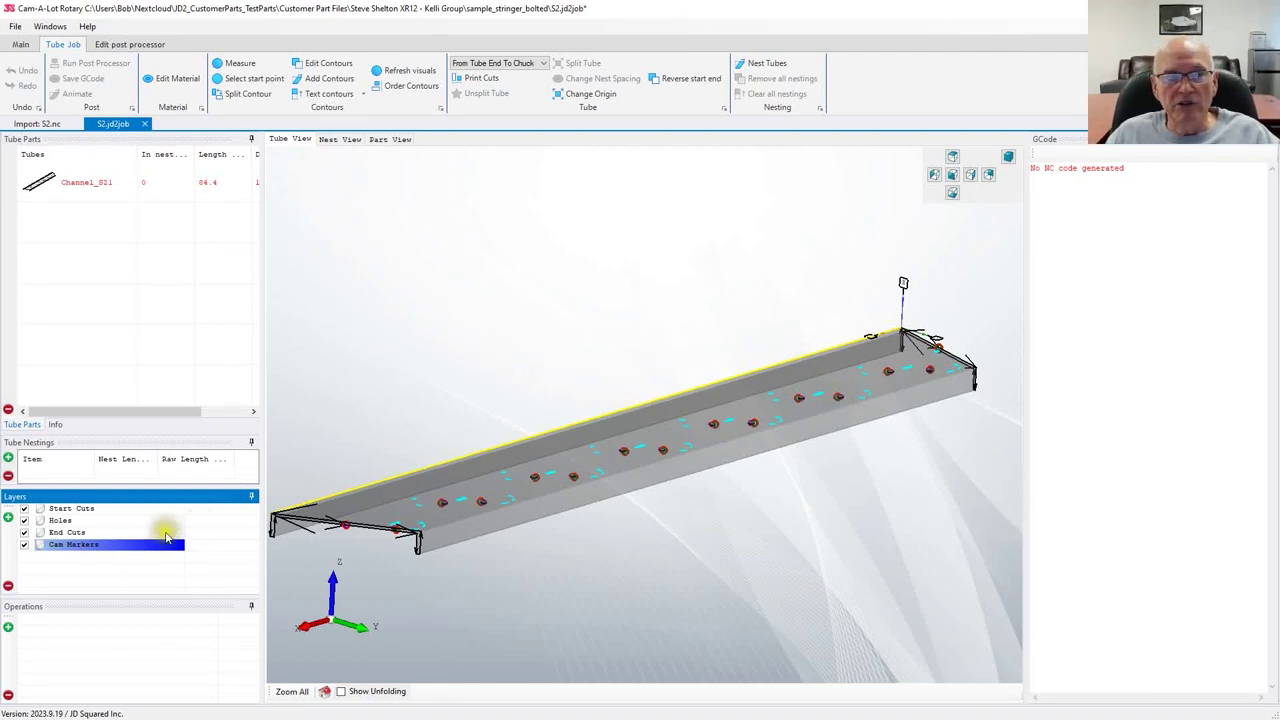
# Step: Inspect the Start Cuts contour at the channel's end, and delete the Start Cuts layer together with its contours
pyautogui.click(65, 510)
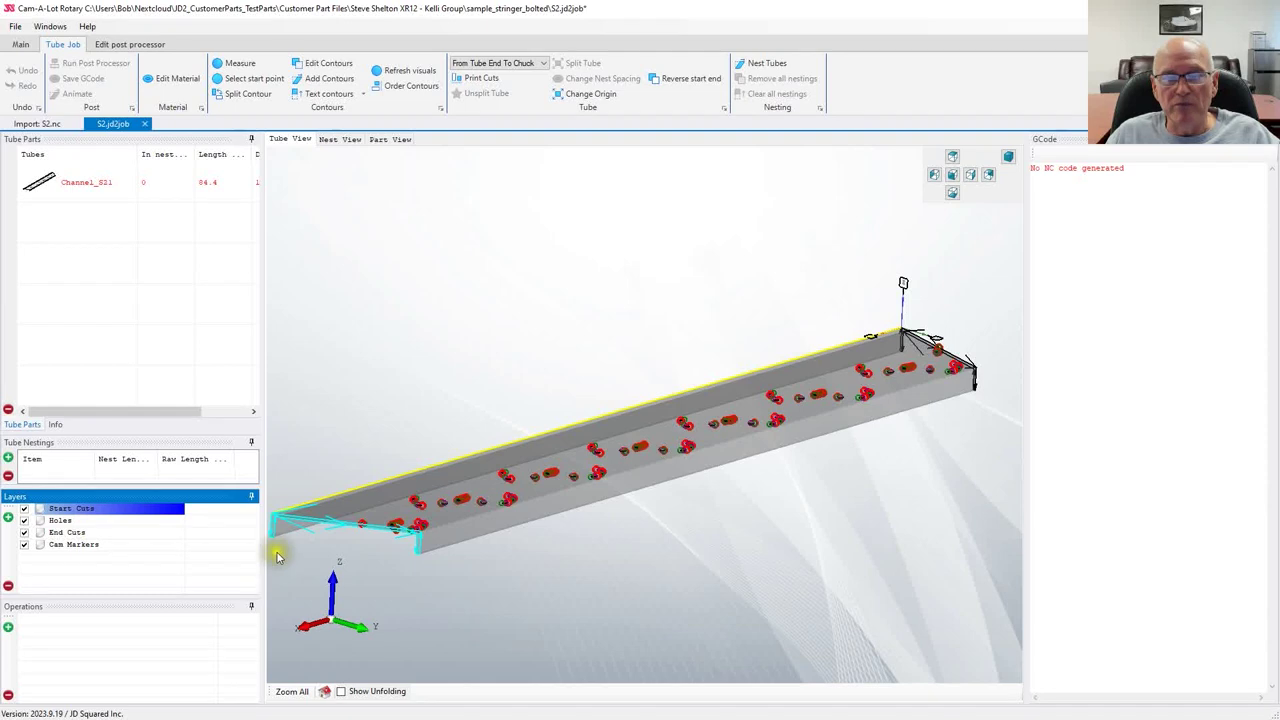
pyautogui.scroll(3, 274, 540)
pyautogui.scroll(2, 273, 541)
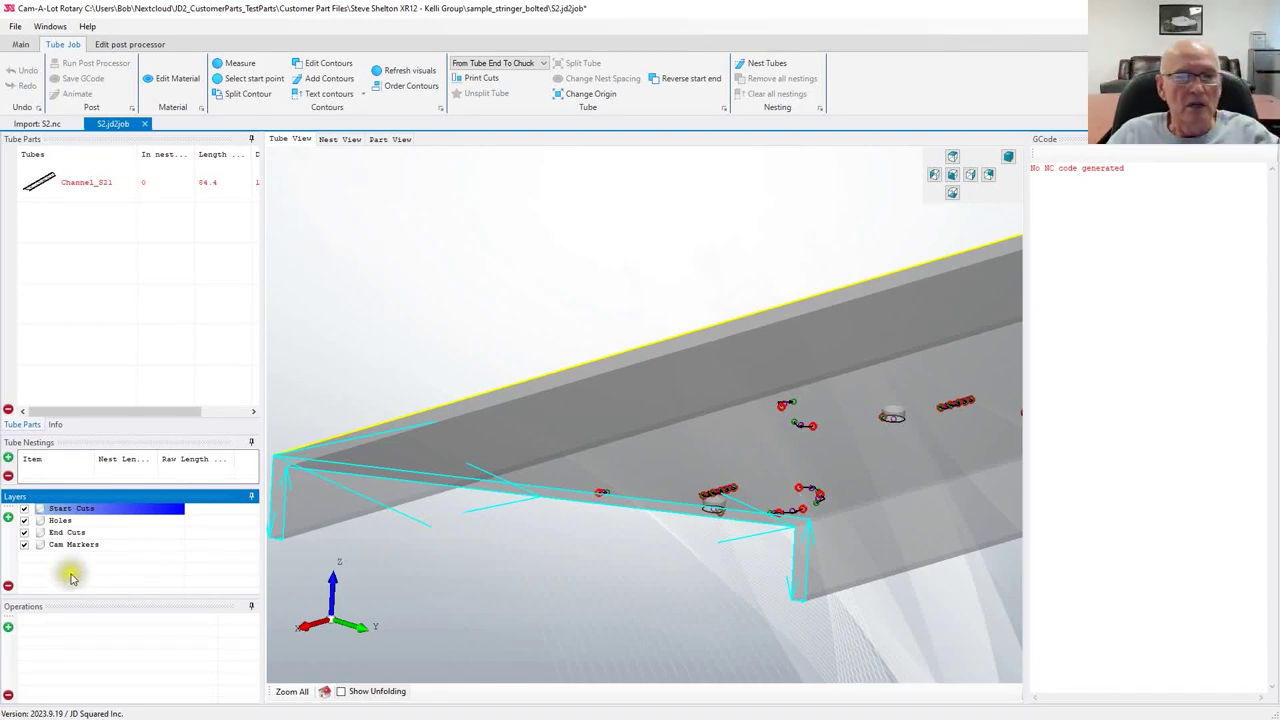
pyautogui.scroll(-3, 619, 527)
pyautogui.moveTo(619, 529)
pyautogui.mouseDown()
pyautogui.moveTo(786, 551)
pyautogui.moveTo(632, 536)
pyautogui.mouseUp()
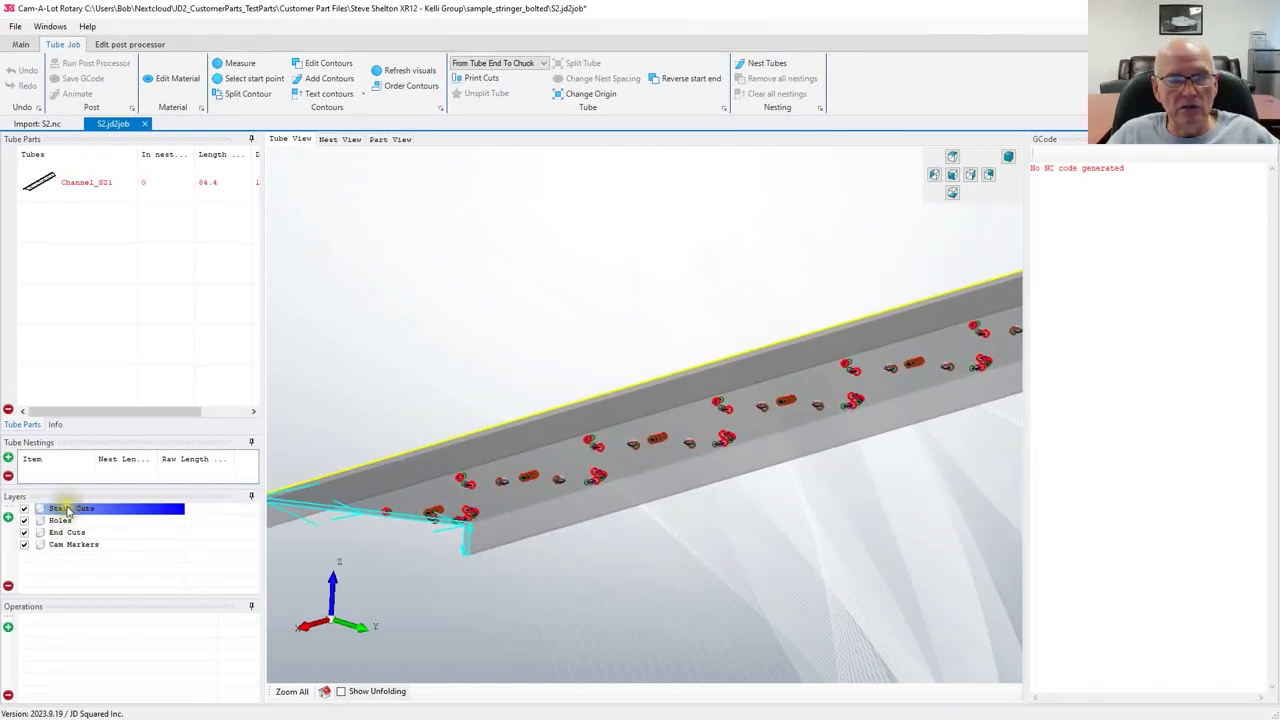
pyautogui.rightClick(67, 508)
pyautogui.click(100, 529)
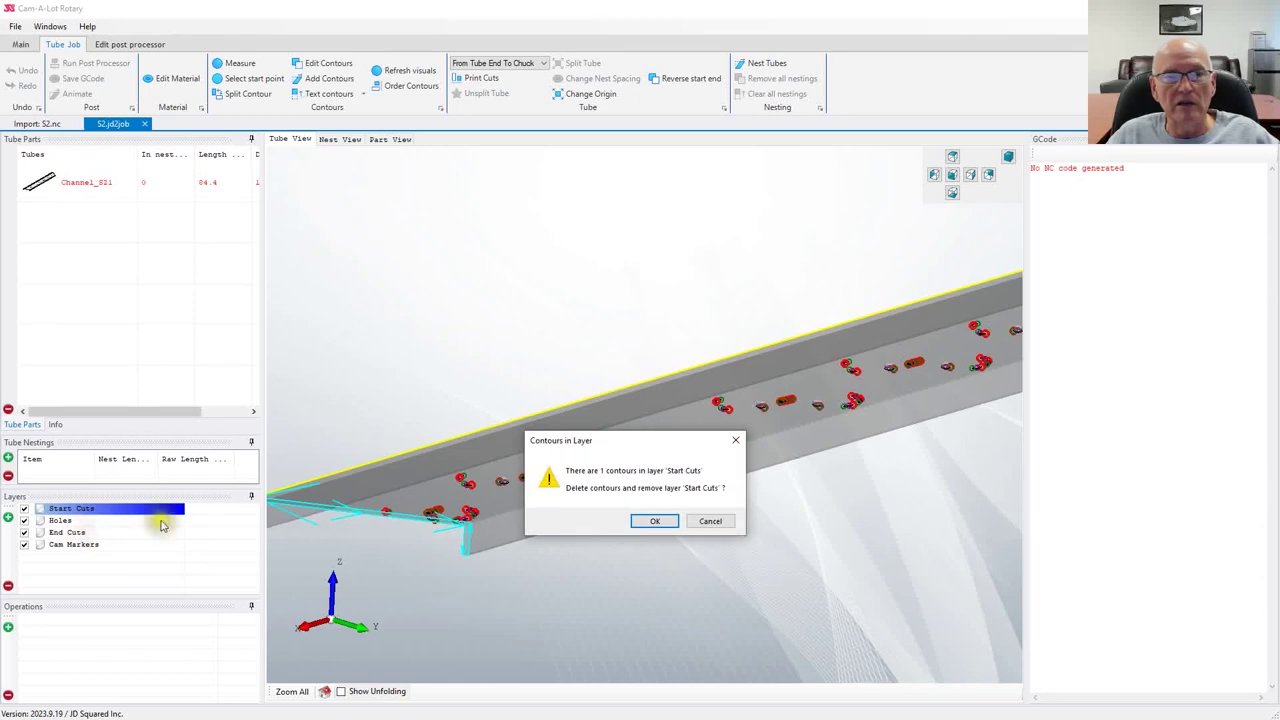
pyautogui.click(661, 518)
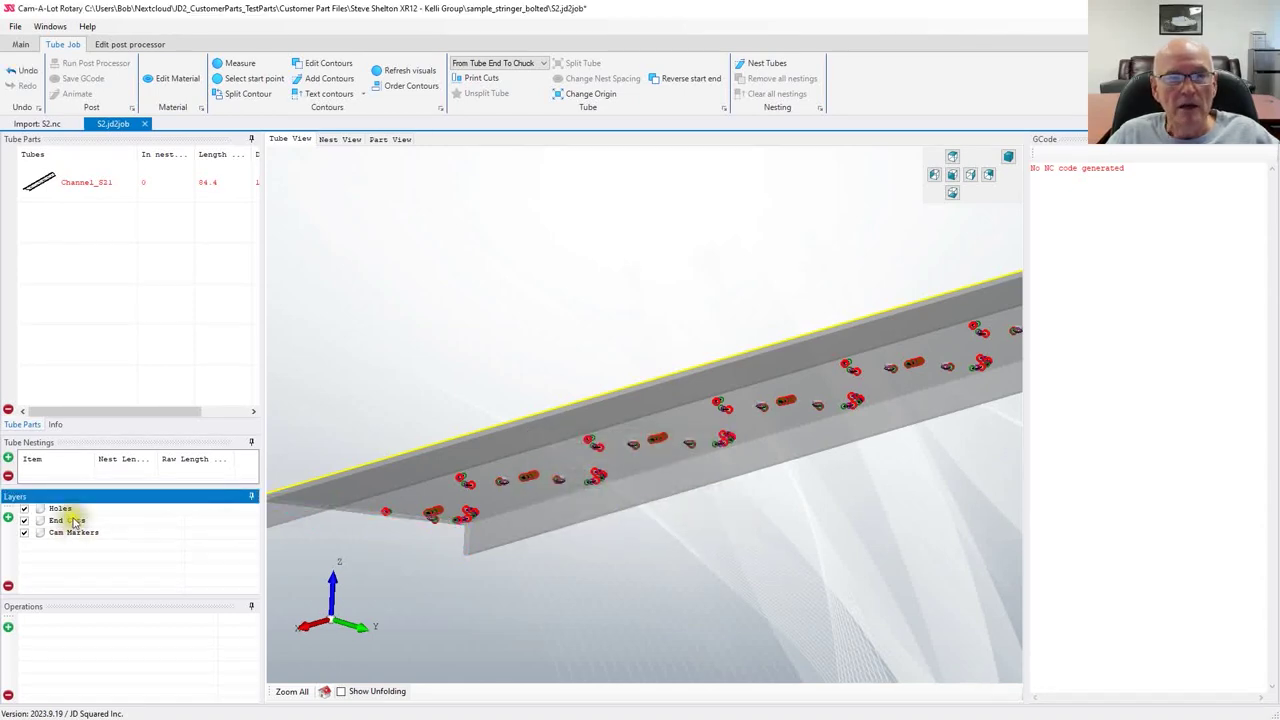
# Step: Delete the End Cuts layer together with its contours
pyautogui.click(60, 509)
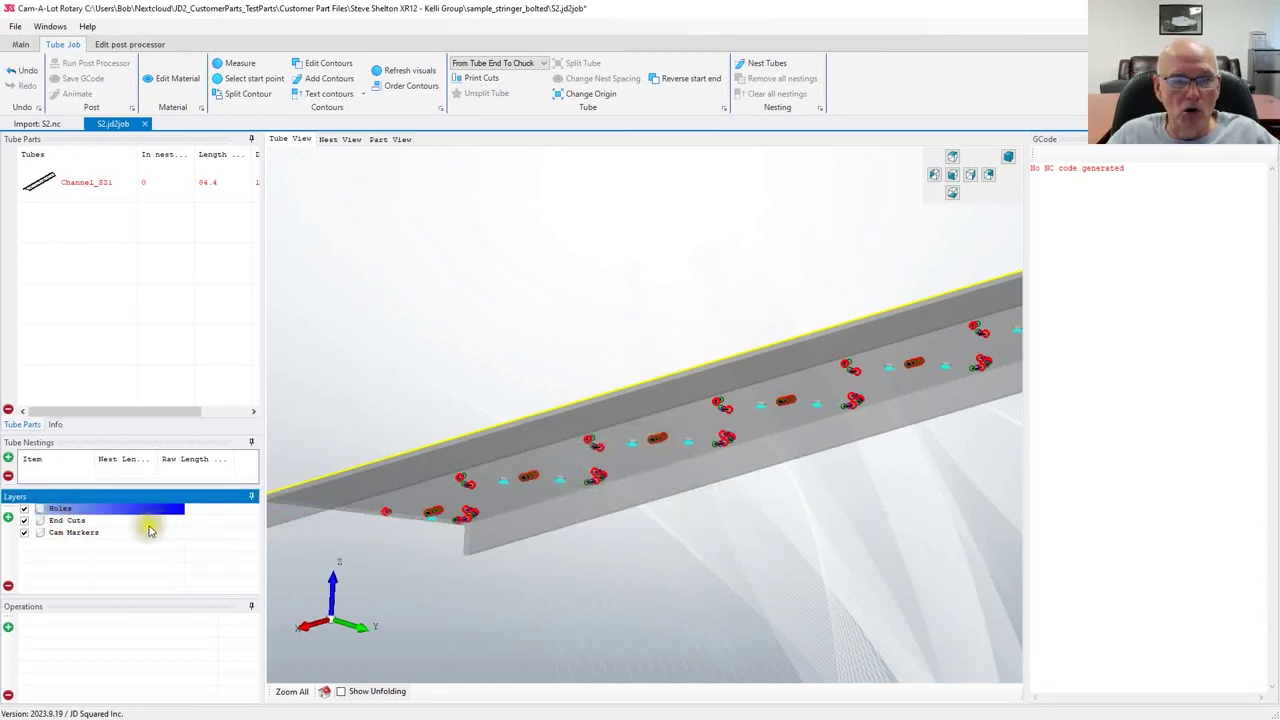
pyautogui.click(66, 521)
pyautogui.rightClick(68, 522)
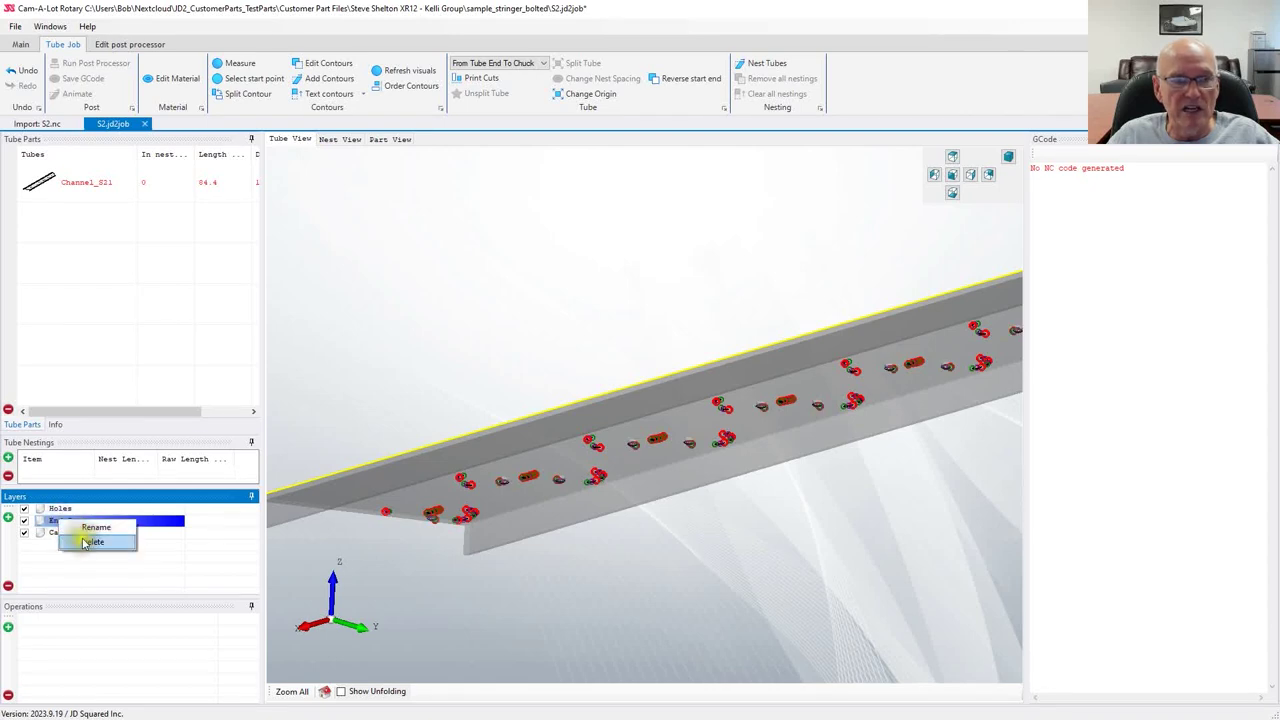
pyautogui.click(85, 542)
pyautogui.click(654, 520)
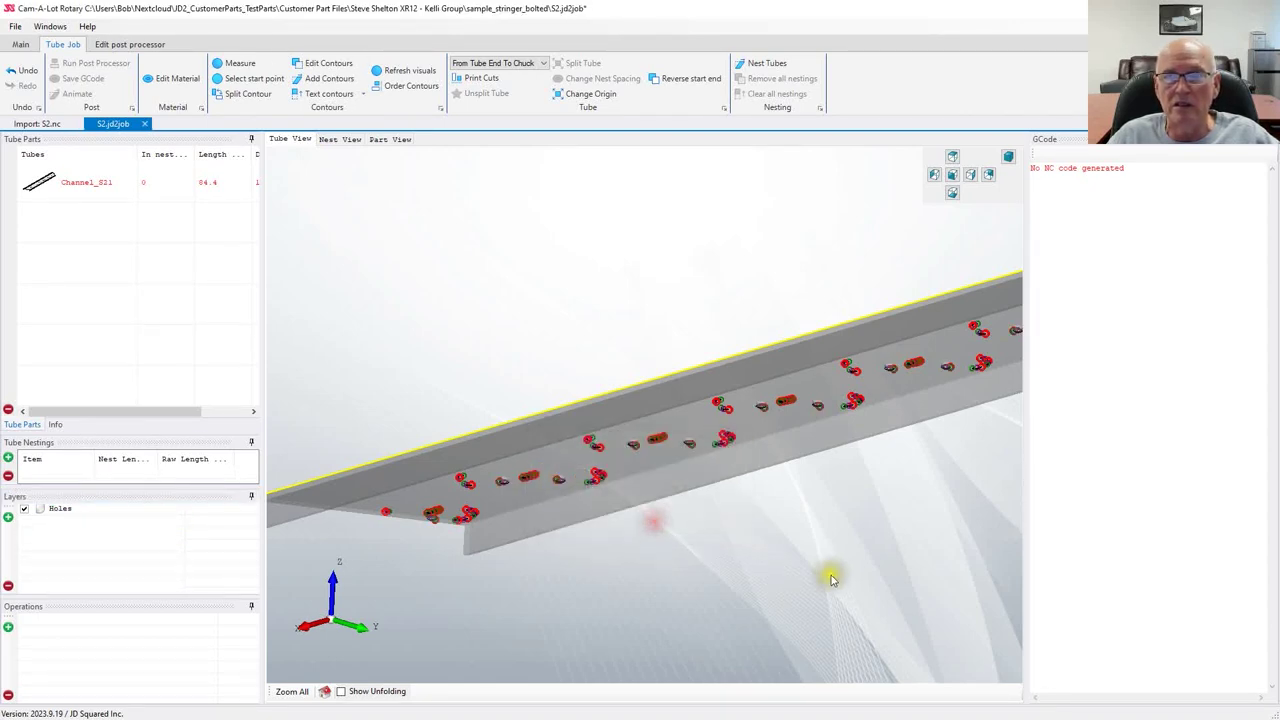
# Step: Highlight the Holes layer and examine its hole contours on the channel from several angles
pyautogui.click(60, 509)
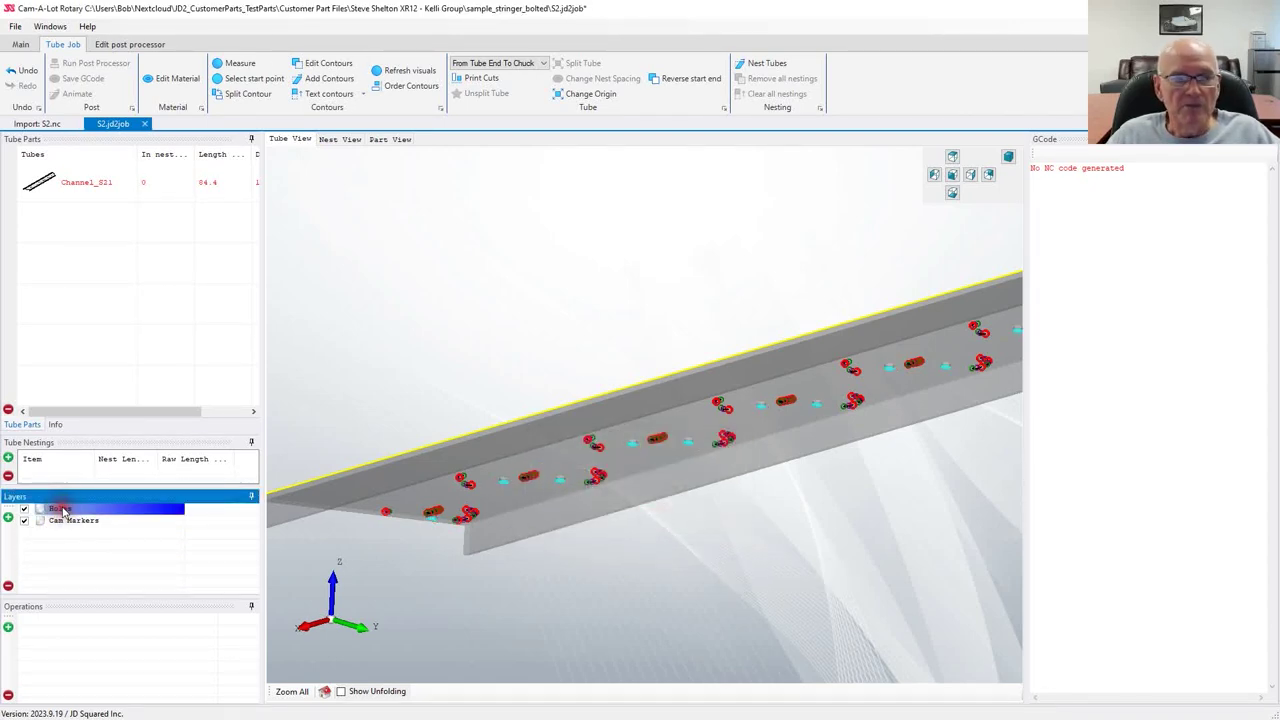
pyautogui.scroll(2, 555, 490)
pyautogui.moveTo(565, 494); pyautogui.dragTo(603, 340, button='middle')
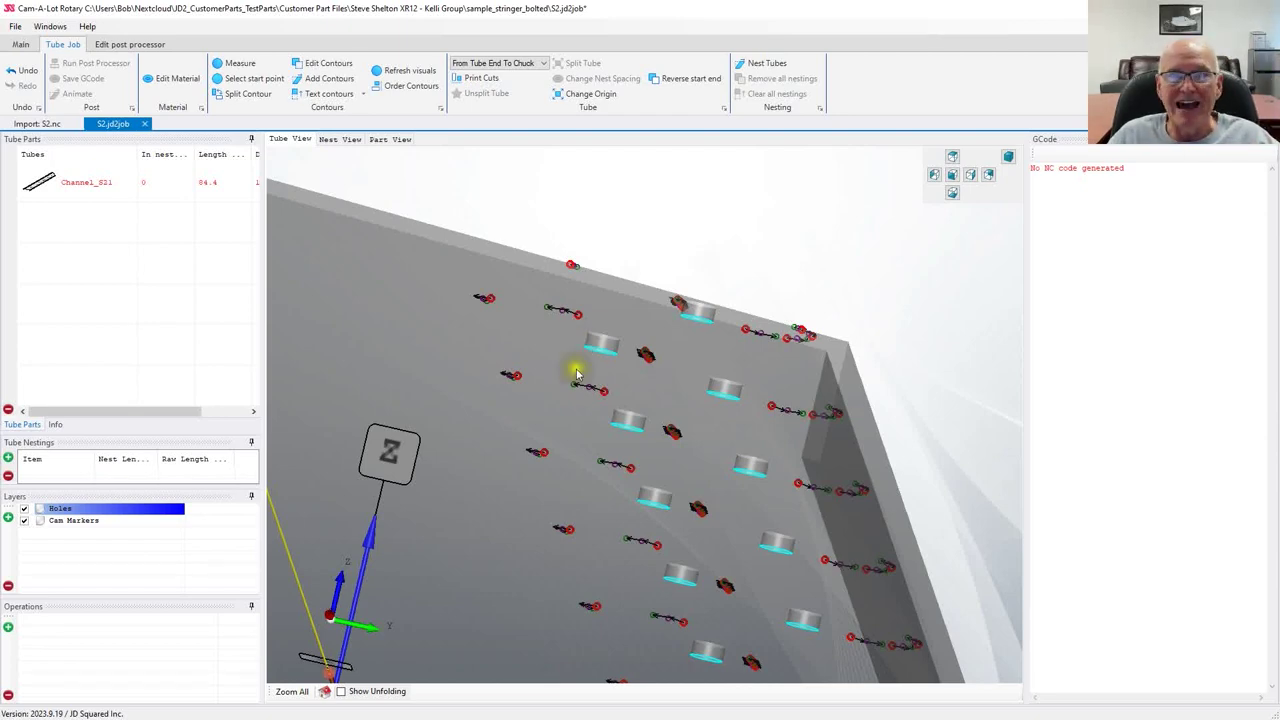
pyautogui.moveTo(586, 349); pyautogui.dragTo(543, 434, button='middle')
pyautogui.scroll(3, 480, 466)
pyautogui.scroll(-5, 728, 492)
pyautogui.moveTo(872, 482); pyautogui.dragTo(926, 500, button='middle')
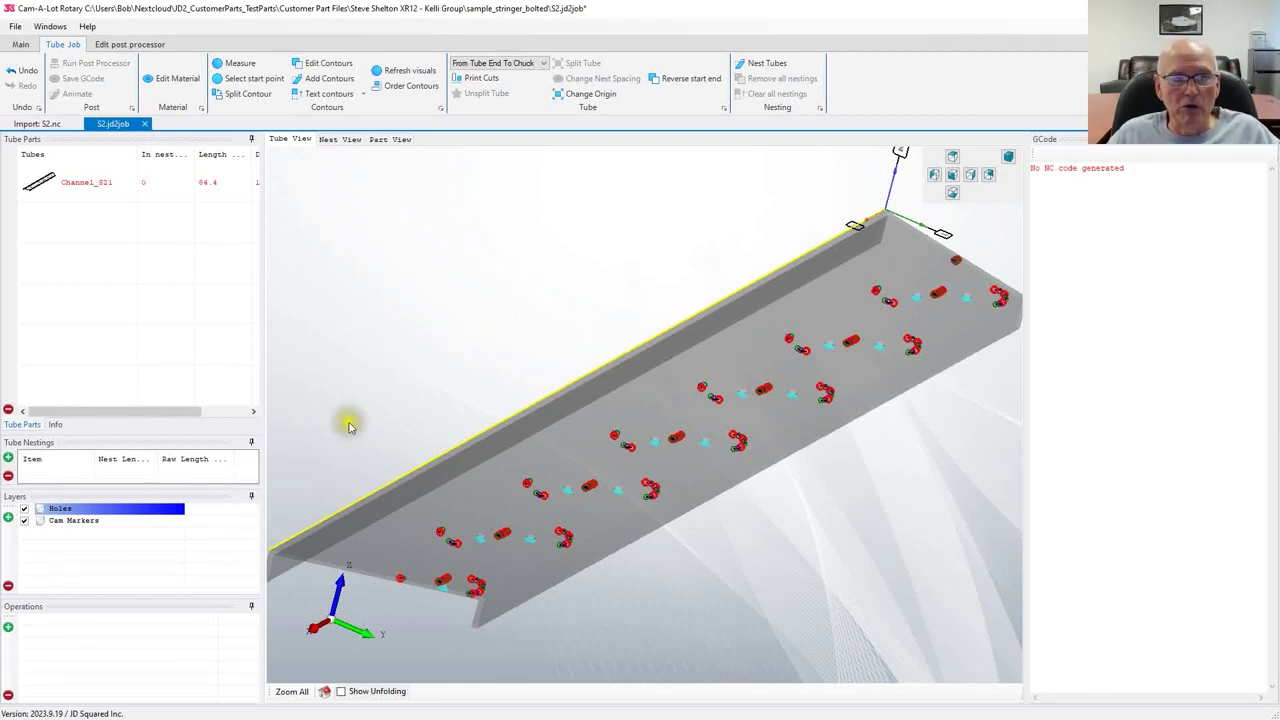
# Step: Delete the Holes layer together with its contours, leaving only the Cam Markers layer in the job
pyautogui.scroll(5, 475, 562)
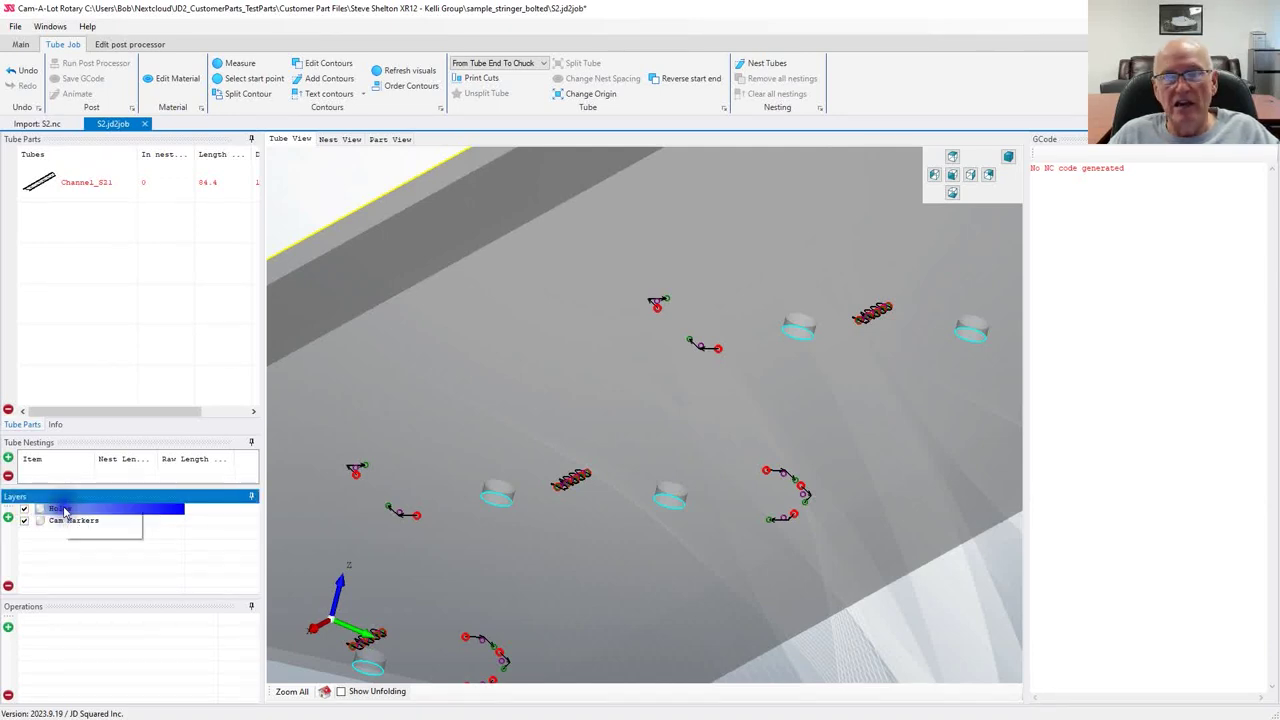
pyautogui.rightClick(64, 510)
pyautogui.click(89, 531)
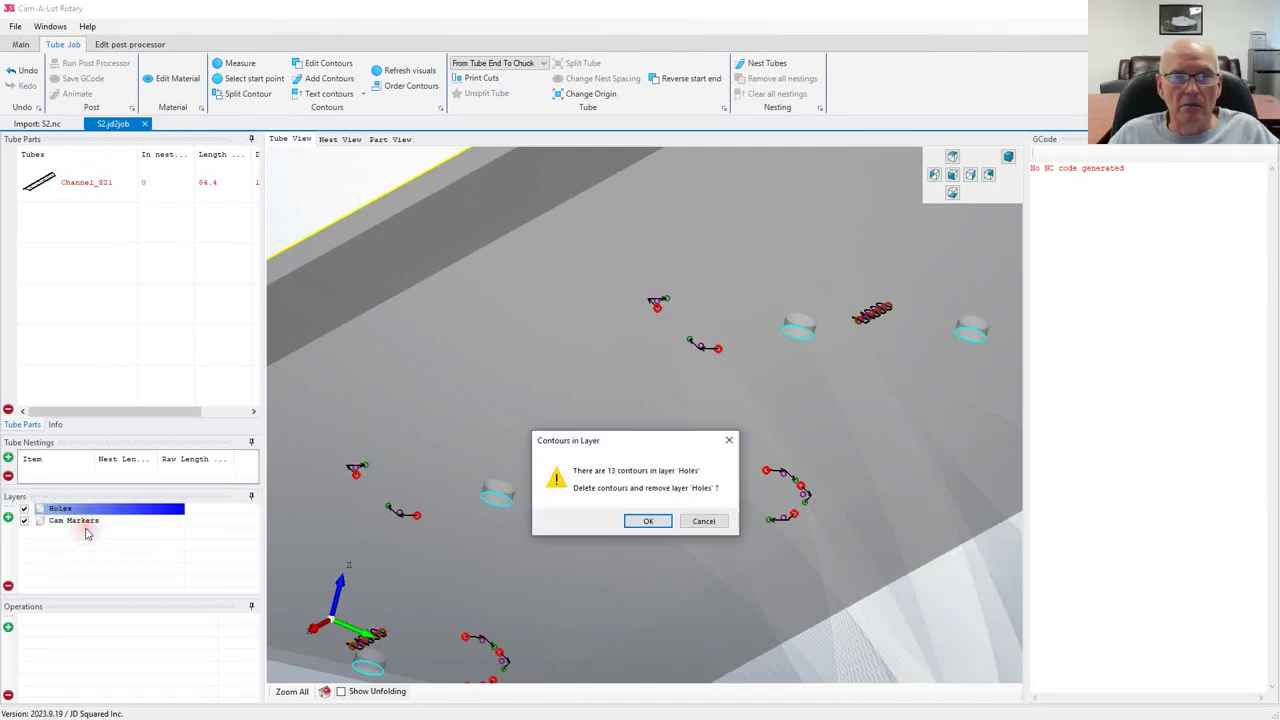
pyautogui.click(652, 522)
pyautogui.scroll(-5, 711, 580)
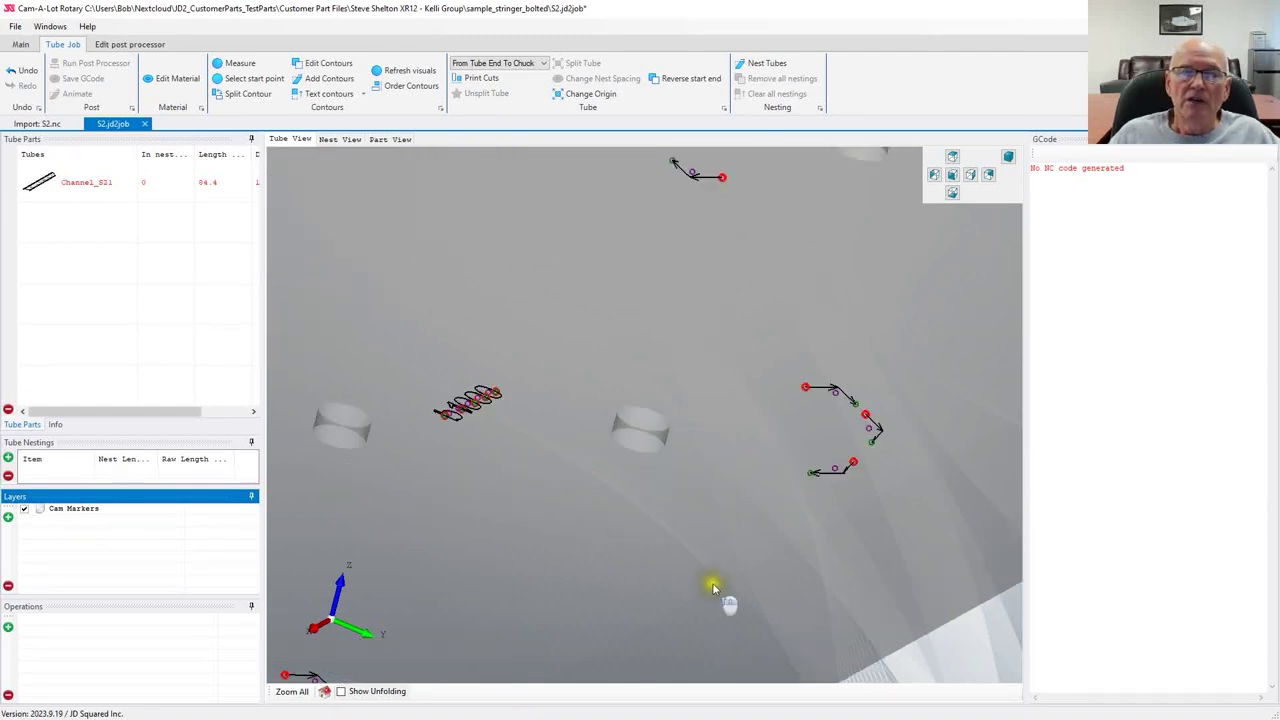
pyautogui.scroll(-2, 820, 549)
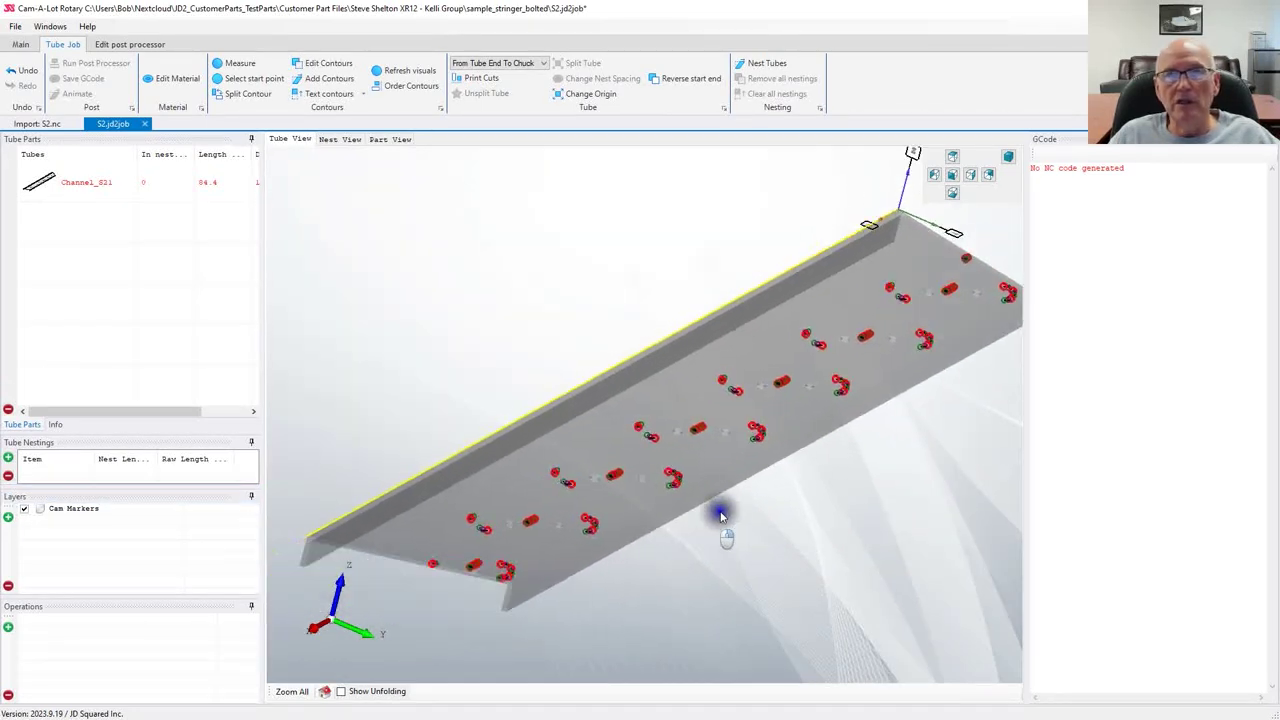
pyautogui.moveTo(480, 368)
pyautogui.mouseDown(button='right')
pyautogui.moveTo(434, 303)
pyautogui.moveTo(513, 420)
pyautogui.moveTo(429, 357)
pyautogui.moveTo(486, 366)
pyautogui.mouseUp(button='right')
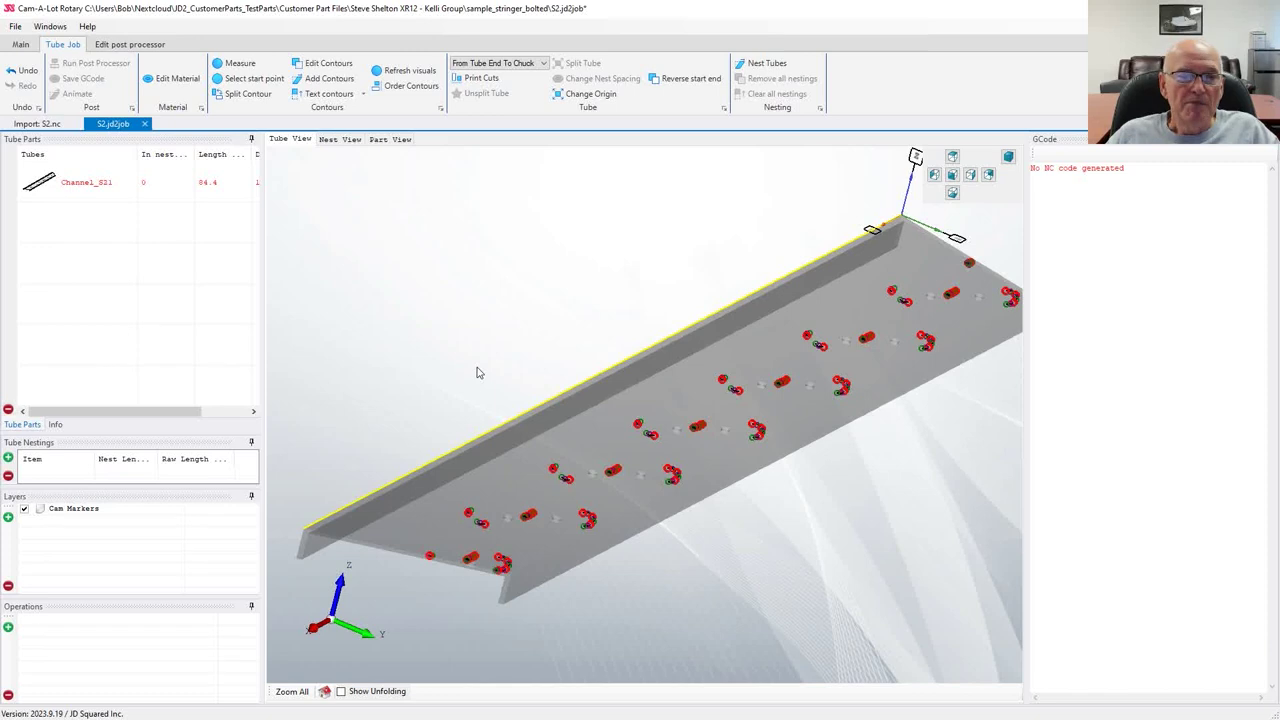
# Step: Start adding contours and try picking the channel's whole web face, then clear the face selection
pyautogui.click(324, 80)
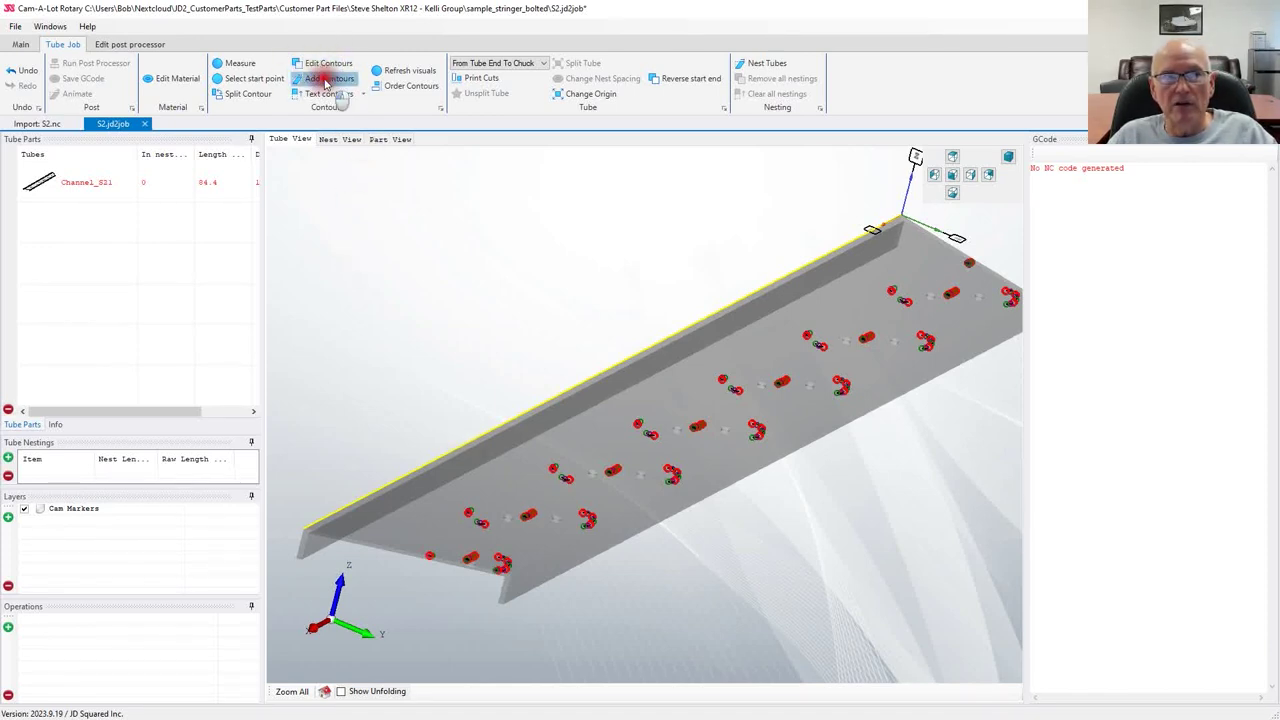
pyautogui.click(173, 189)
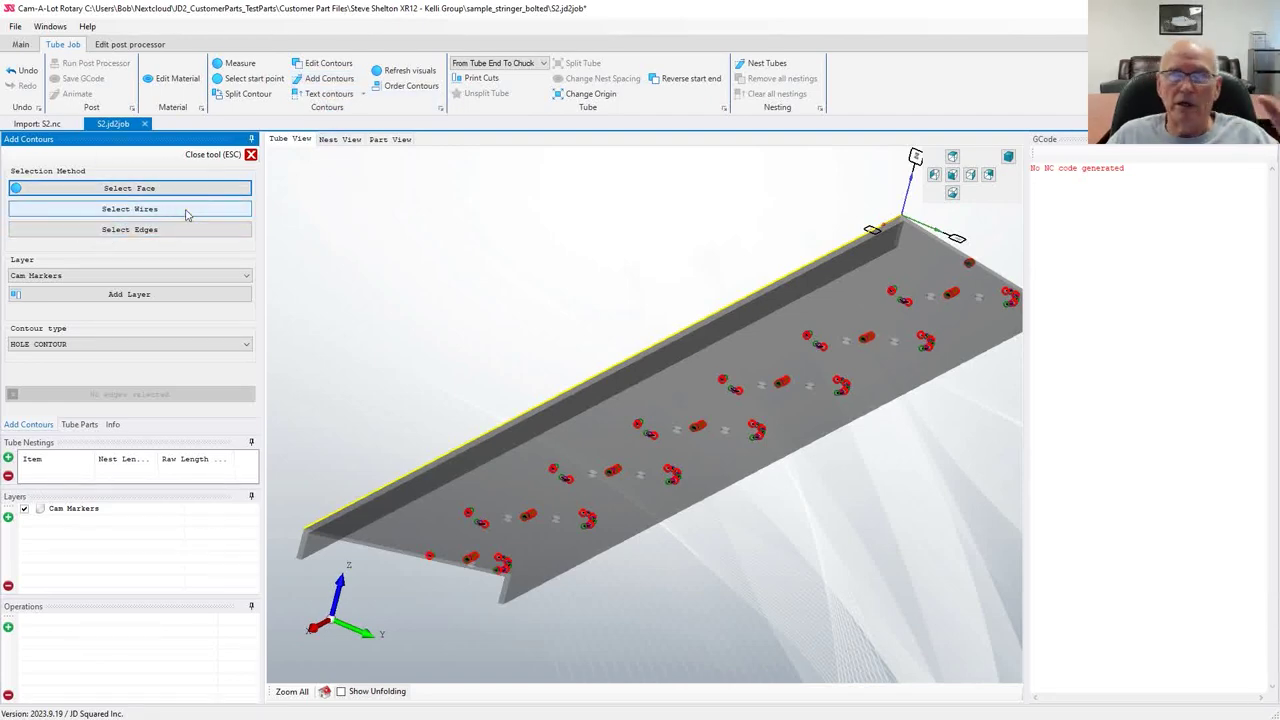
pyautogui.click(136, 192)
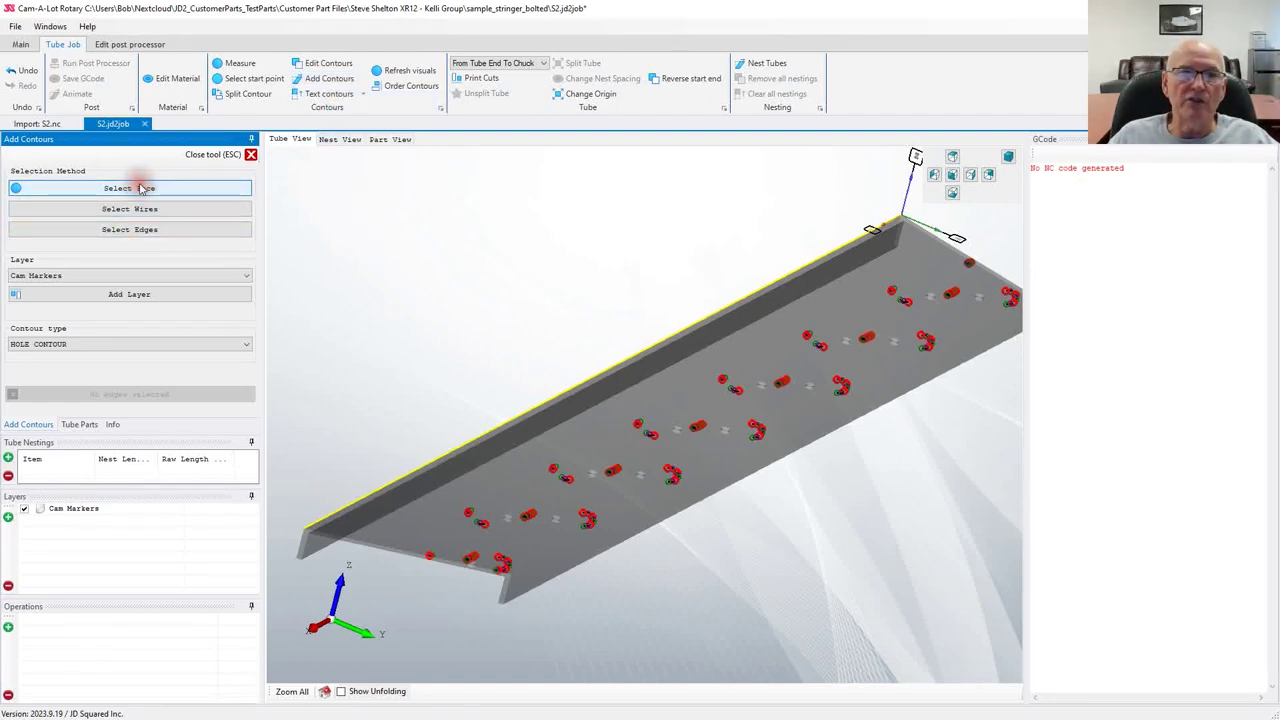
pyautogui.click(610, 429)
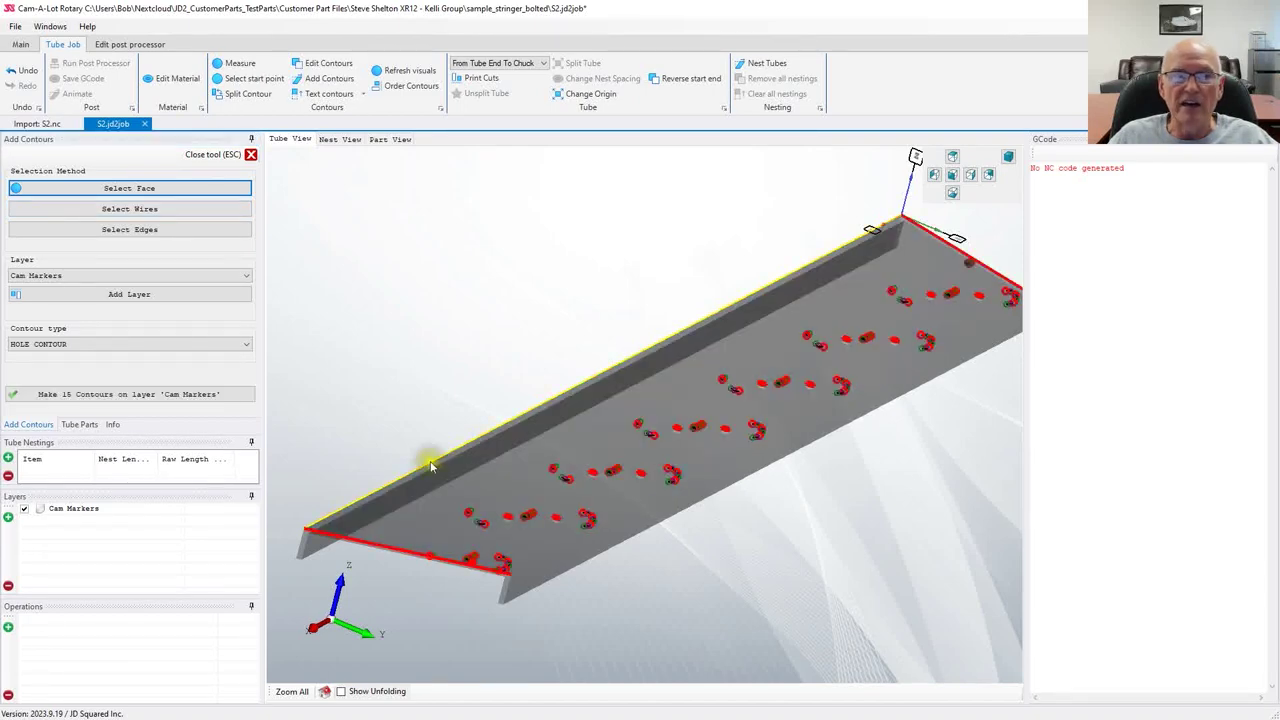
pyautogui.click(437, 518)
pyautogui.click(575, 253)
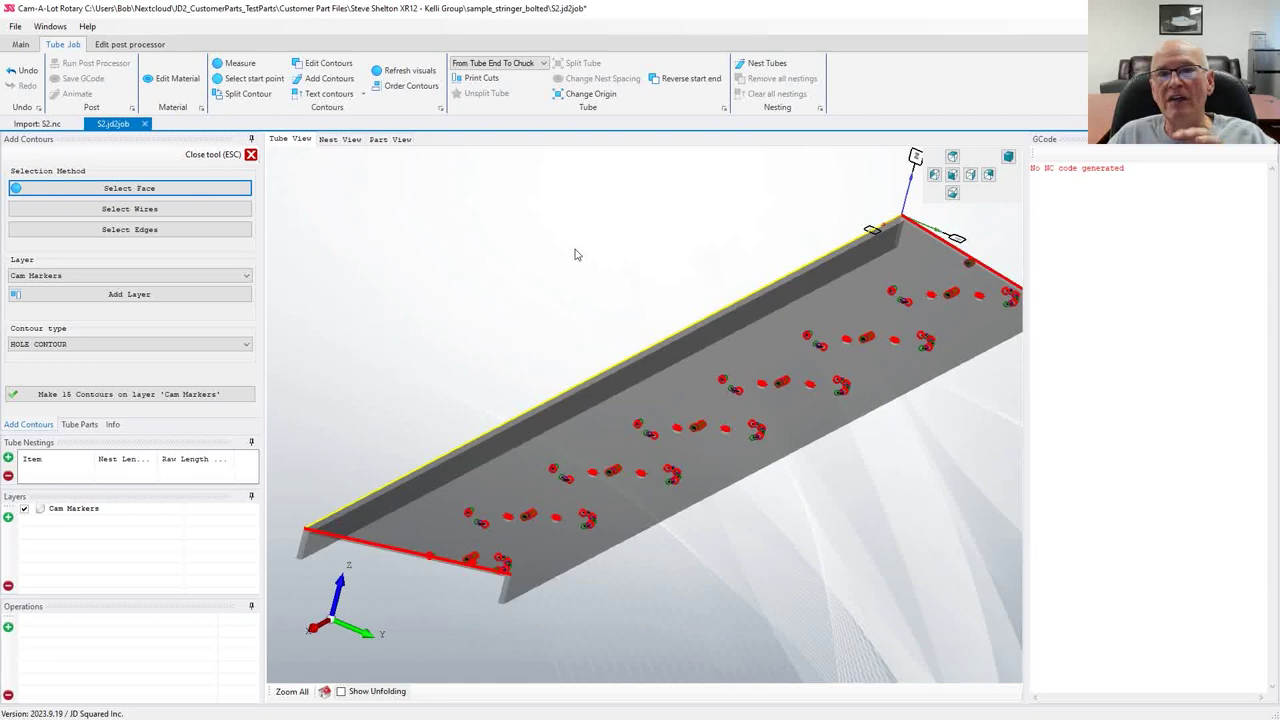
pyautogui.rightClick(494, 251)
# Step: Try wire selection on the channel's end profile opposite the origin, then clear the selection
pyautogui.click(155, 210)
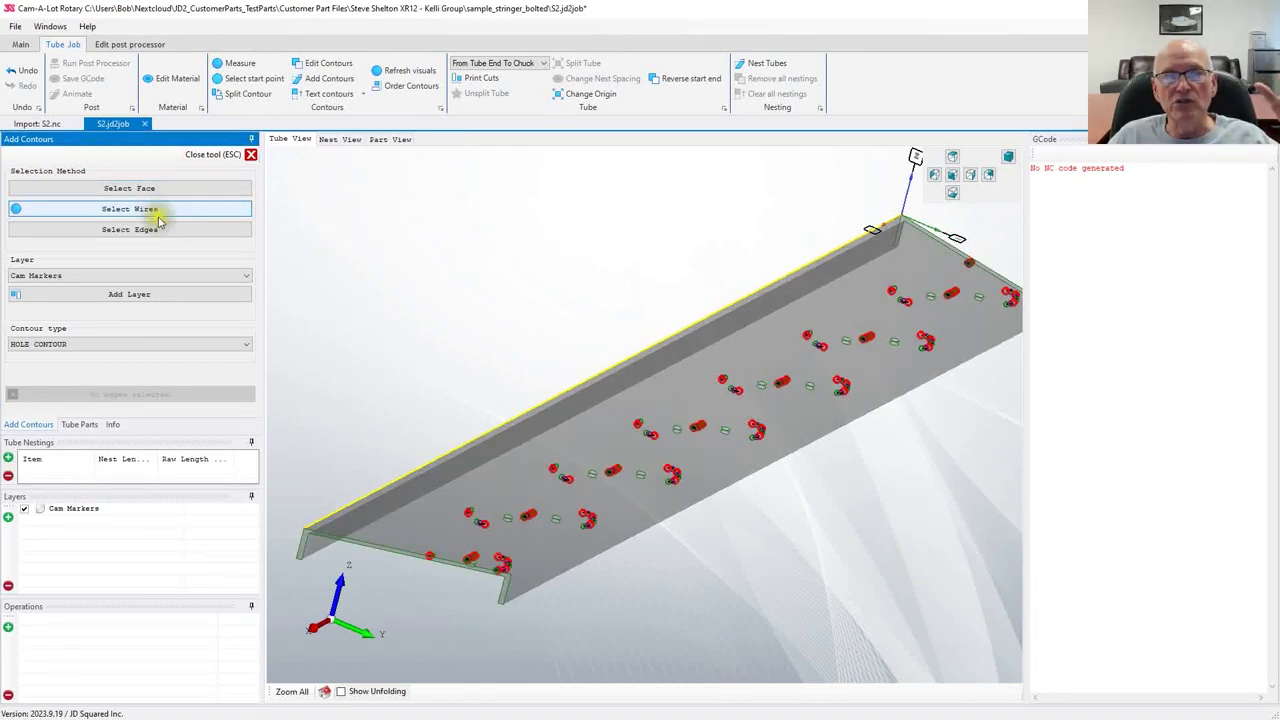
pyautogui.click(343, 545)
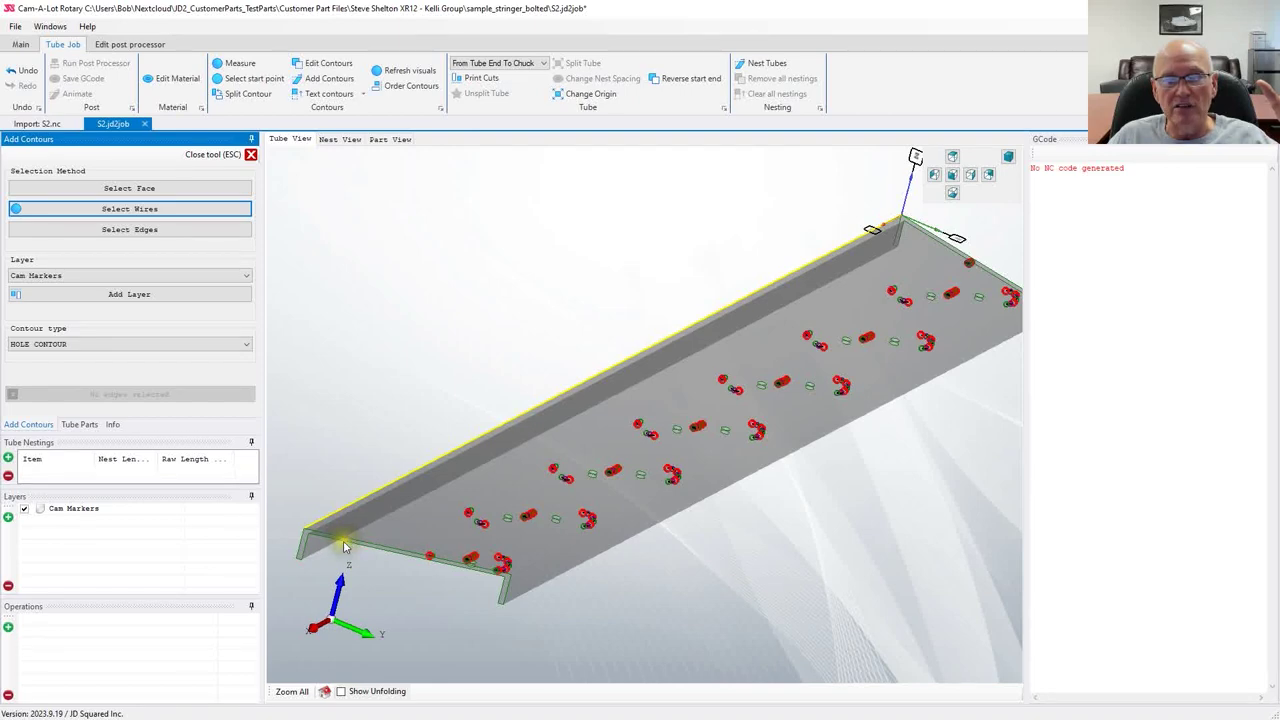
pyautogui.scroll(4, 285, 558)
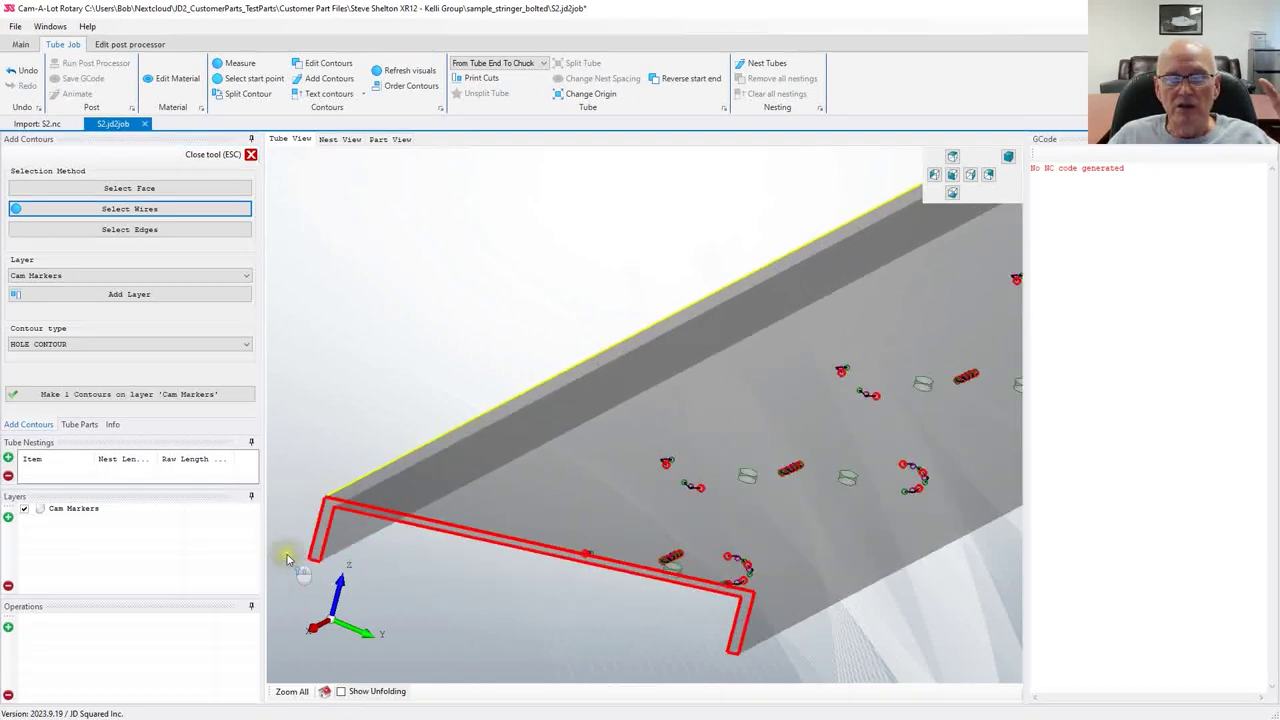
pyautogui.scroll(3, 287, 558)
pyautogui.click(375, 496)
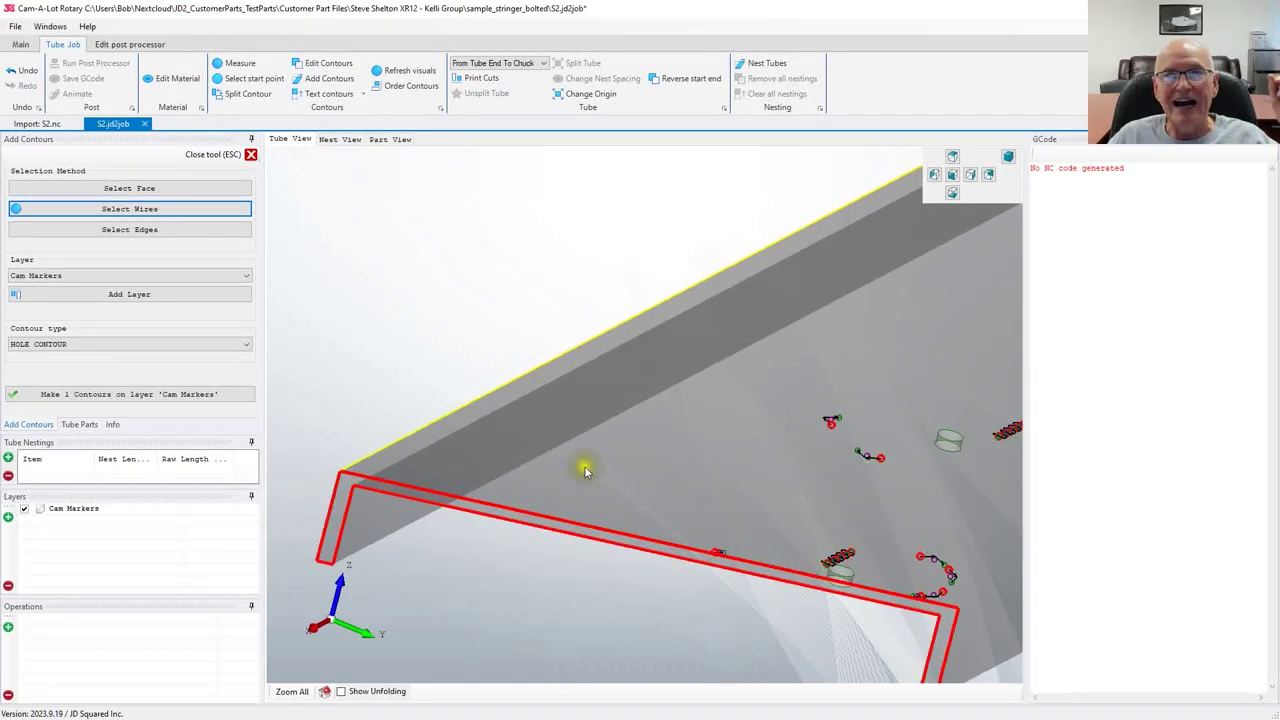
pyautogui.moveTo(686, 494); pyautogui.dragTo(590, 572)
pyautogui.click(521, 494)
pyautogui.click(443, 337)
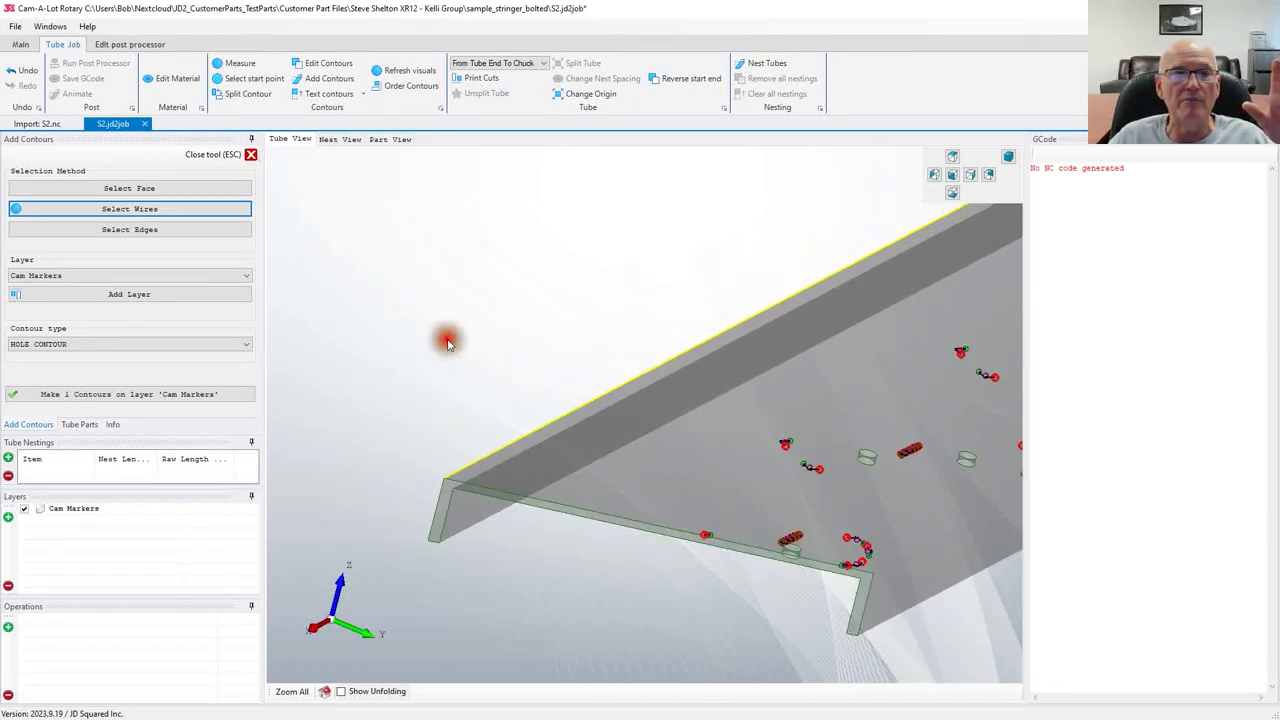
# Step: Set the contour selection method to edges and add a new layer named Start Cut
pyautogui.click(152, 229)
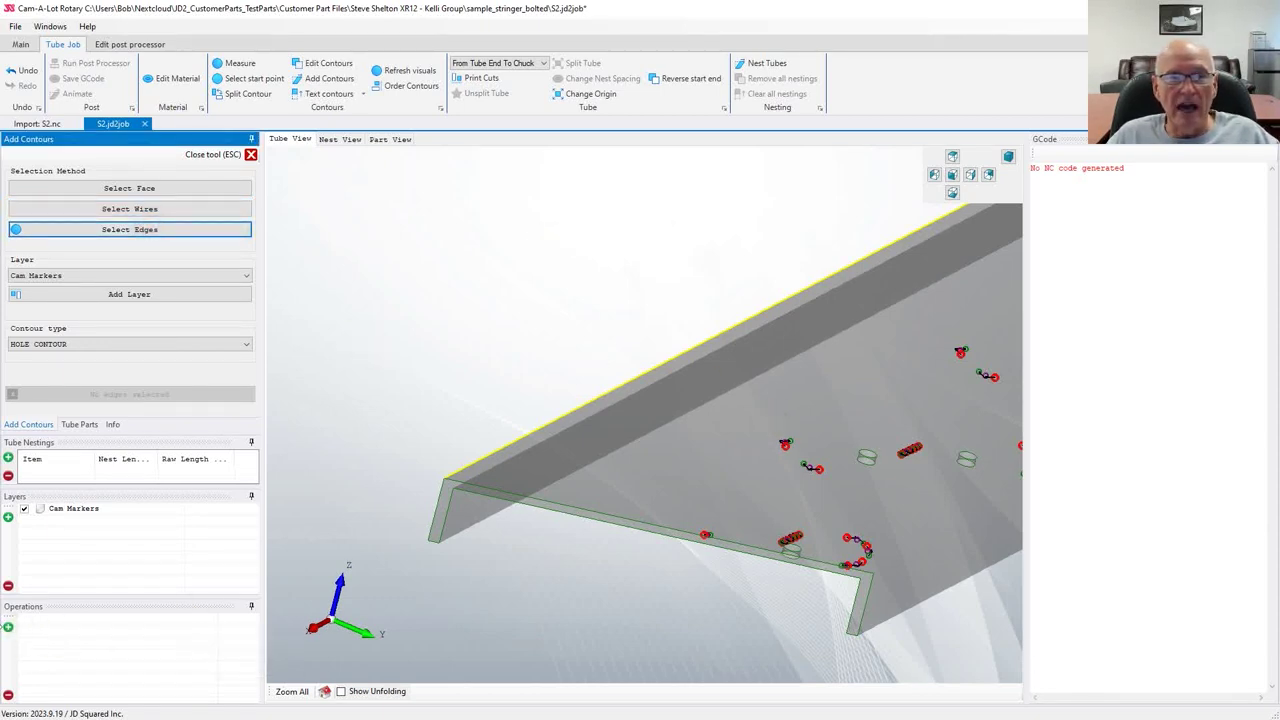
pyautogui.click(333, 80)
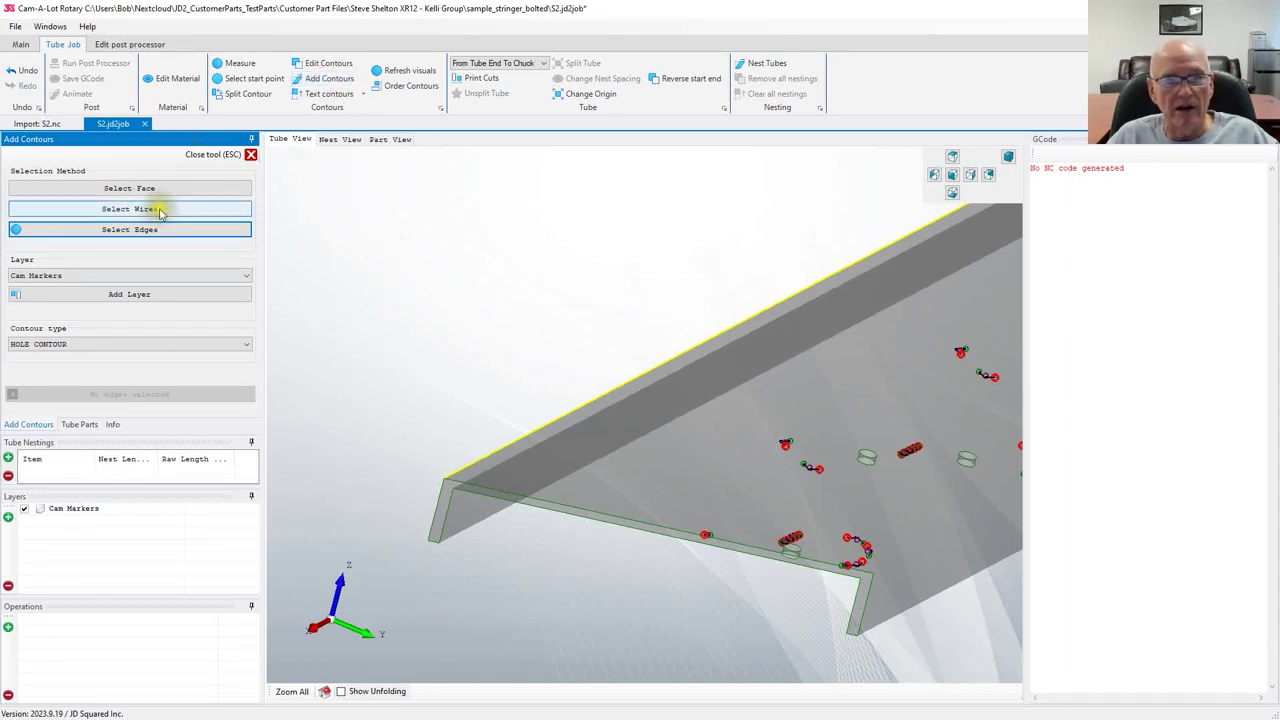
pyautogui.click(122, 296)
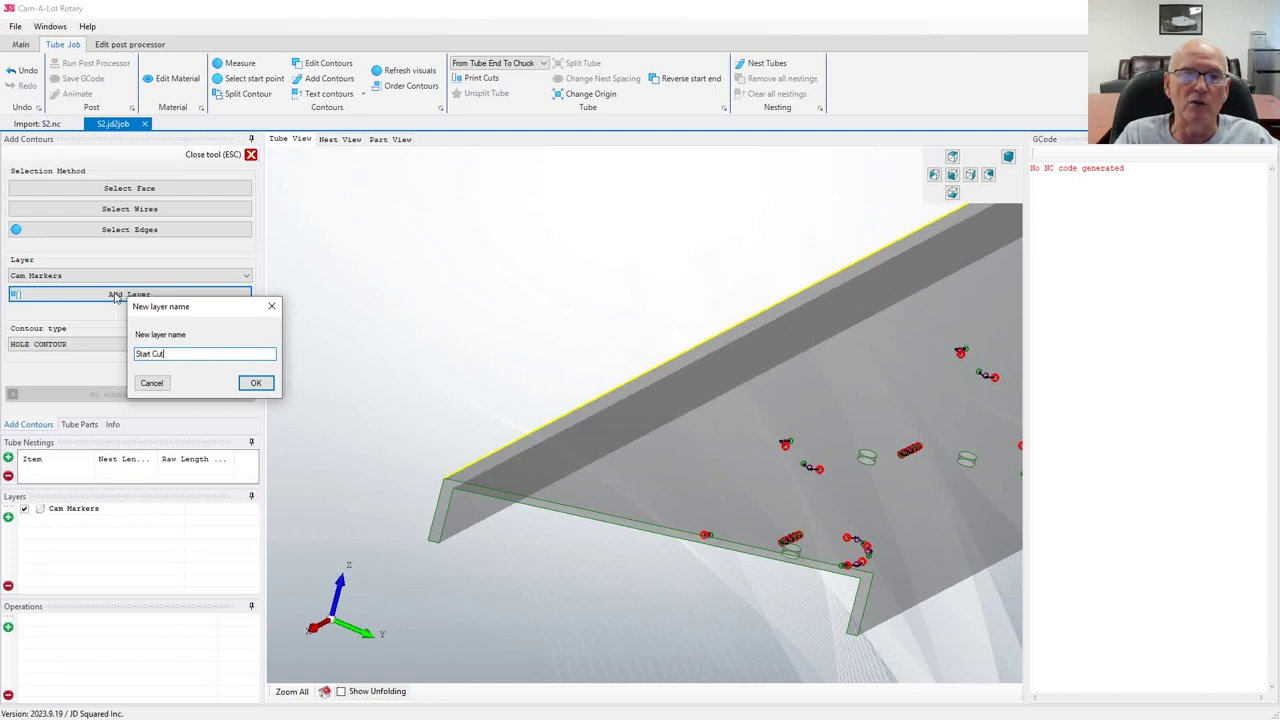
pyautogui.press('Return')
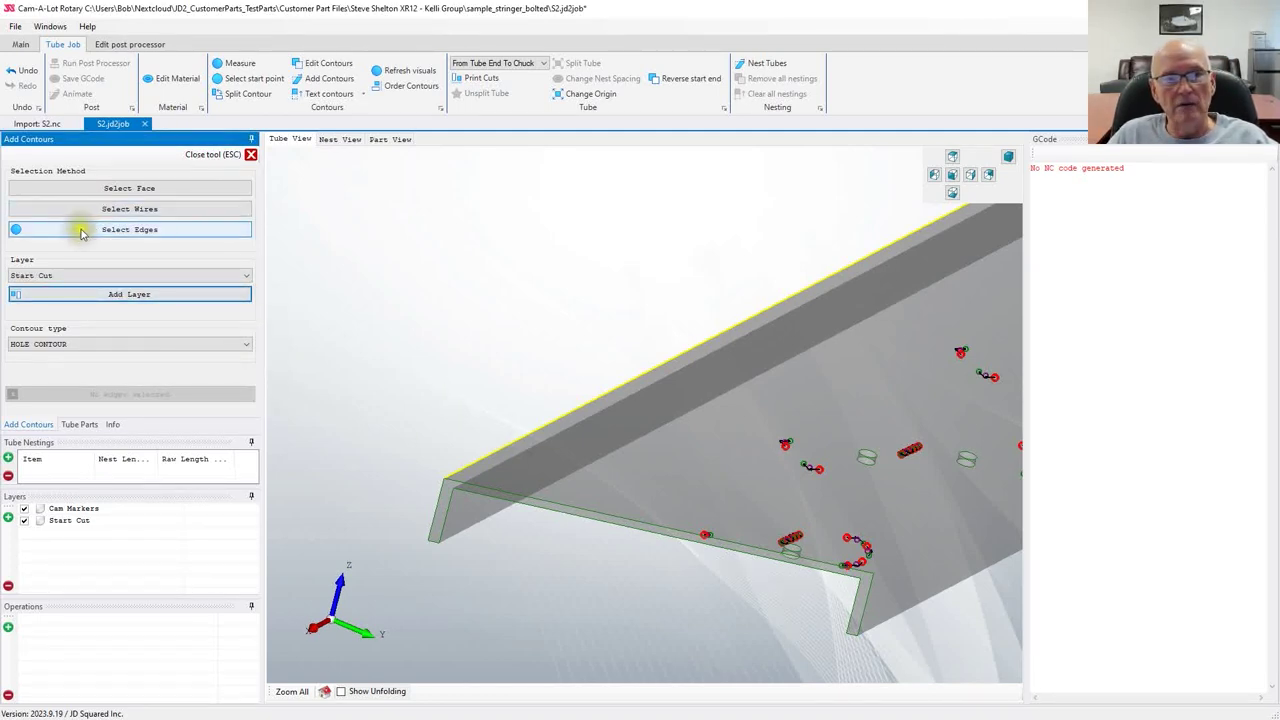
# Step: Create a contour on the Start Cut layer from the outer web edge at the channel end opposite the origin
pyautogui.click(130, 230)
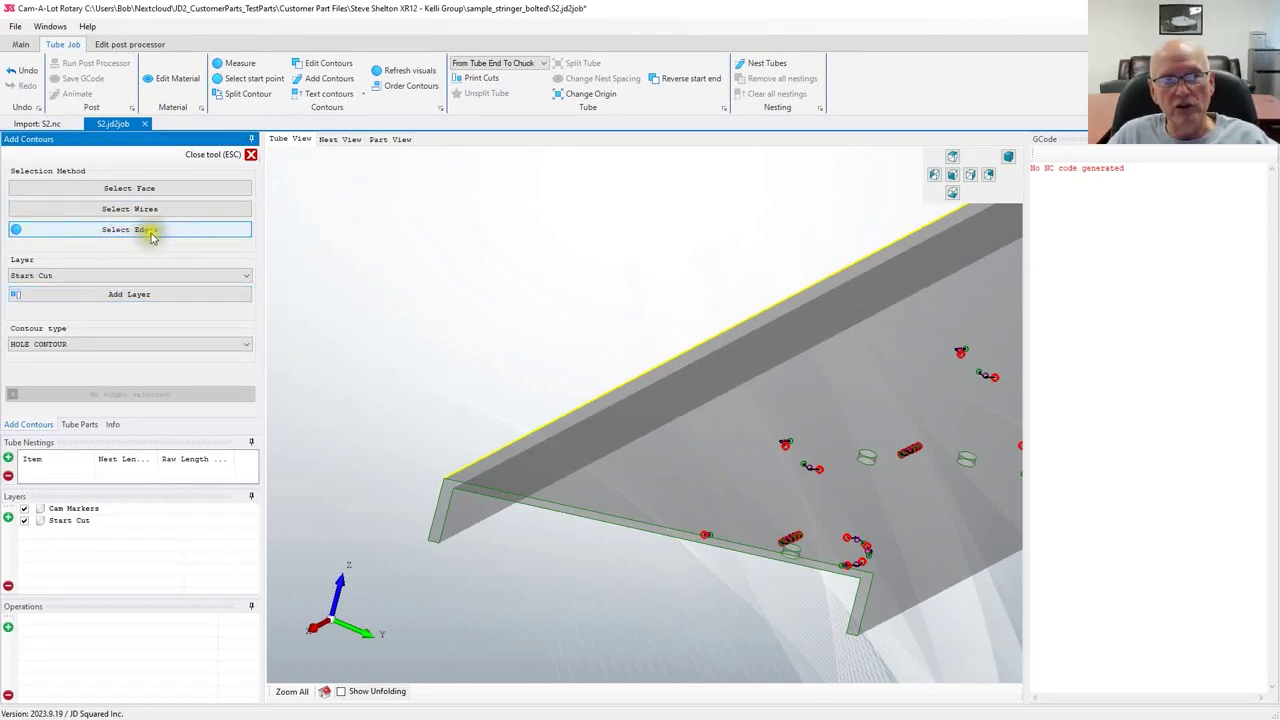
pyautogui.click(532, 502)
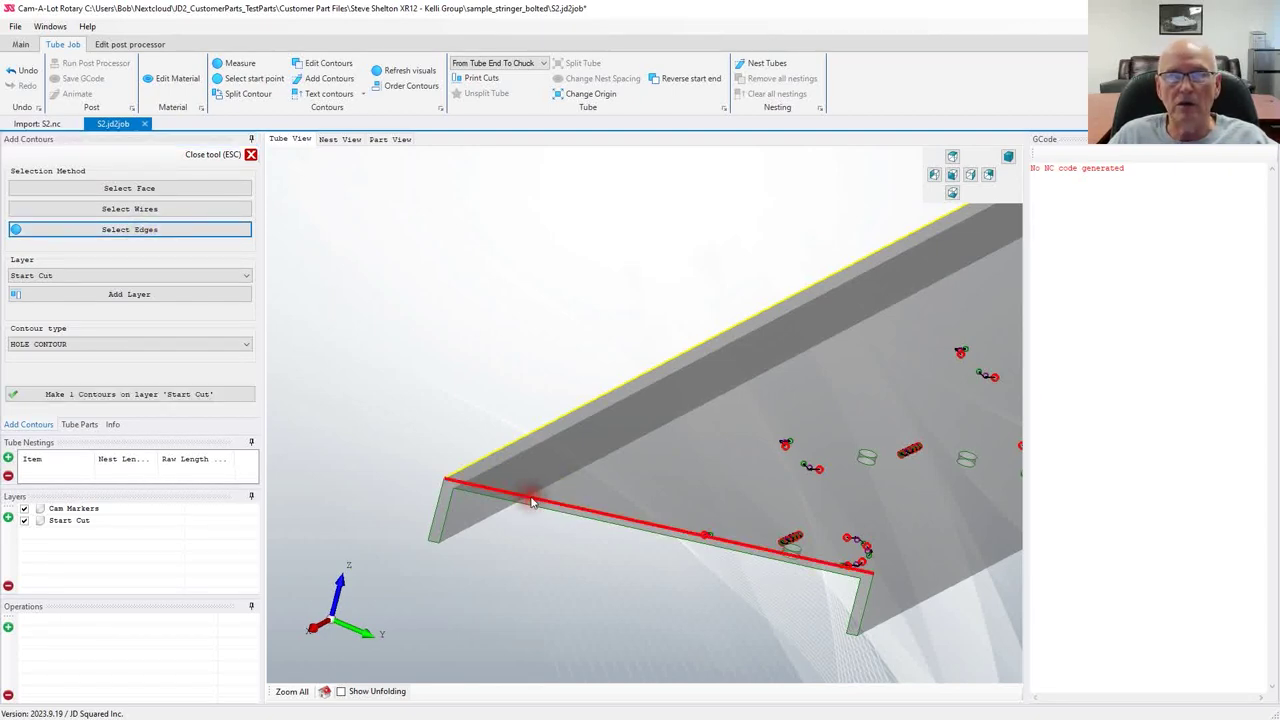
pyautogui.click(76, 391)
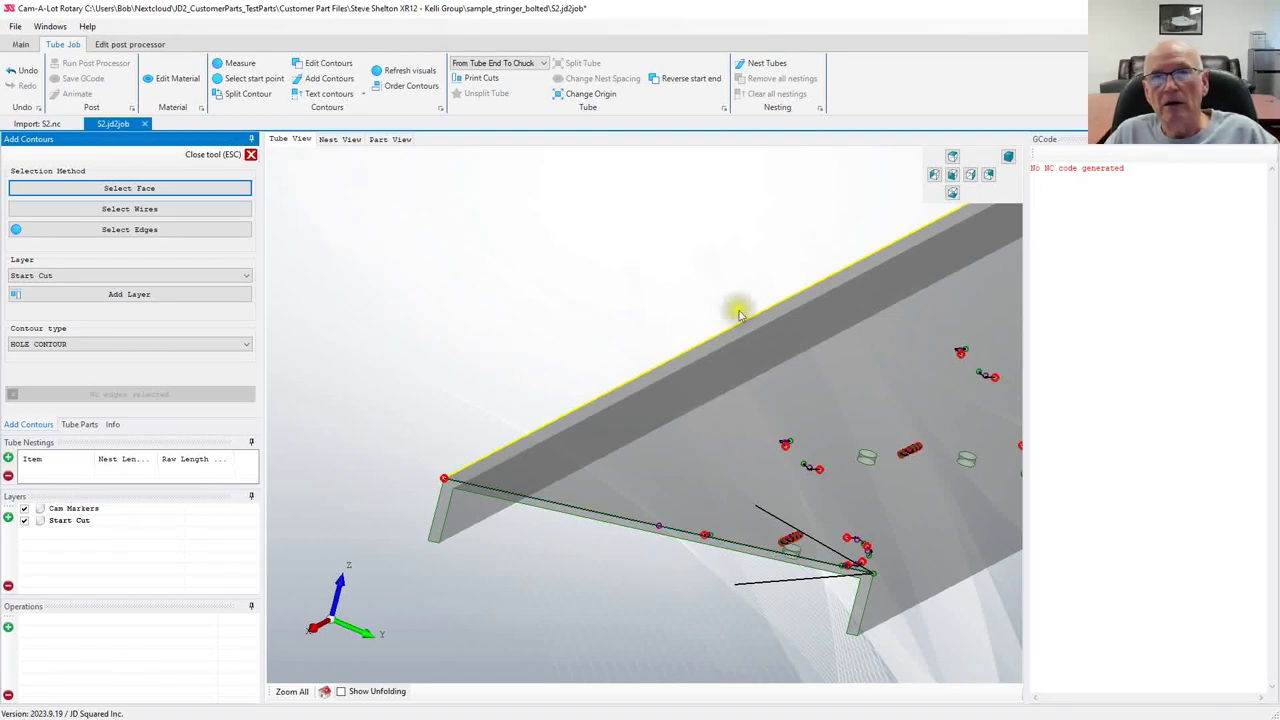
# Step: Add a layer named End Cut and create a contour on it from the outer web edge at the origin end
pyautogui.scroll(2, 832, 466)
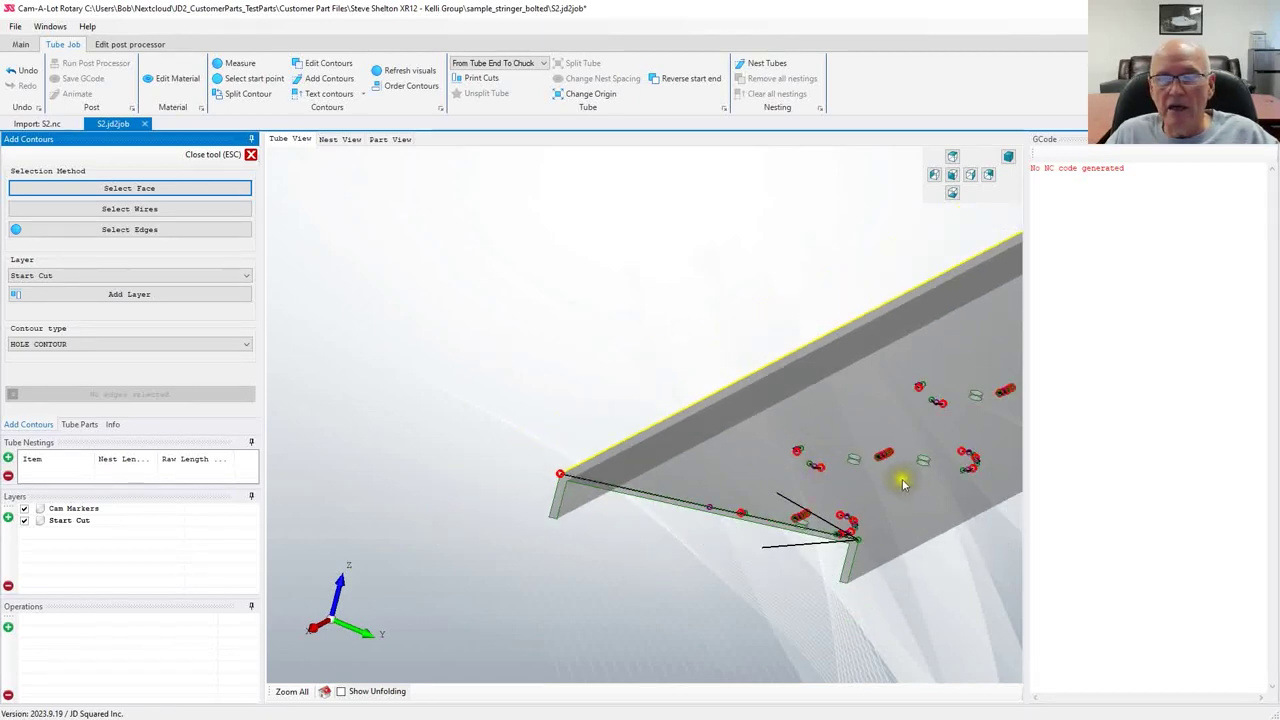
pyautogui.moveTo(878, 440); pyautogui.dragTo(683, 517, button='middle')
pyautogui.scroll(-2, 683, 517)
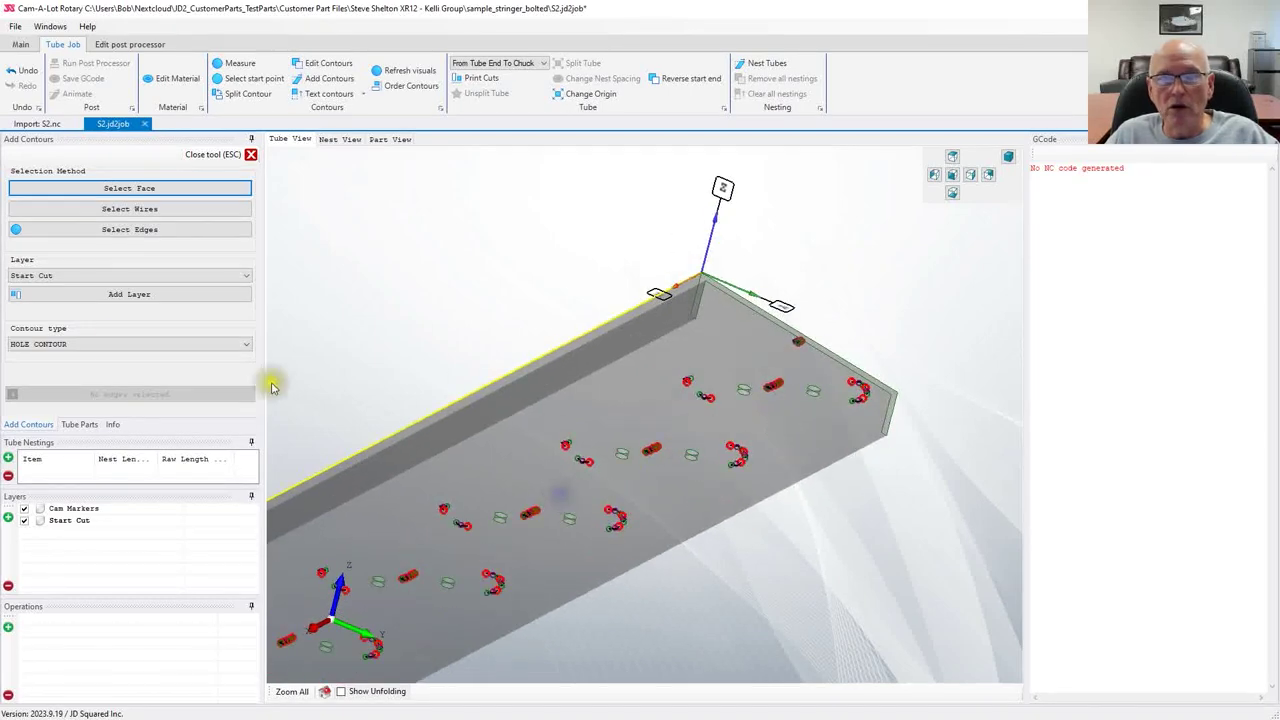
pyautogui.click(100, 294)
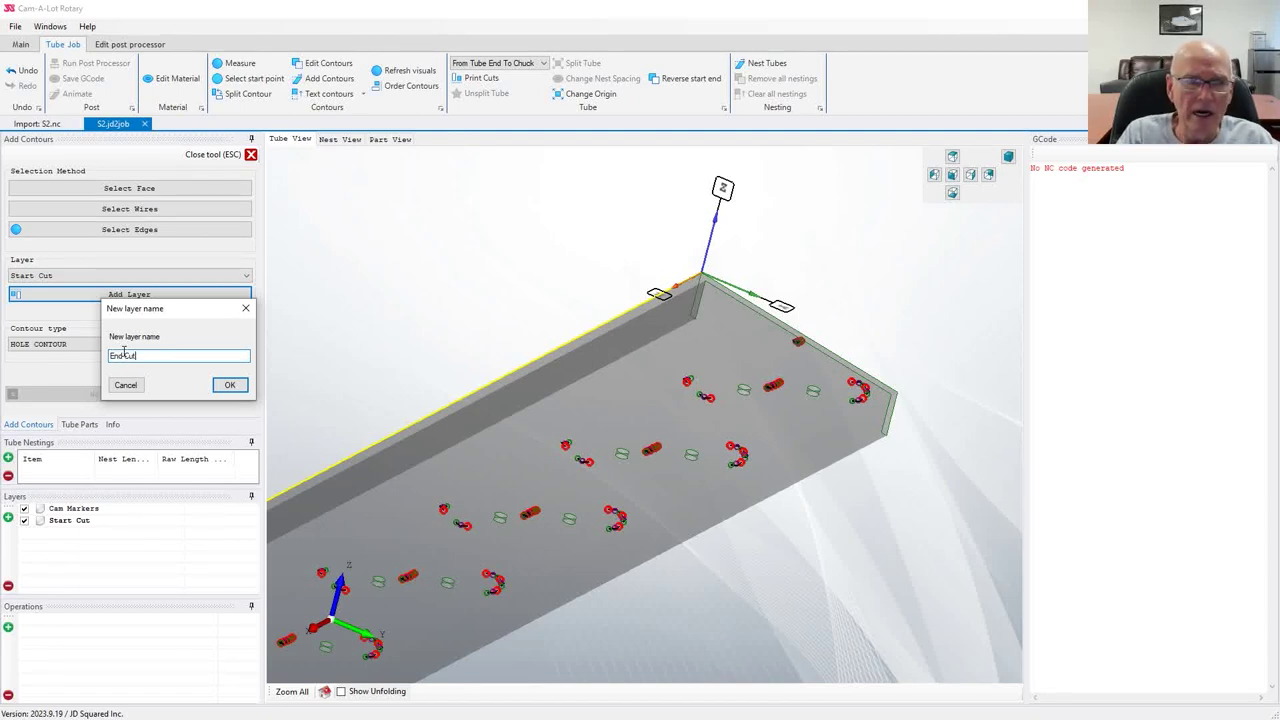
pyautogui.click(229, 385)
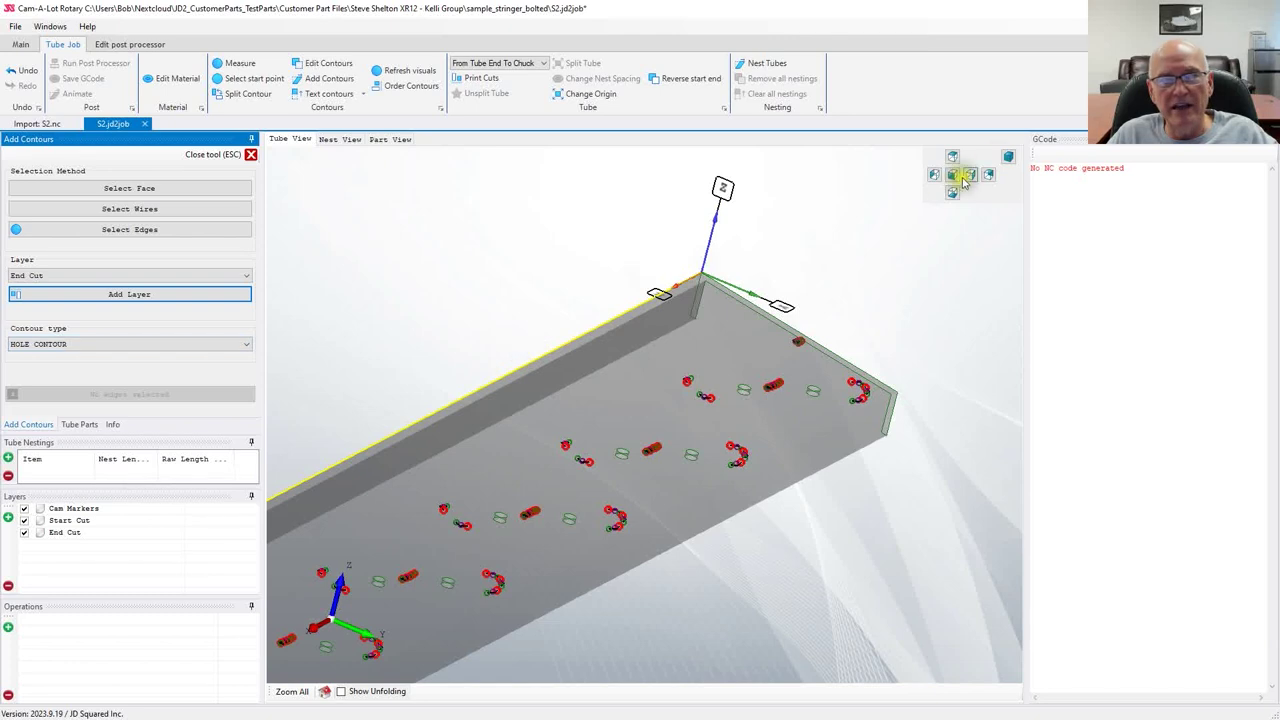
pyautogui.click(798, 335)
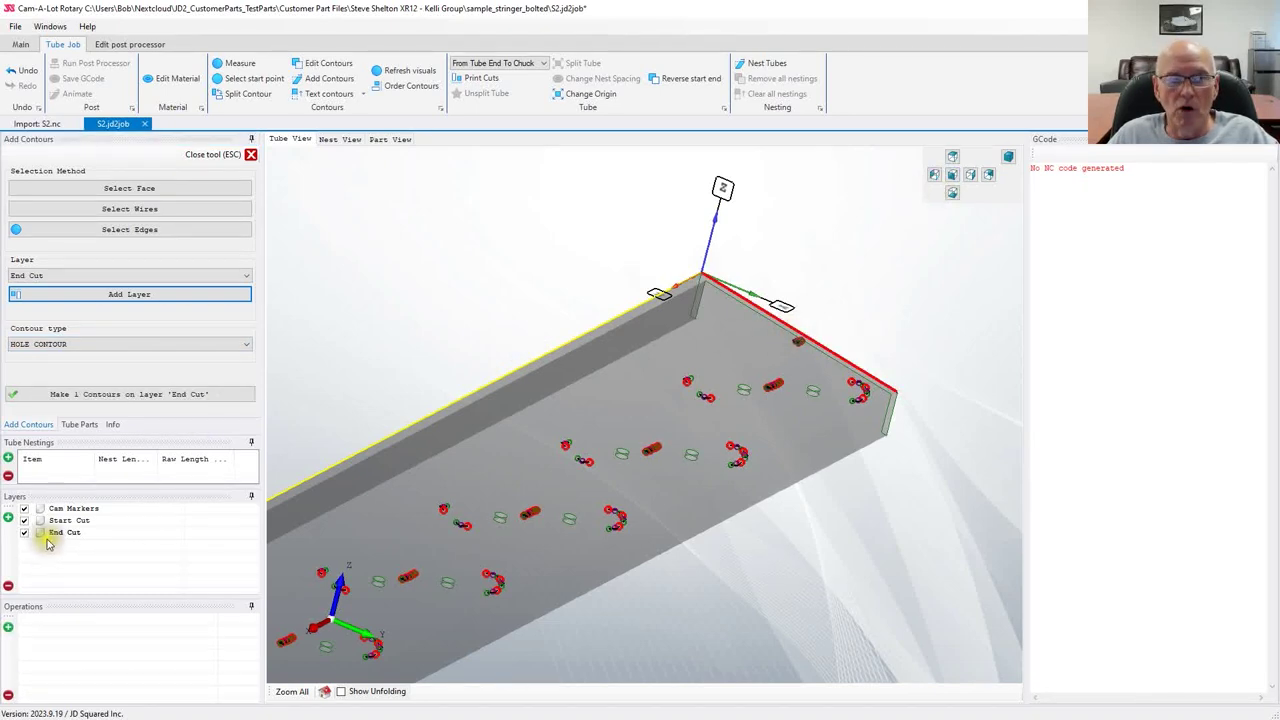
pyautogui.click(103, 396)
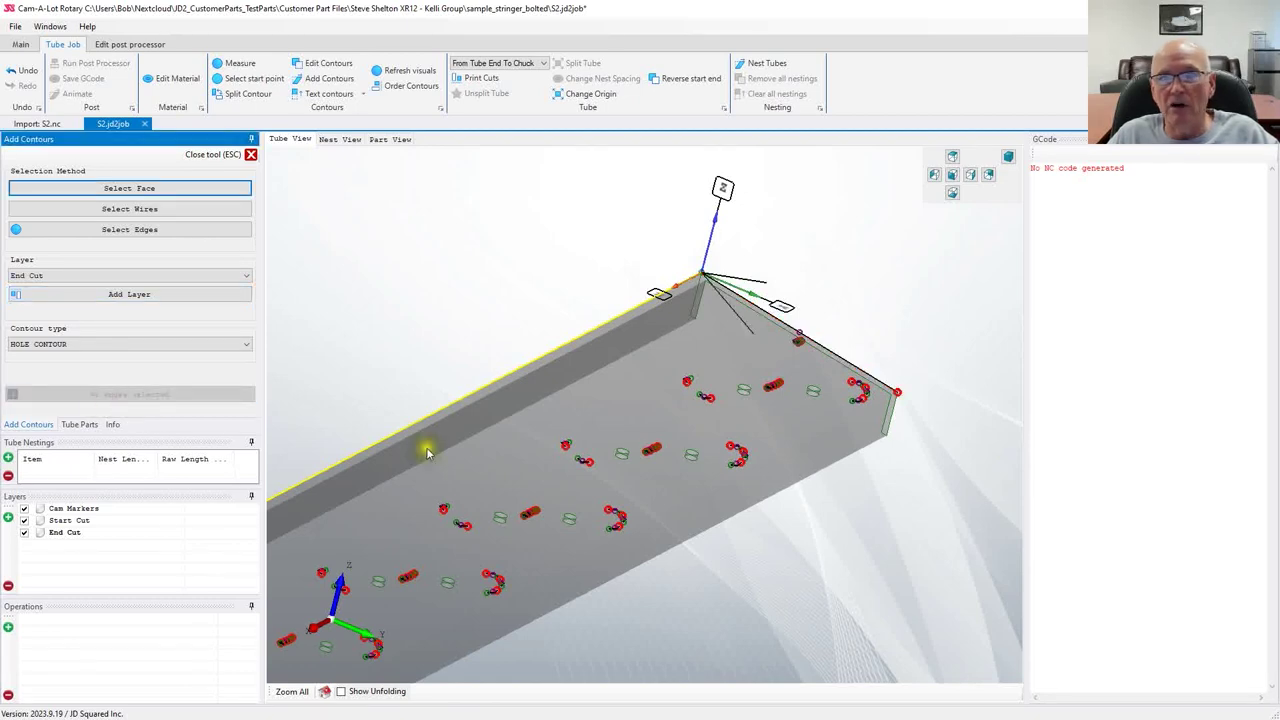
# Step: Examine the start and end contours along the channel, and highlight the Cam Markers layer to distinguish its contours
pyautogui.scroll(3, 766, 288)
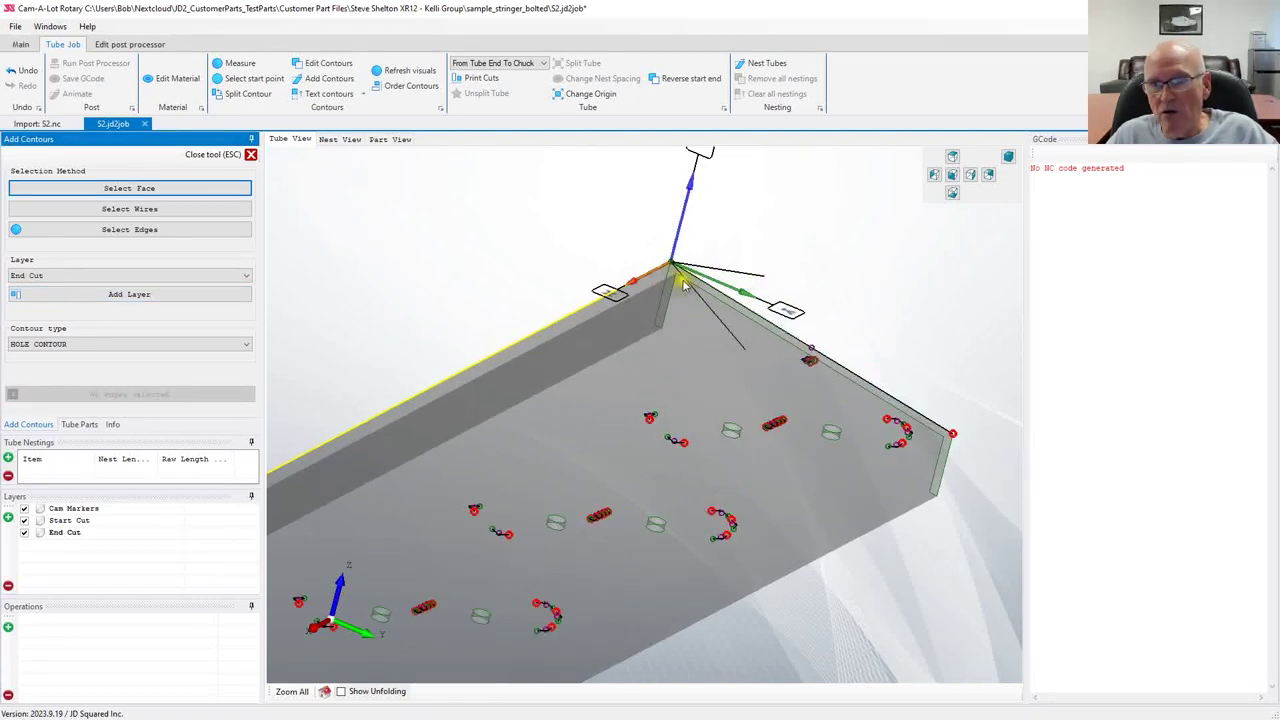
pyautogui.moveTo(870, 380); pyautogui.dragTo(834, 390, button='middle')
pyautogui.scroll(-1, 748, 493)
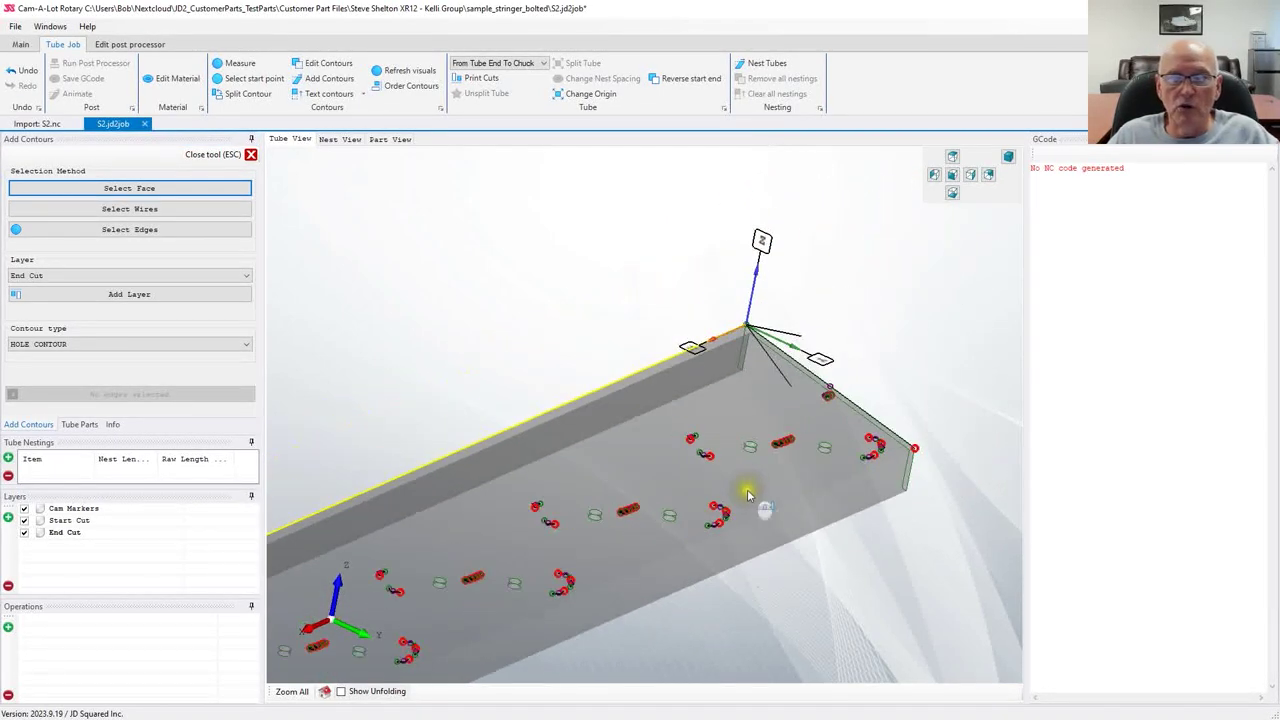
pyautogui.scroll(-1, 570, 553)
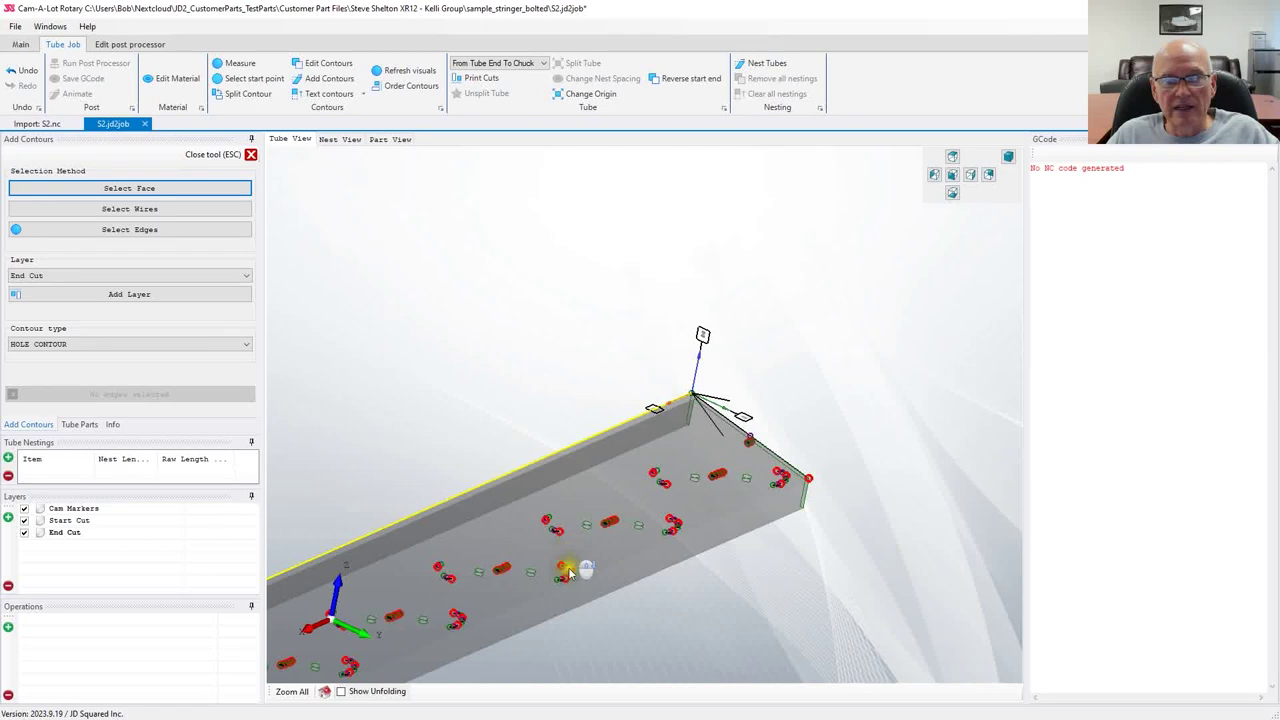
pyautogui.scroll(2, 570, 553)
pyautogui.moveTo(646, 510); pyautogui.dragTo(480, 517, button='middle')
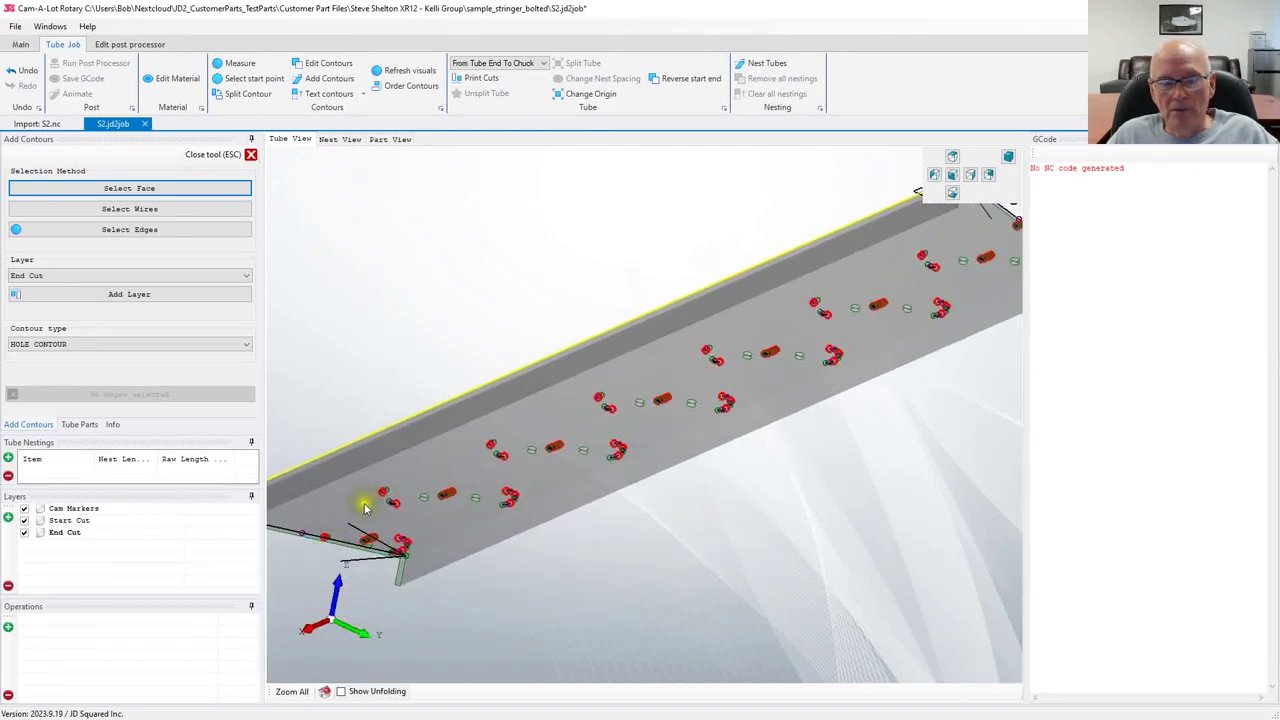
pyautogui.scroll(-1, 365, 508)
pyautogui.click(80, 509)
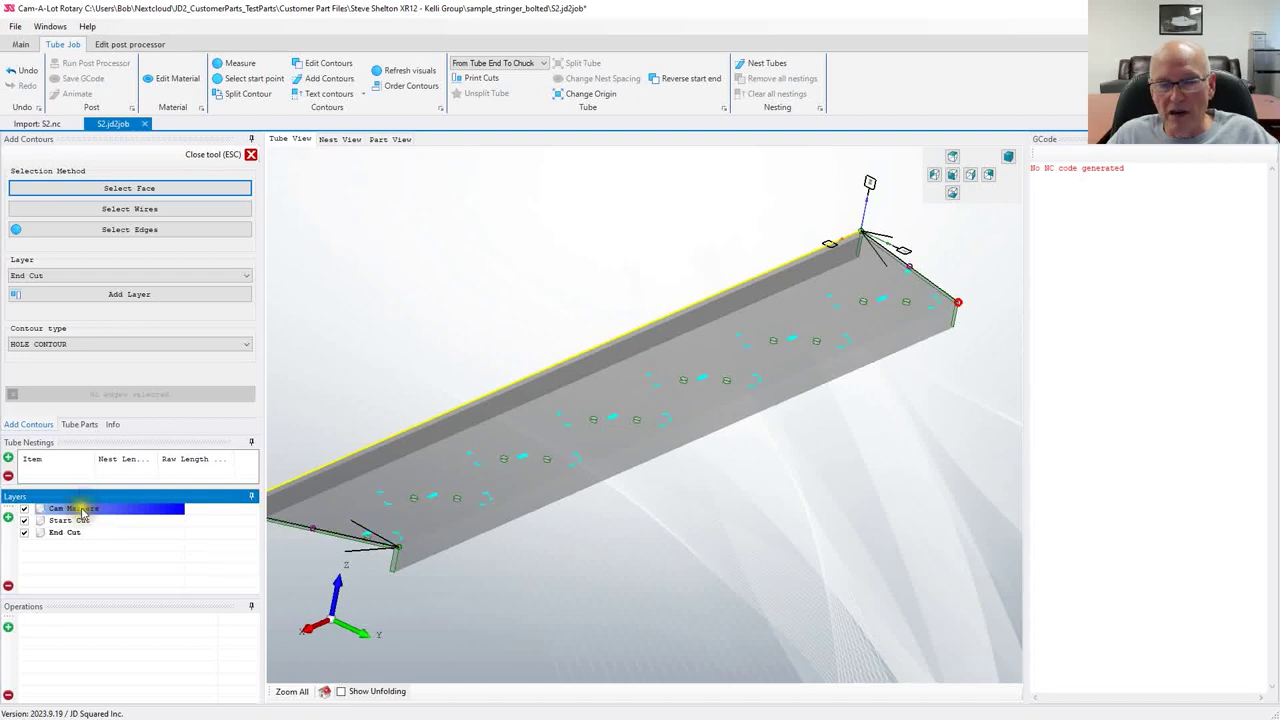
pyautogui.moveTo(508, 557); pyautogui.dragTo(563, 554, button='middle')
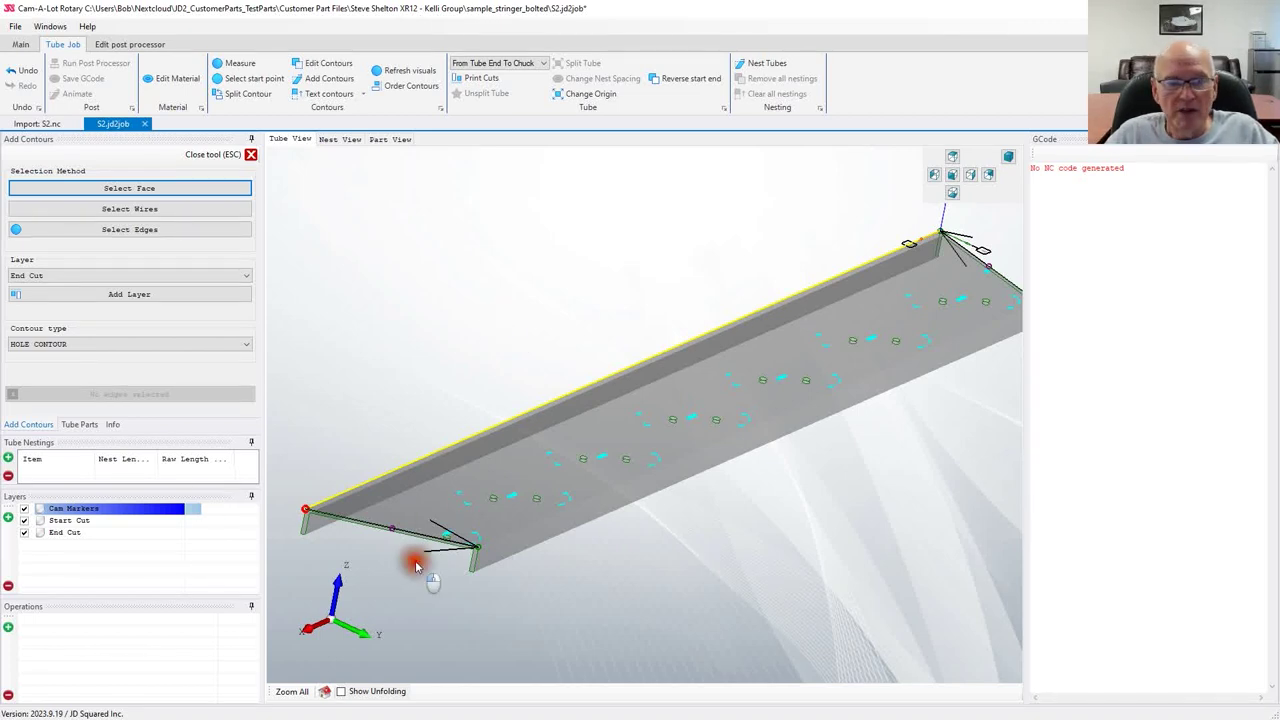
# Step: Hide the Cam Markers, Start Cut and End Cut layers
pyautogui.click(24, 520)
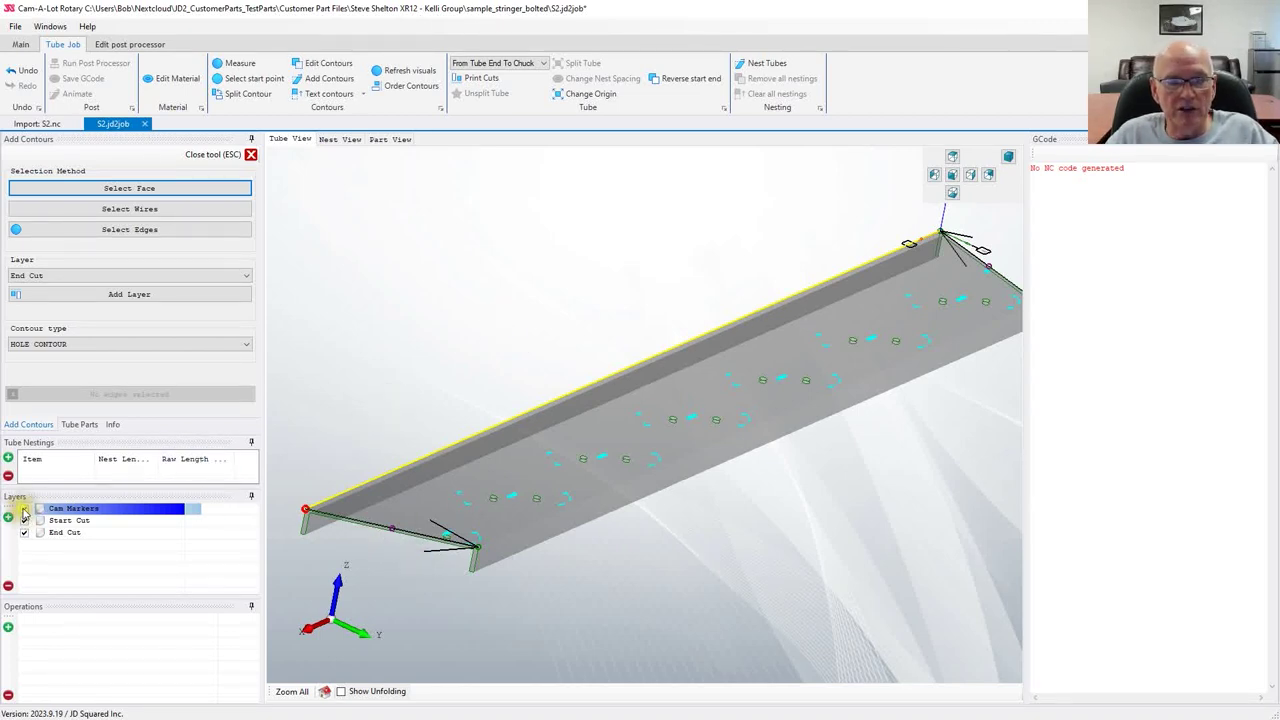
pyautogui.click(24, 508)
pyautogui.click(24, 532)
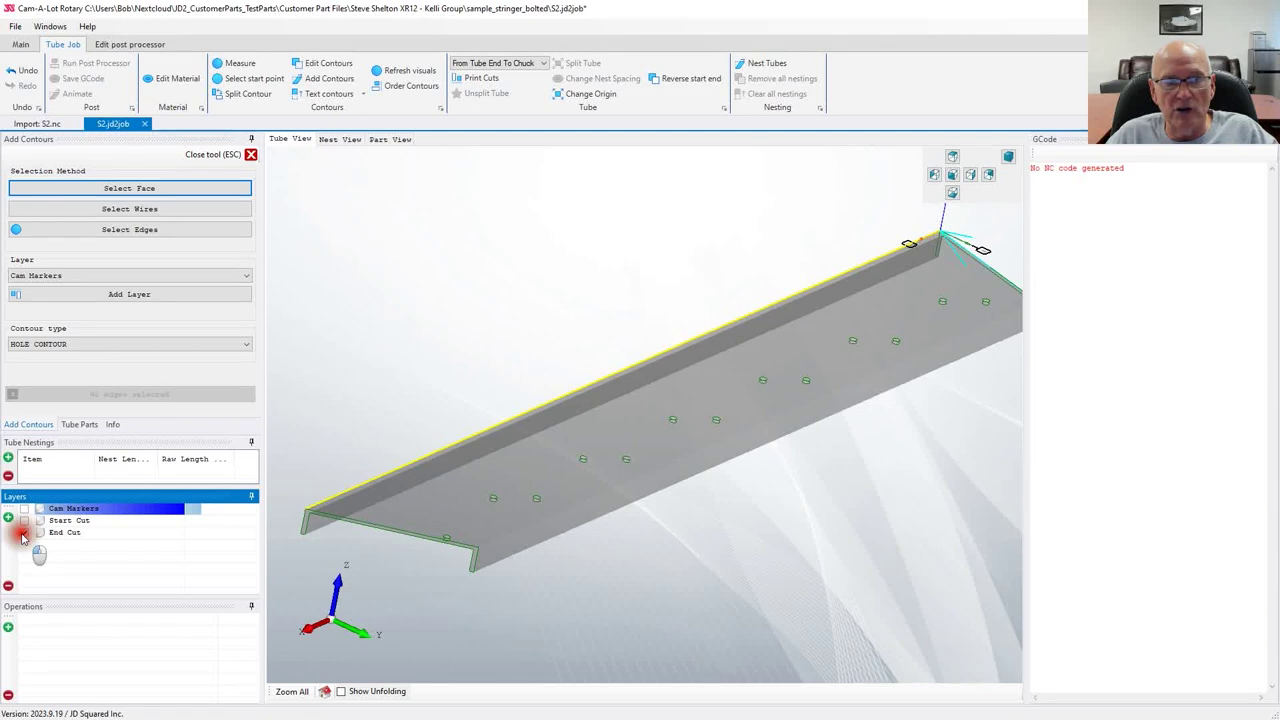
pyautogui.scroll(5, 455, 555)
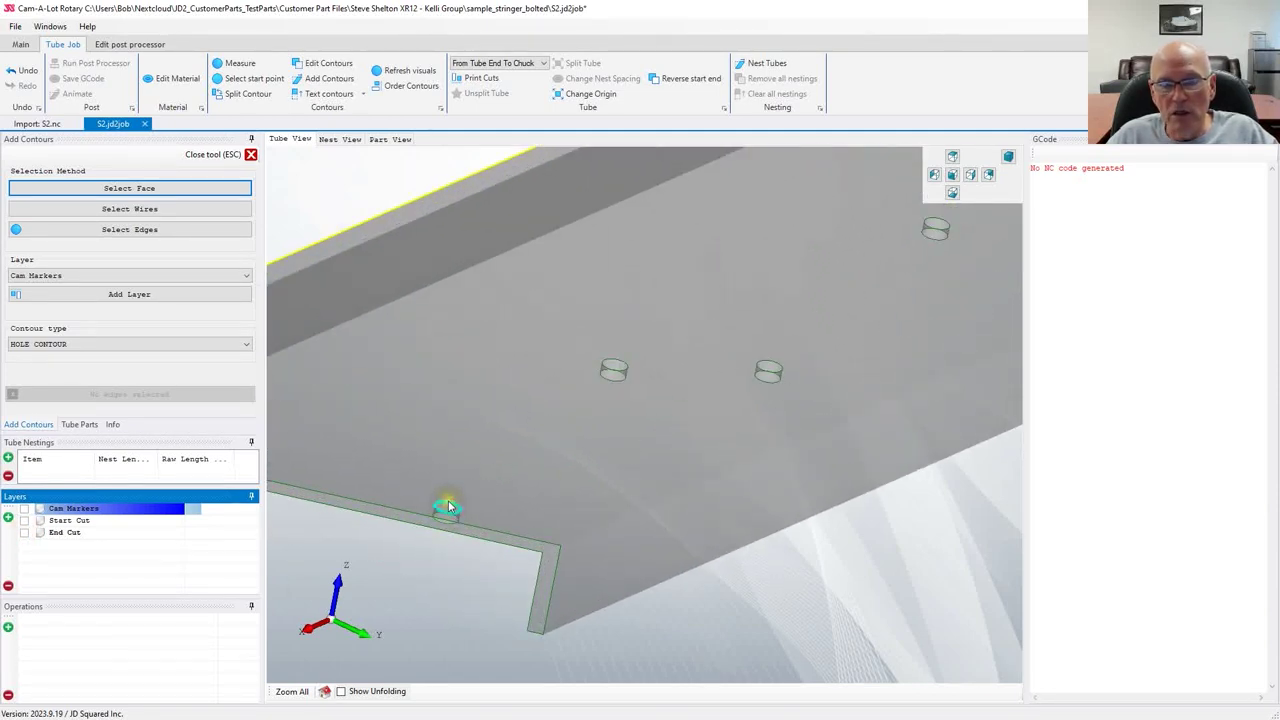
pyautogui.click(448, 506)
pyautogui.click(614, 367)
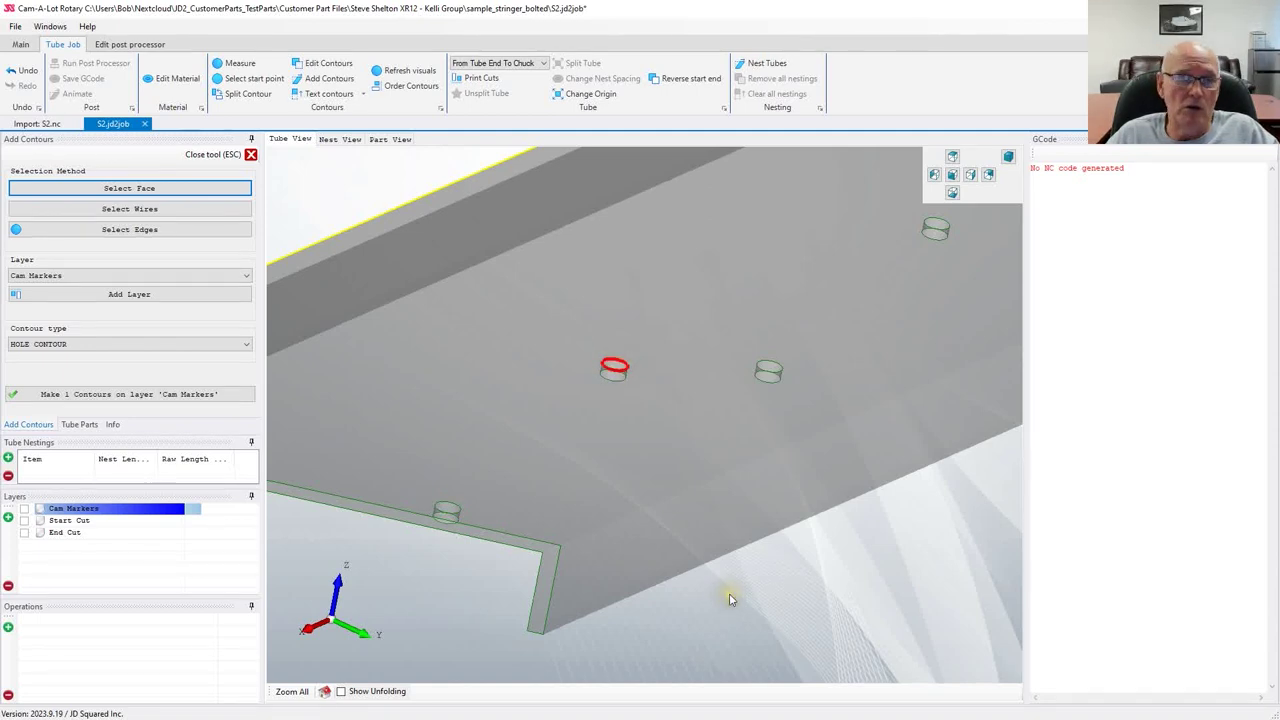
pyautogui.click(768, 368)
pyautogui.click(936, 228)
pyautogui.scroll(-5, 824, 673)
pyautogui.moveTo(790, 660); pyautogui.dragTo(625, 548, button='middle')
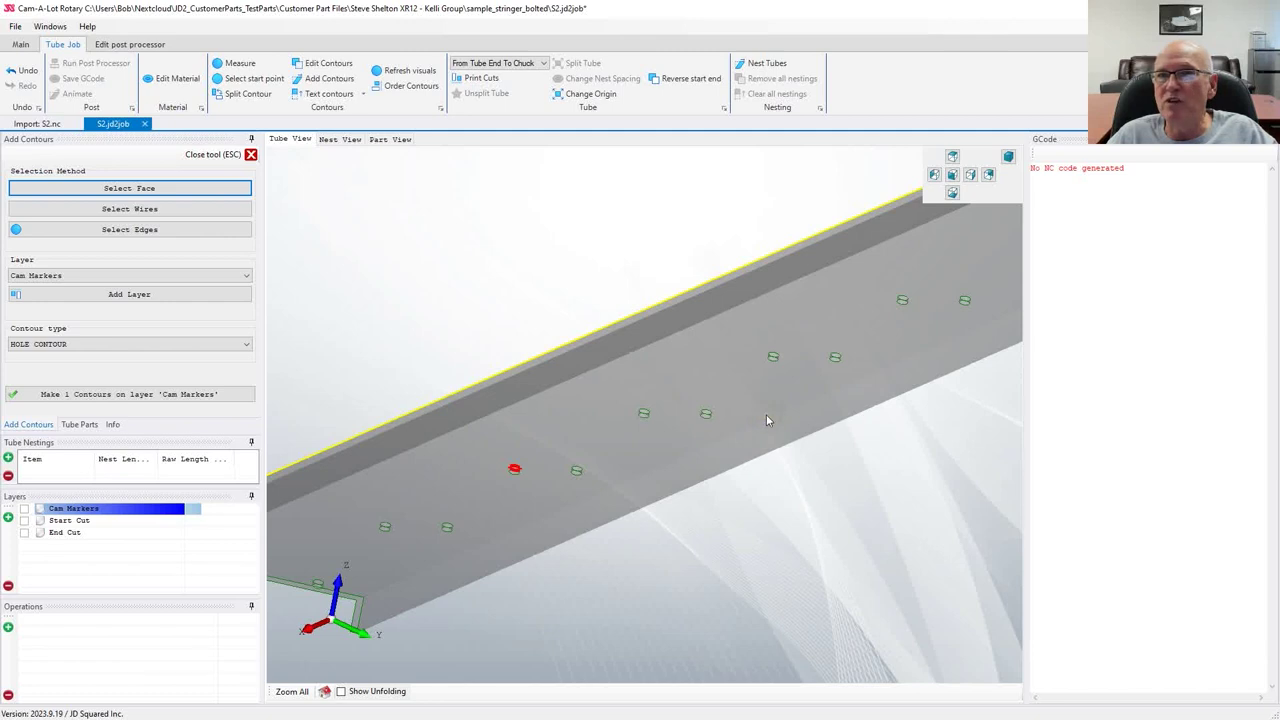
pyautogui.click(616, 562)
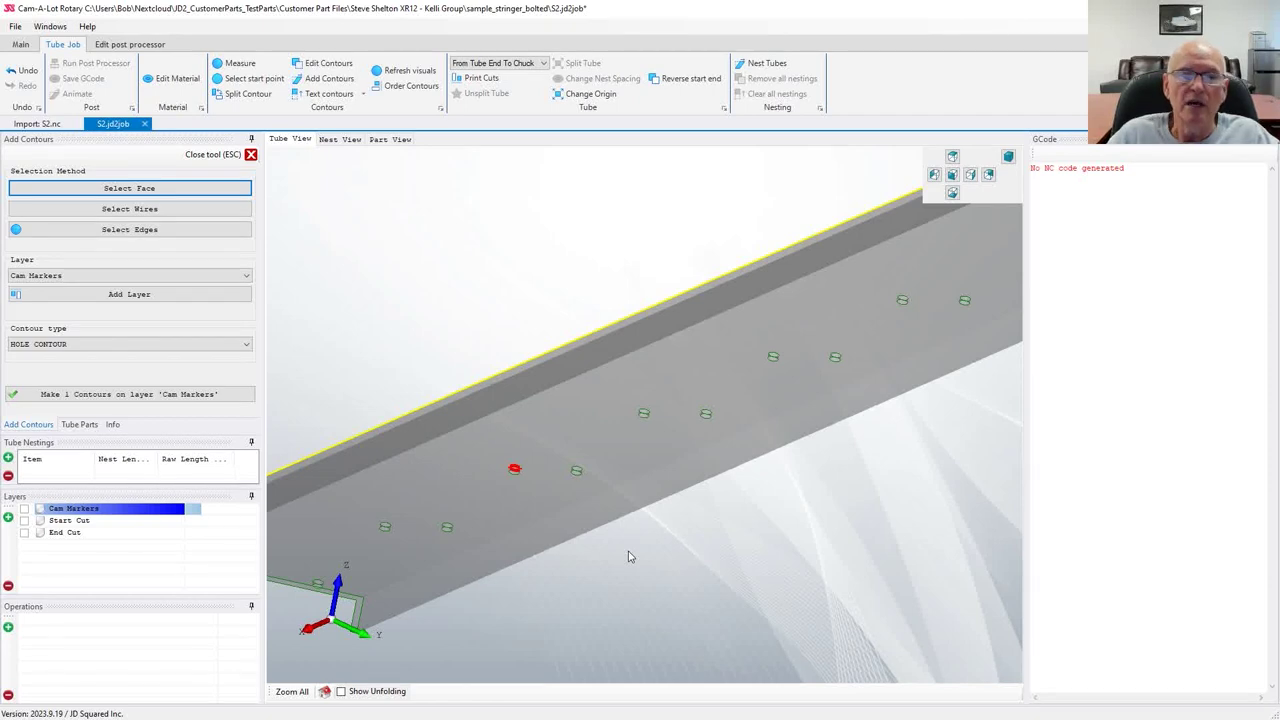
pyautogui.scroll(-3, 645, 553)
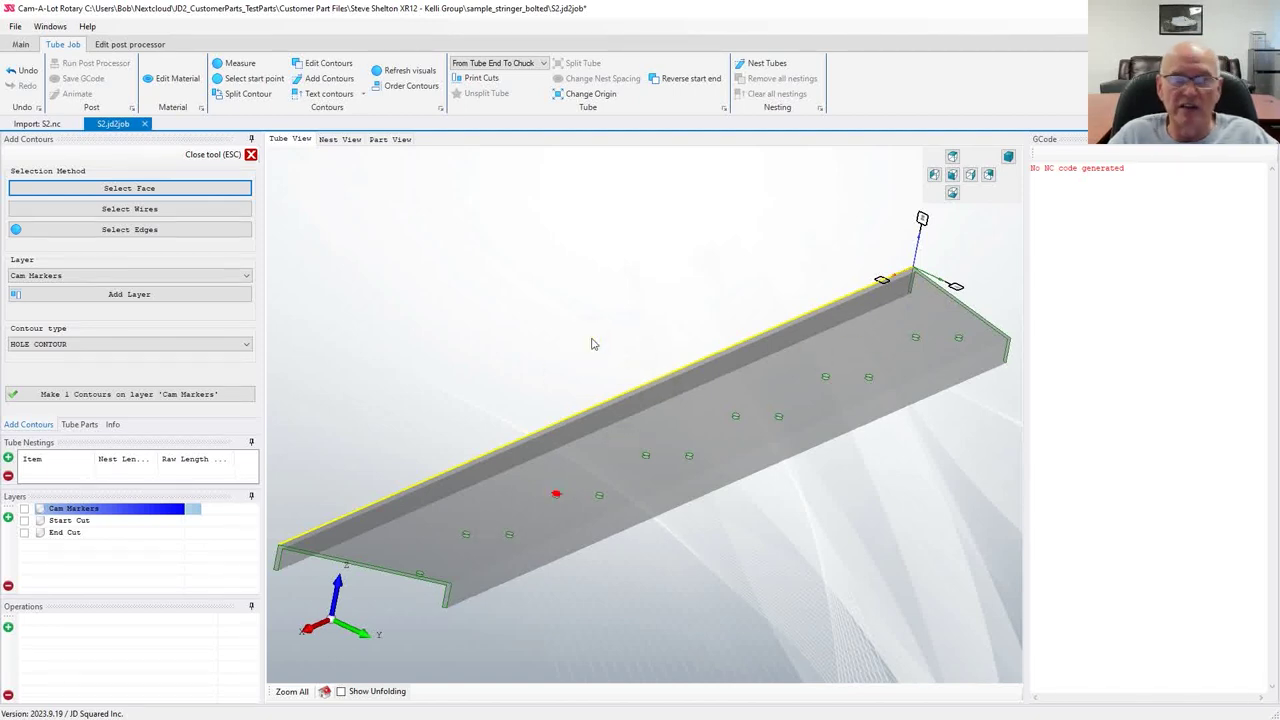
pyautogui.click(483, 393)
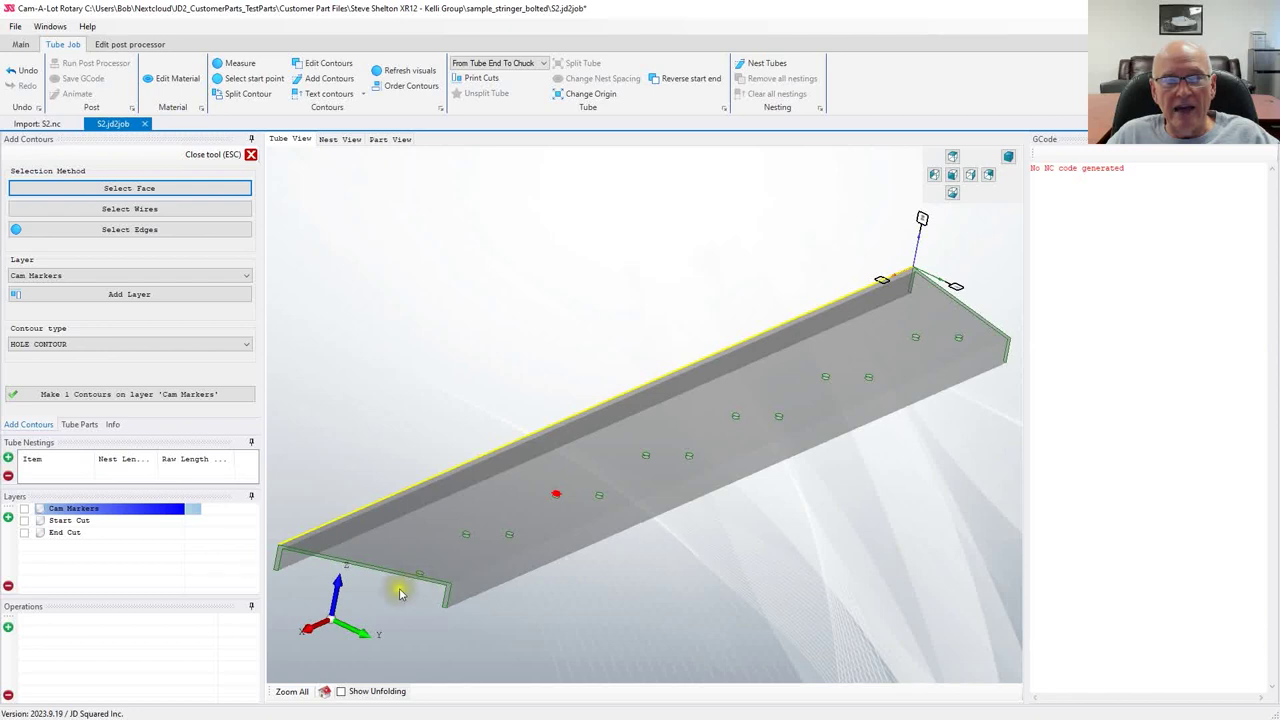
pyautogui.scroll(2, 399, 594)
pyautogui.scroll(3, 405, 594)
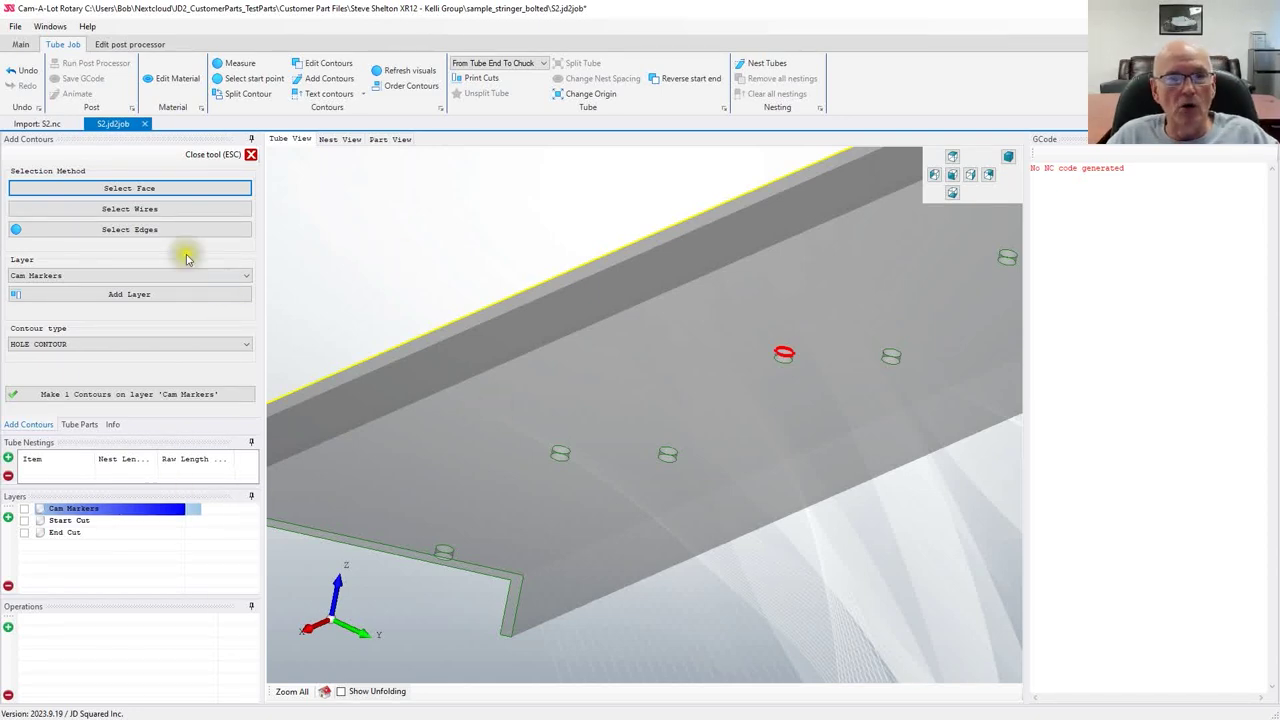
# Step: Add a layer named Drilled Holes and create contours on it from the edges of the first two web holes at the channel's near end
pyautogui.click(160, 231)
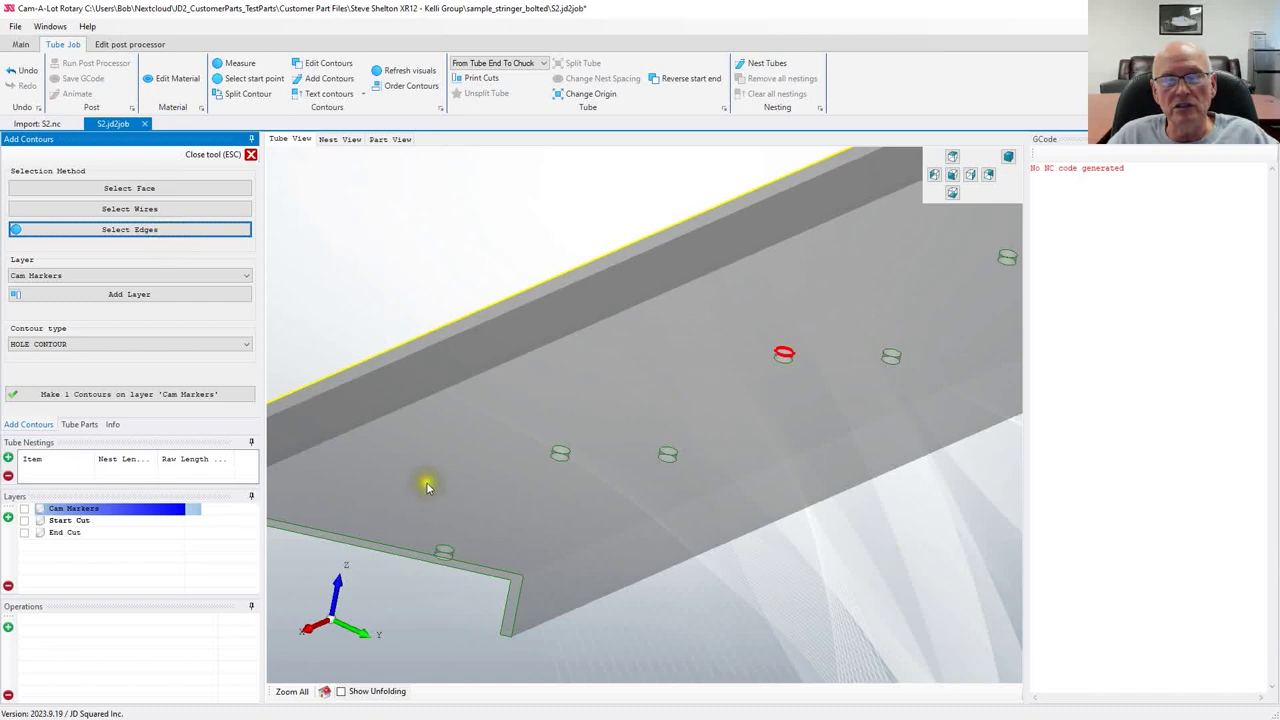
pyautogui.click(449, 551)
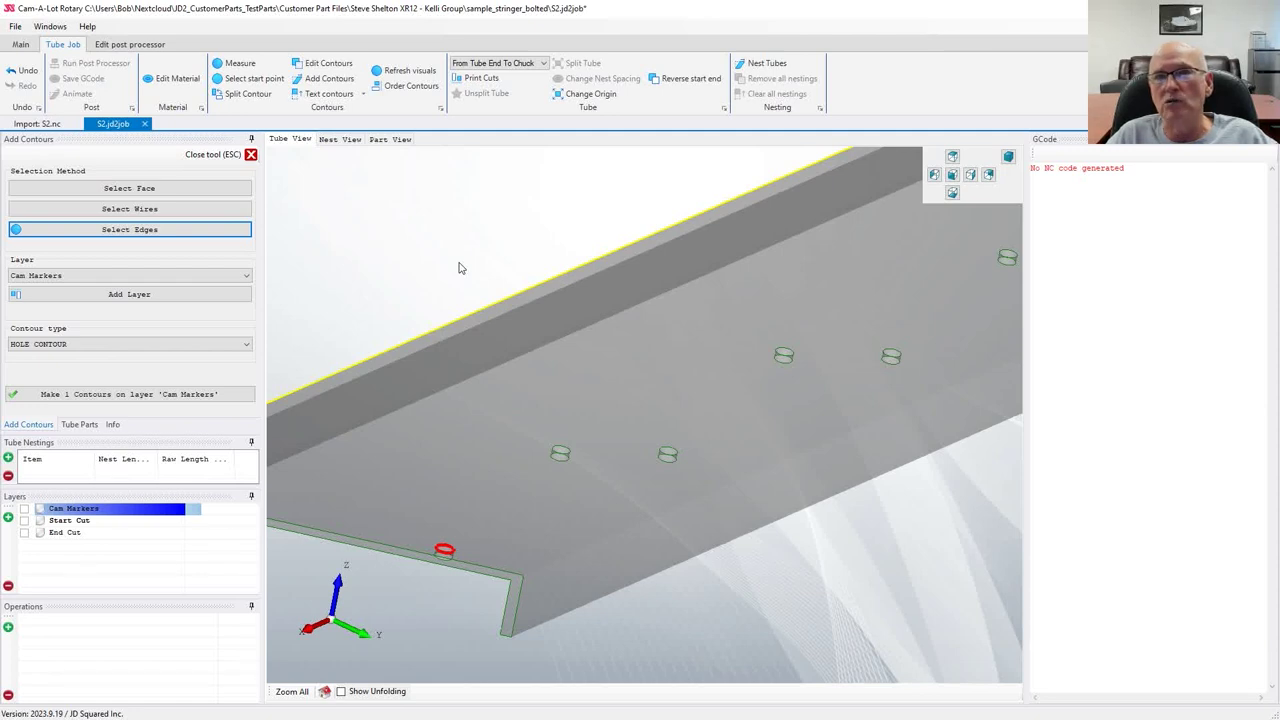
pyautogui.click(561, 451)
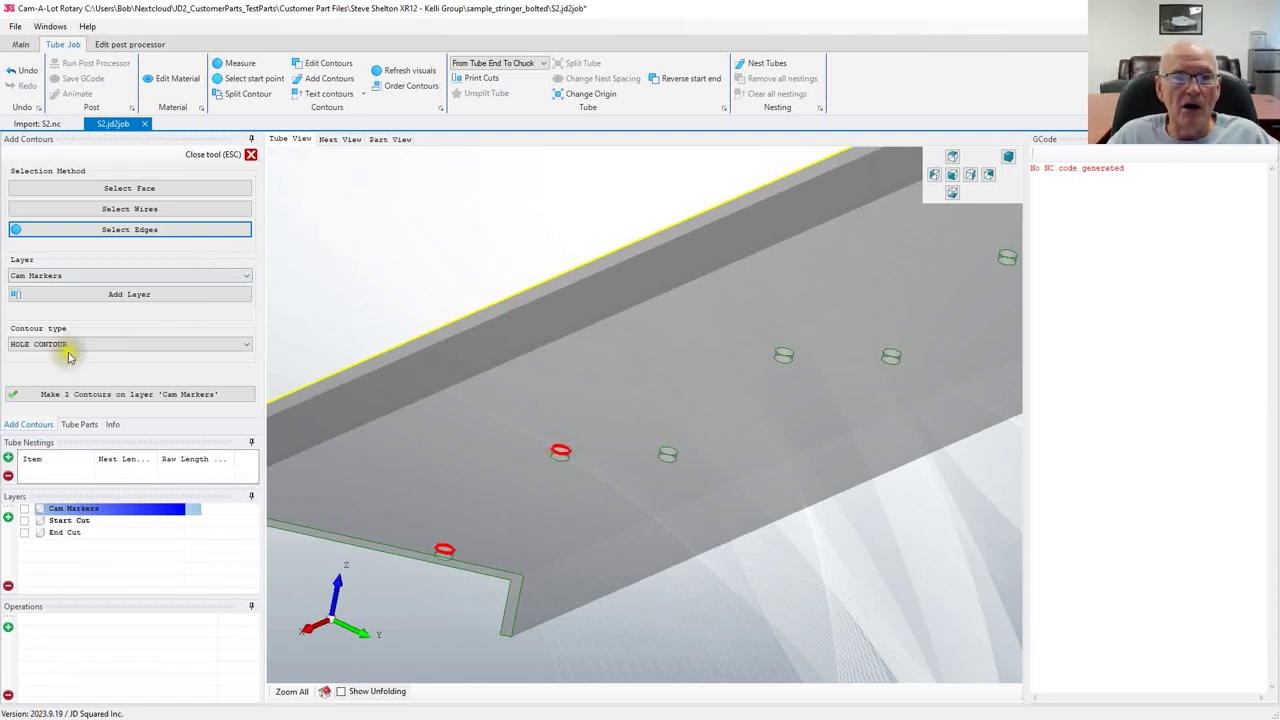
pyautogui.click(133, 294)
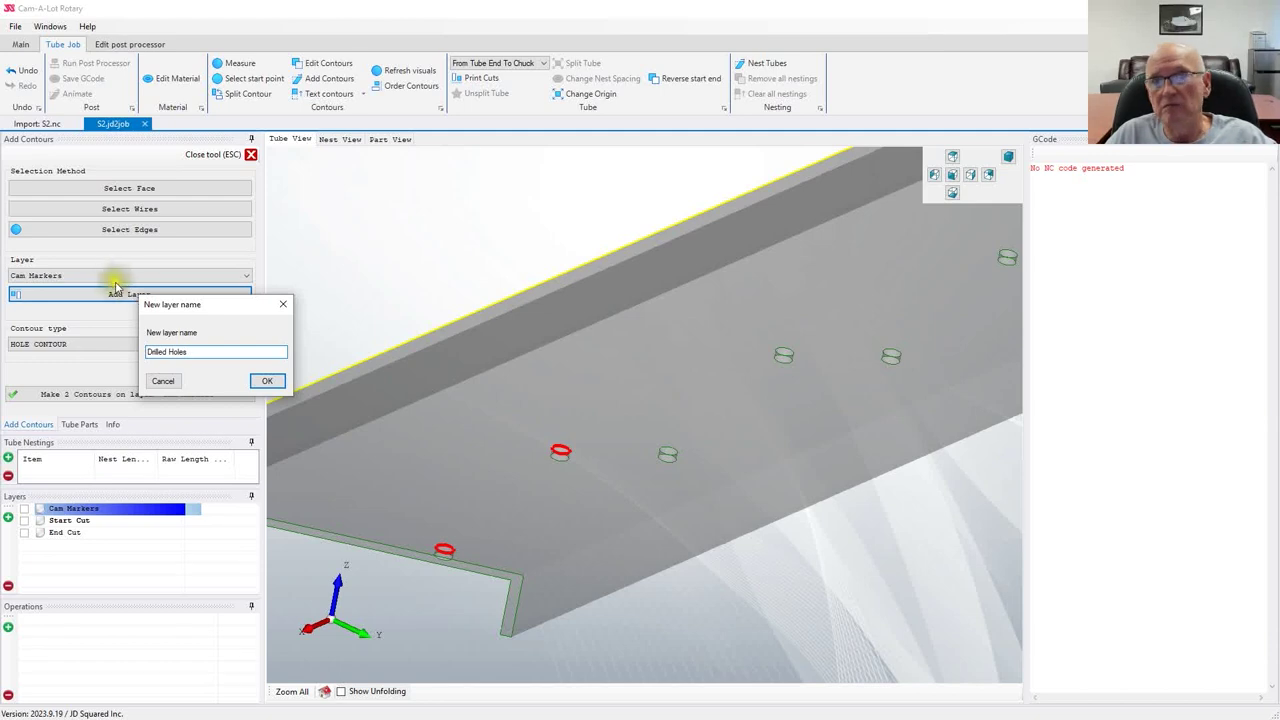
pyautogui.click(267, 381)
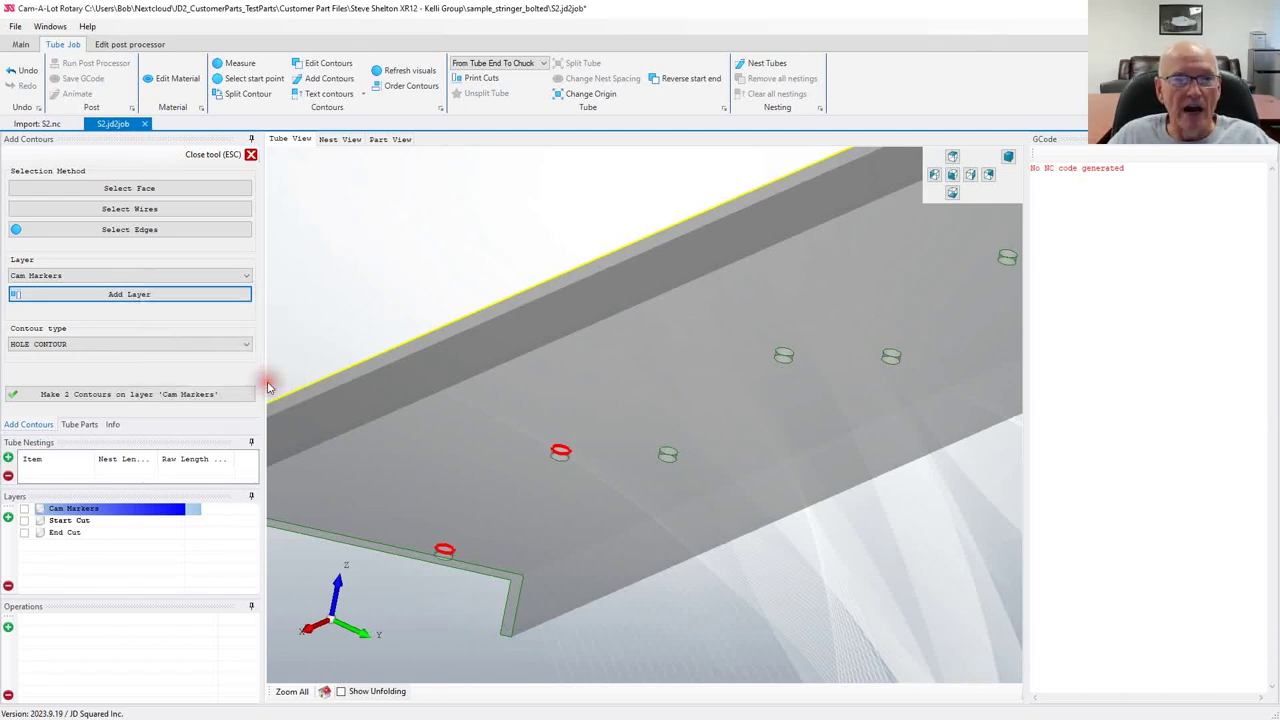
pyautogui.click(95, 395)
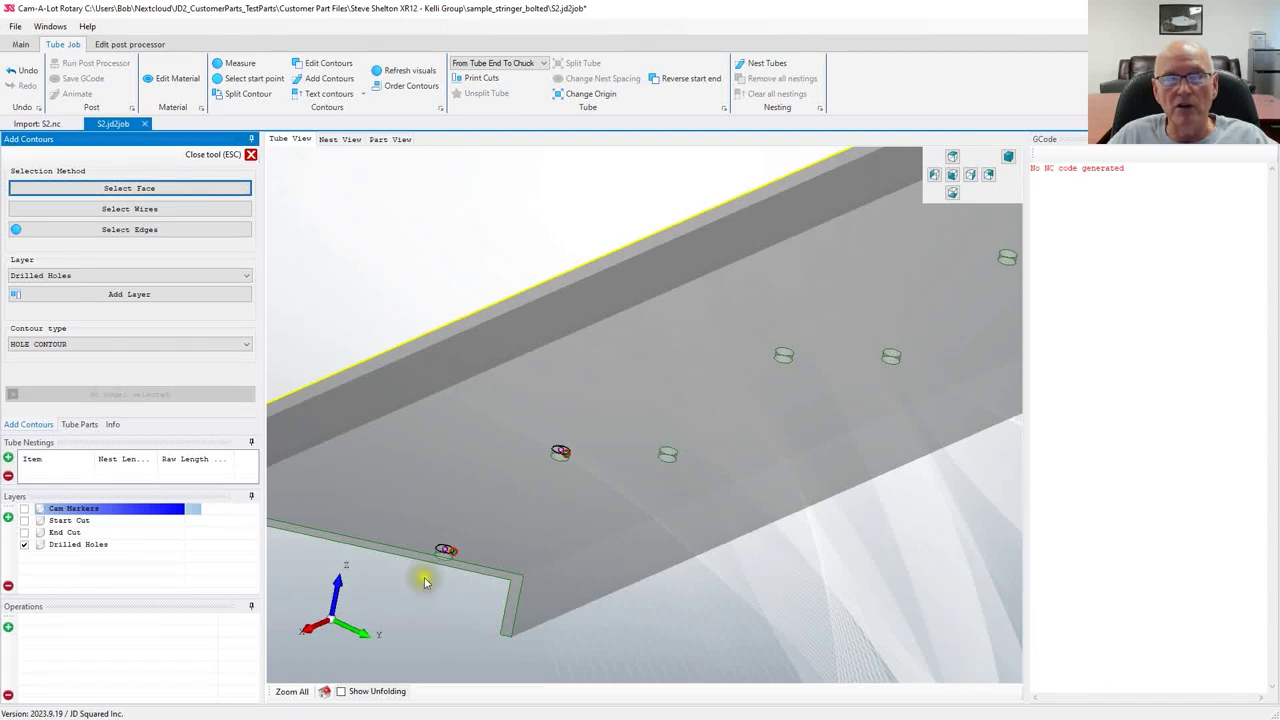
pyautogui.scroll(5, 440, 556)
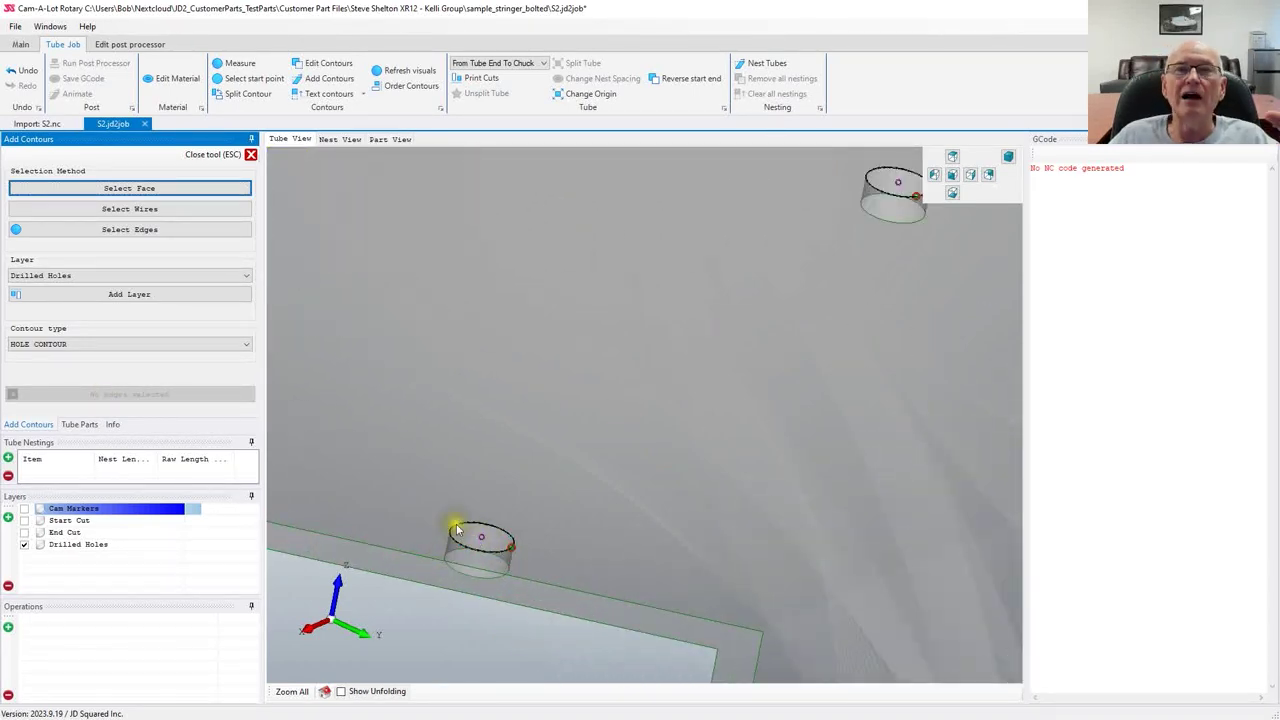
pyautogui.scroll(-5, 456, 530)
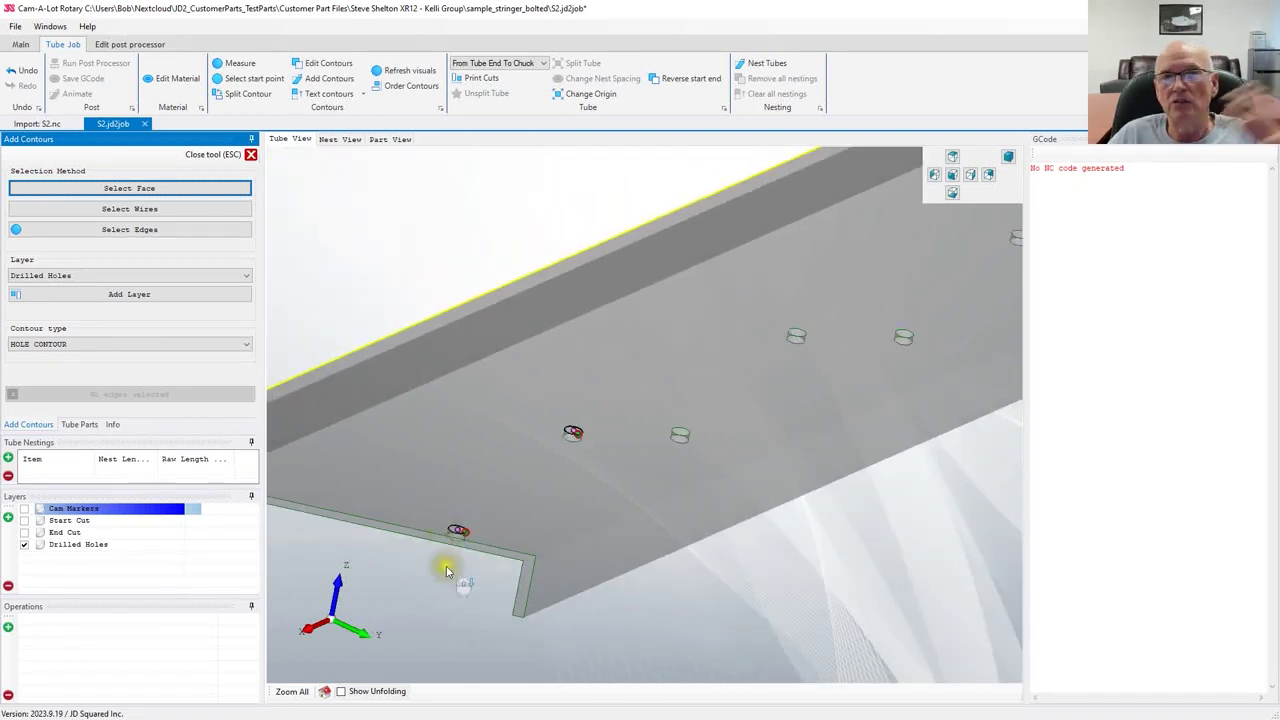
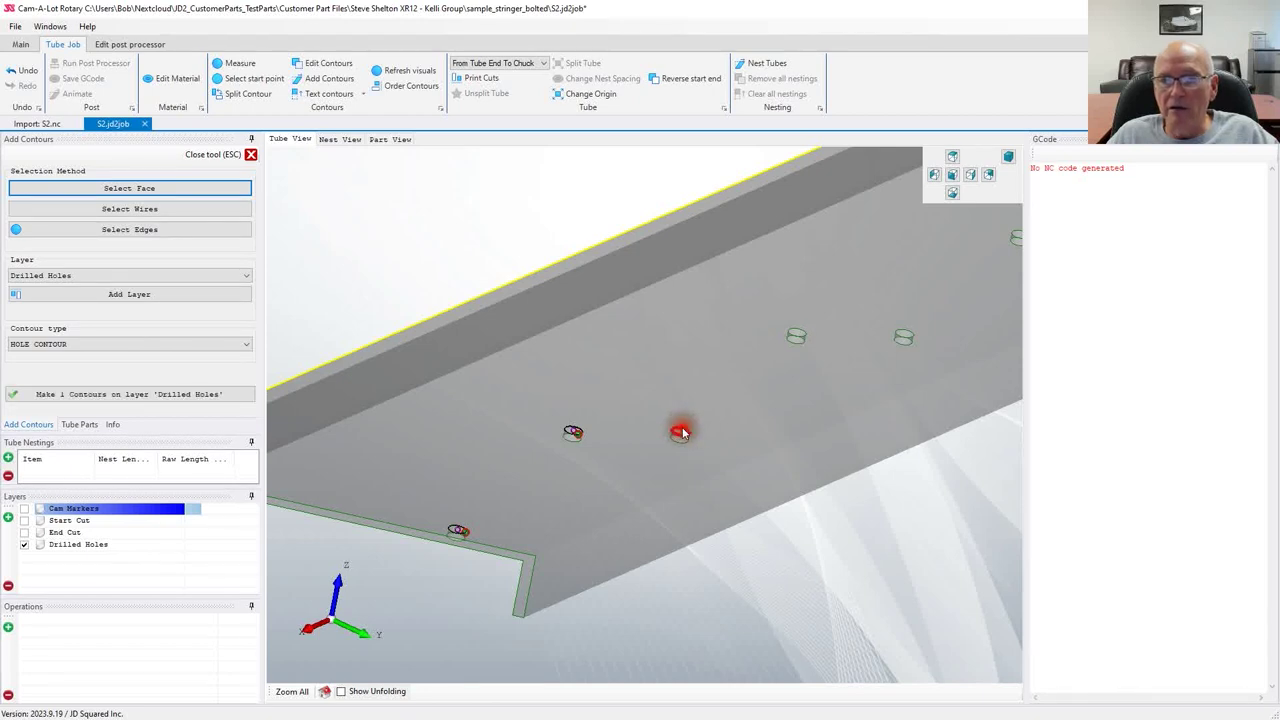
# Step: Send the hole selected further along the web to a new layer named Plasma Holes, and highlight that layer to check its contours
pyautogui.click(793, 327)
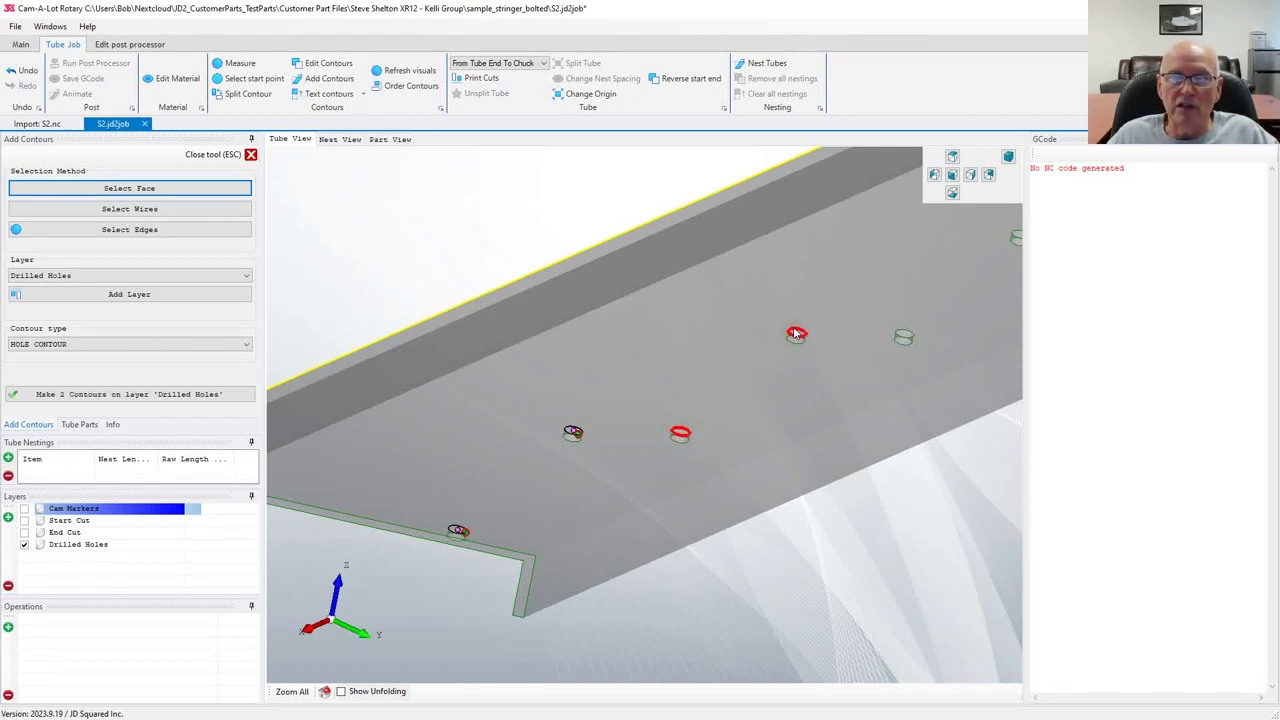
pyautogui.rightClick(793, 330)
pyautogui.moveTo(891, 336)
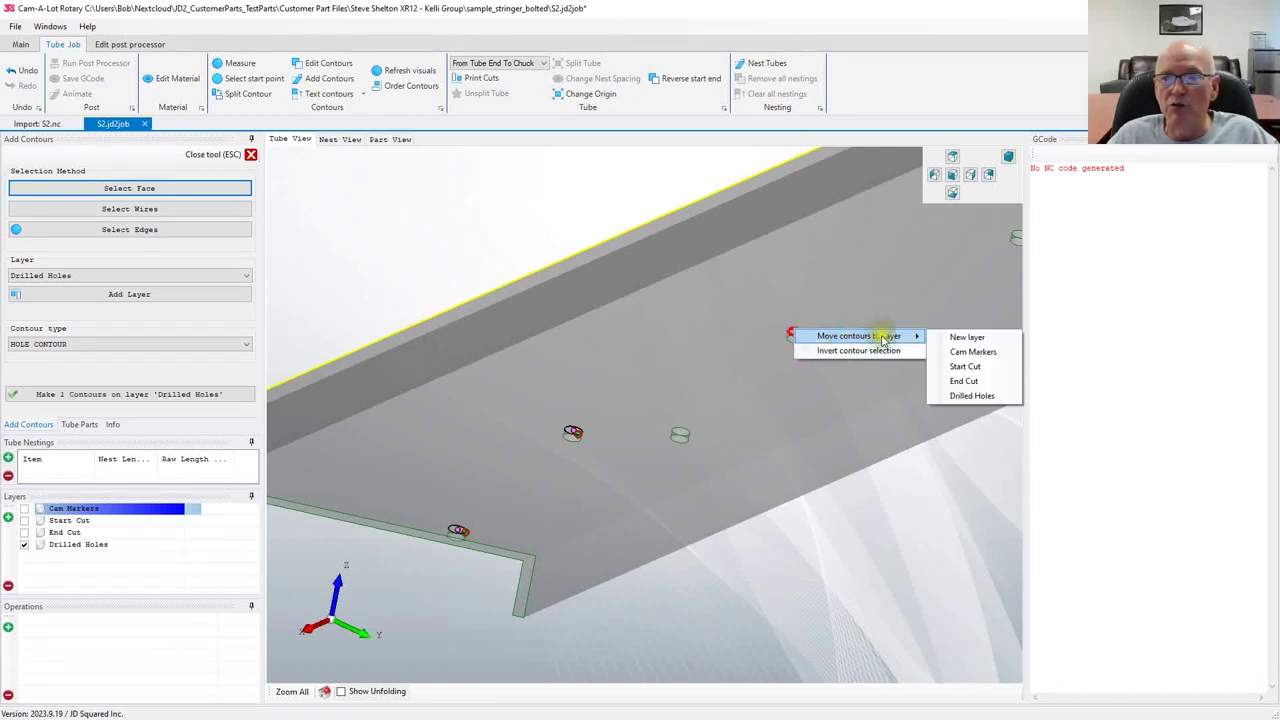
pyautogui.click(962, 338)
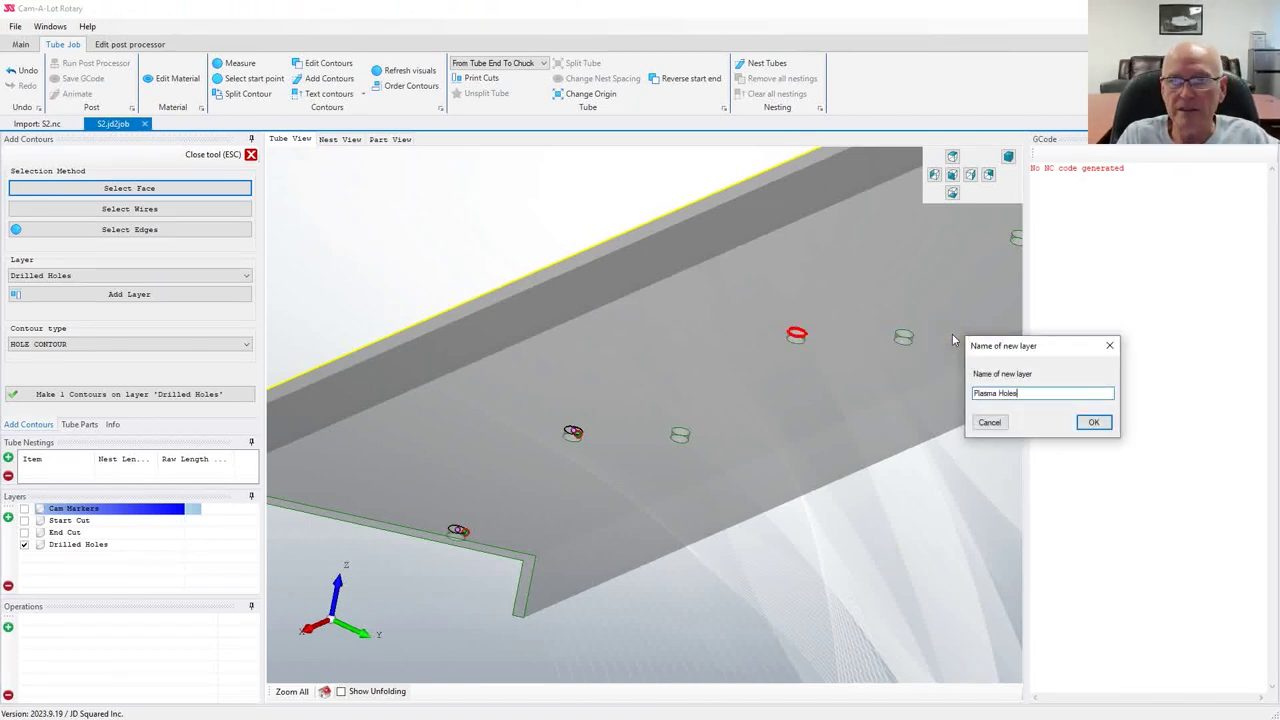
pyautogui.press('Return')
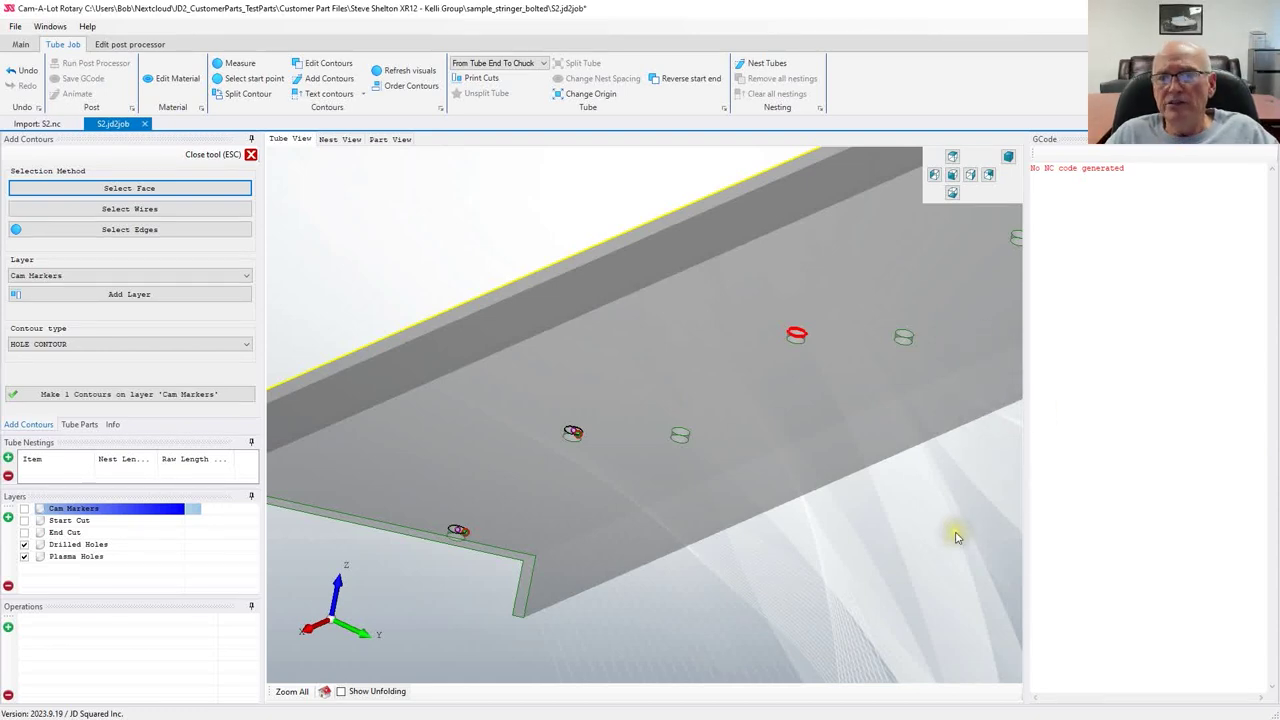
pyautogui.click(79, 558)
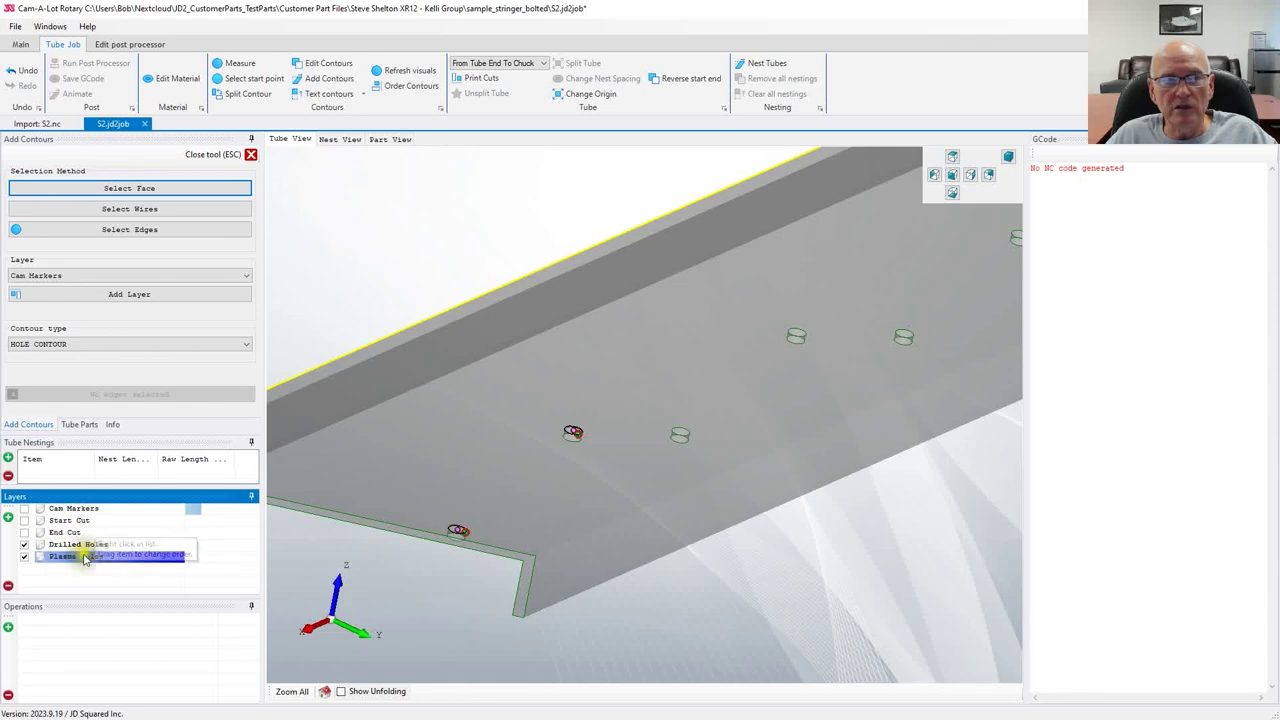
pyautogui.click(60, 499)
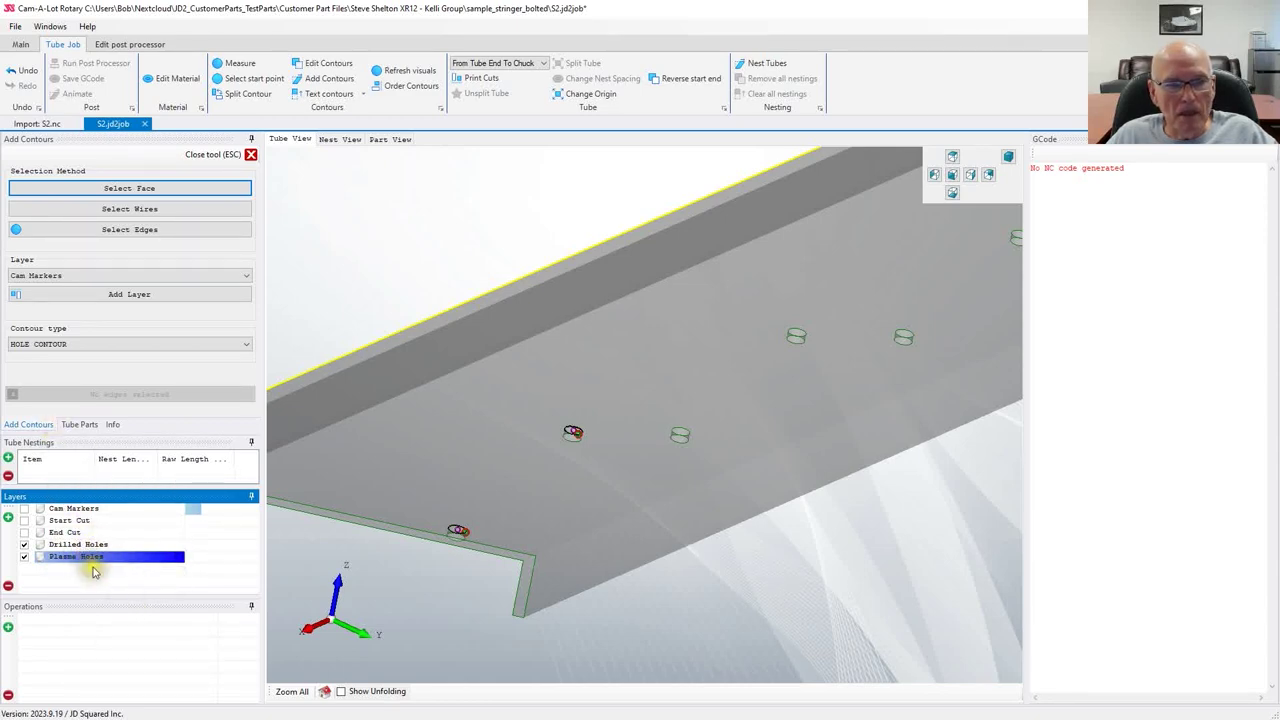
# Step: Try to move the same web hole to the Drilled Holes layer, and highlight the two hole layers to check their contours
pyautogui.click(796, 337)
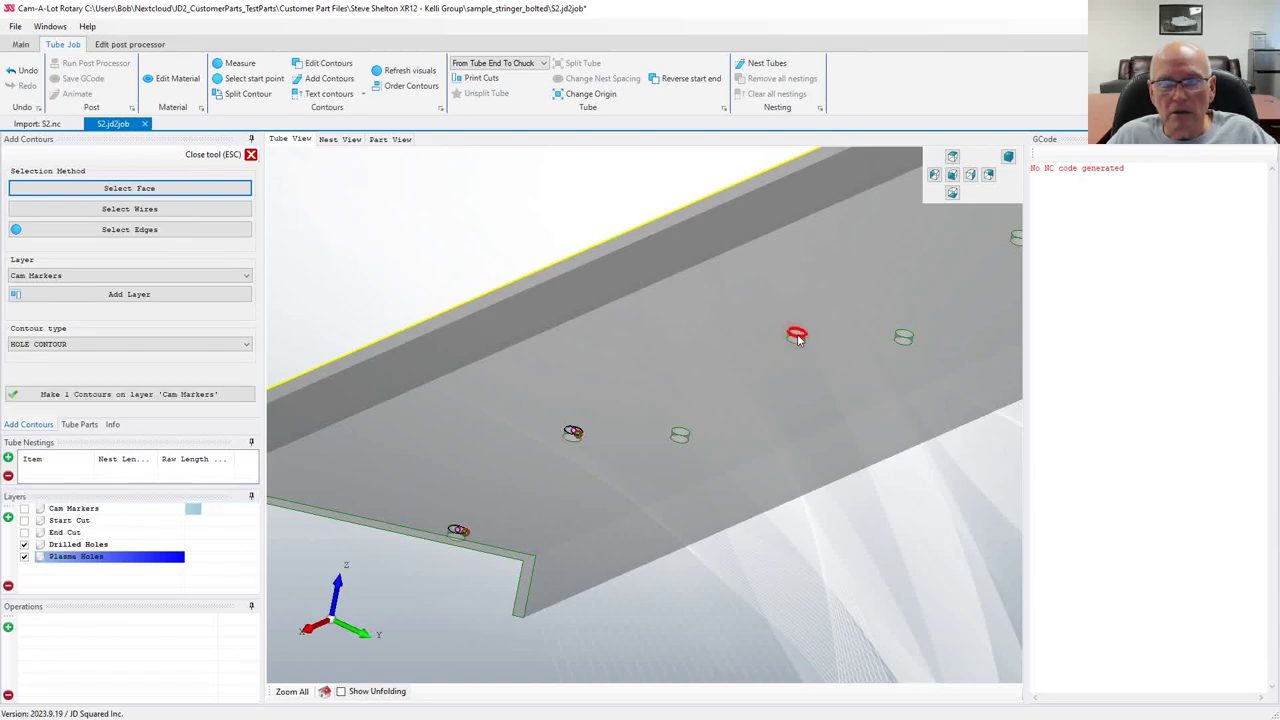
pyautogui.rightClick(796, 337)
pyautogui.moveTo(862, 343)
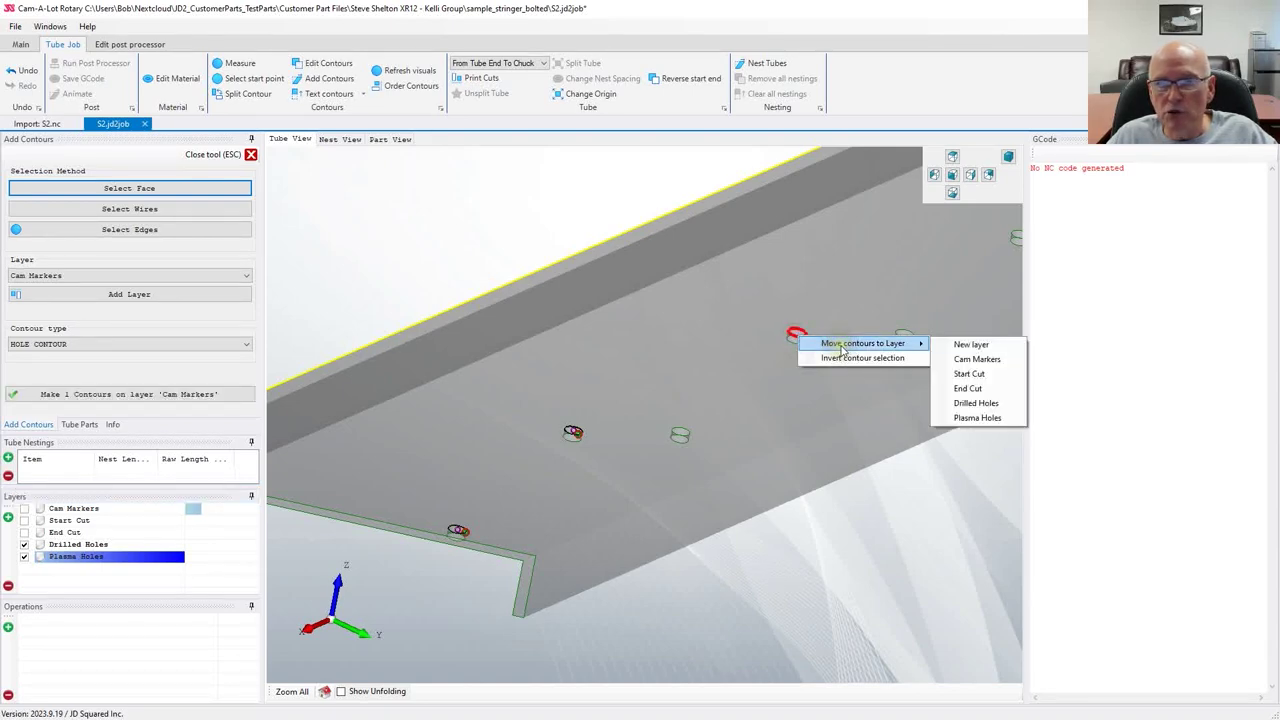
pyautogui.click(977, 404)
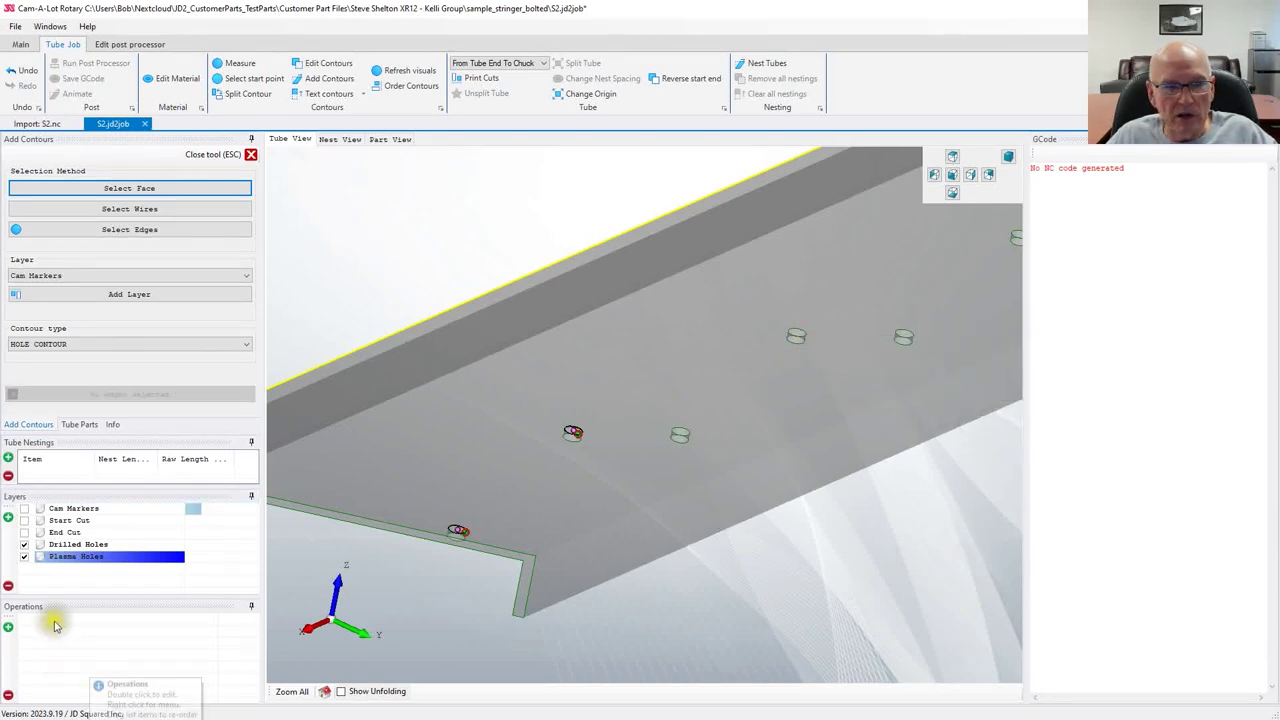
pyautogui.click(77, 546)
pyautogui.click(71, 558)
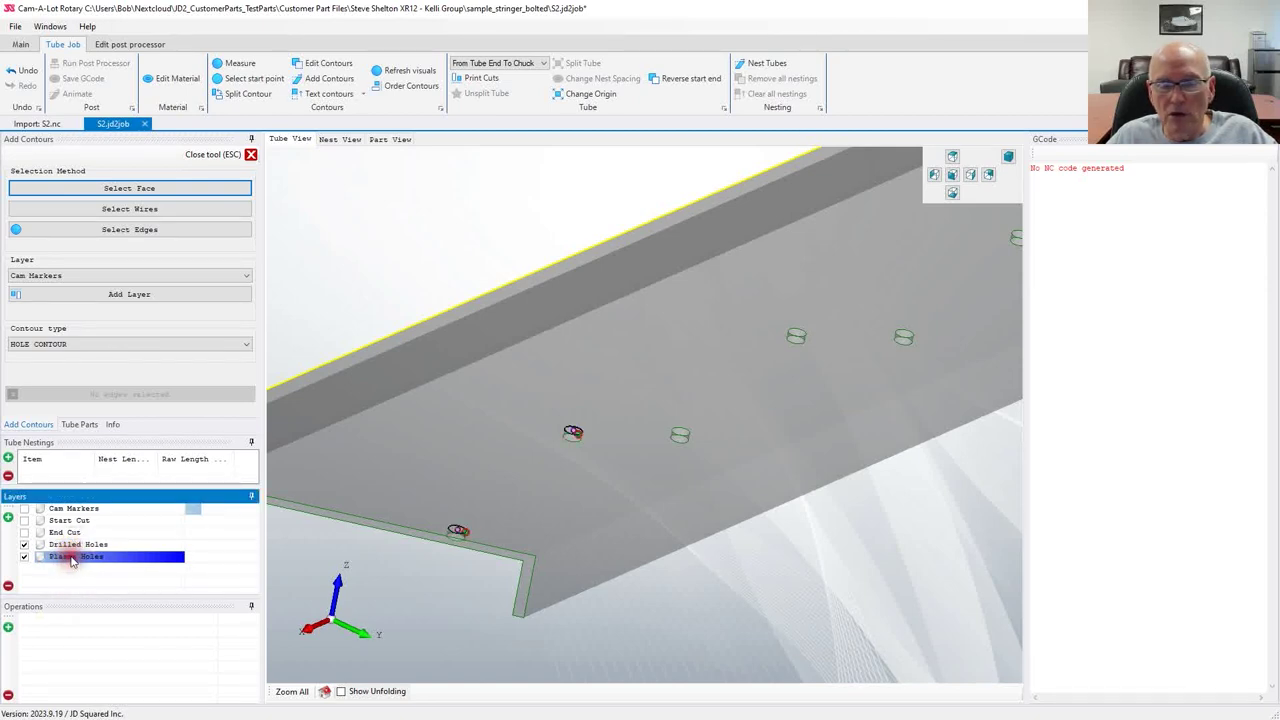
pyautogui.moveTo(720, 426); pyautogui.dragTo(733, 396)
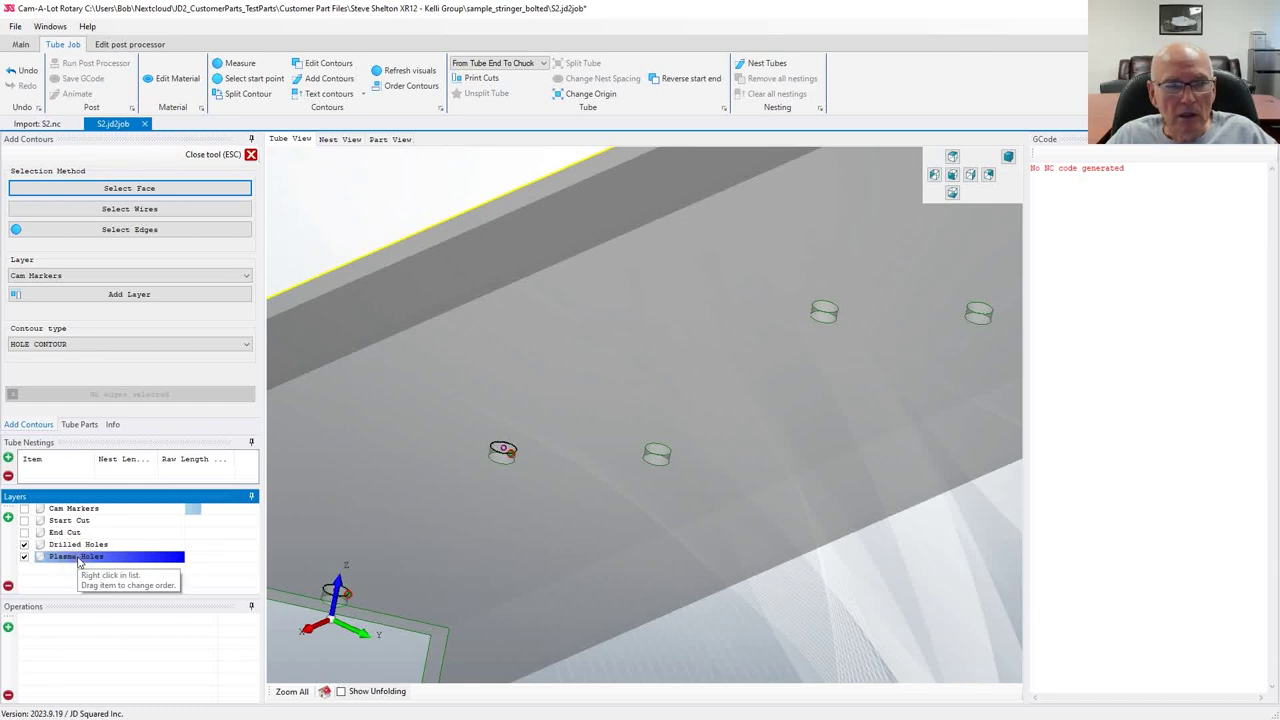
# Step: Create contours on the Plasma Holes layer from the next two web holes, and highlight each hole layer to compare its contours
pyautogui.click(310, 86)
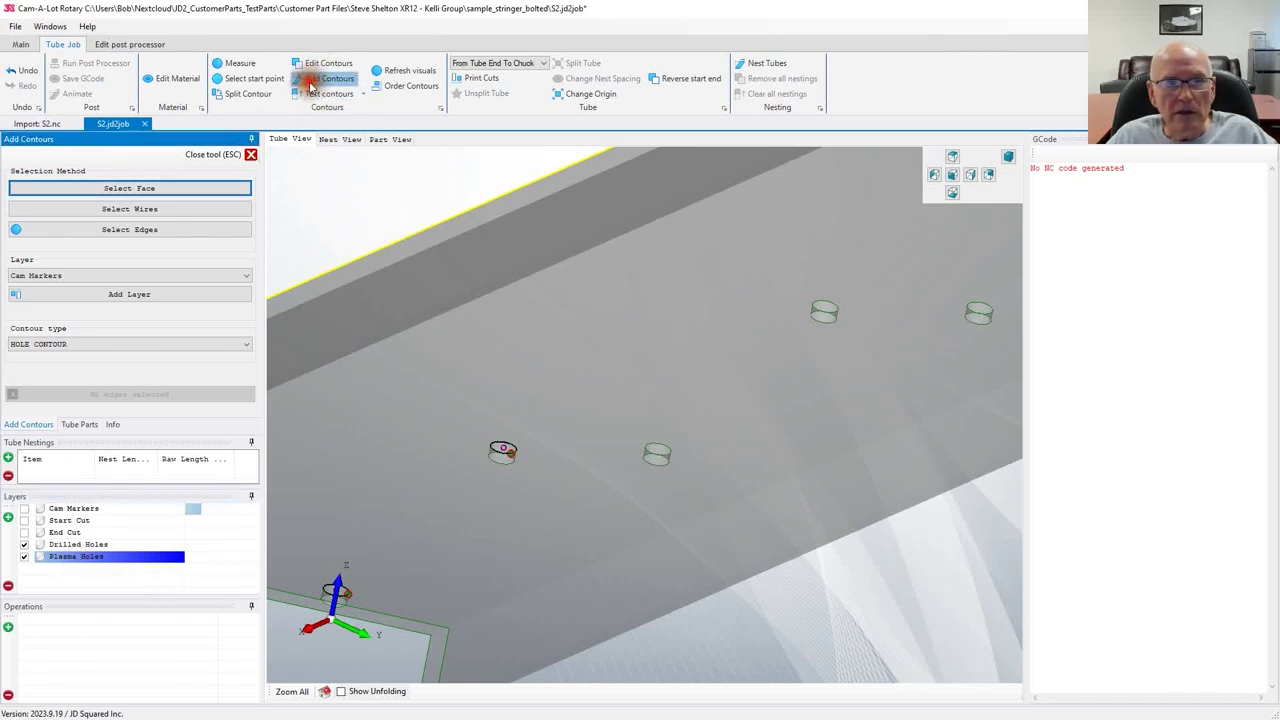
pyautogui.click(660, 451)
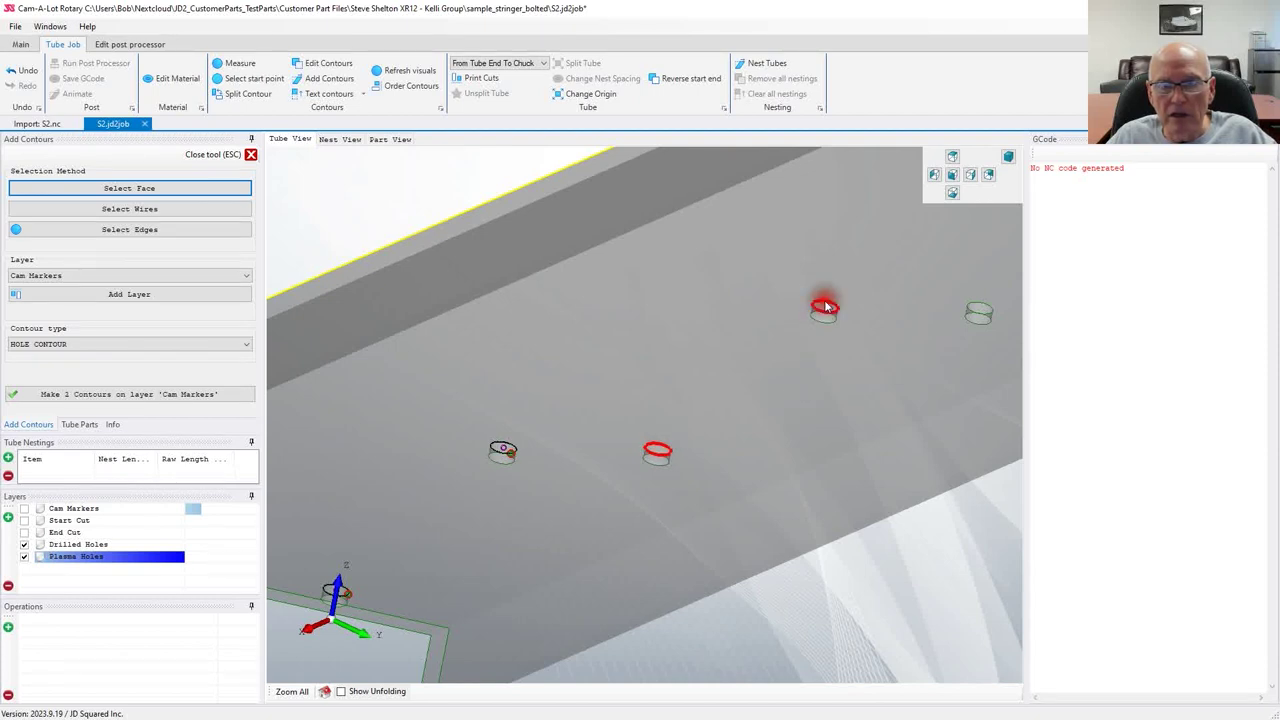
pyautogui.click(85, 295)
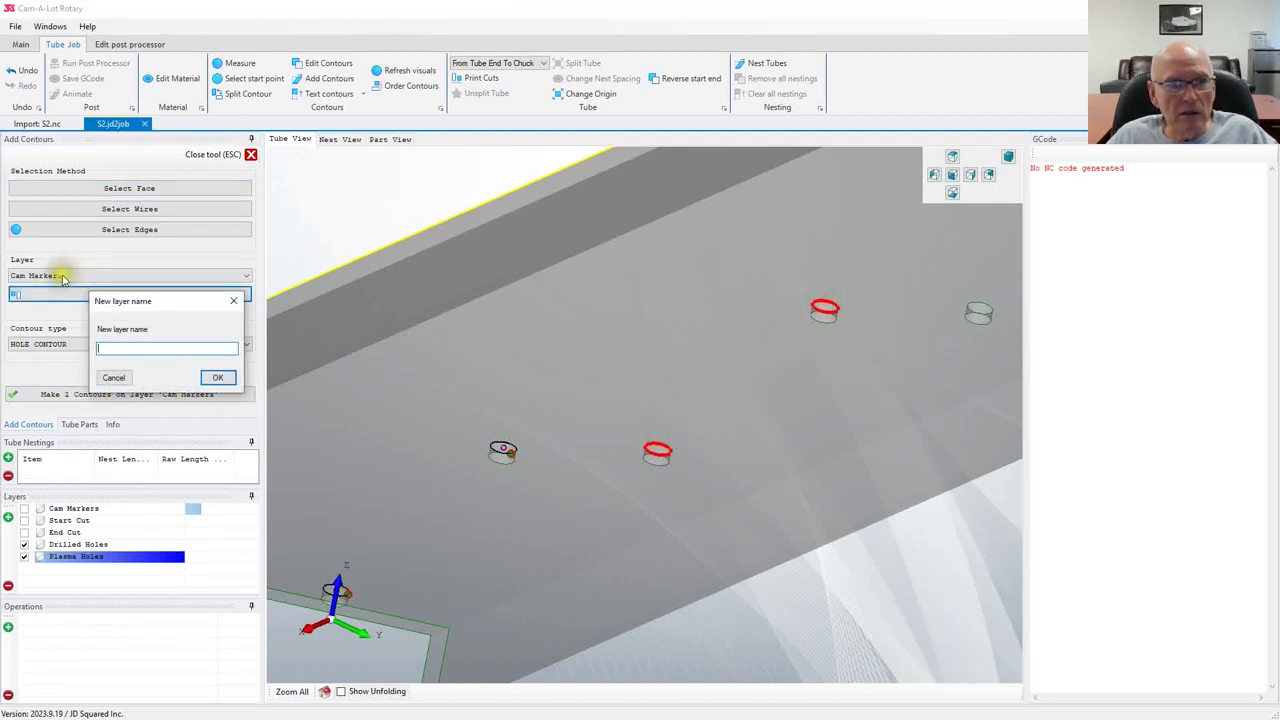
pyautogui.click(113, 377)
pyautogui.click(85, 276)
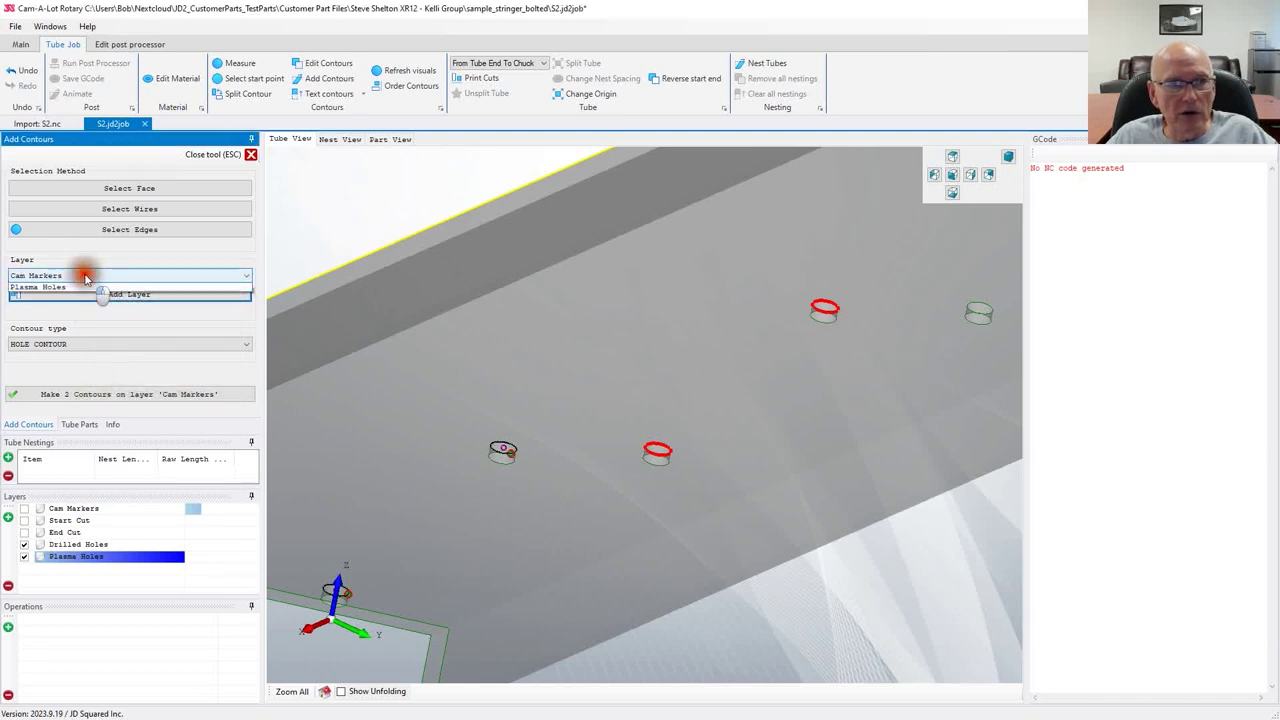
pyautogui.click(68, 327)
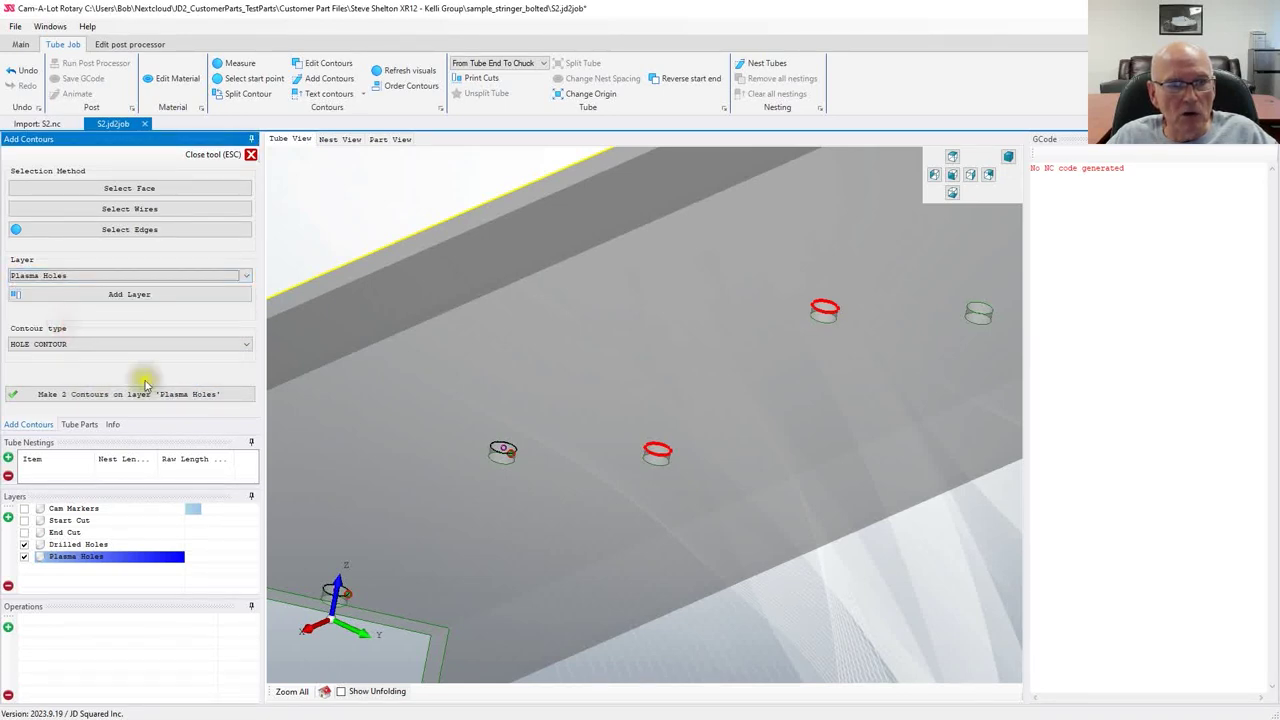
pyautogui.click(92, 396)
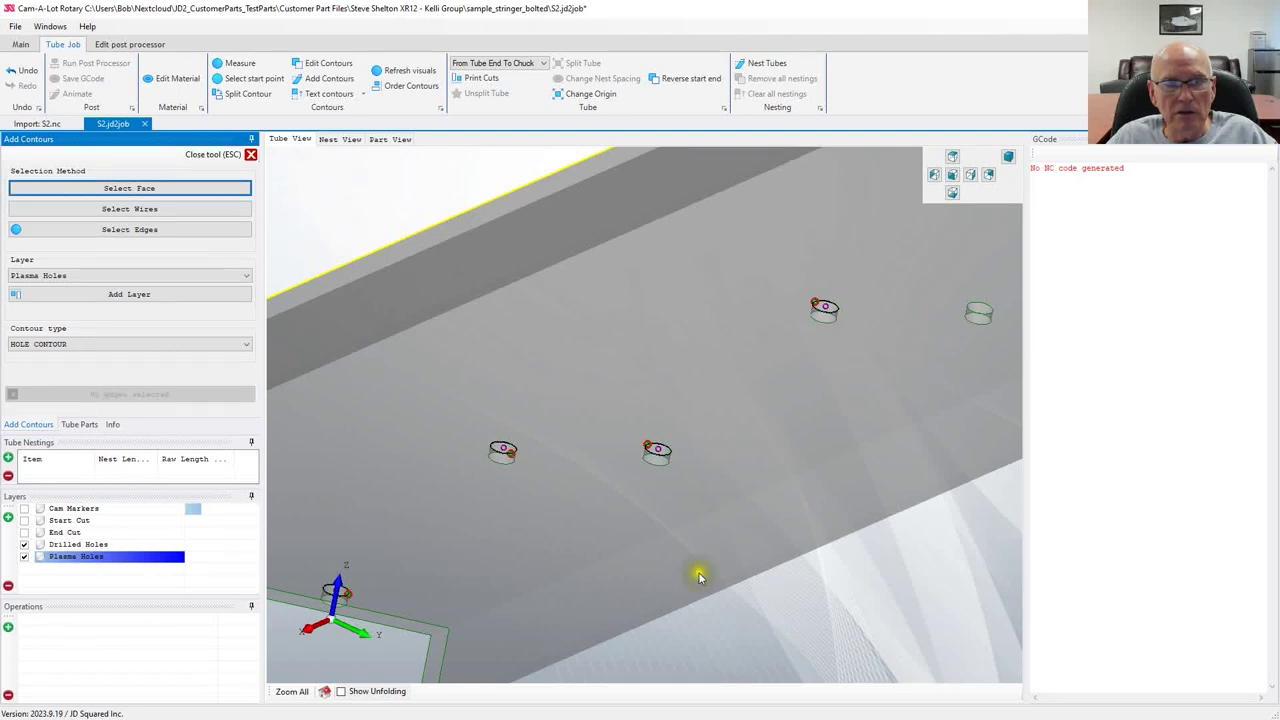
pyautogui.click(94, 545)
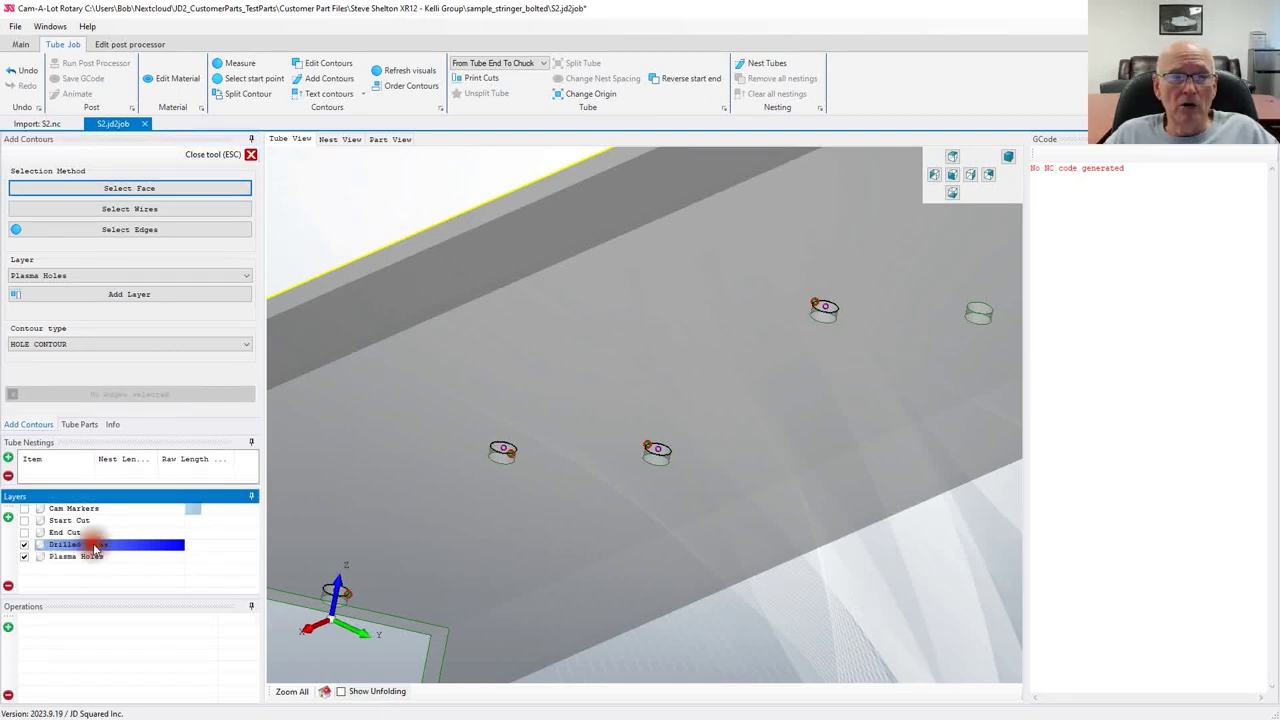
pyautogui.click(90, 556)
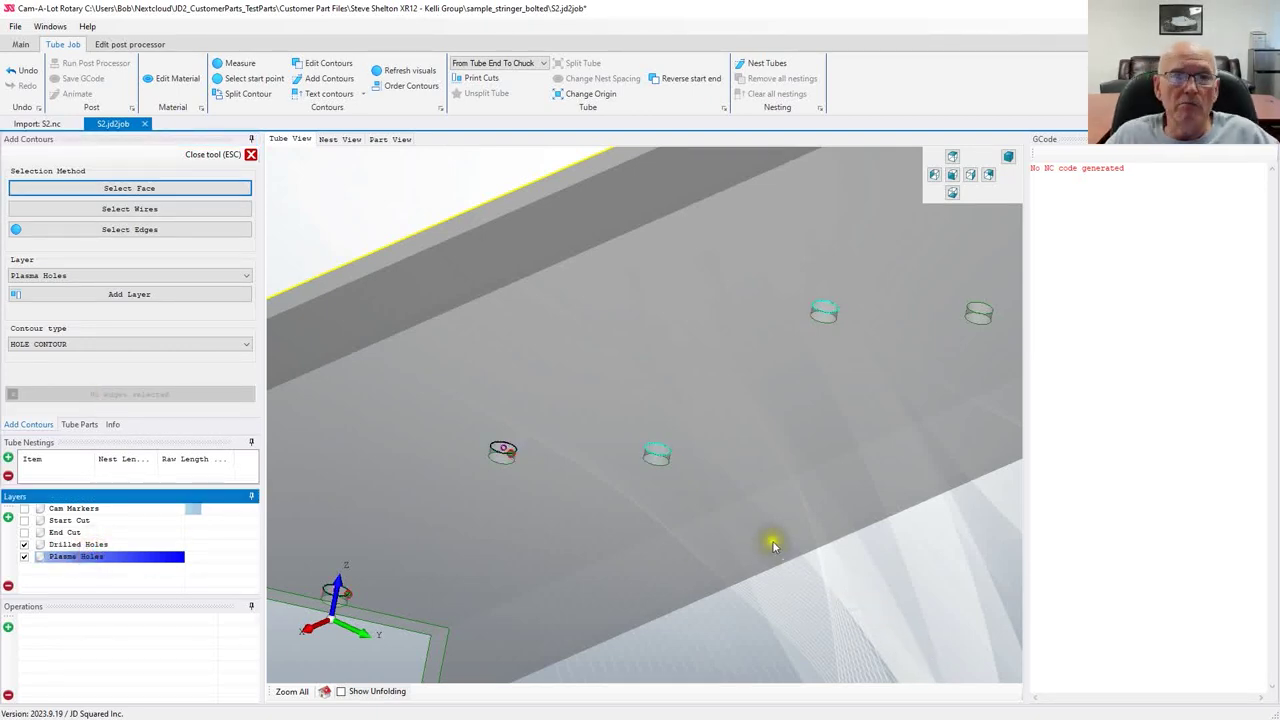
# Step: Add a contour layer named Marked Holes
pyautogui.scroll(-5, 697, 469)
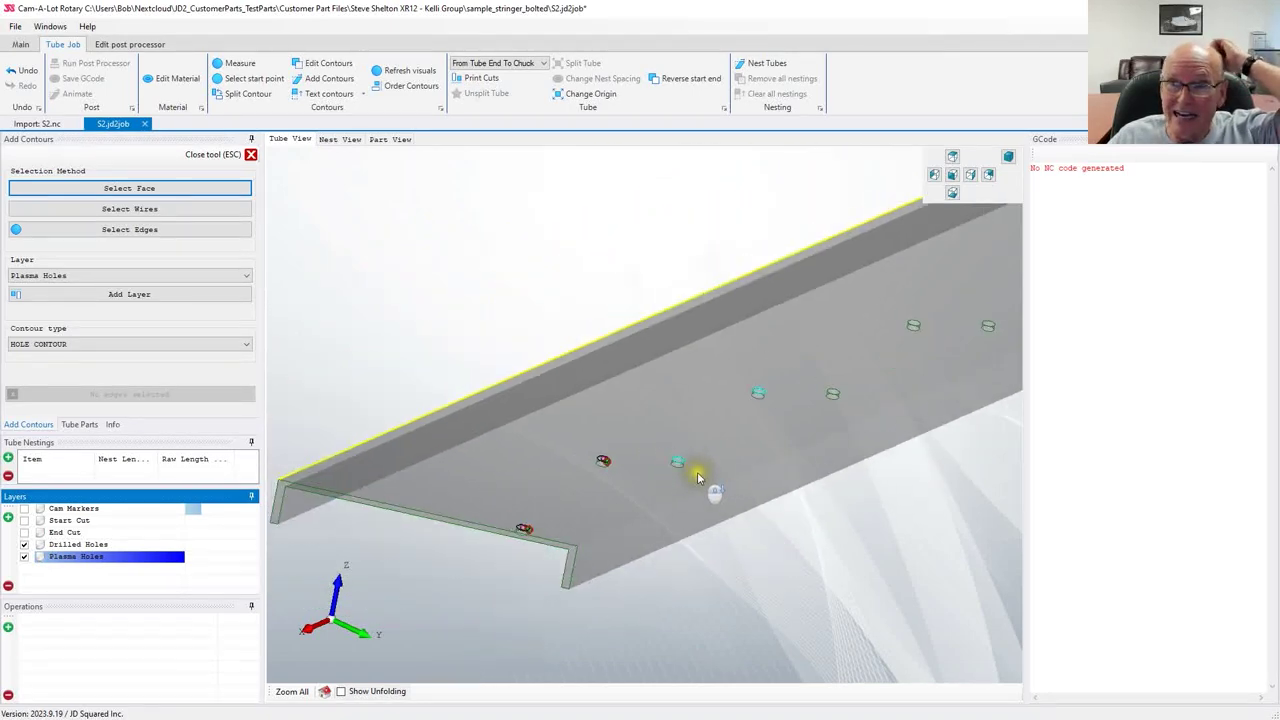
pyautogui.moveTo(893, 546); pyautogui.dragTo(680, 591, button='middle')
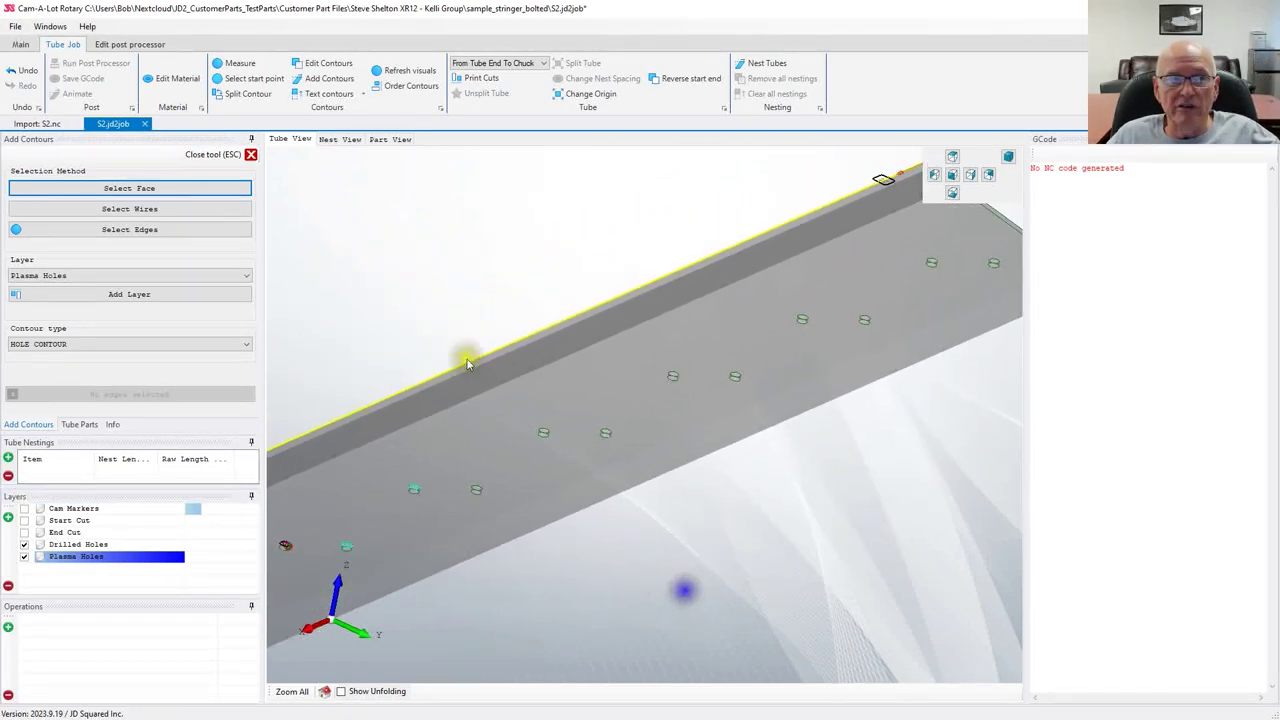
pyautogui.click(155, 294)
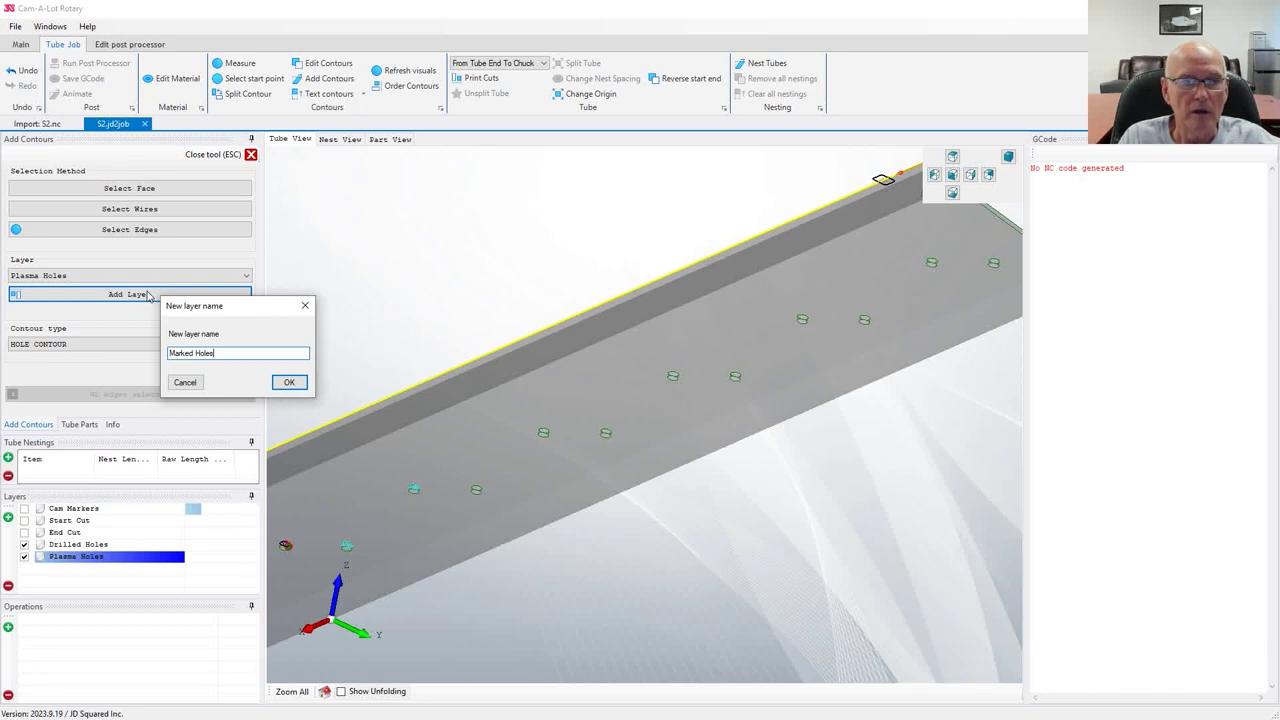
pyautogui.press('Return')
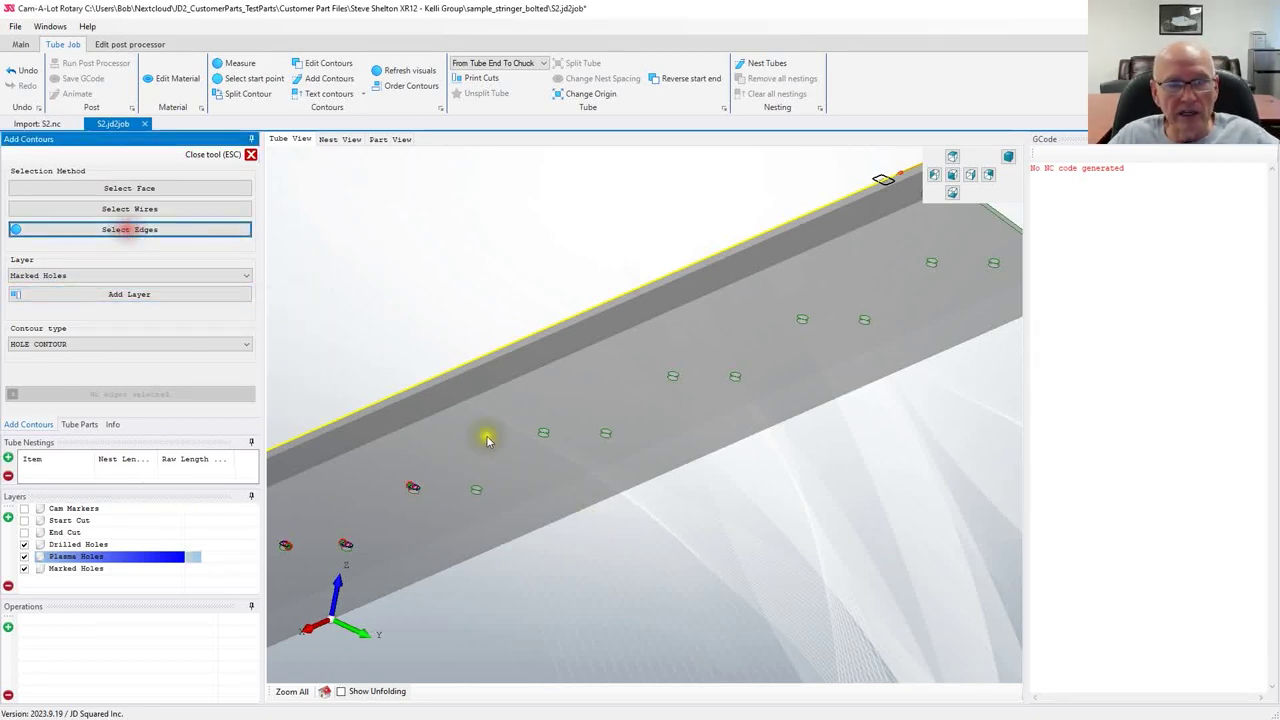
# Step: Create contours on the Marked Holes layer from the edges of all remaining web holes, and highlight that layer to check them
pyautogui.click(481, 491)
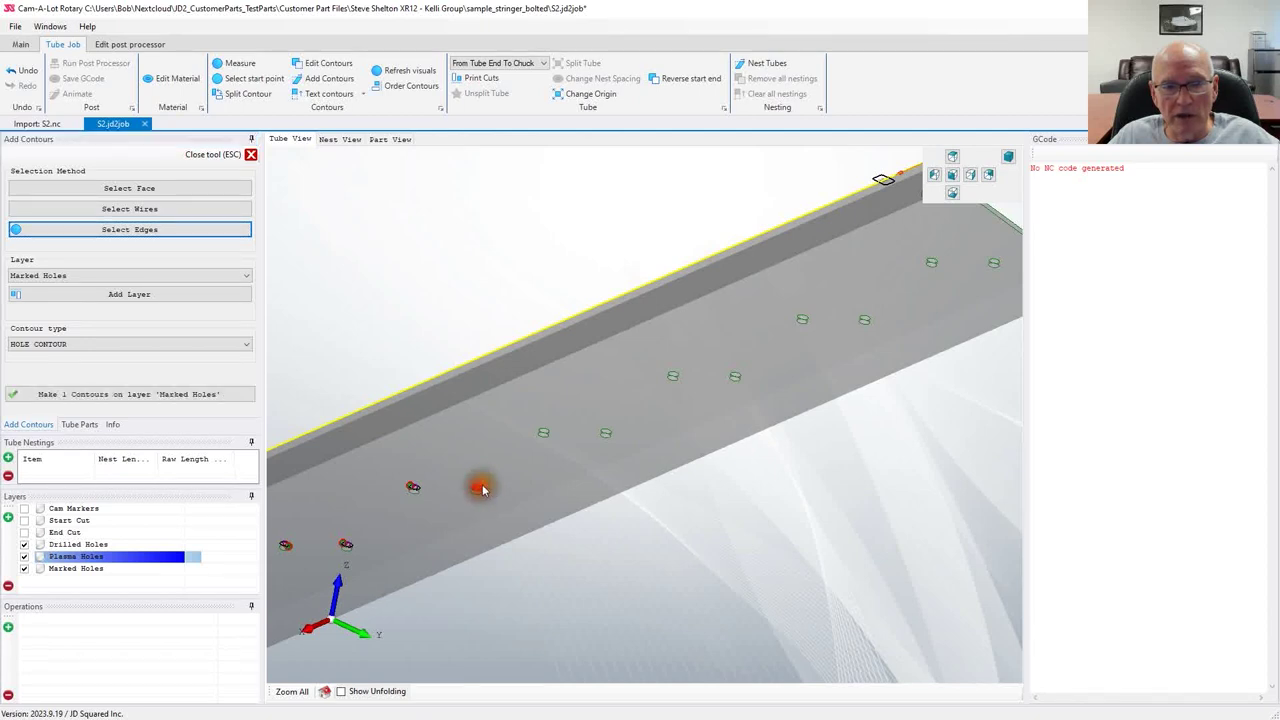
pyautogui.click(544, 431)
pyautogui.click(606, 432)
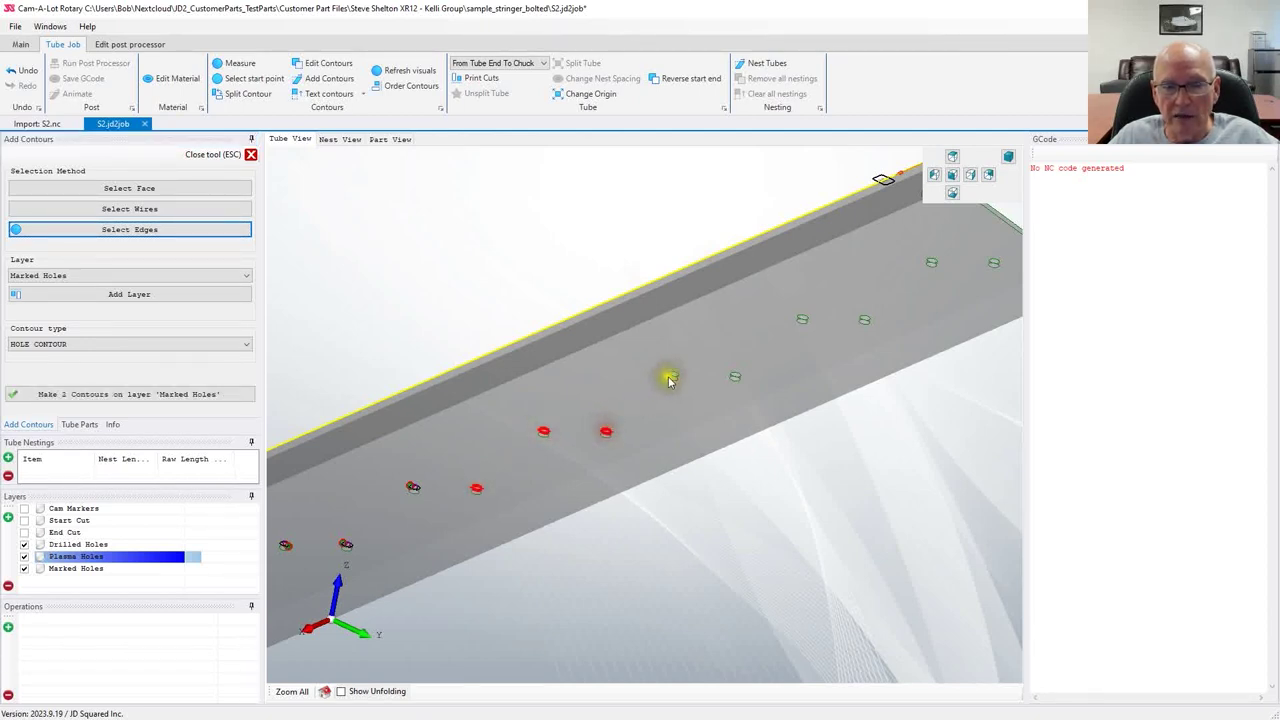
pyautogui.click(673, 374)
pyautogui.click(735, 375)
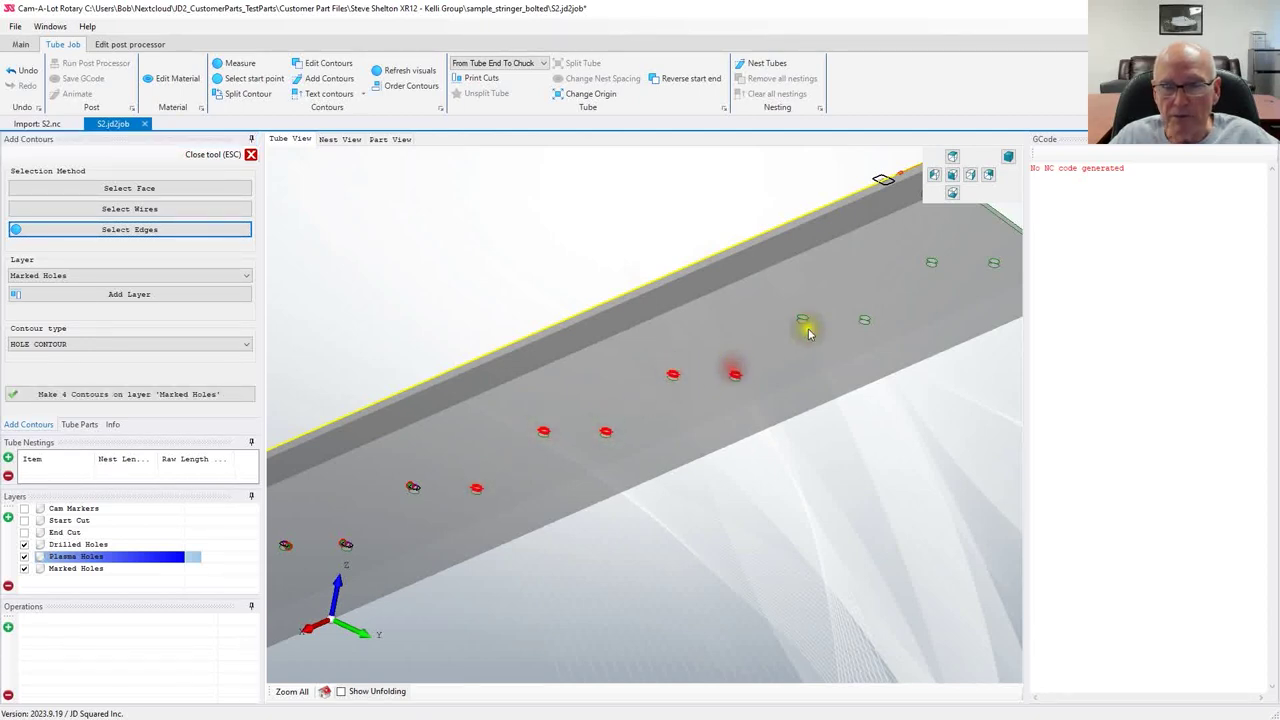
pyautogui.click(802, 318)
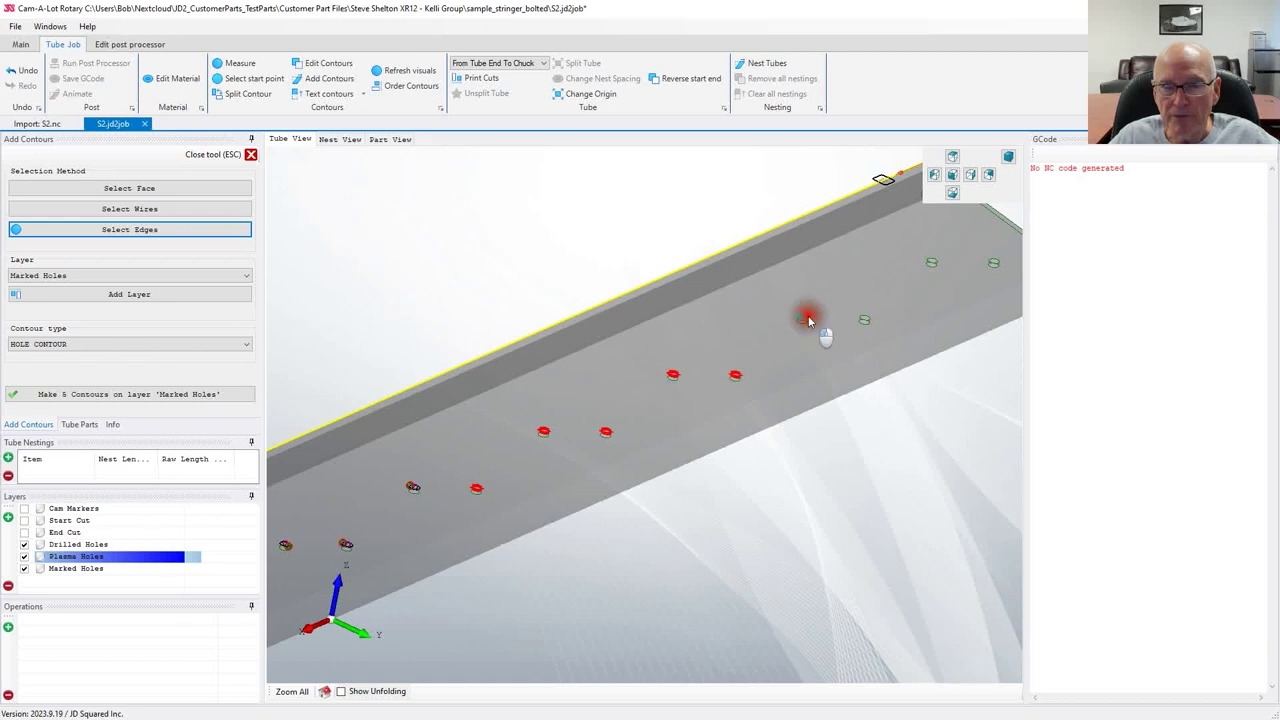
pyautogui.click(931, 261)
pyautogui.click(993, 261)
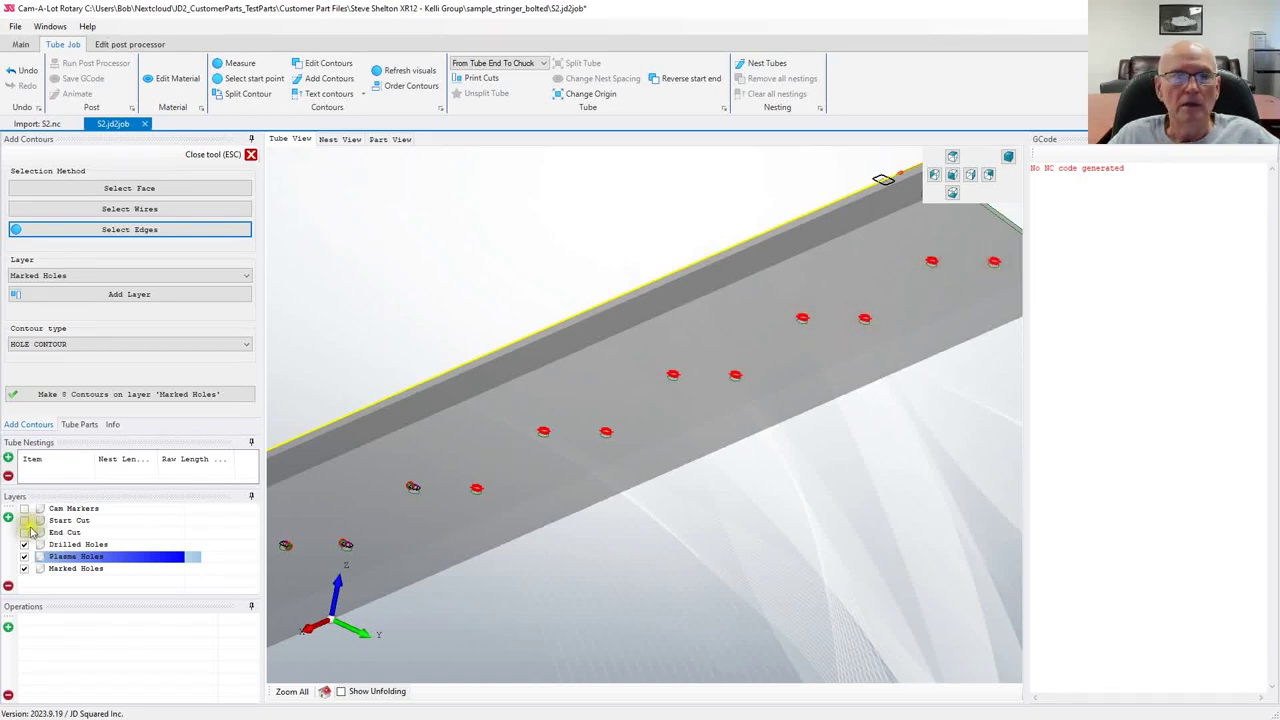
pyautogui.click(203, 395)
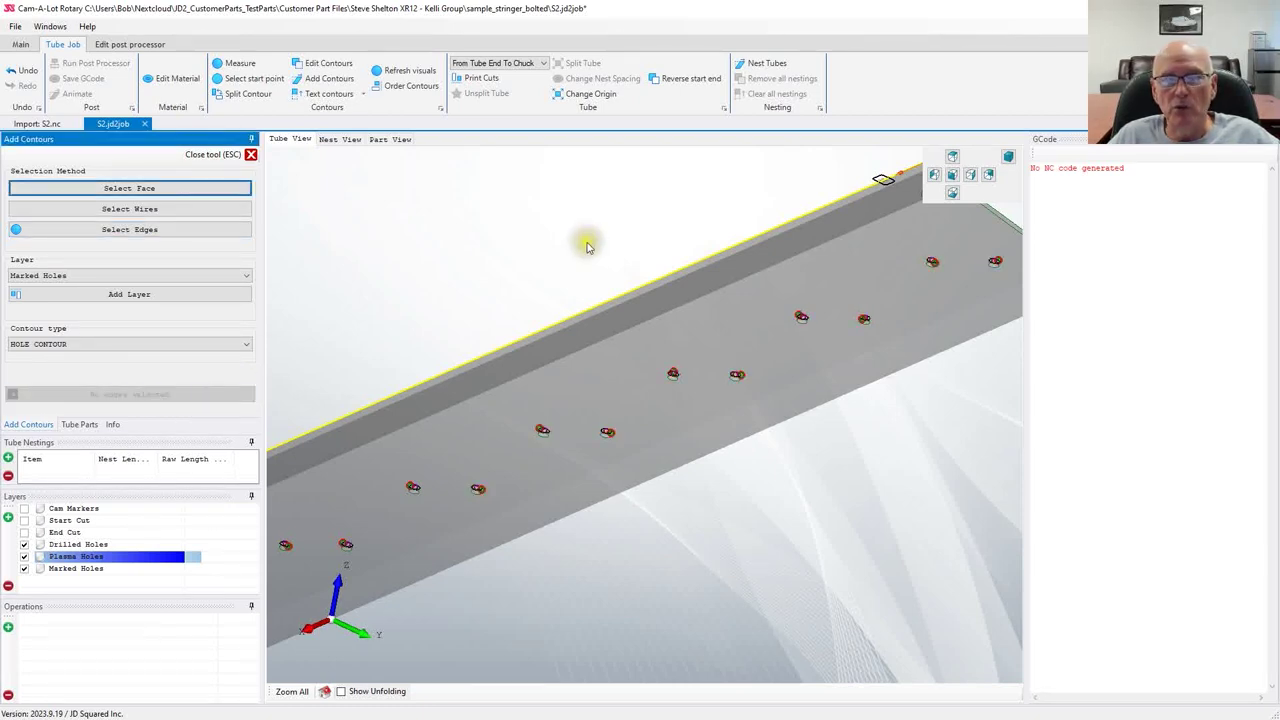
pyautogui.click(86, 568)
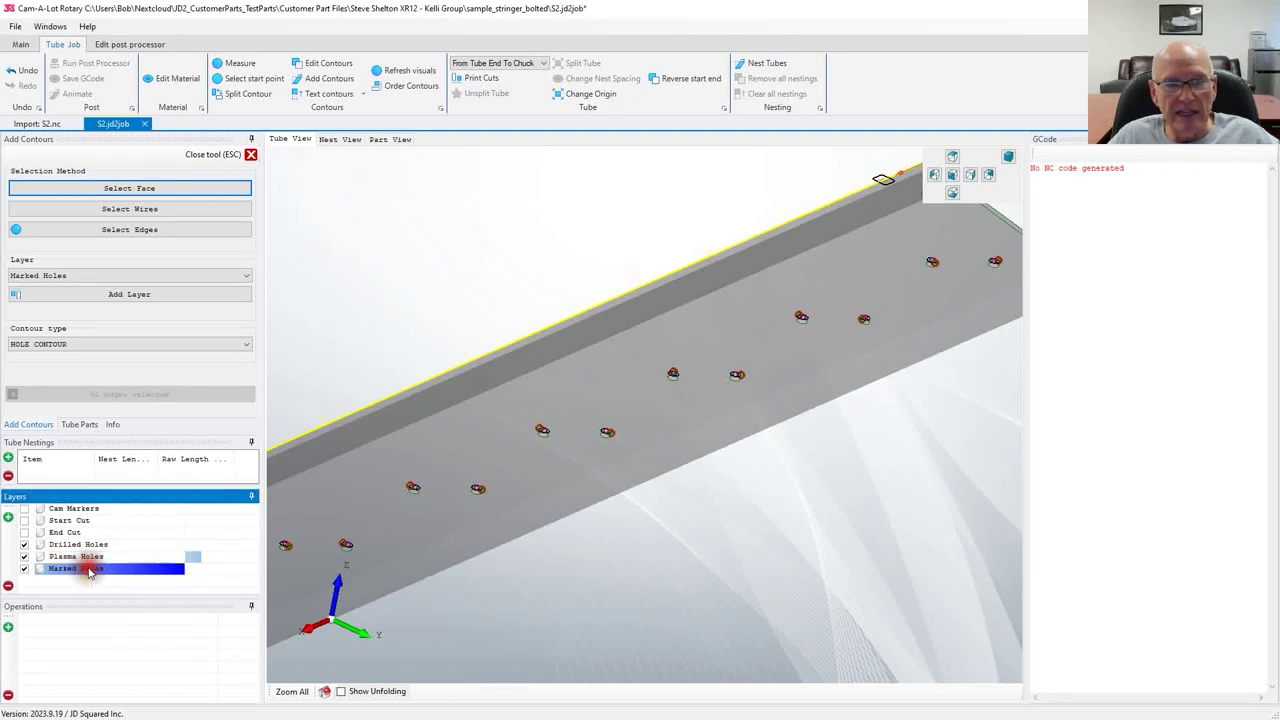
pyautogui.scroll(-2, 520, 540)
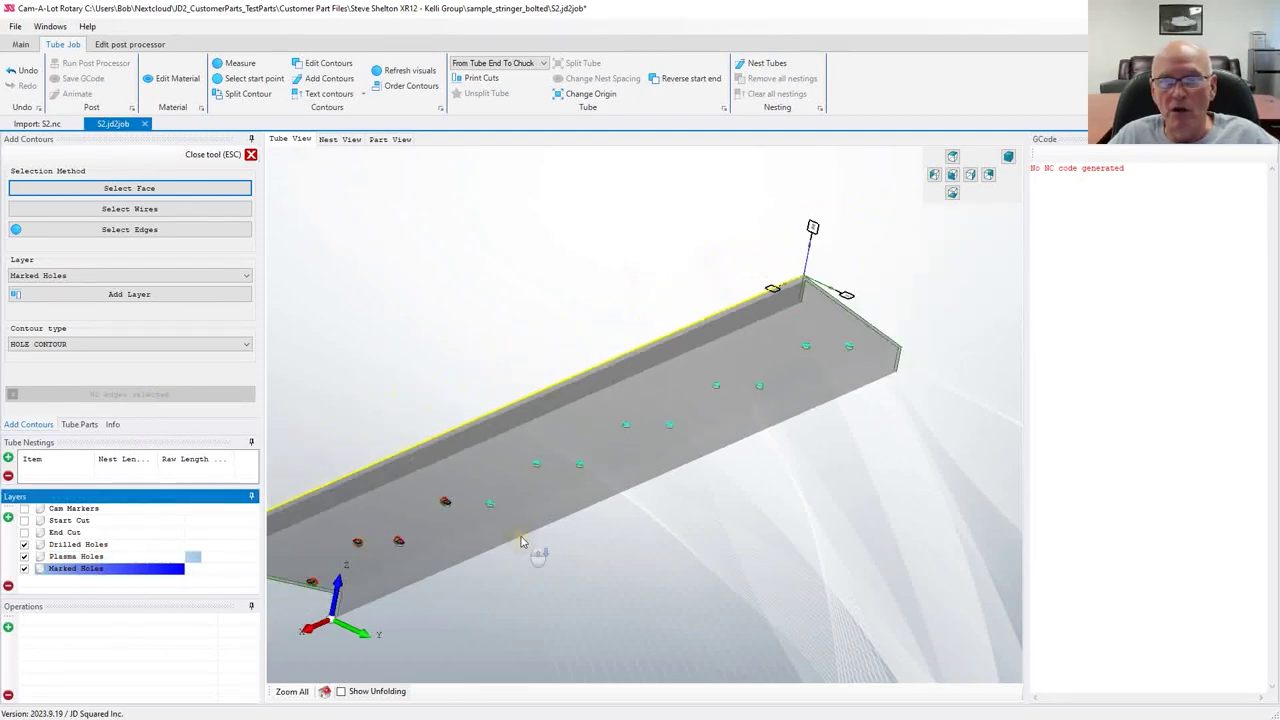
# Step: Turn the Cam Markers, Start Cut and End Cut layers back on
pyautogui.click(68, 508)
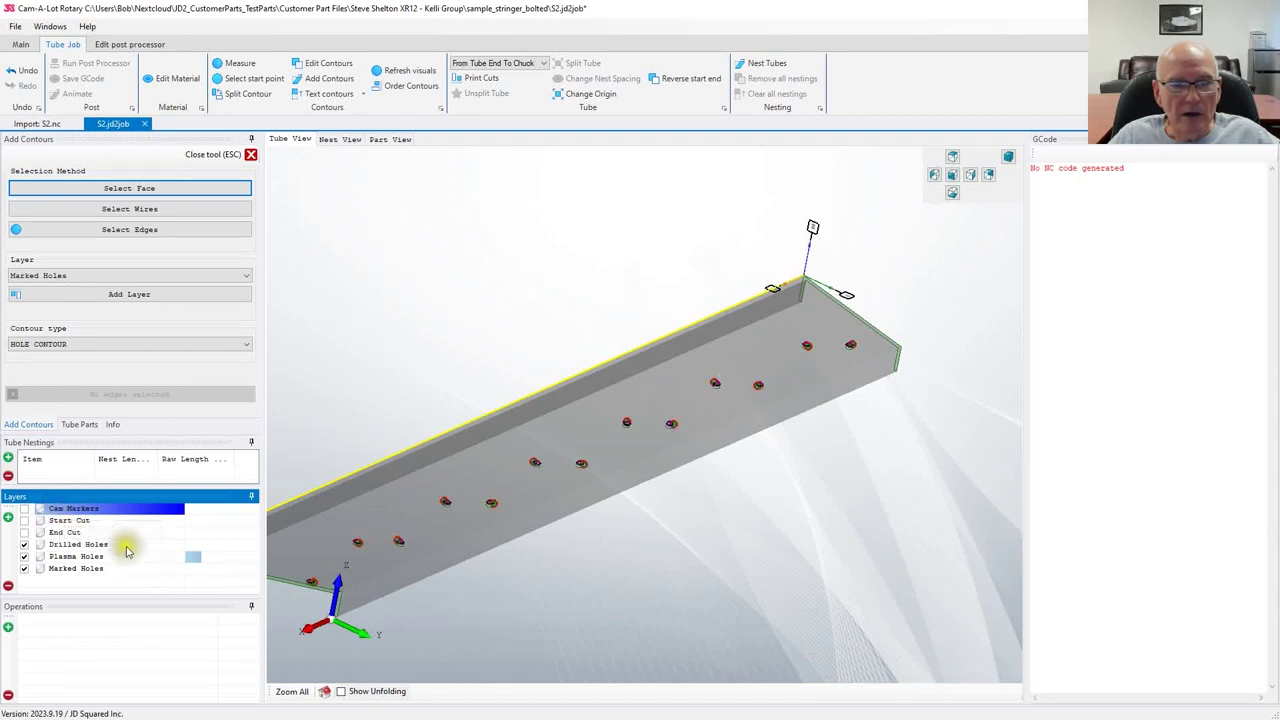
pyautogui.click(24, 509)
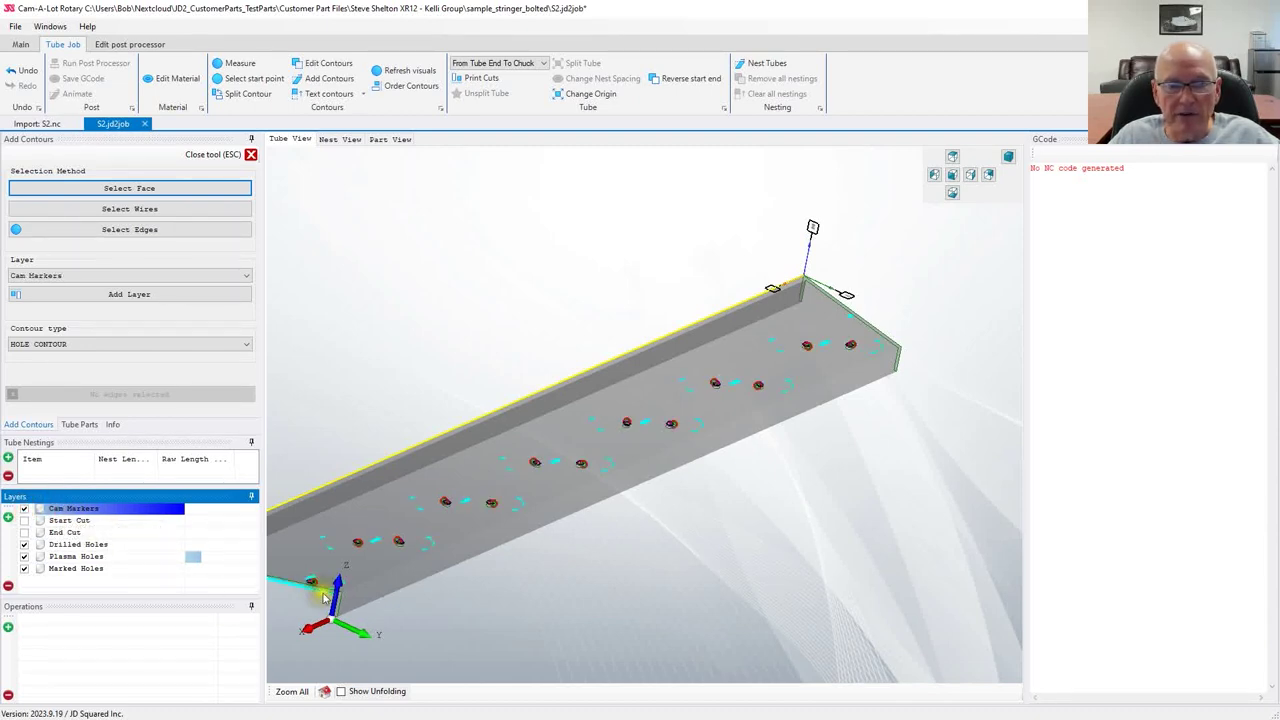
pyautogui.click(26, 533)
pyautogui.click(24, 520)
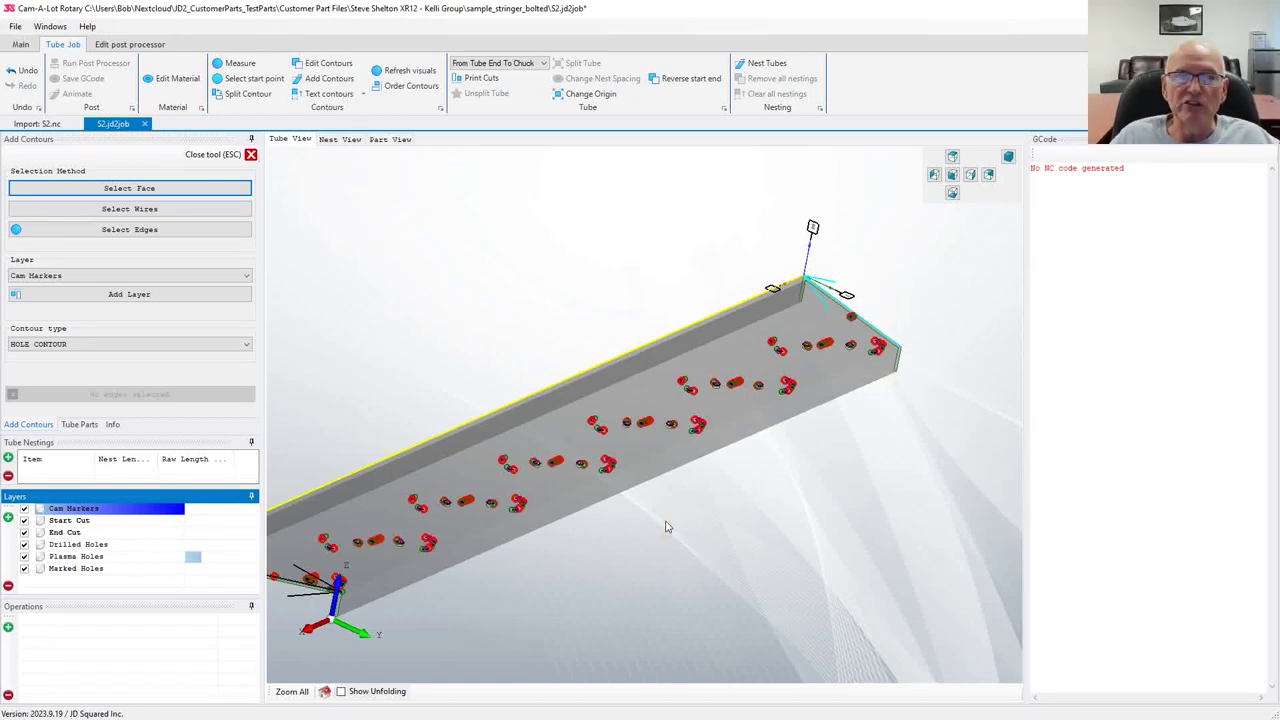
# Step: Move the End Cut layer to the end of the layer order, after Marked Holes
pyautogui.click(66, 533)
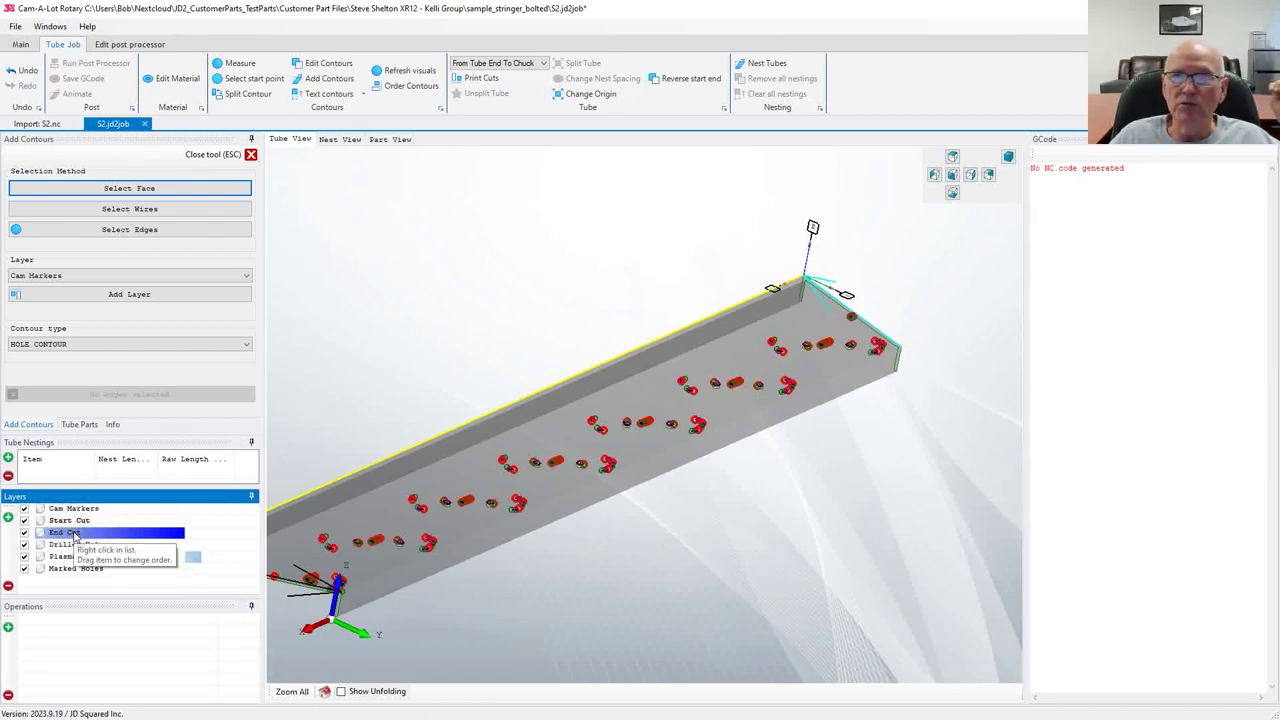
pyautogui.moveTo(72, 535); pyautogui.dragTo(72, 578)
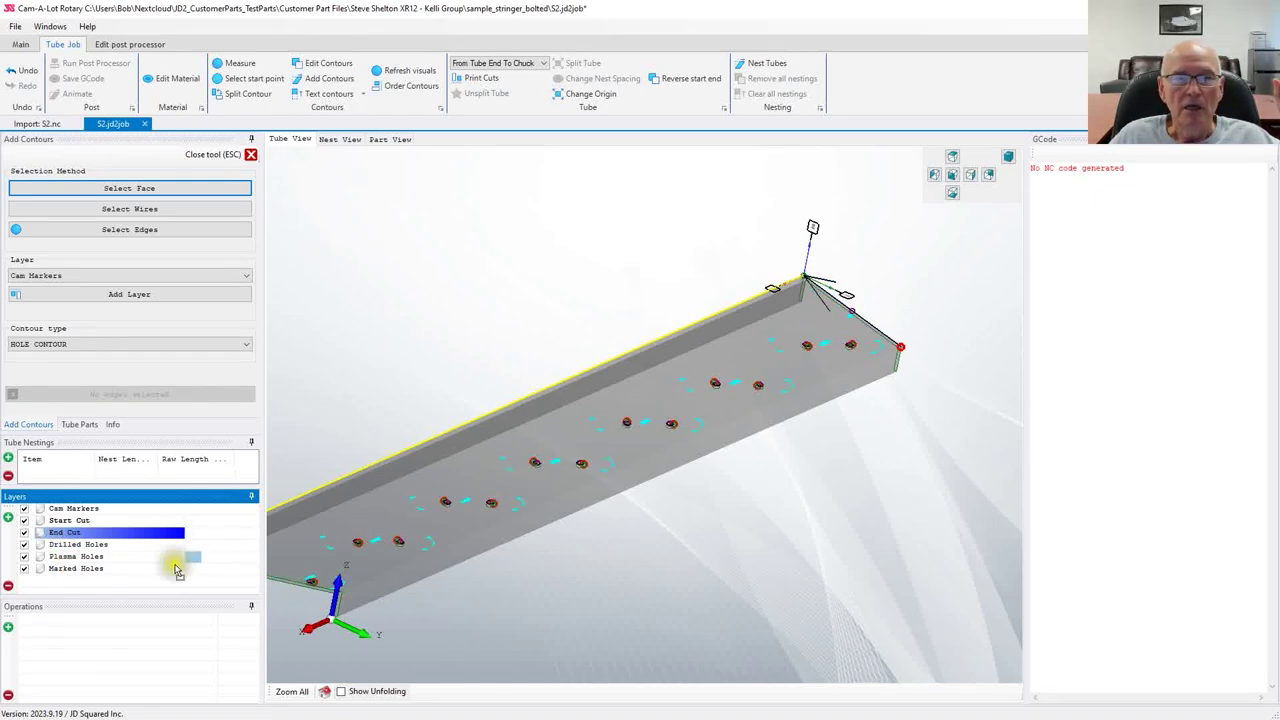
pyautogui.click(110, 512)
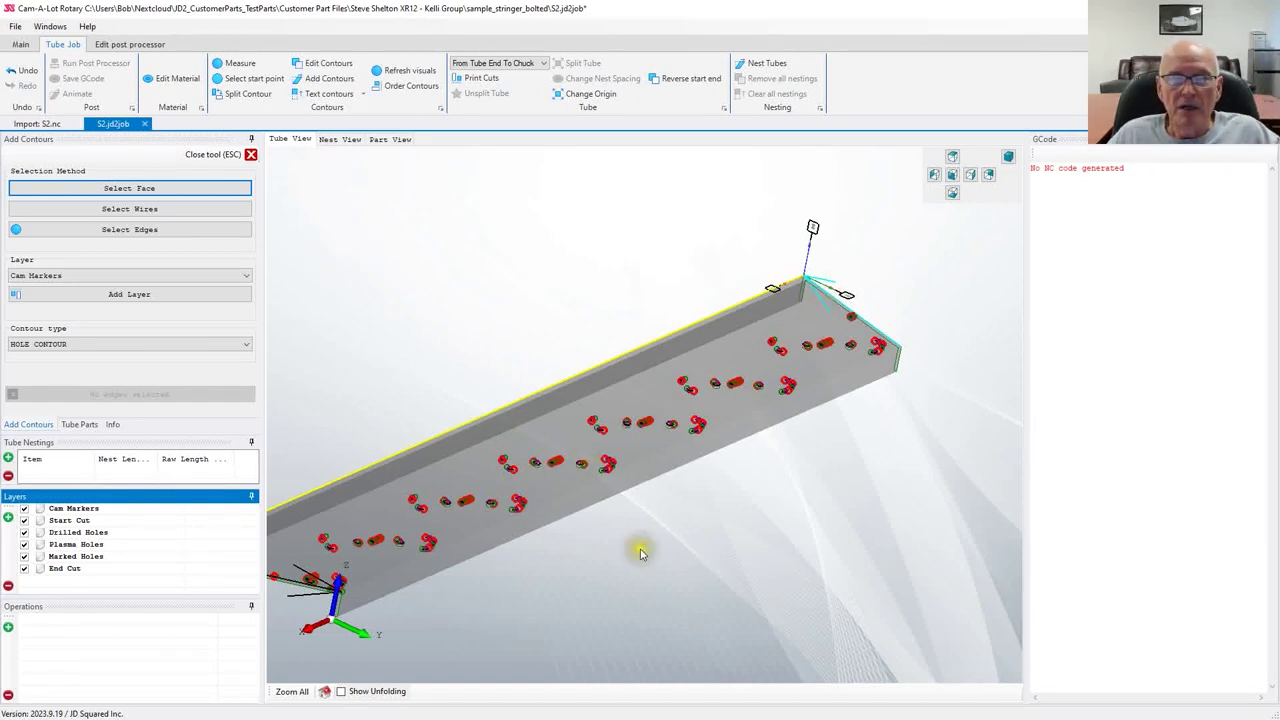
pyautogui.click(713, 518)
pyautogui.moveTo(713, 518); pyautogui.dragTo(737, 517, button='middle')
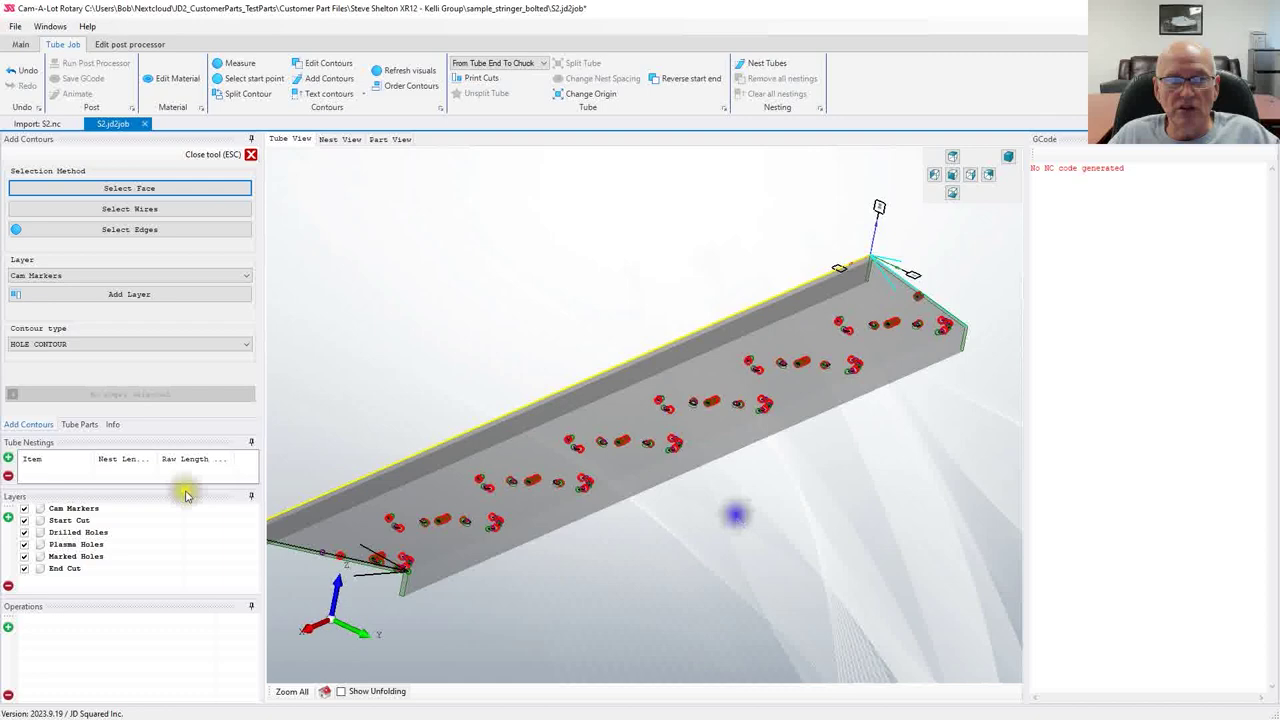
# Step: Highlight each layer from Start Cut through End Cut, plus Cam Markers, to check its contours, and close the Add Contours tool
pyautogui.click(62, 521)
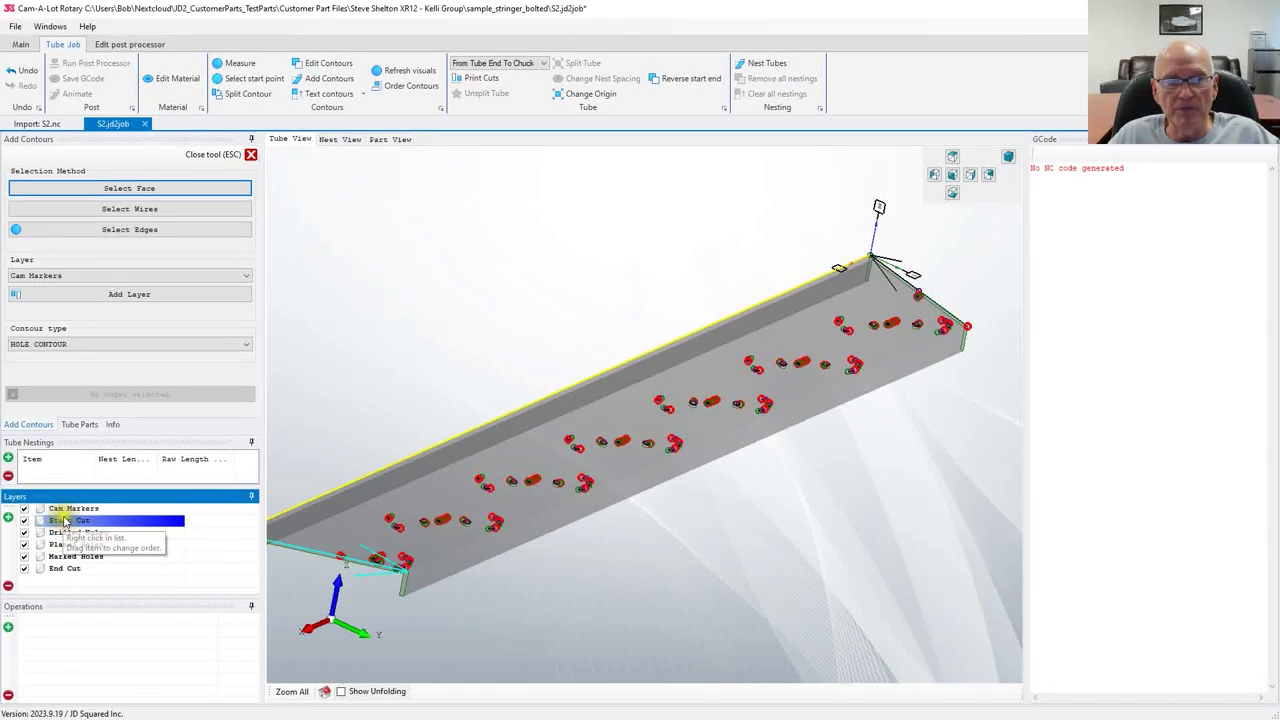
pyautogui.click(72, 532)
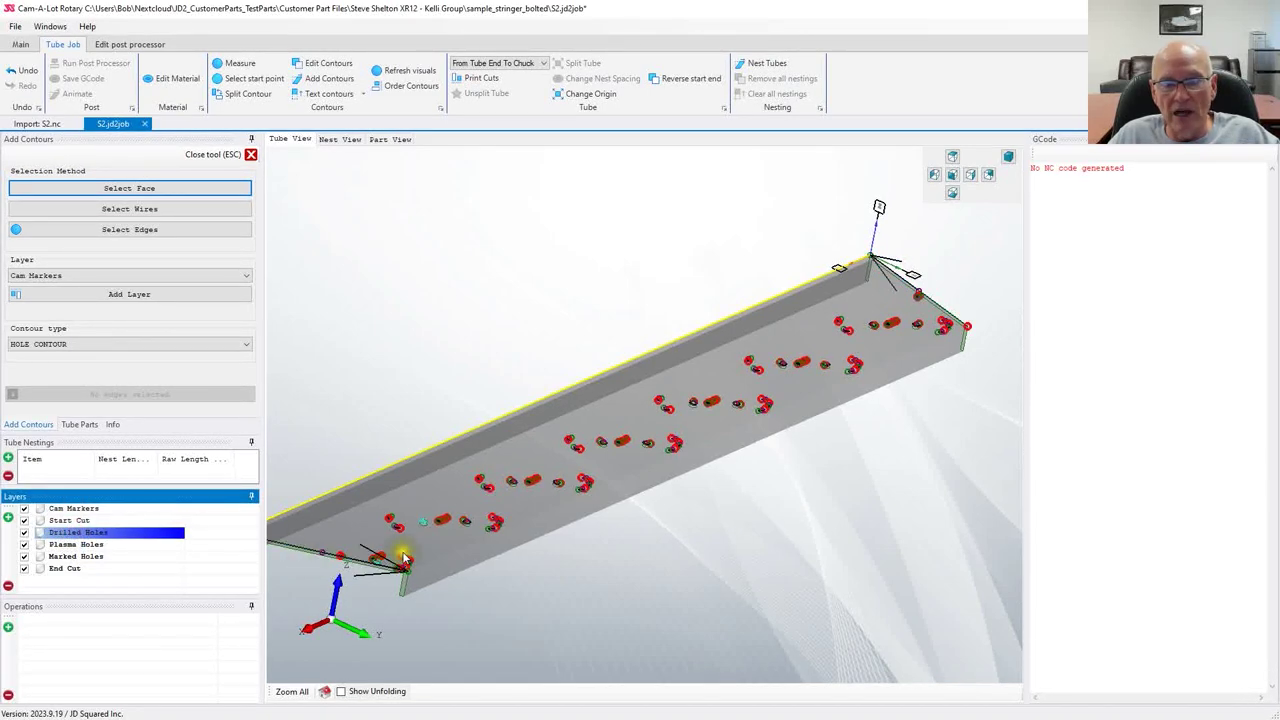
pyautogui.click(100, 545)
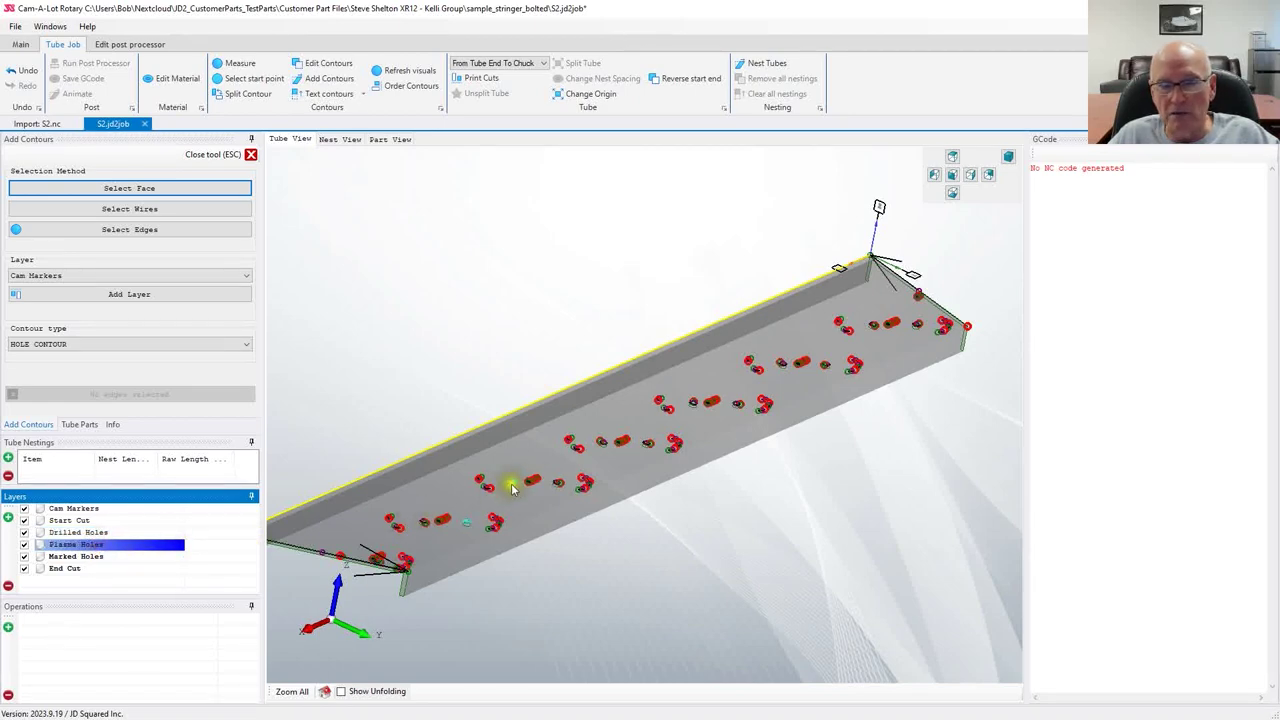
pyautogui.click(95, 557)
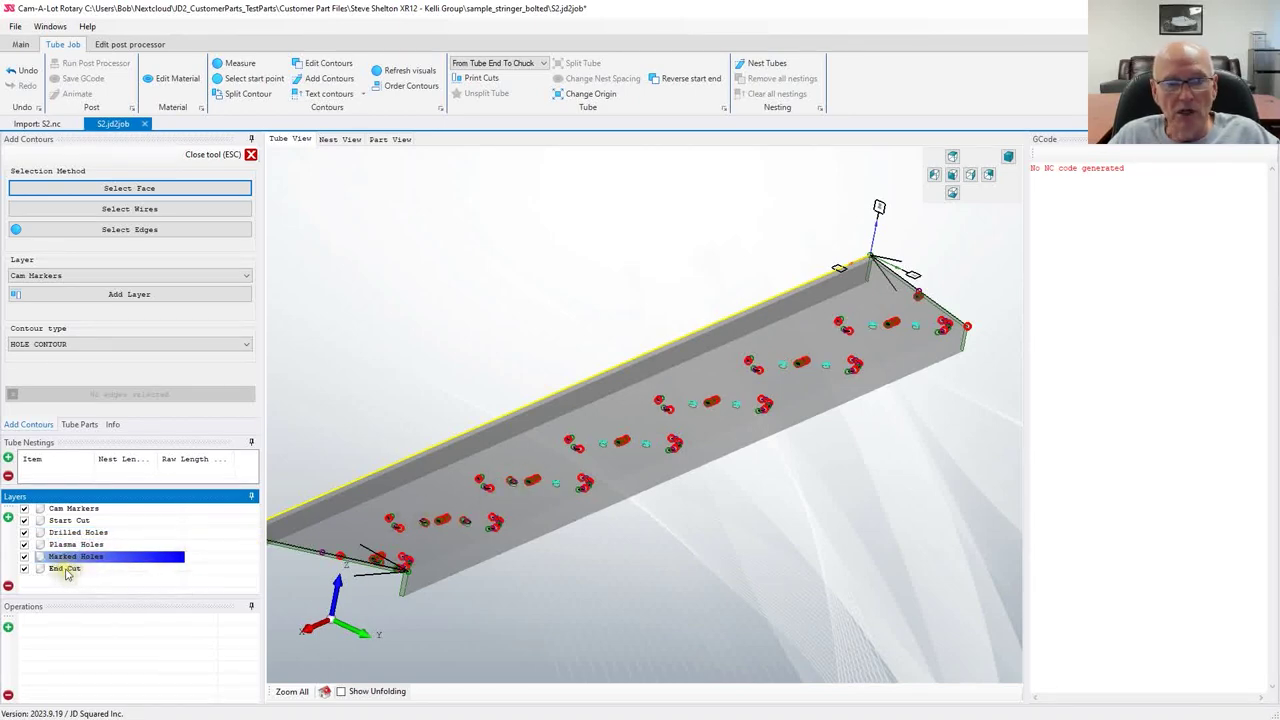
pyautogui.click(66, 569)
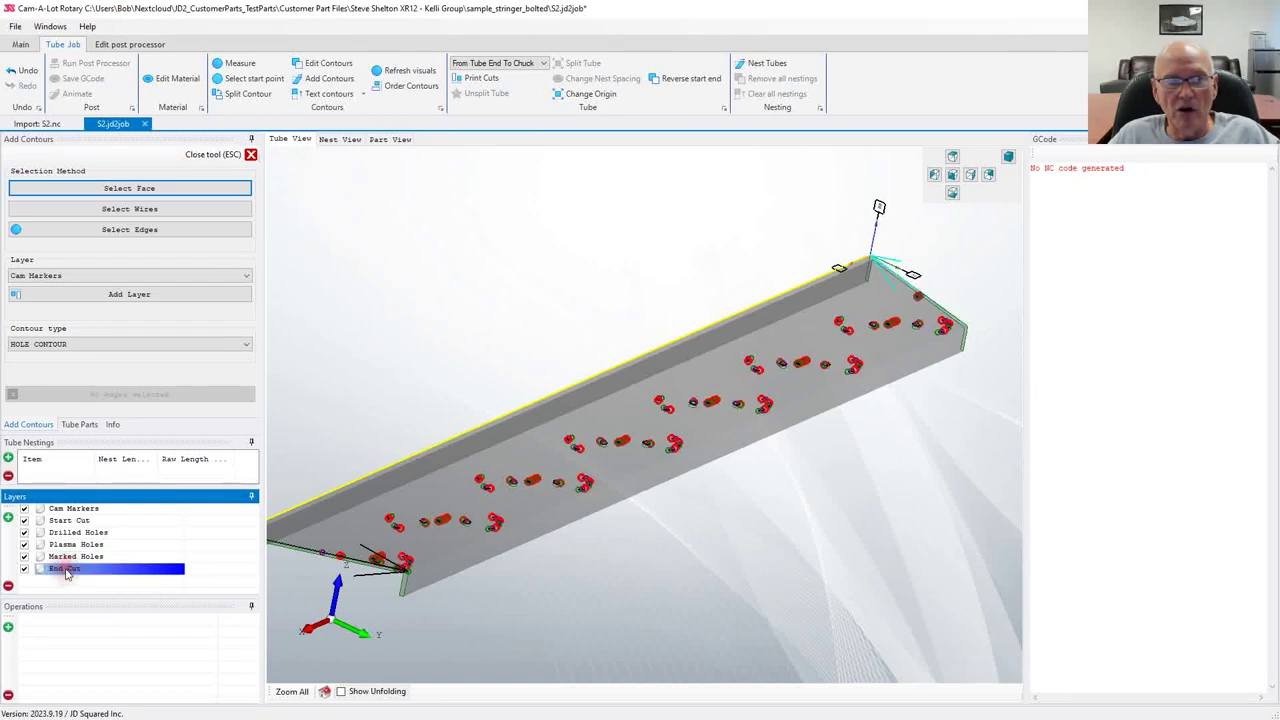
pyautogui.click(78, 509)
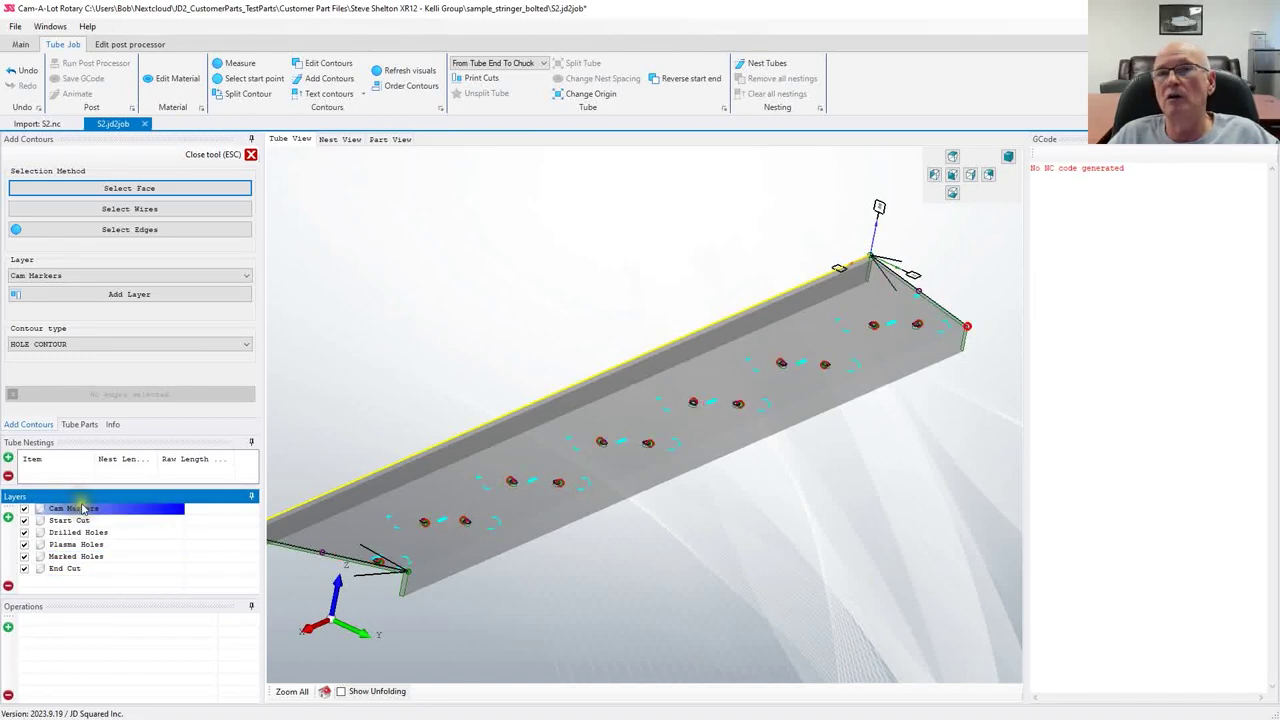
pyautogui.press('Escape')
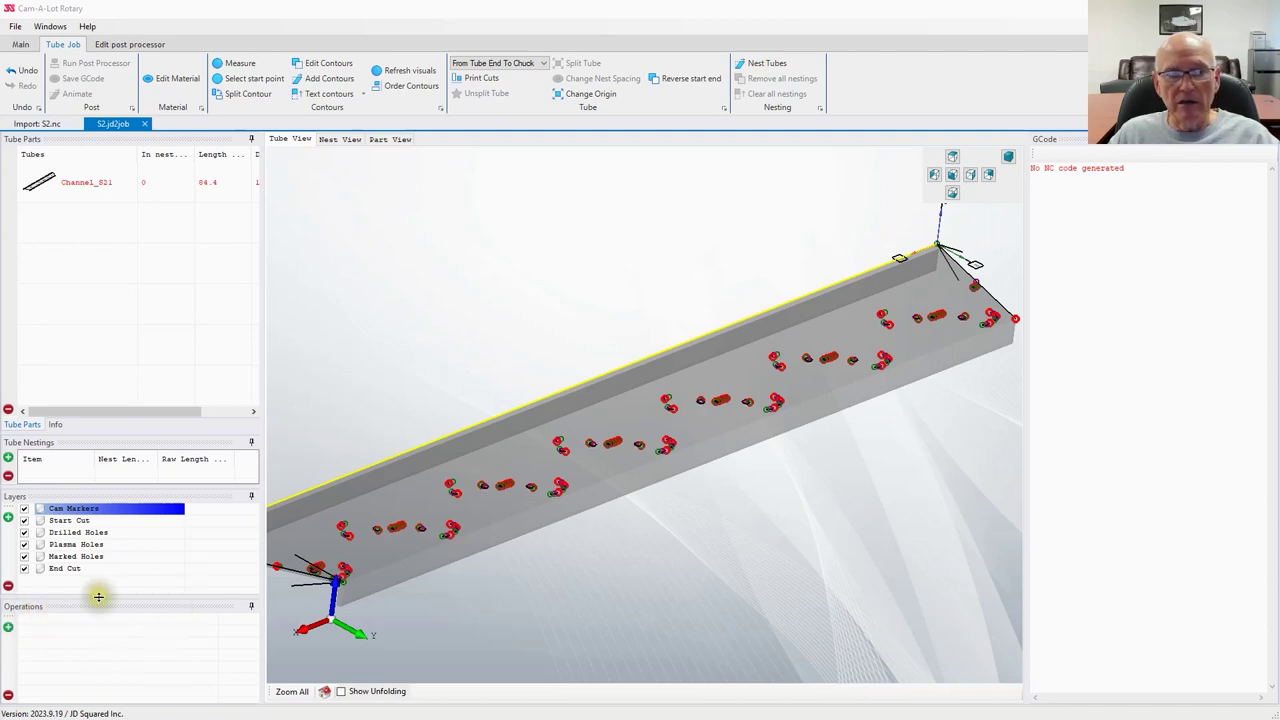
pyautogui.click(8, 628)
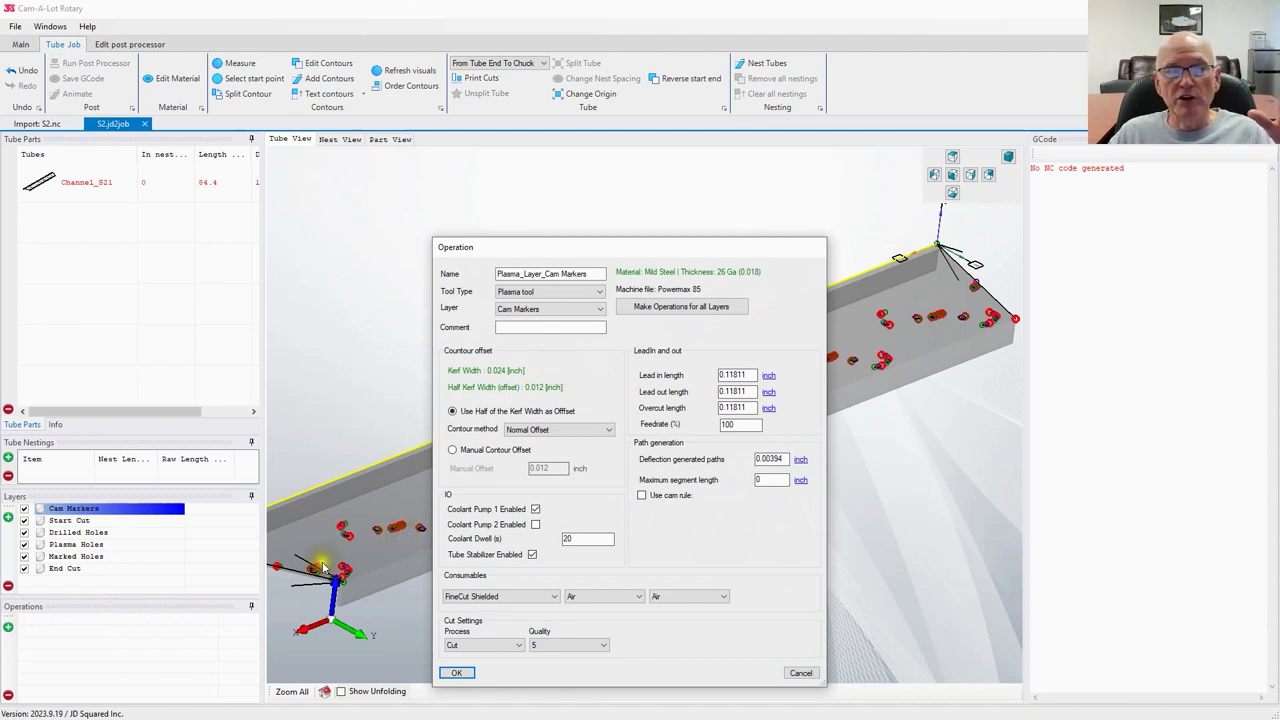
pyautogui.click(536, 309)
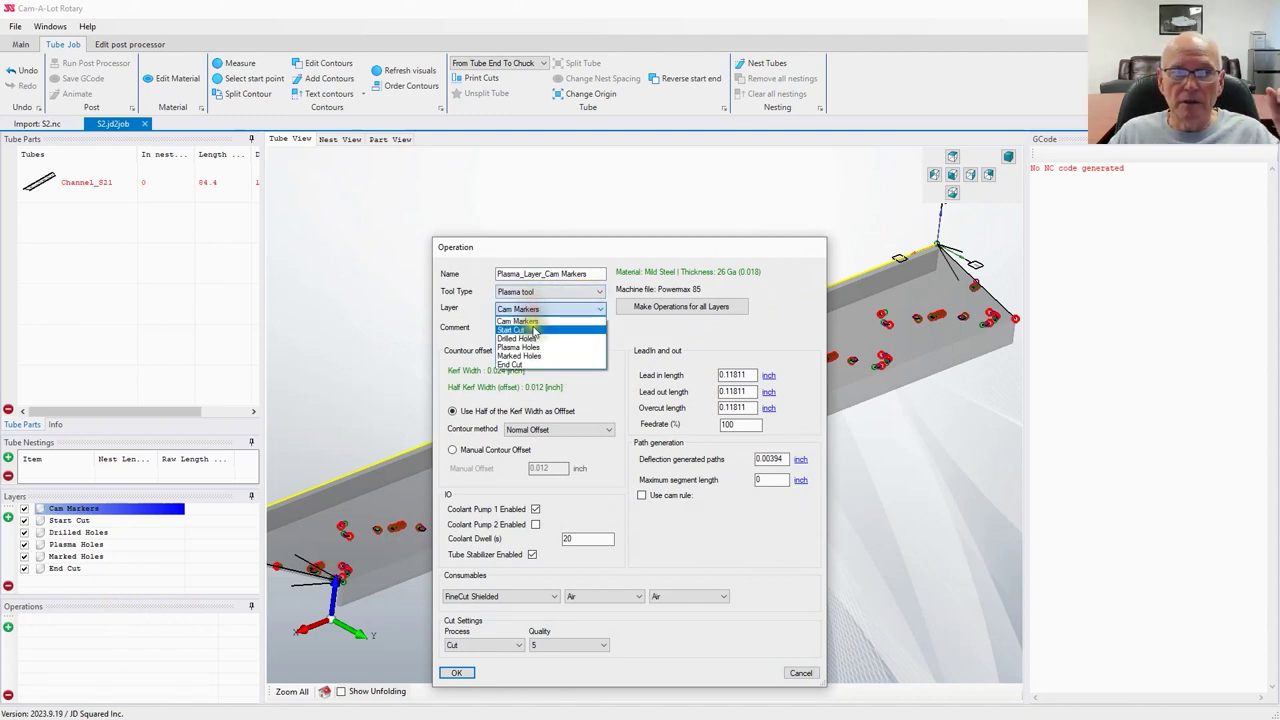
pyautogui.click(522, 327)
pyautogui.click(524, 292)
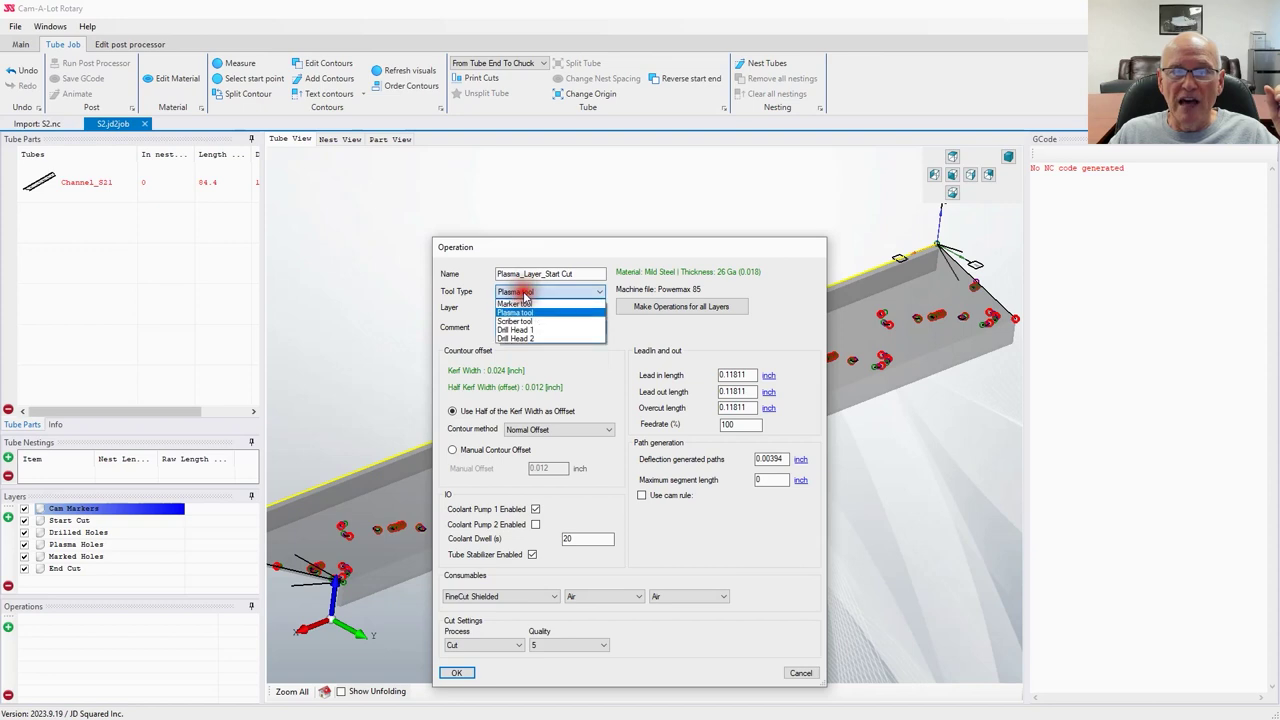
pyautogui.click(630, 330)
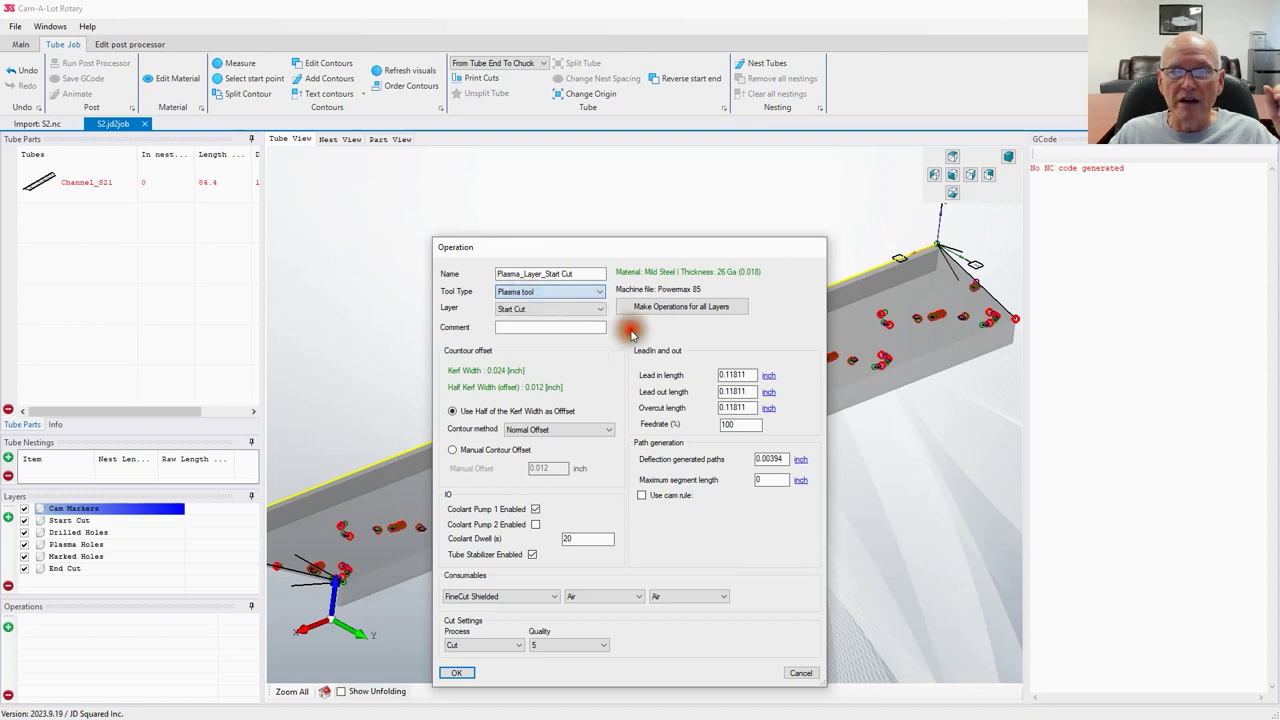
pyautogui.click(484, 597)
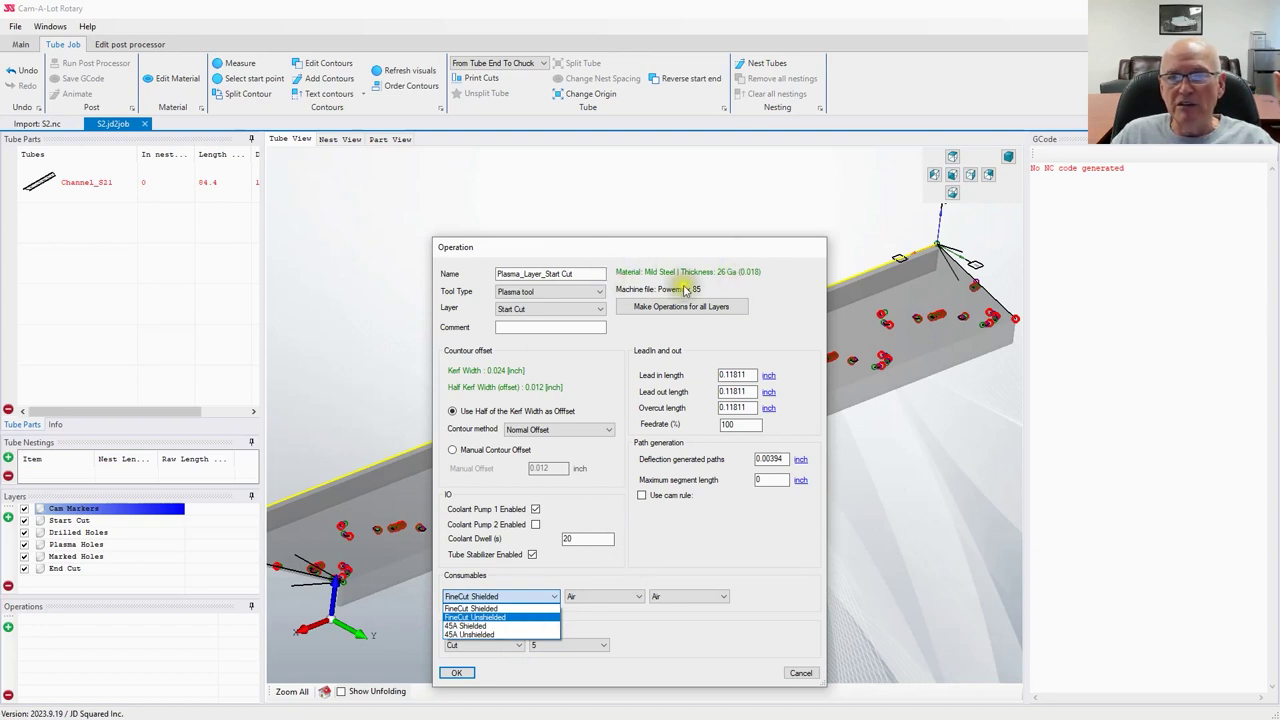
pyautogui.click(738, 279)
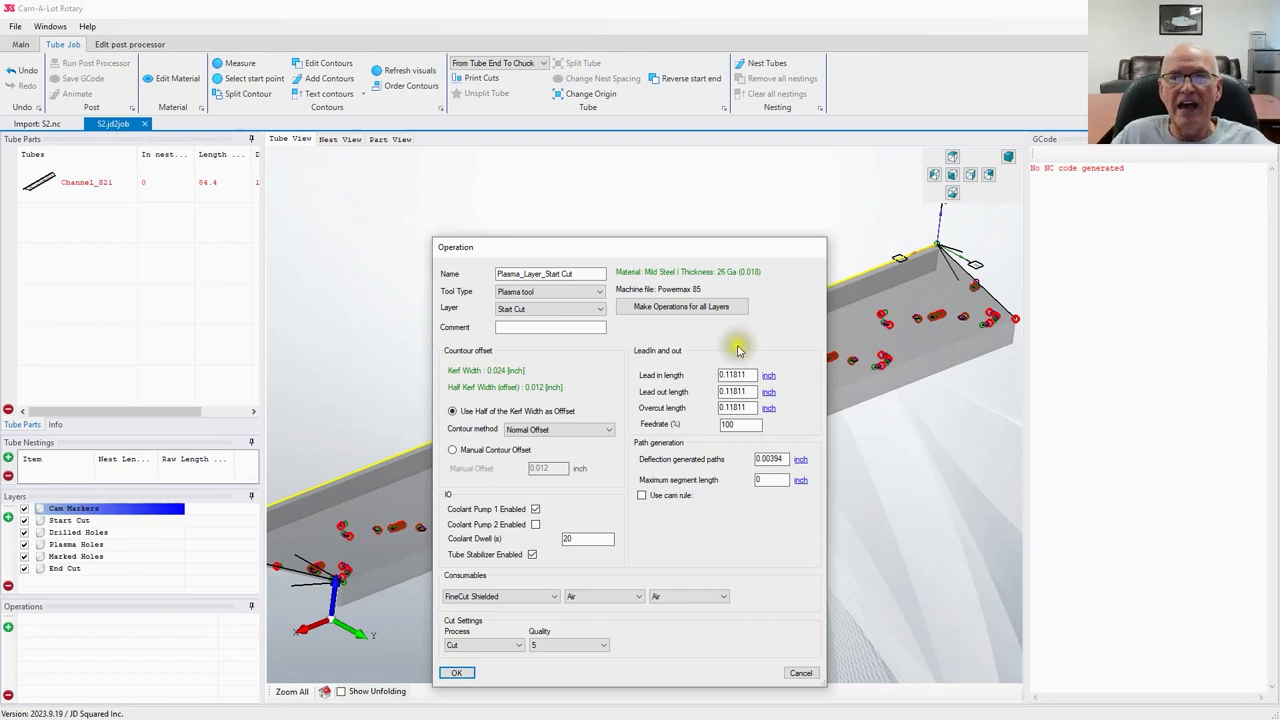
pyautogui.click(800, 673)
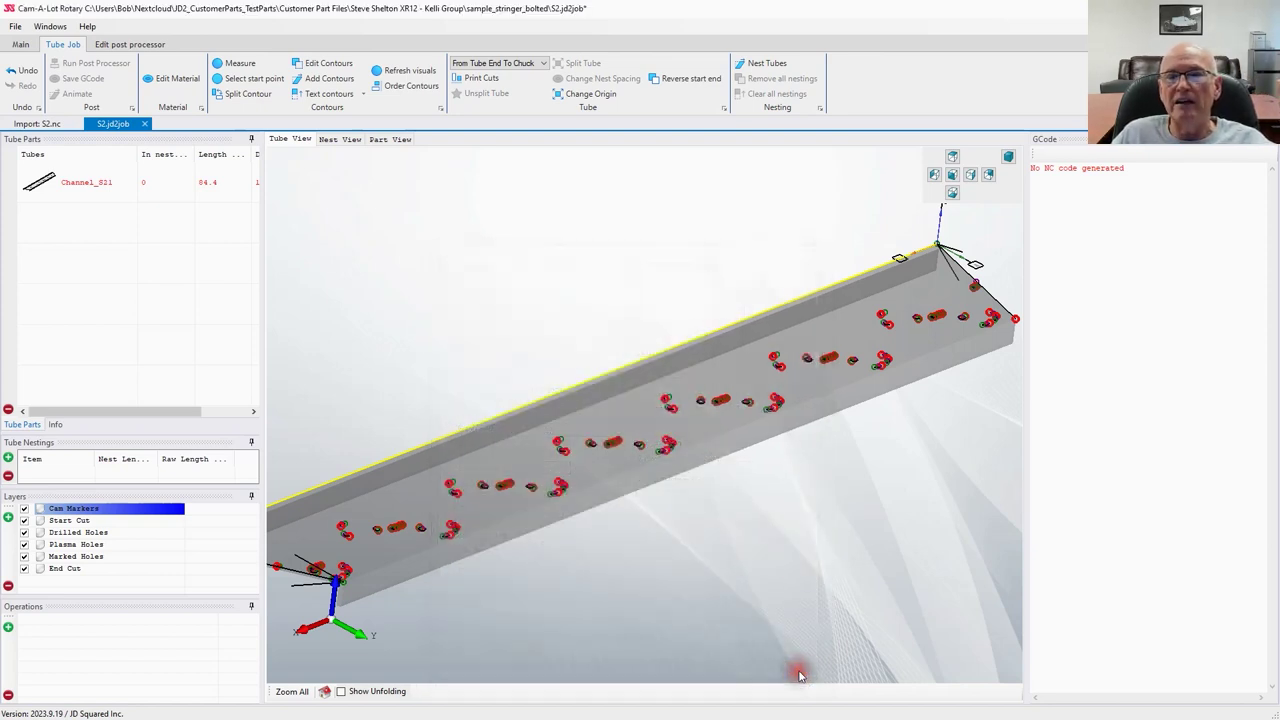
# Step: Set the job's material to Mild Steel with a thickness of 3/8 (0.375)
pyautogui.click(163, 81)
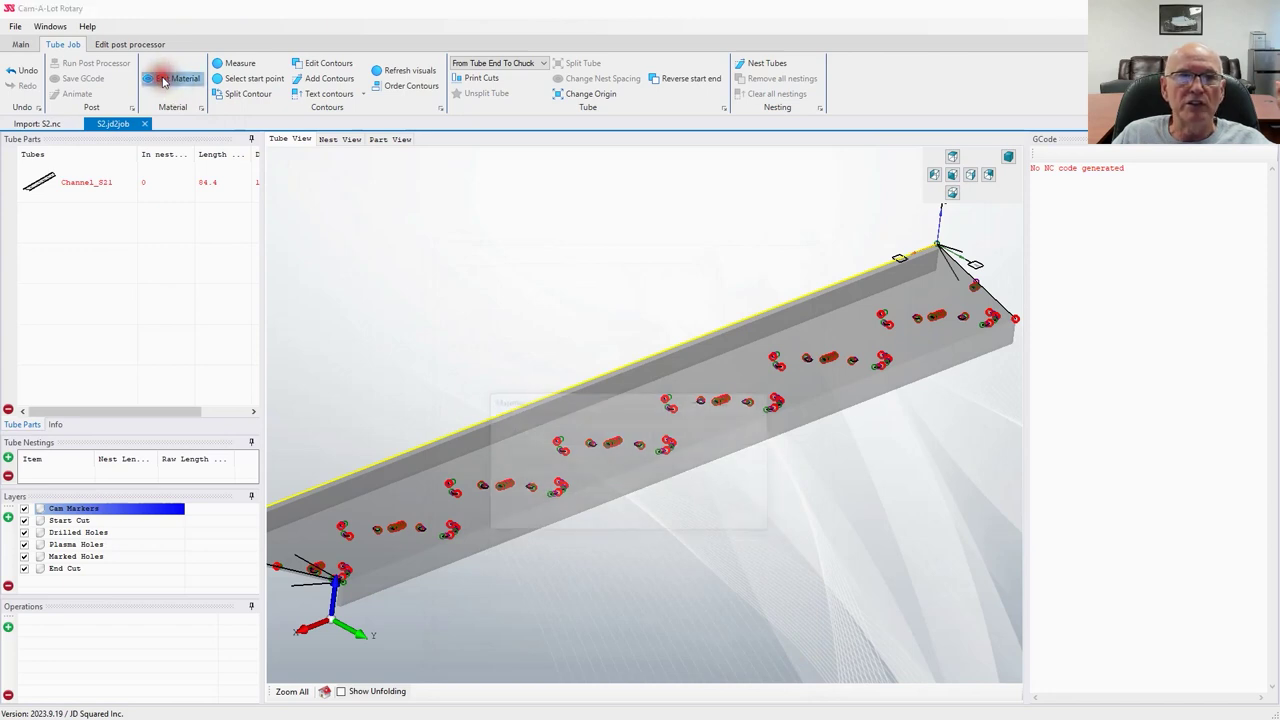
pyautogui.click(548, 440)
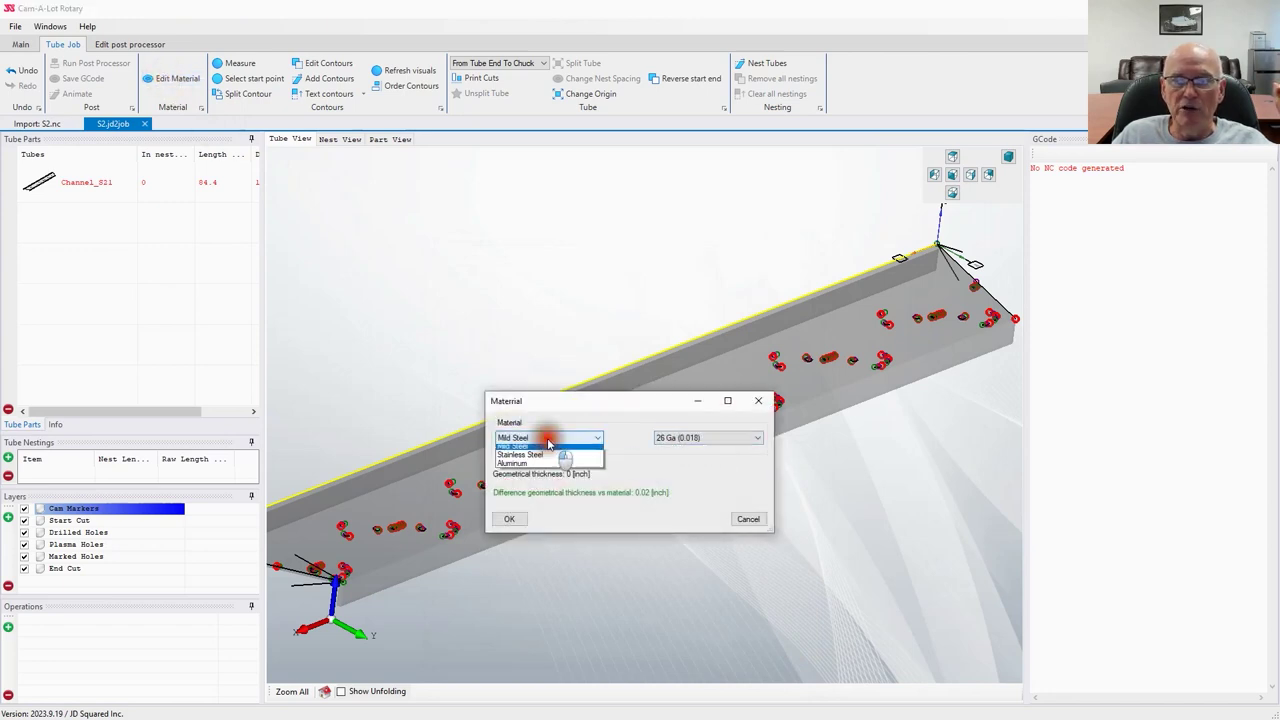
pyautogui.click(515, 449)
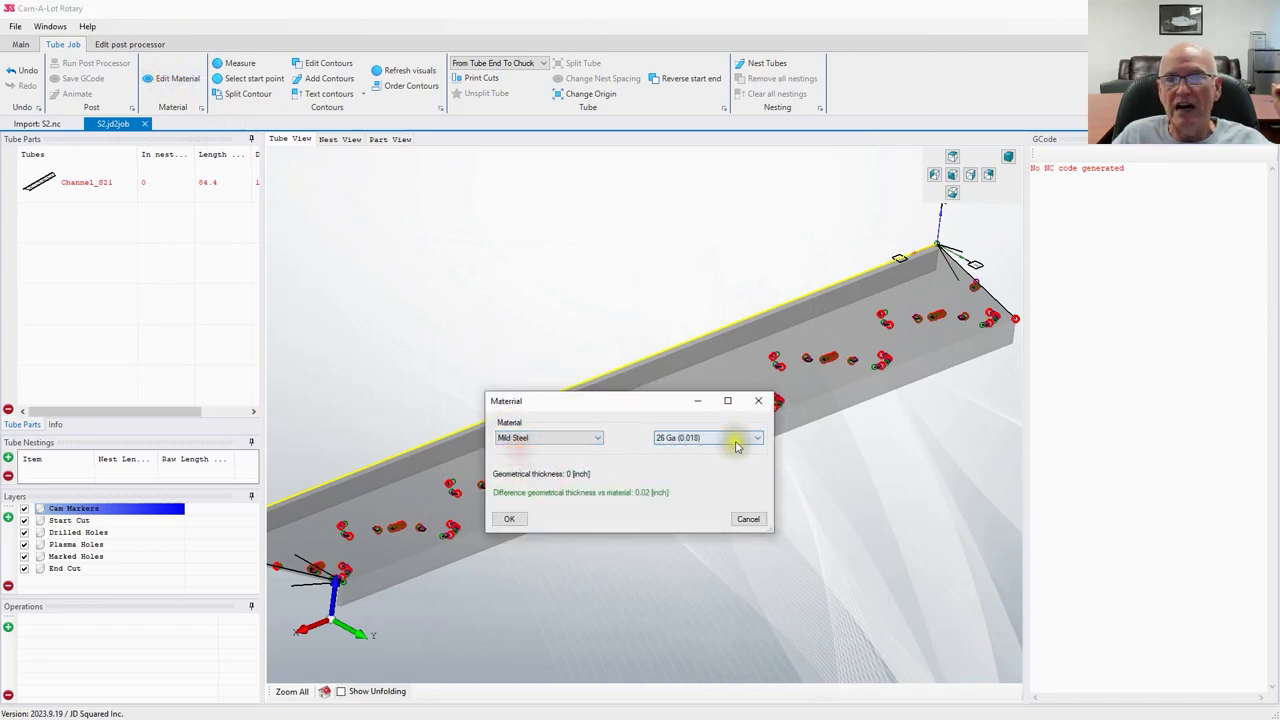
pyautogui.click(730, 438)
pyautogui.click(684, 546)
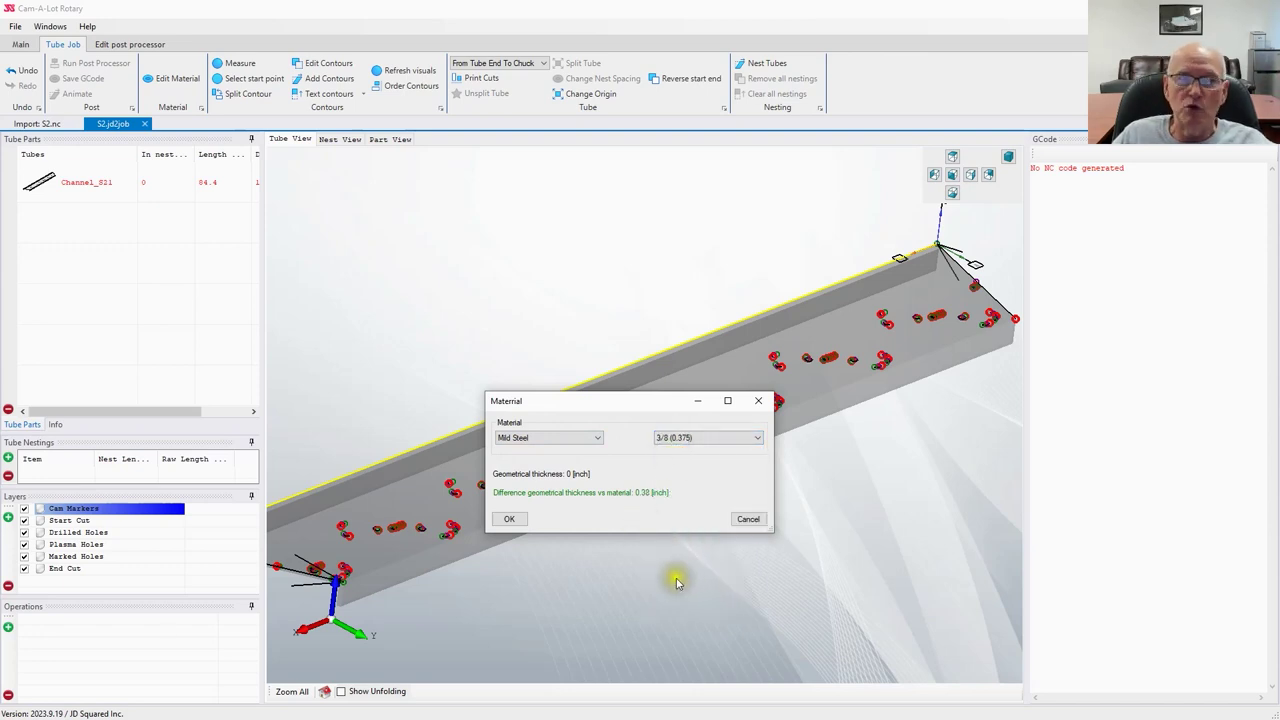
pyautogui.click(509, 519)
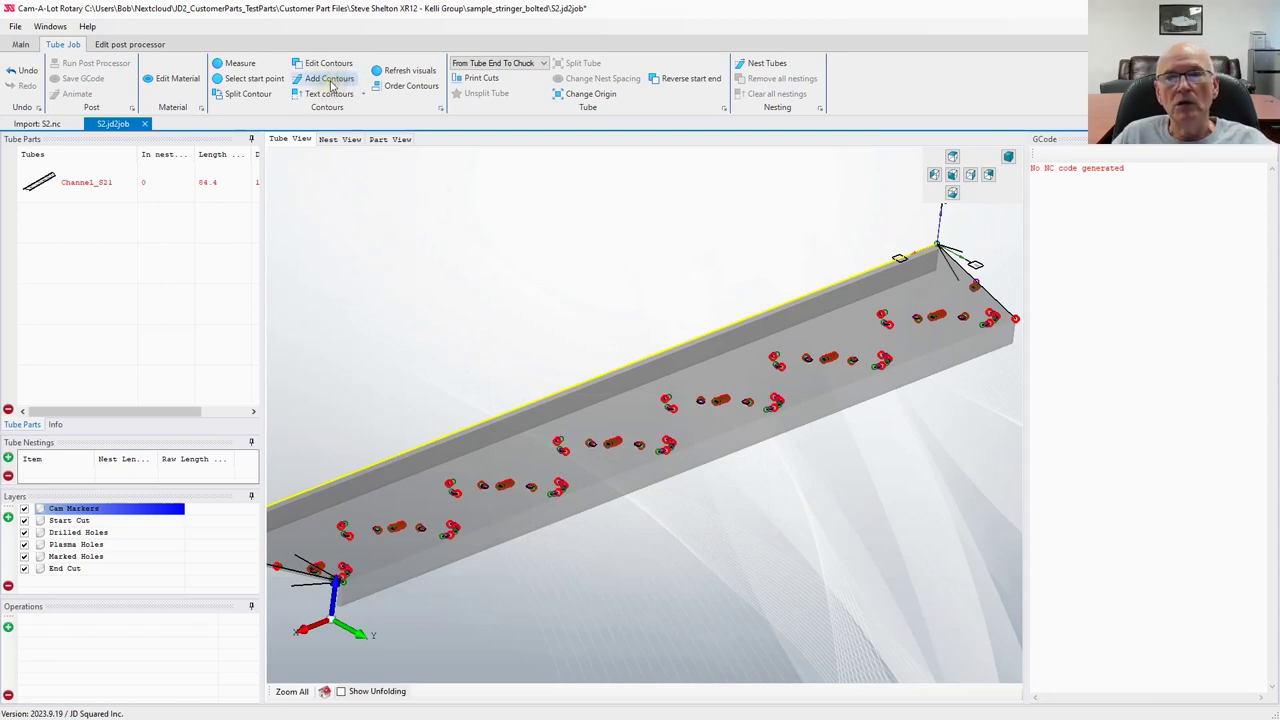
# Step: Start a new plasma operation with 65A Shielded consumables and assign it to the Start Cut layer
pyautogui.click(8, 627)
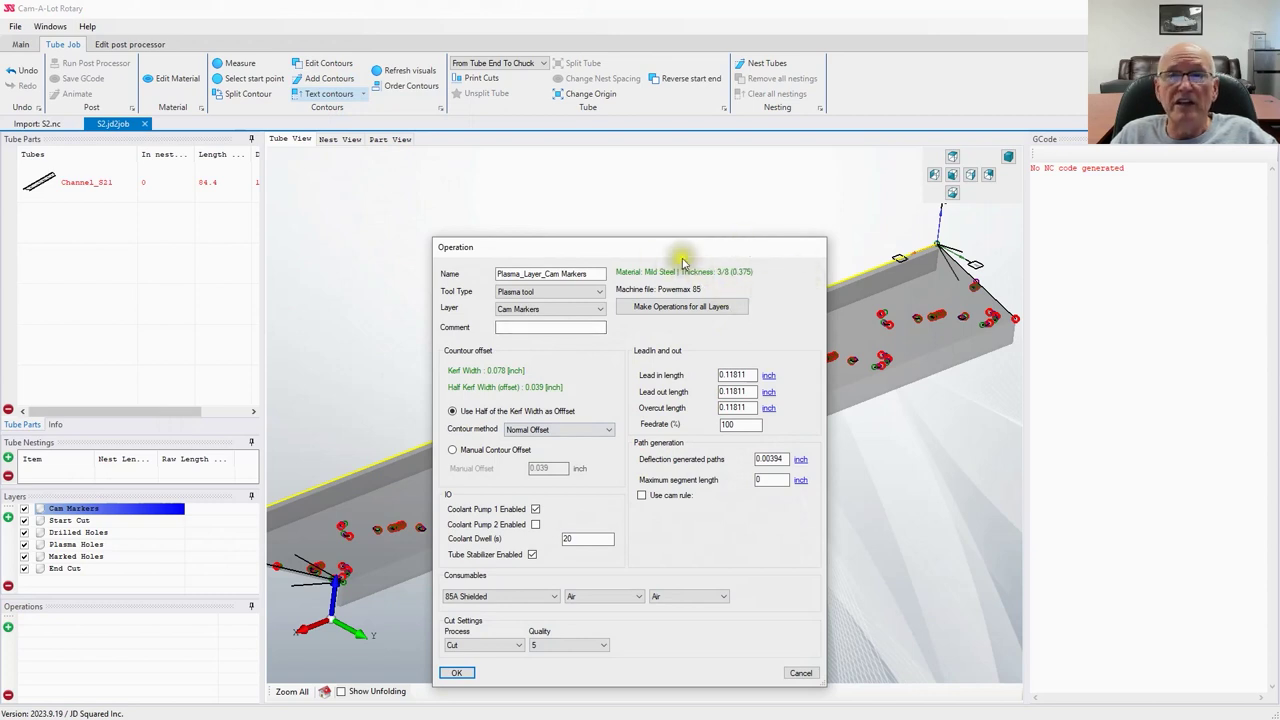
pyautogui.click(505, 597)
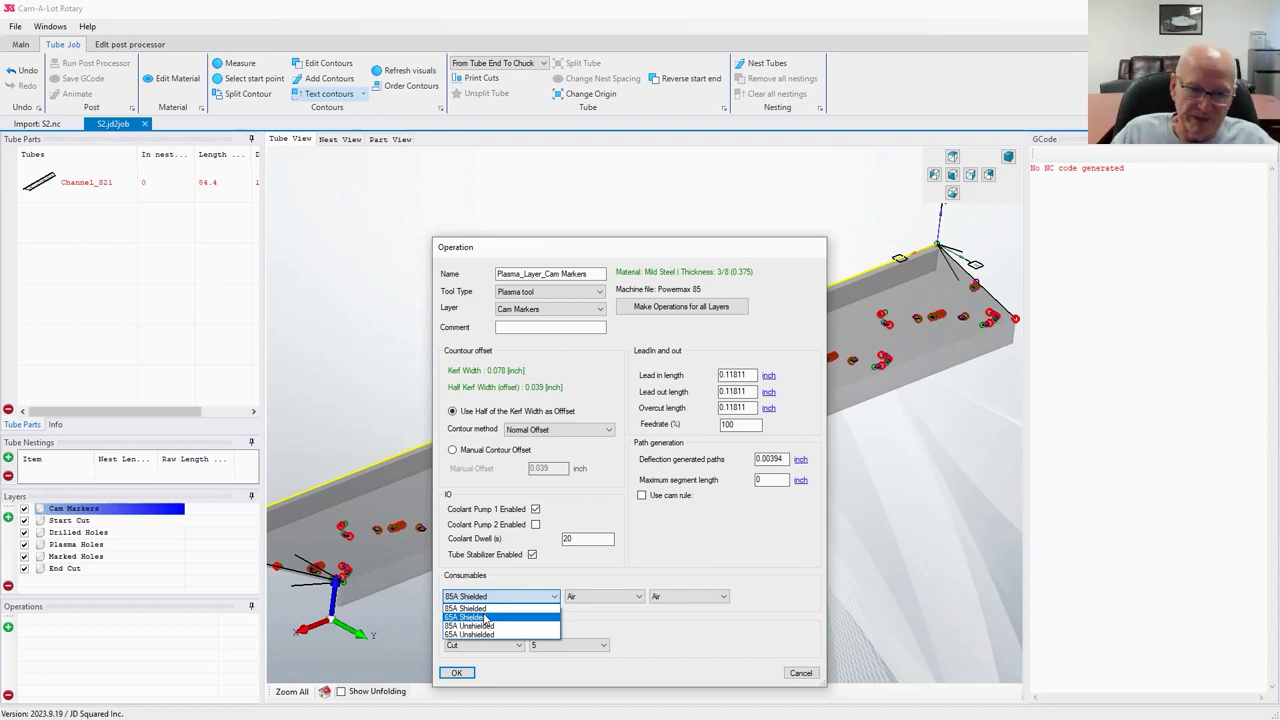
pyautogui.click(486, 617)
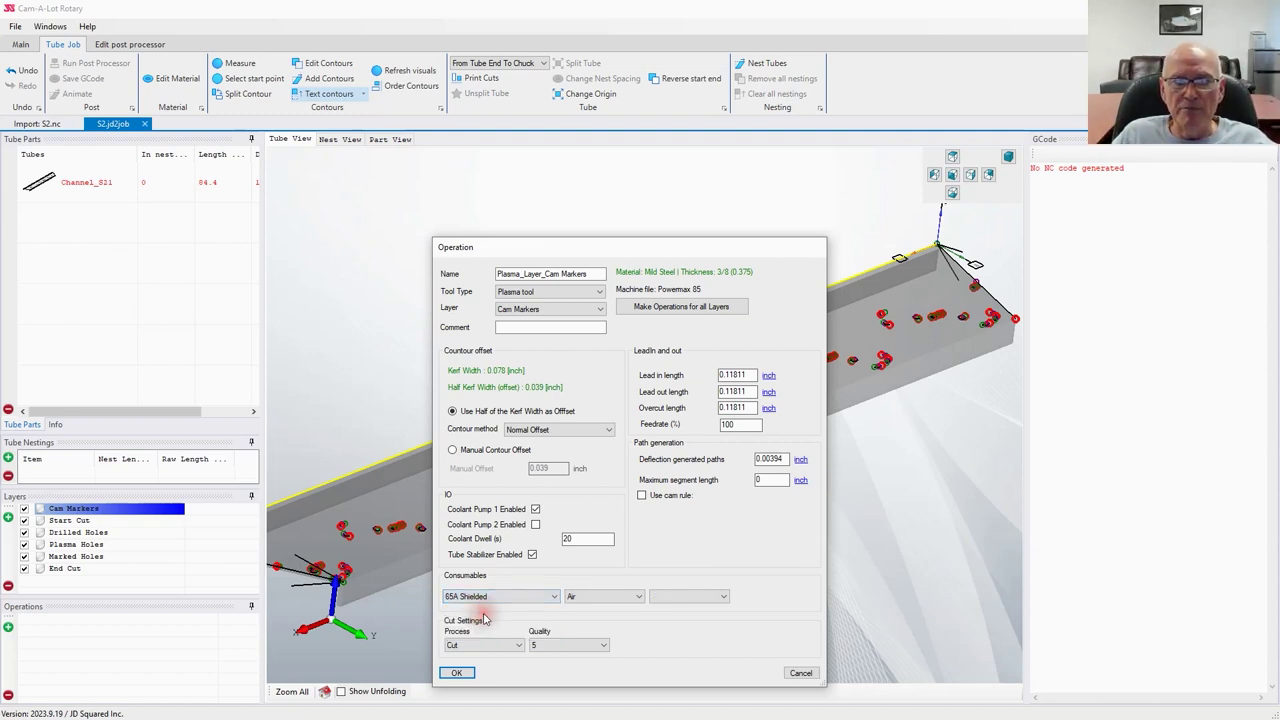
pyautogui.click(540, 309)
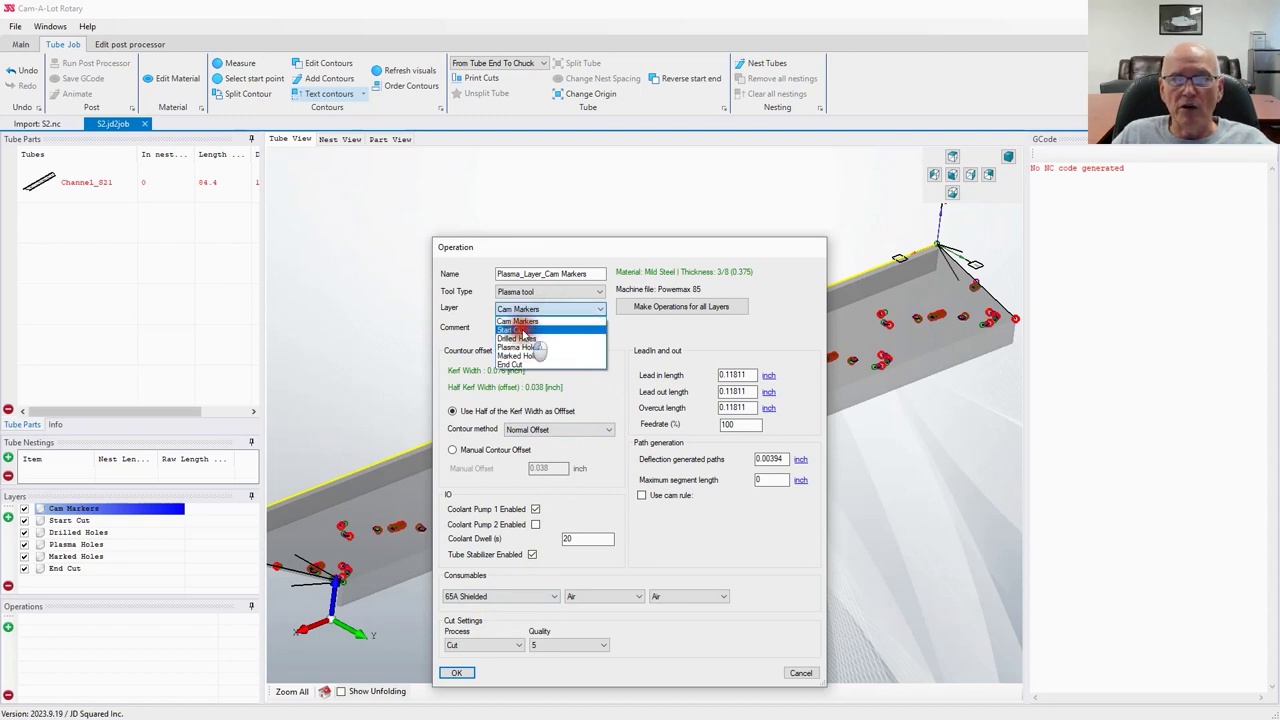
pyautogui.click(515, 329)
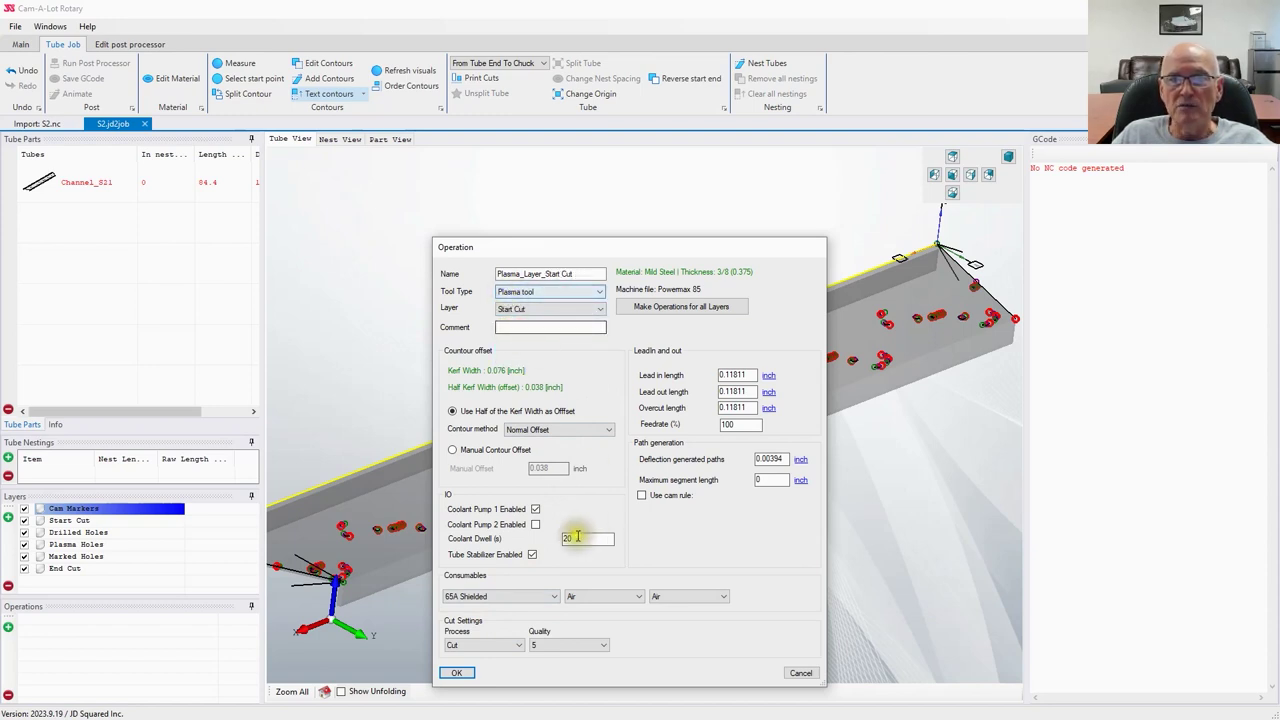
# Step: Disable Coolant Pump 1 and the tube stabilizer, set the coolant dwell to 0 s, and save the Start Cut operation
pyautogui.click(535, 509)
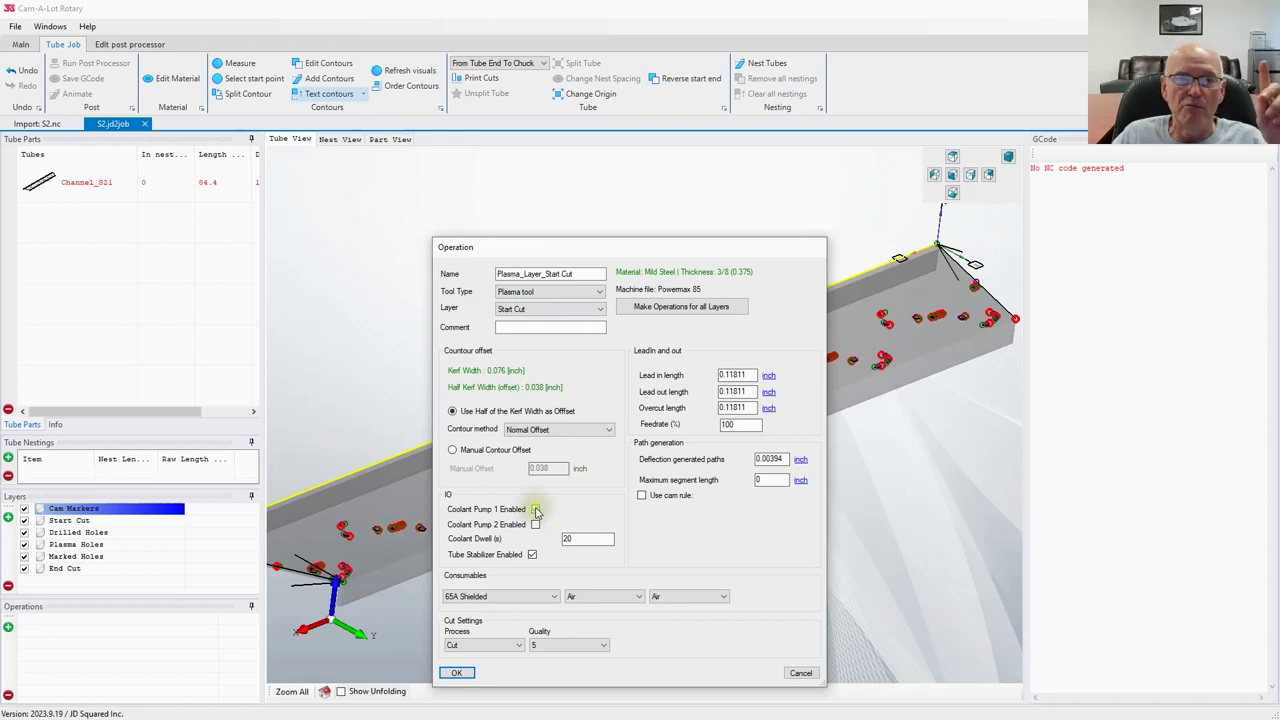
pyautogui.click(532, 557)
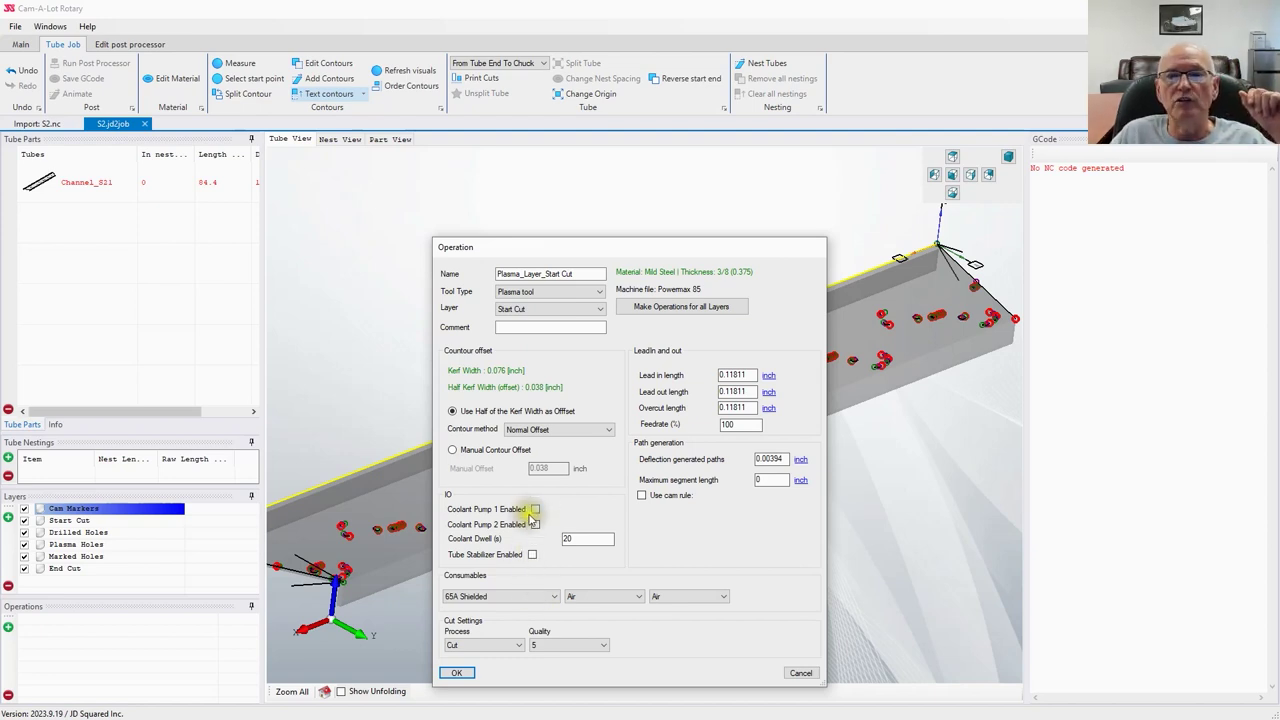
pyautogui.click(525, 565)
pyautogui.doubleClick(572, 538)
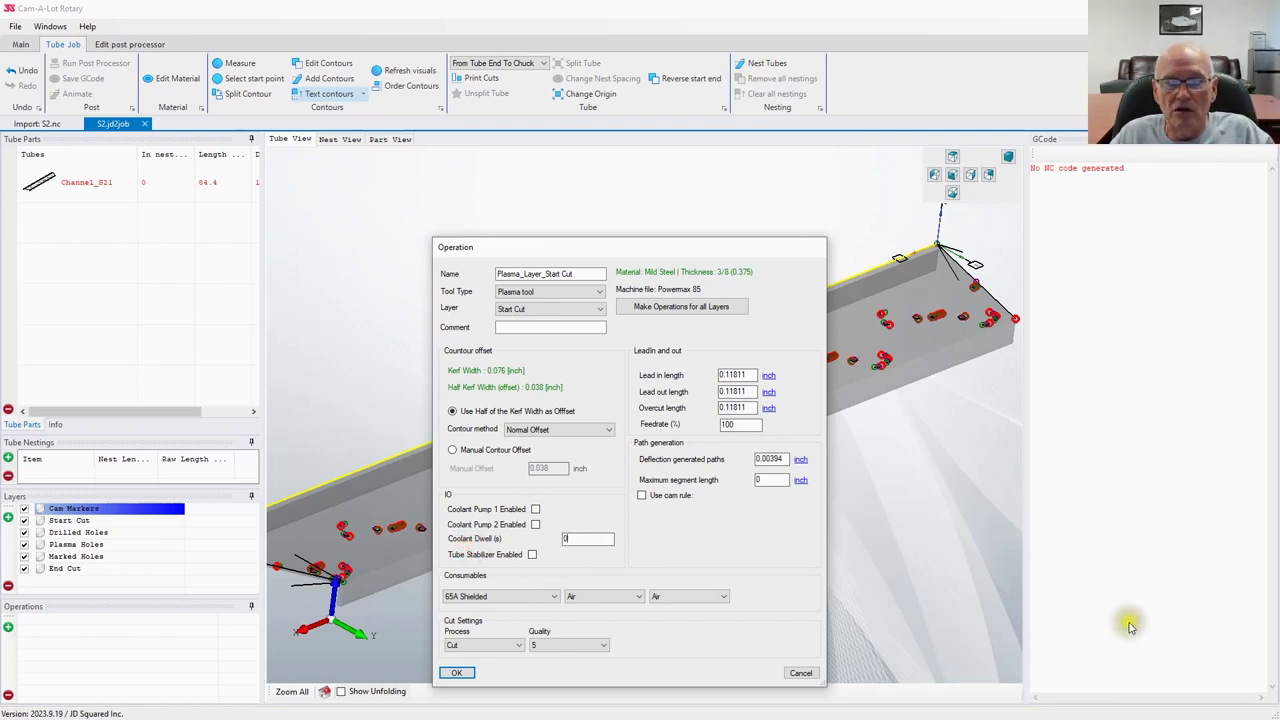
pyautogui.click(457, 671)
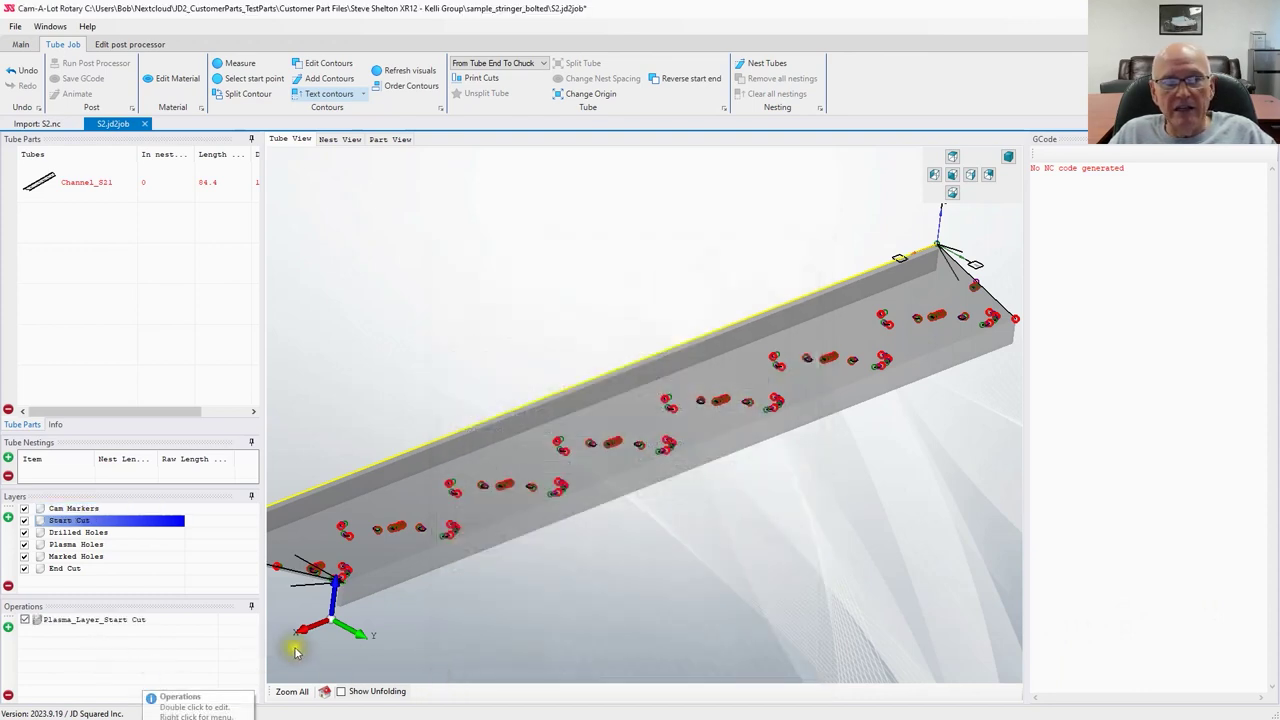
# Step: Highlight the Start Cut operation's contour on the channel to check it
pyautogui.scroll(2, 771, 517)
pyautogui.scroll(-3, 706, 543)
pyautogui.scroll(2, 706, 543)
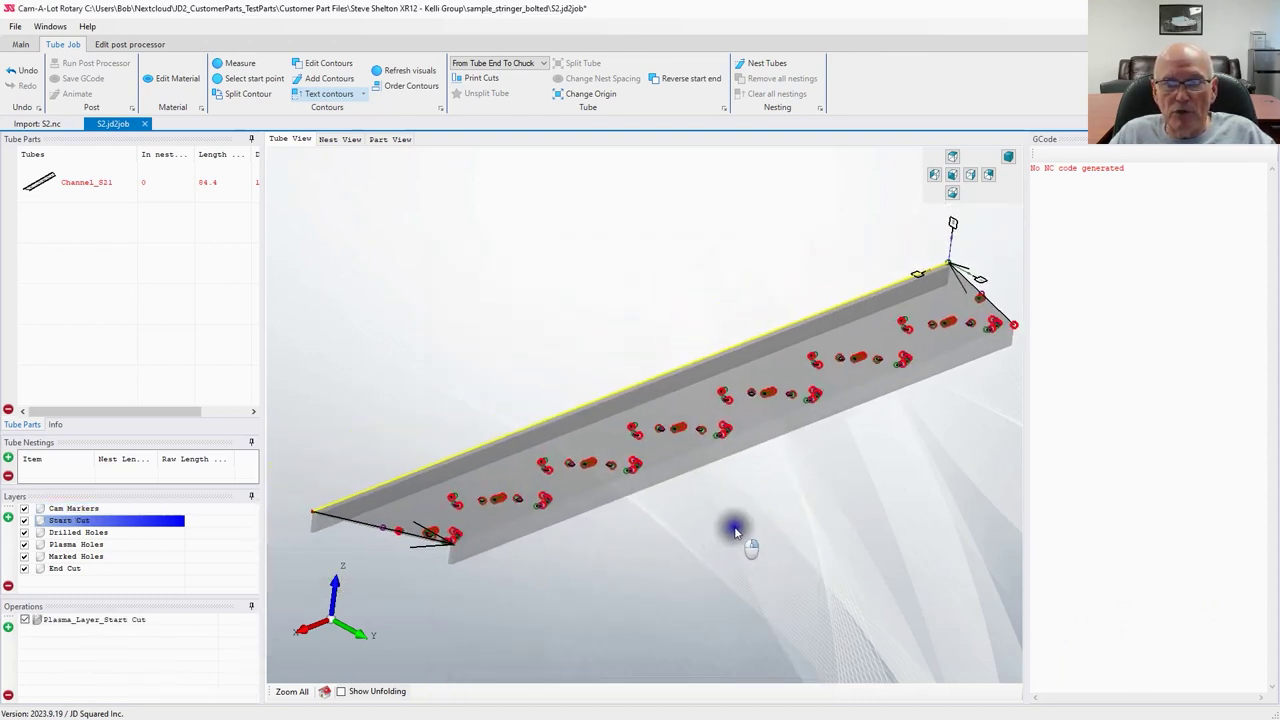
pyautogui.scroll(-2, 737, 523)
pyautogui.click(93, 620)
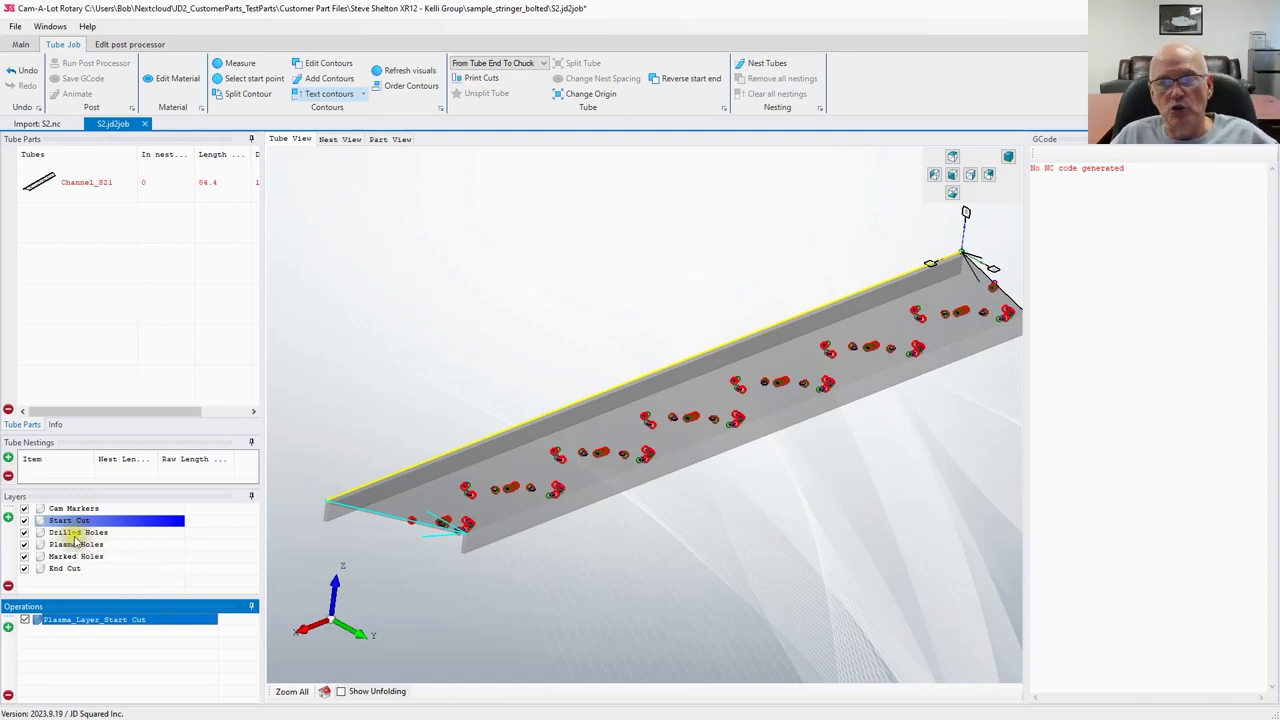
# Step: Start a new operation for the Drilled Holes layer using the Drill Head 1 tool type
pyautogui.click(8, 628)
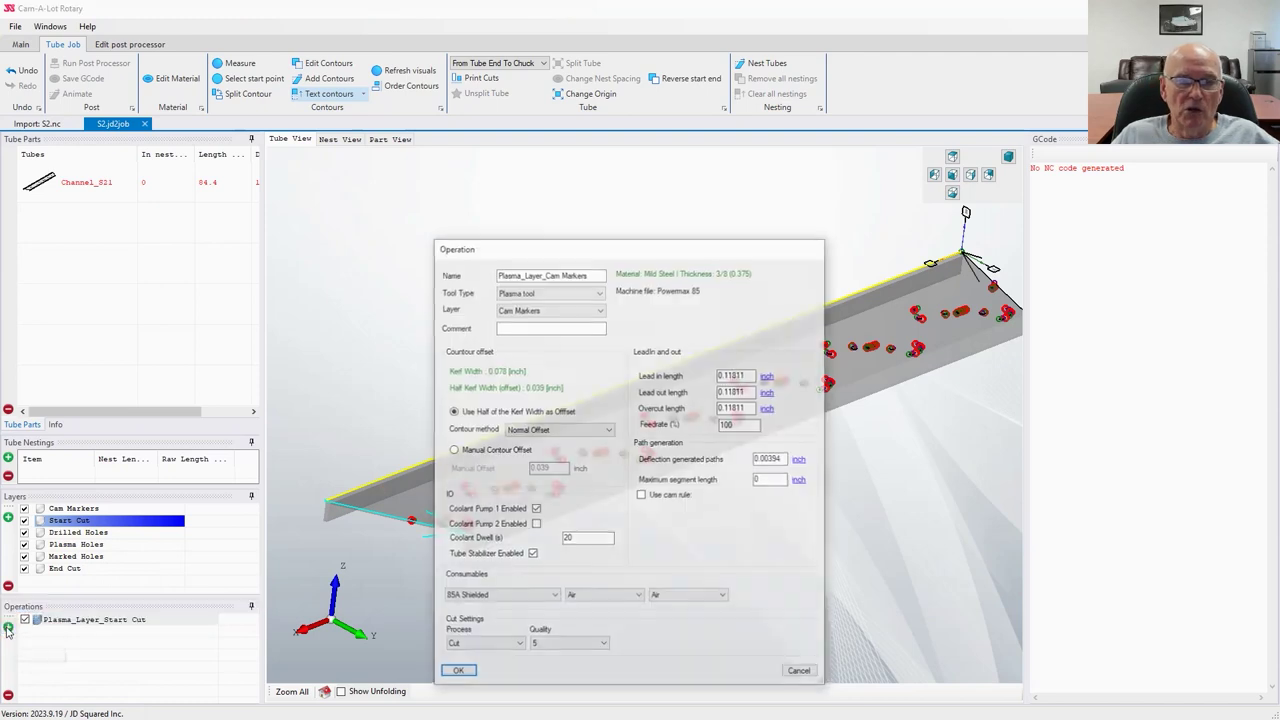
pyautogui.click(520, 309)
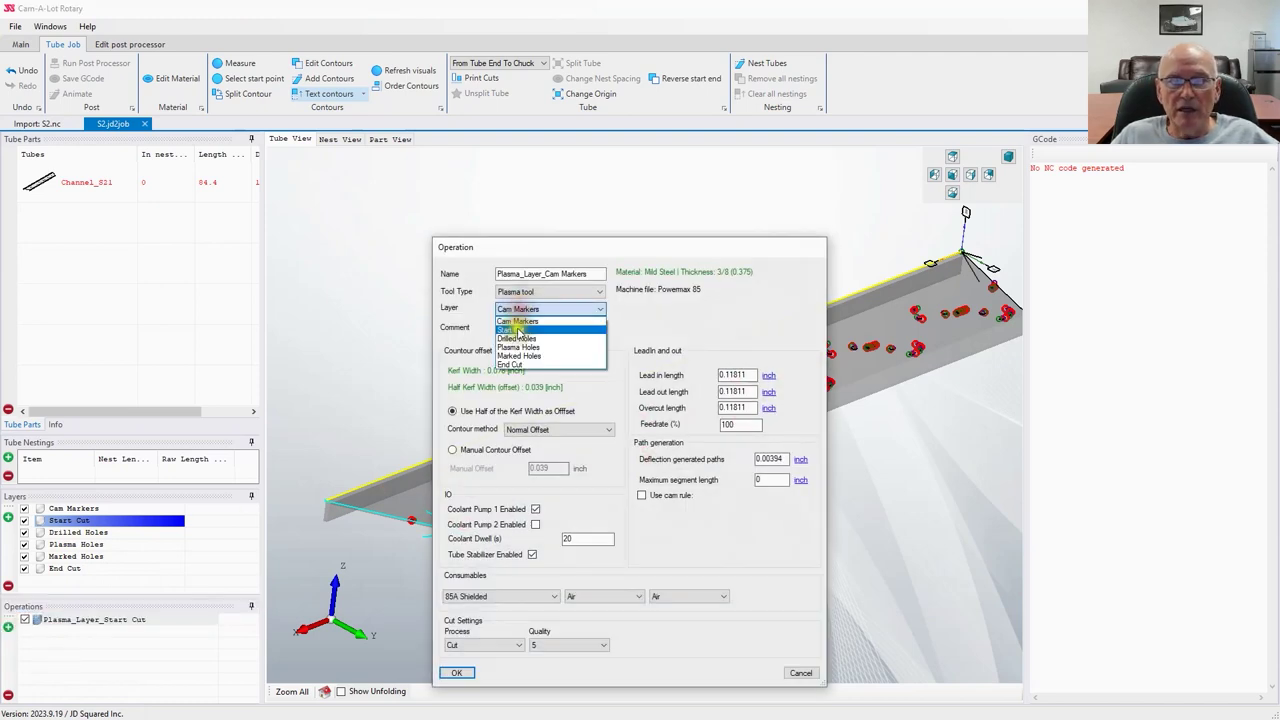
pyautogui.click(514, 334)
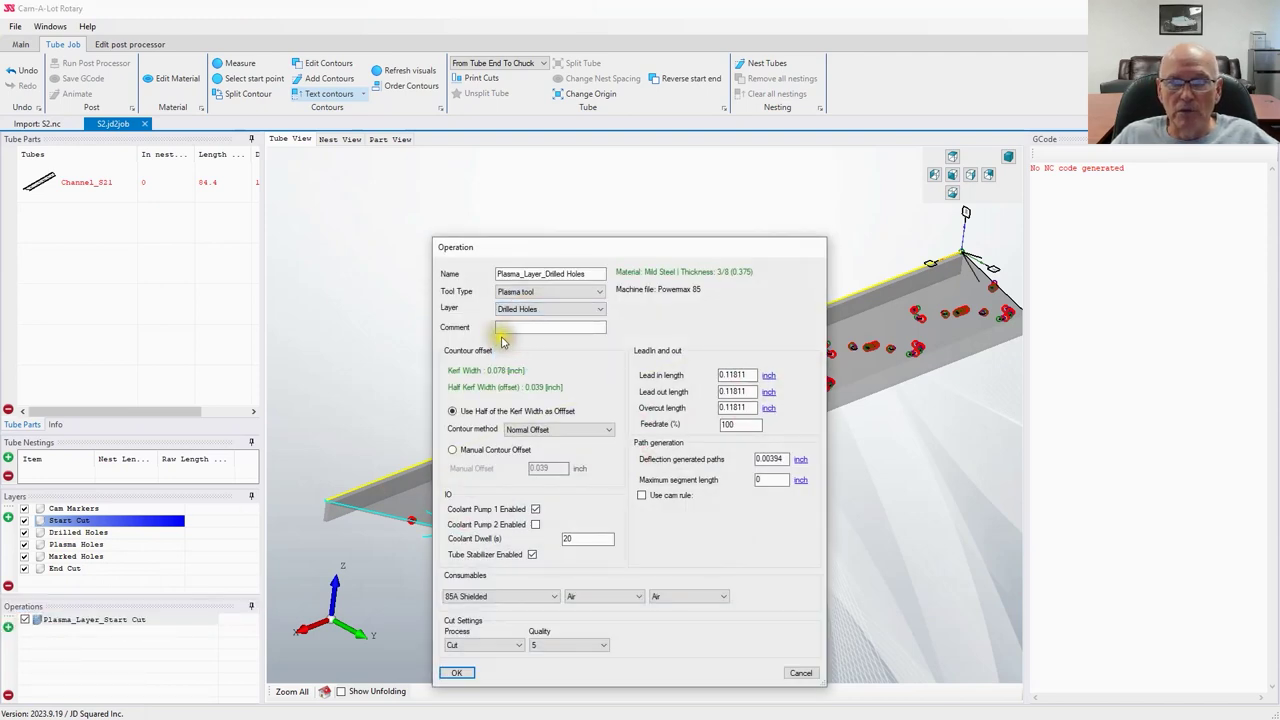
pyautogui.click(548, 291)
pyautogui.click(537, 333)
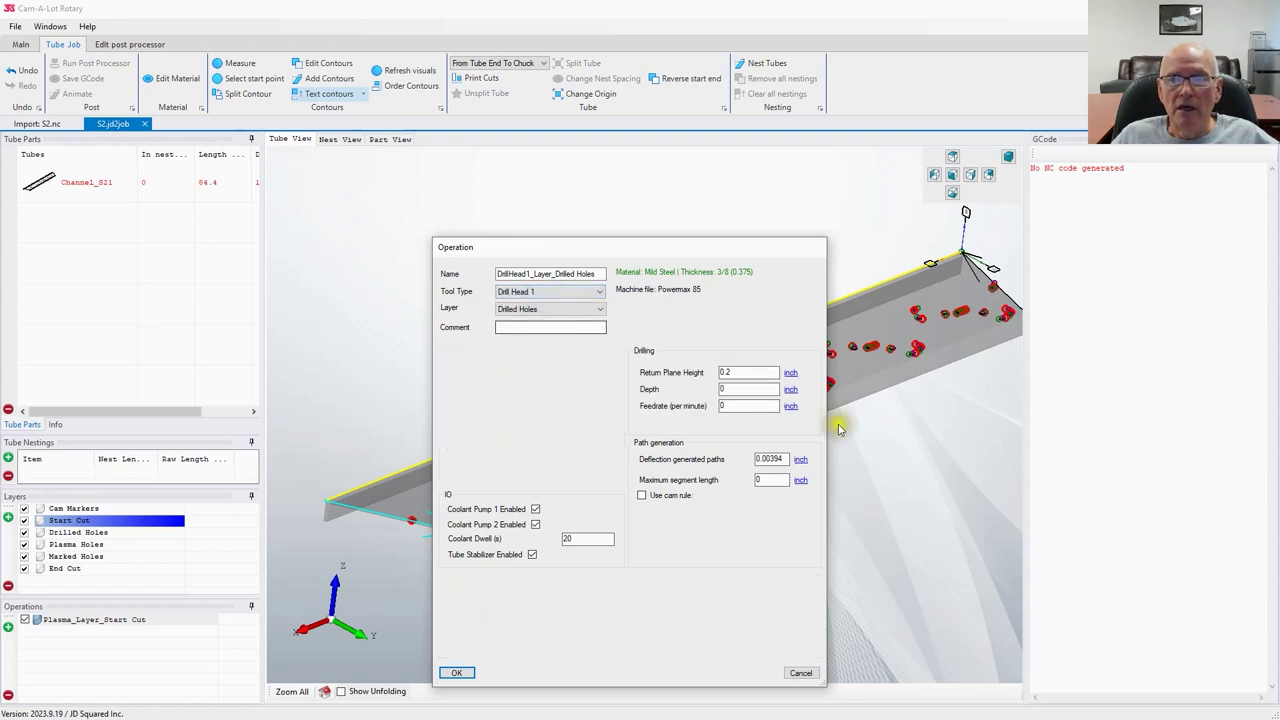
# Step: For the drilling operation, disable Coolant Pump 1 and the tube stabilizer, keep Coolant Pump 2 enabled, and set the coolant dwell to 5 s
pyautogui.click(535, 509)
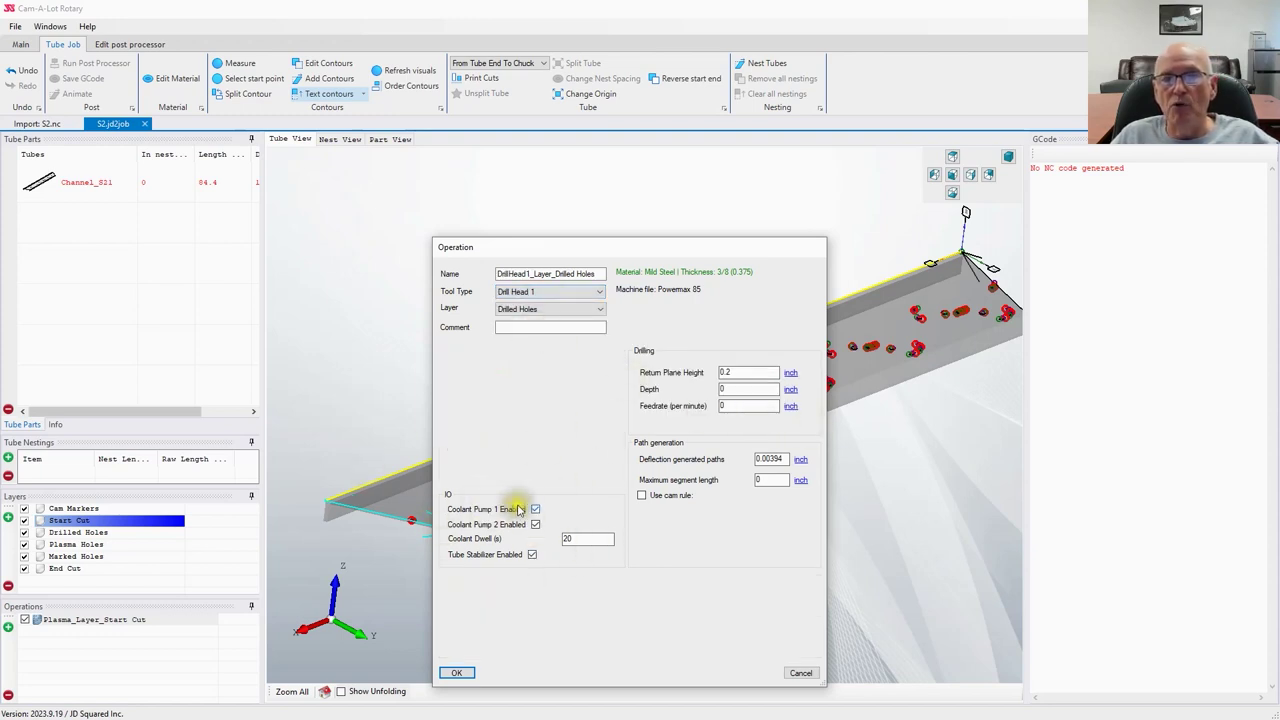
pyautogui.click(536, 510)
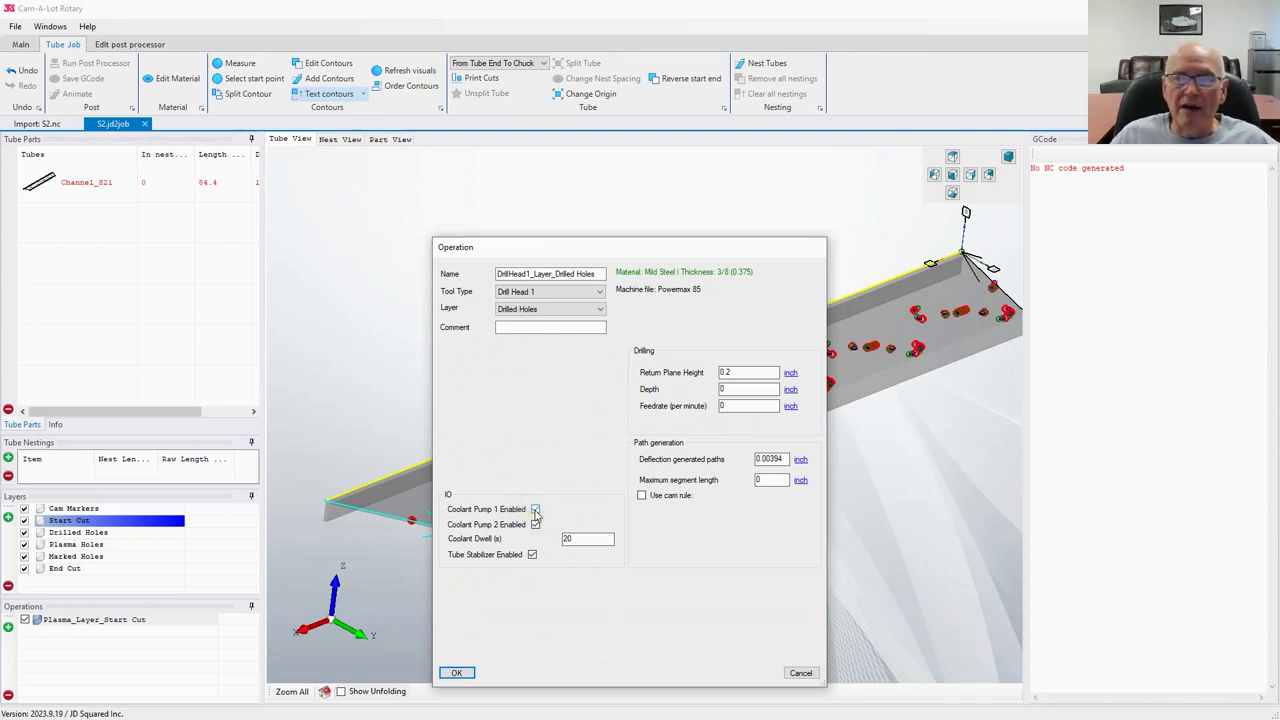
pyautogui.click(536, 510)
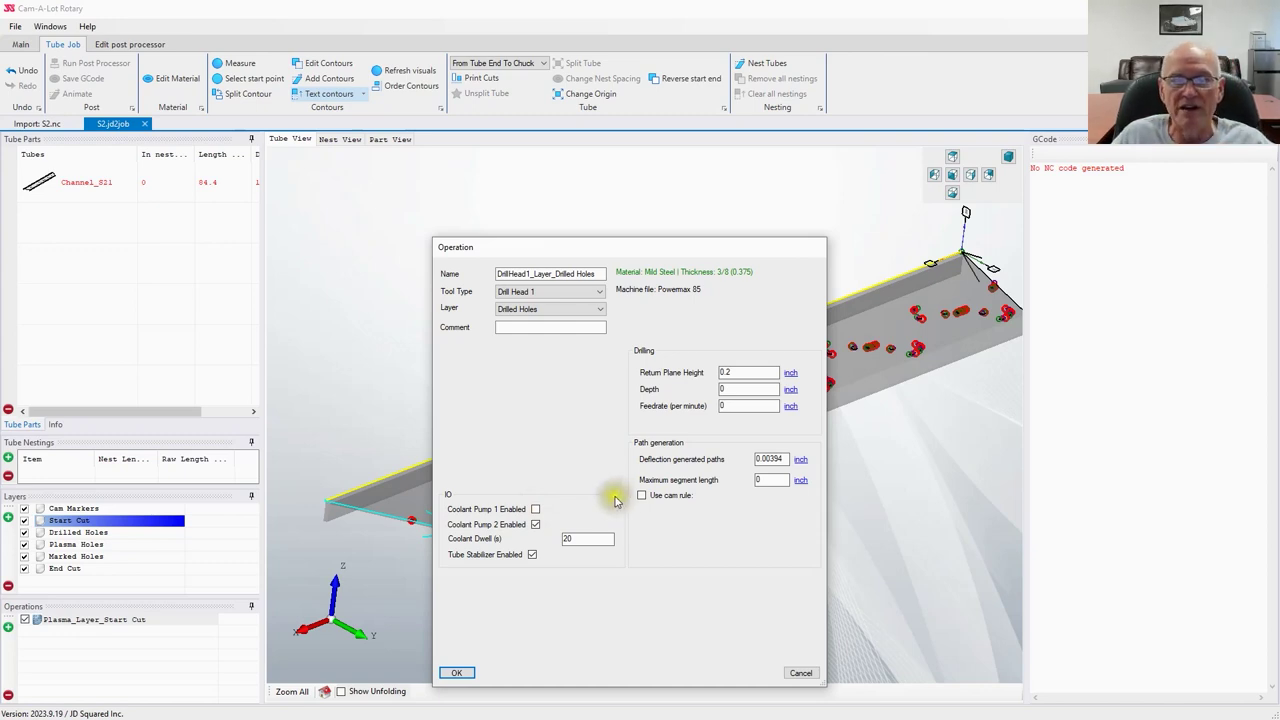
pyautogui.click(535, 525)
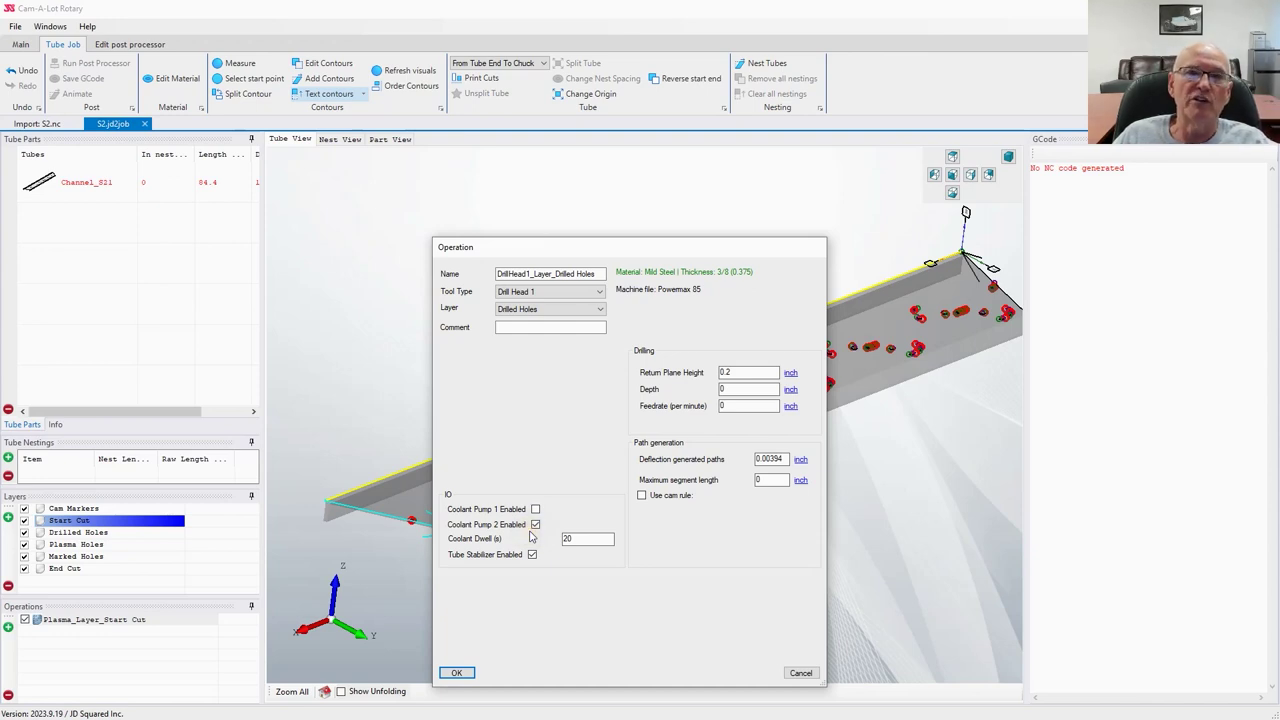
pyautogui.doubleClick(586, 538)
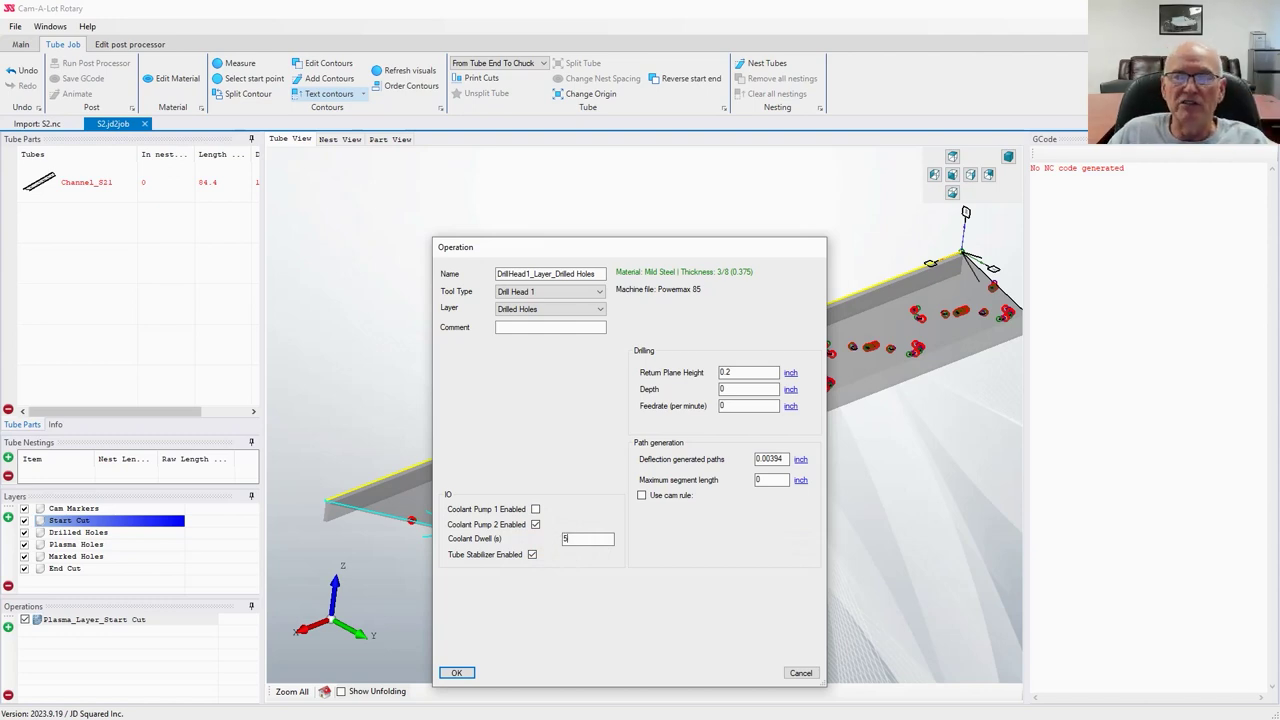
pyautogui.click(586, 538)
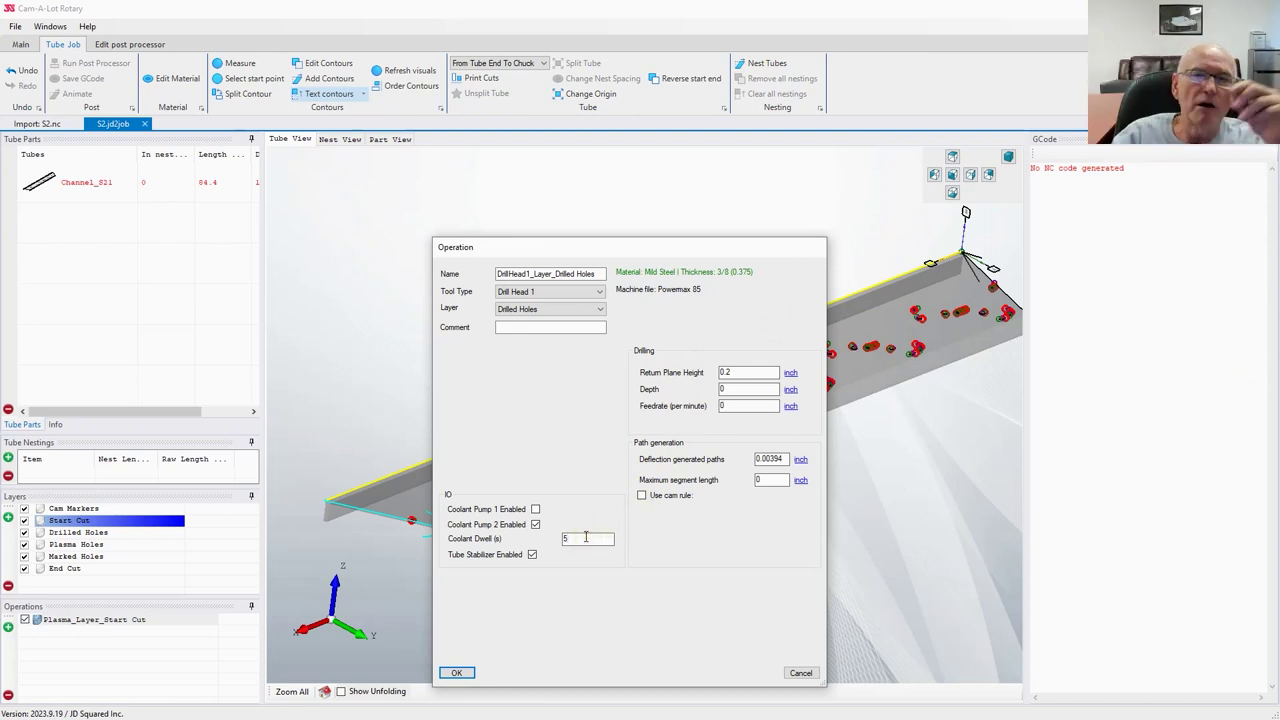
pyautogui.click(532, 556)
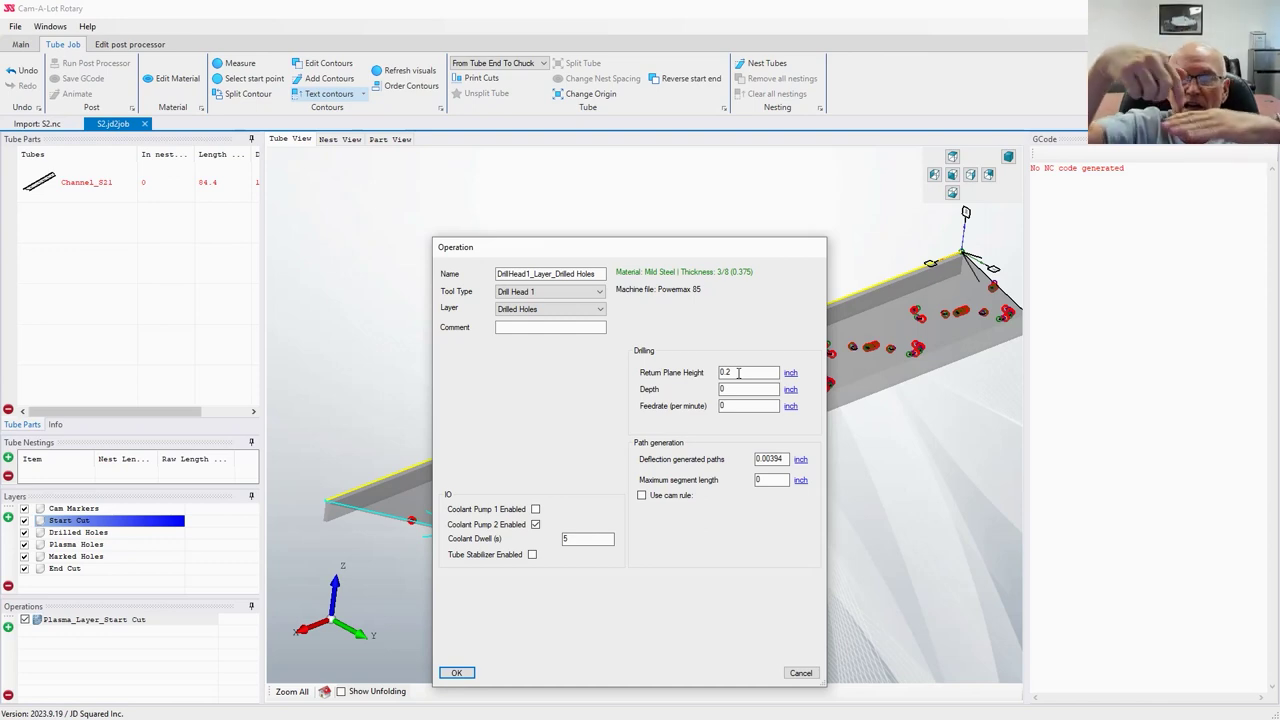
# Step: Check the available units for the return plane height and keep it at 0.2 inch
pyautogui.doubleClick(738, 372)
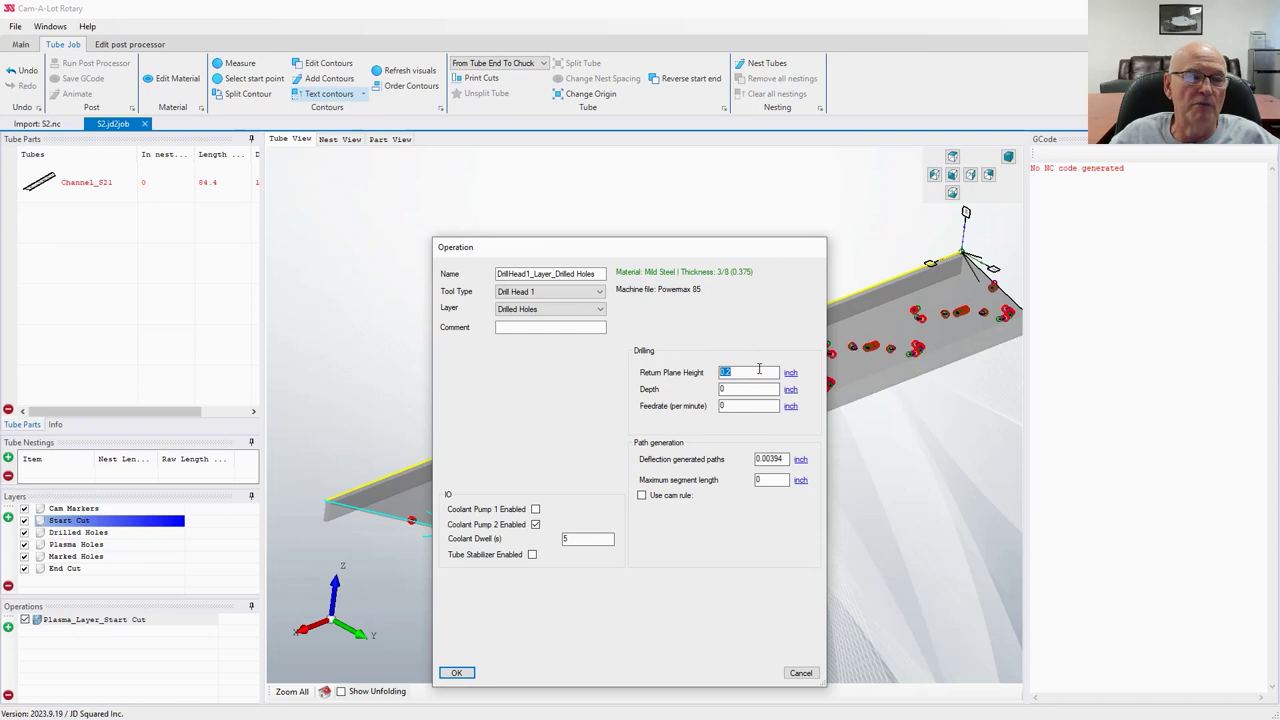
pyautogui.click(790, 373)
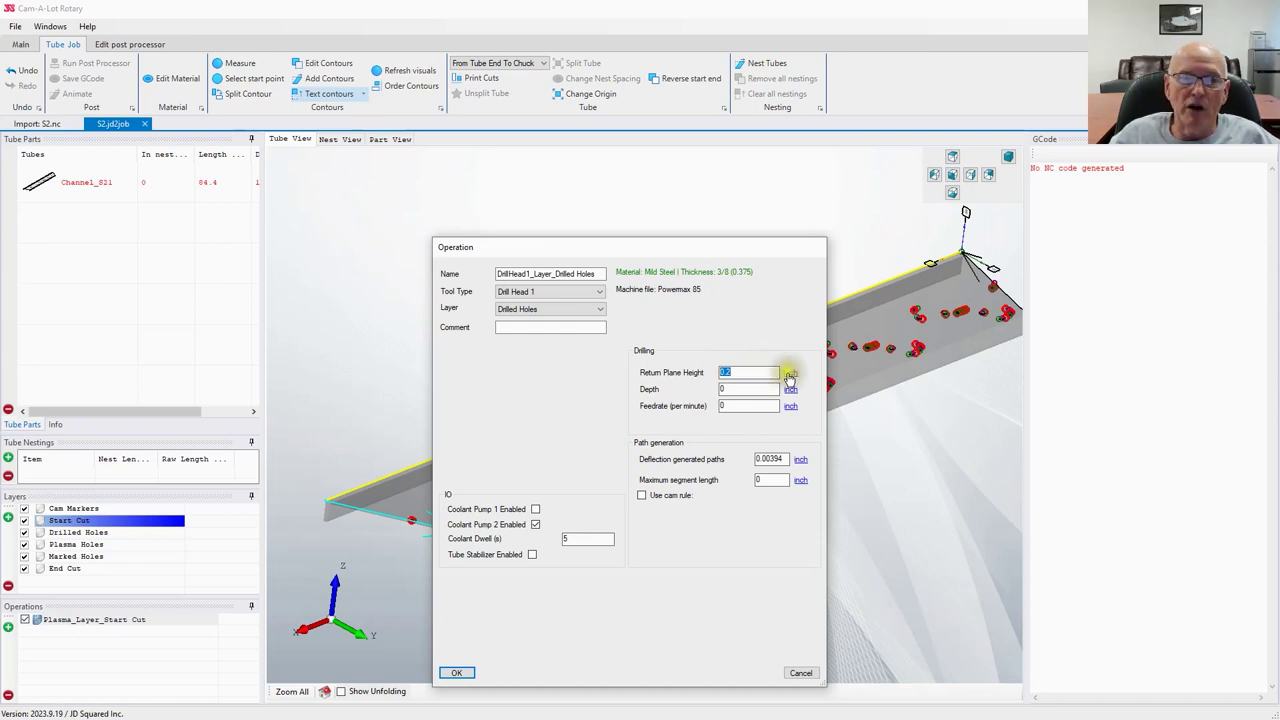
pyautogui.click(790, 374)
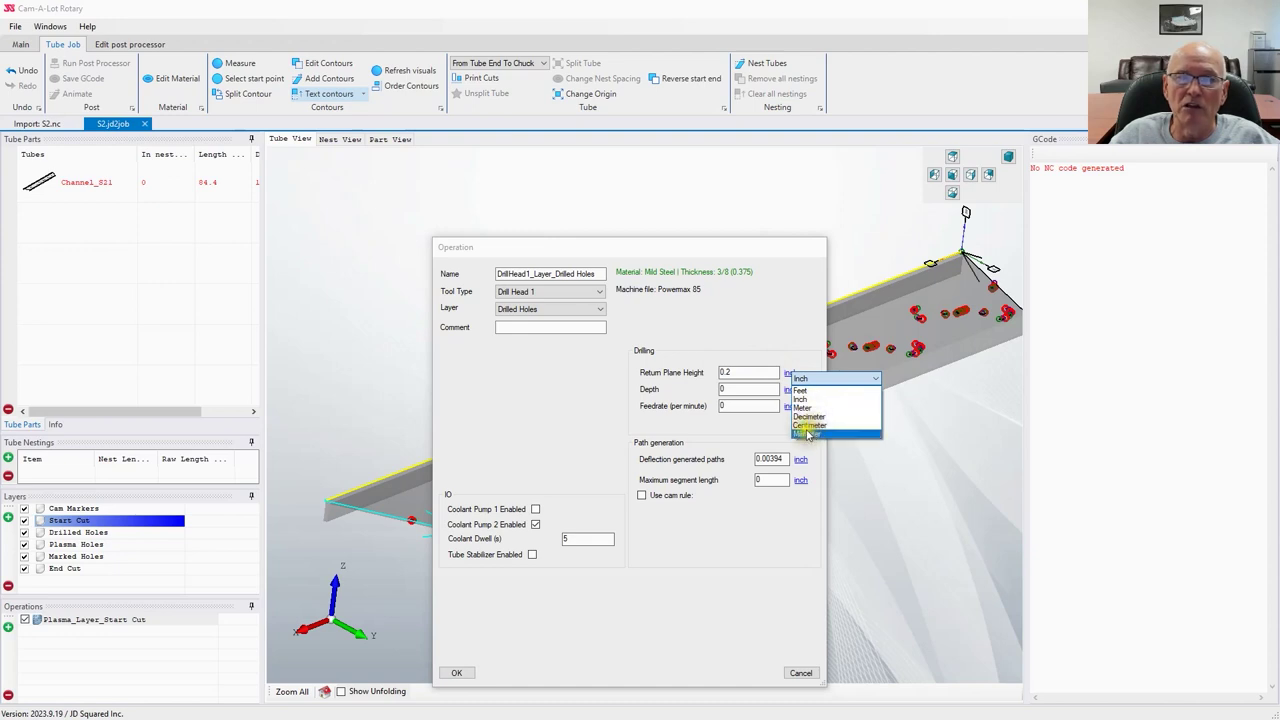
pyautogui.click(788, 331)
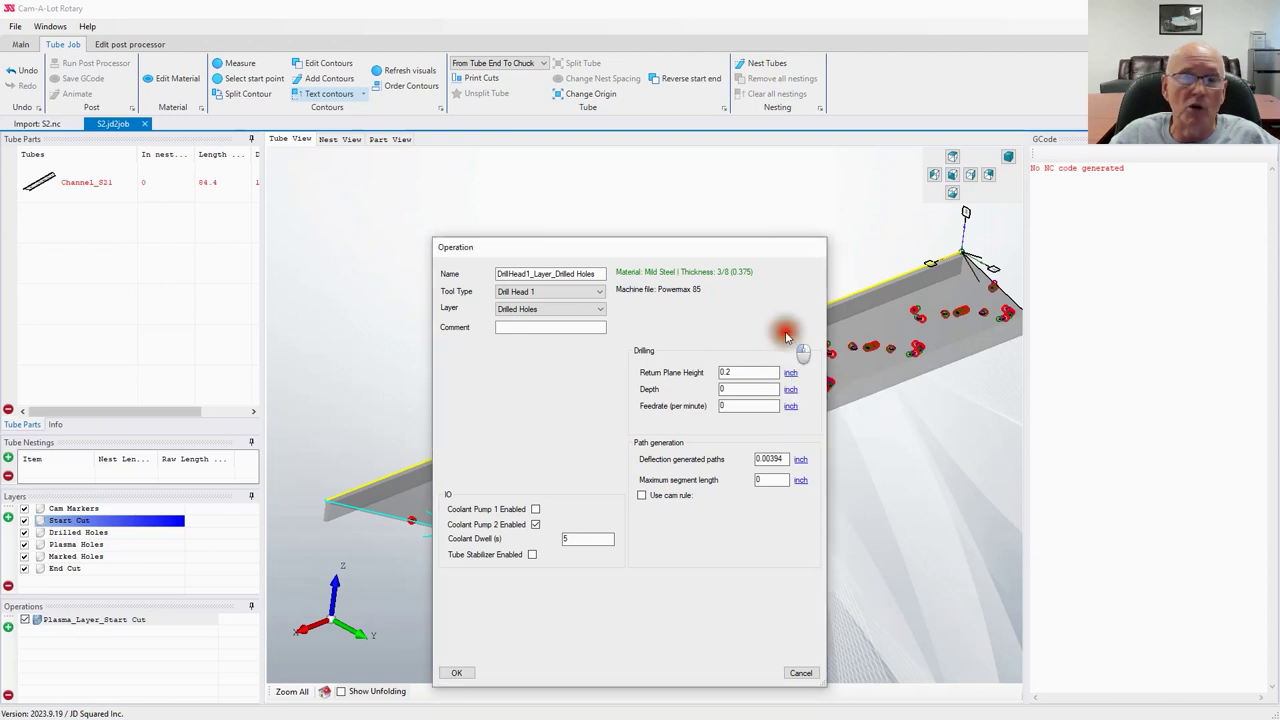
# Step: Set the drilling depth to 0.5 inch
pyautogui.click(735, 389)
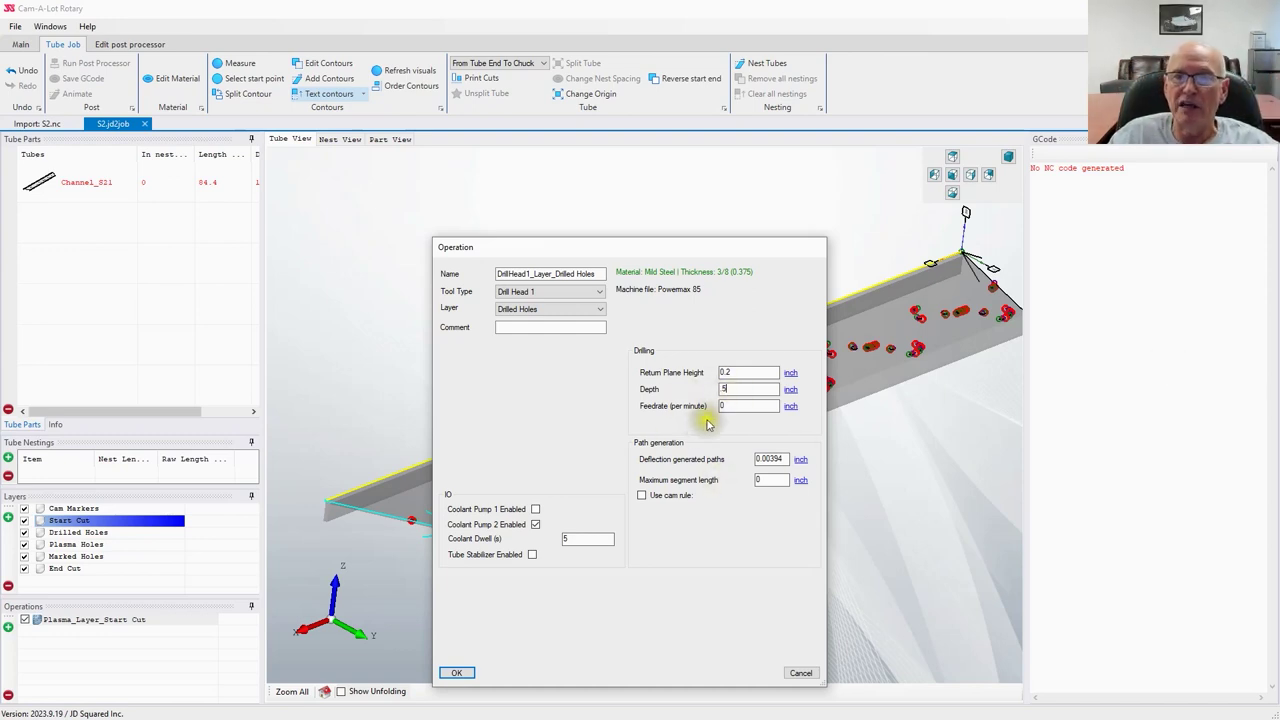
pyautogui.press('BackSpace')
pyautogui.write('0.5')
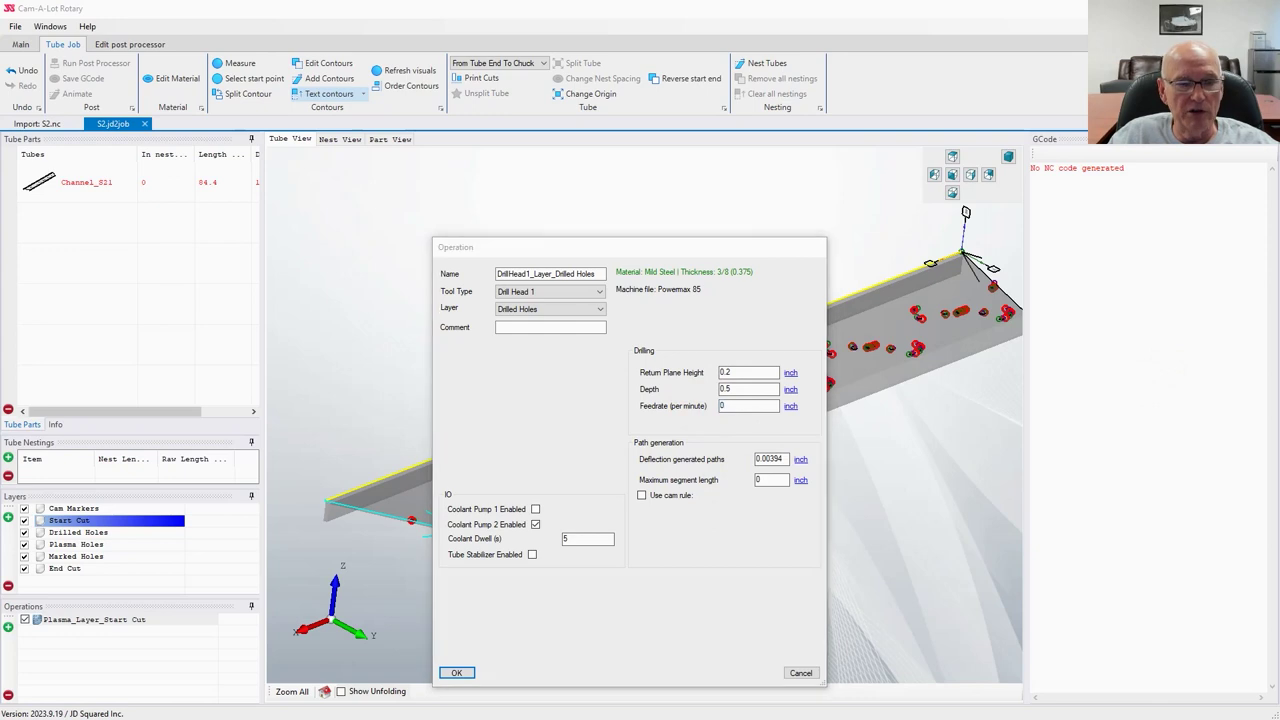
# Step: Calculate the drilling feedrate as 0.004 × 450 in the Calculator
pyautogui.click(800, 308)
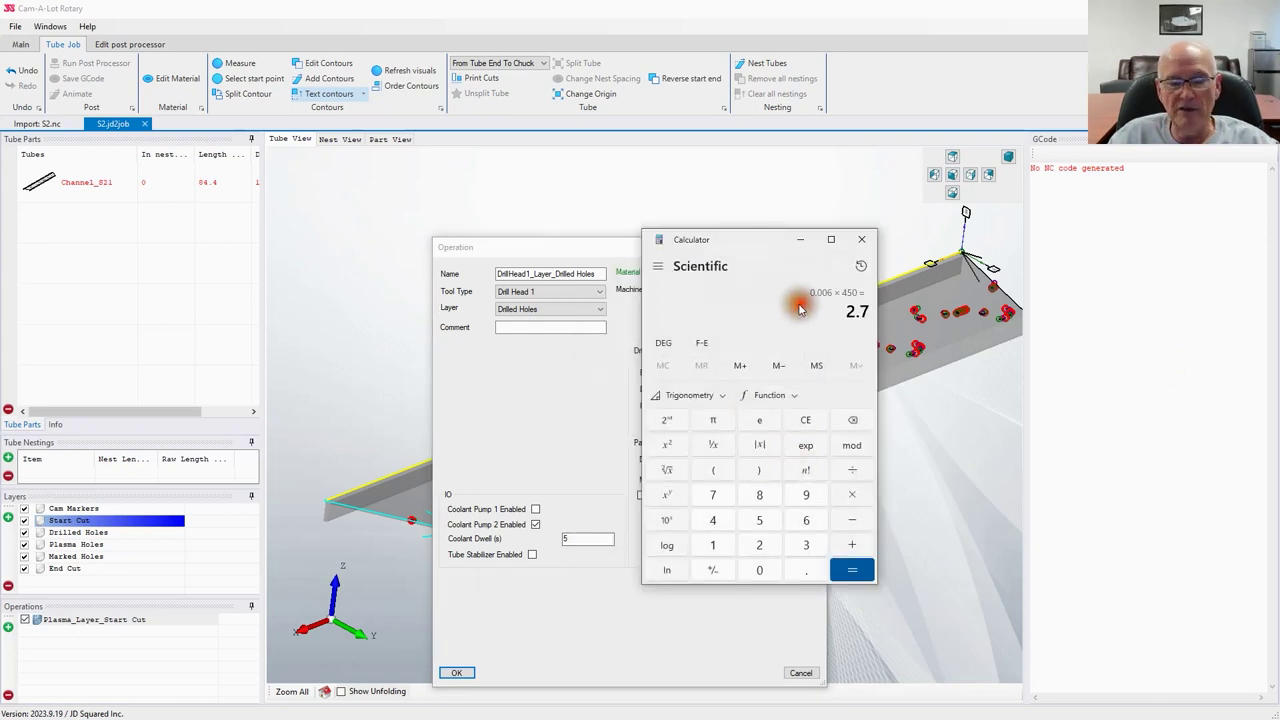
pyautogui.press('Escape')
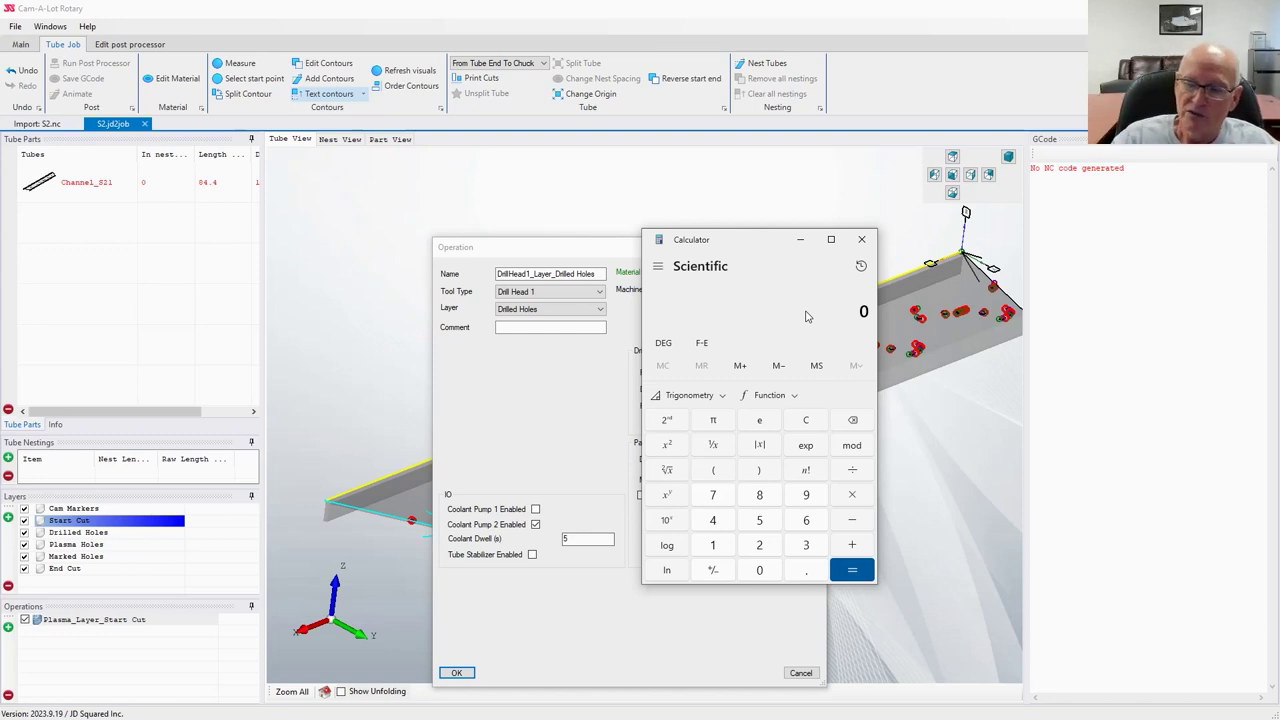
pyautogui.write('004')
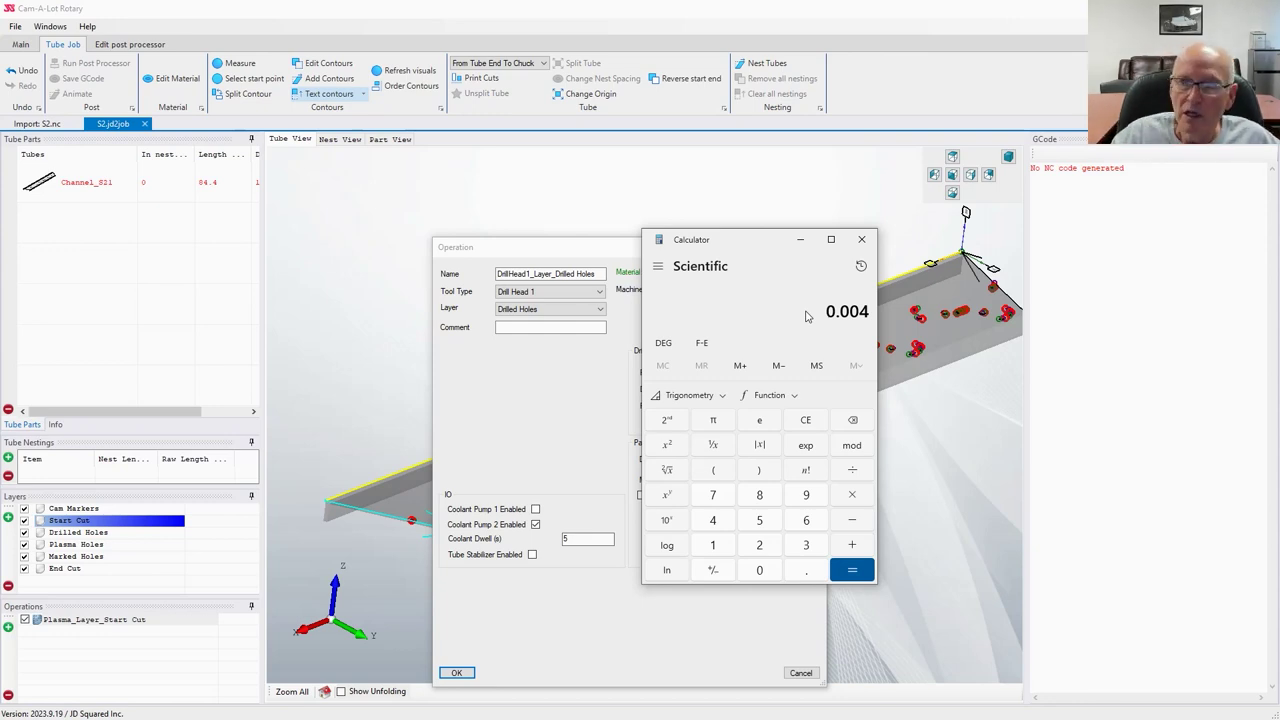
pyautogui.click(807, 316)
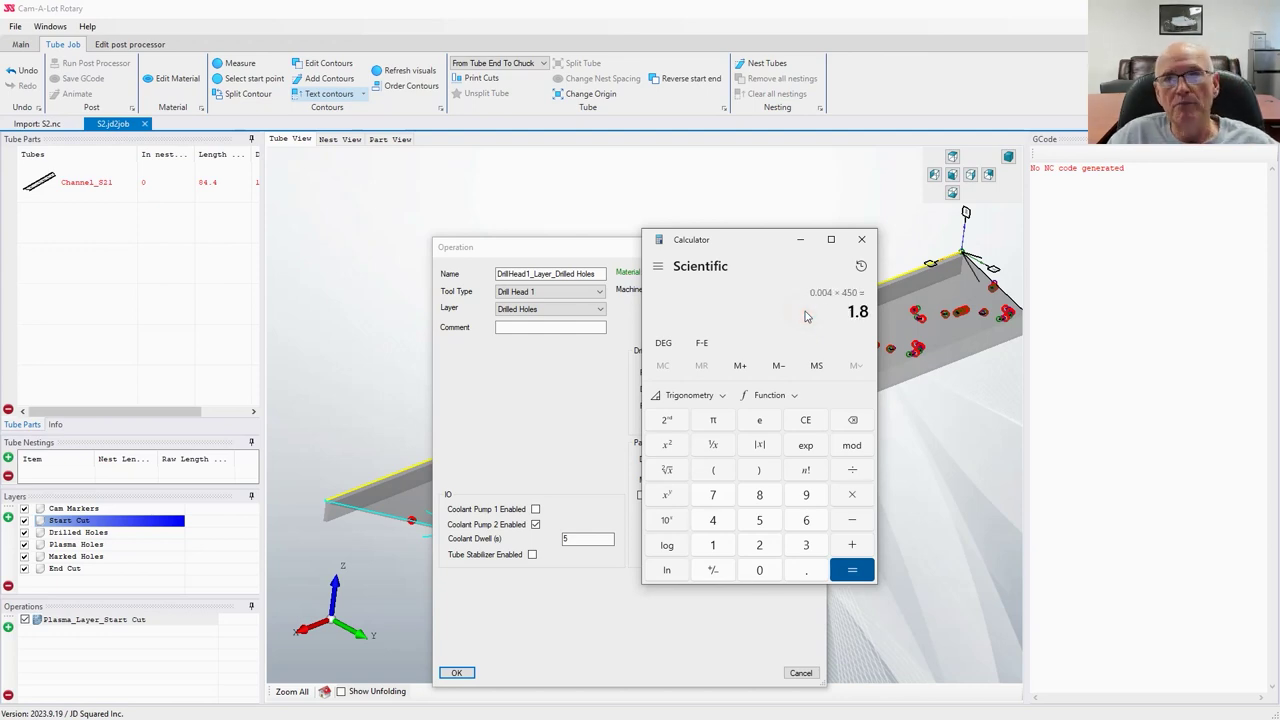
pyautogui.click(865, 241)
# Step: Set the drilling feedrate to 1.8 inch per minute, save the operation, and highlight its holes on the channel
pyautogui.click(748, 405)
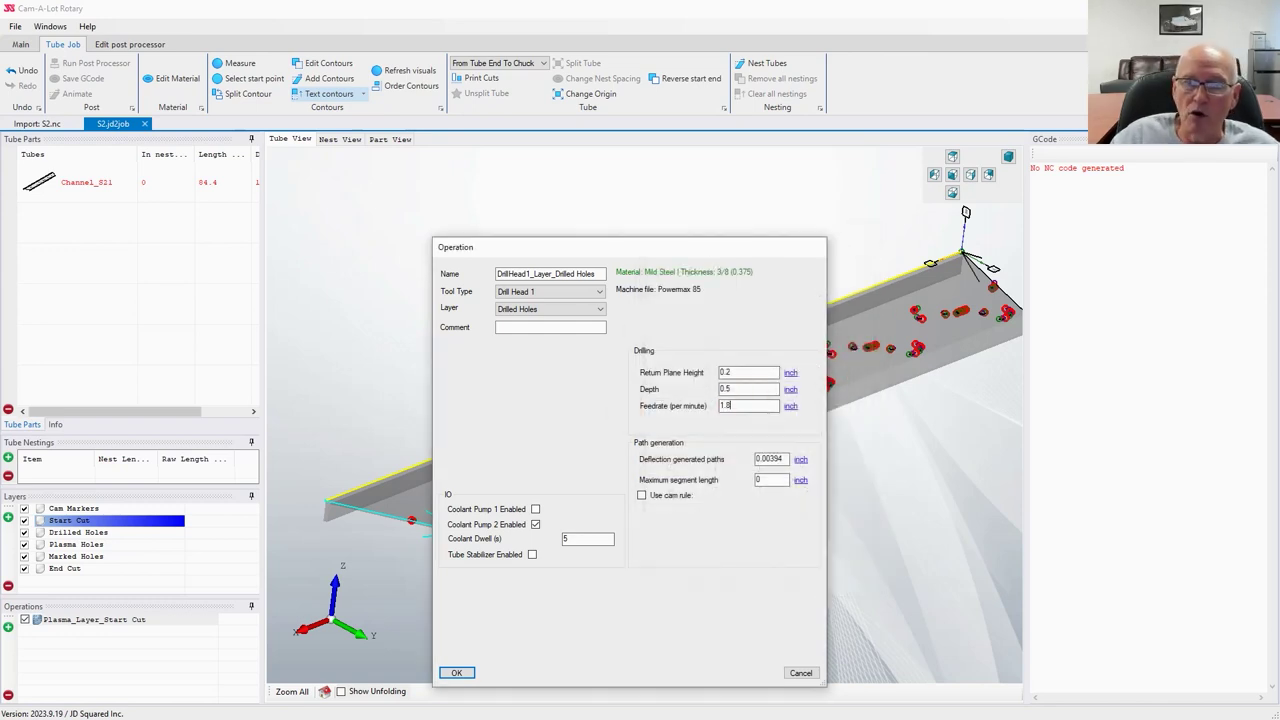
pyautogui.click(456, 672)
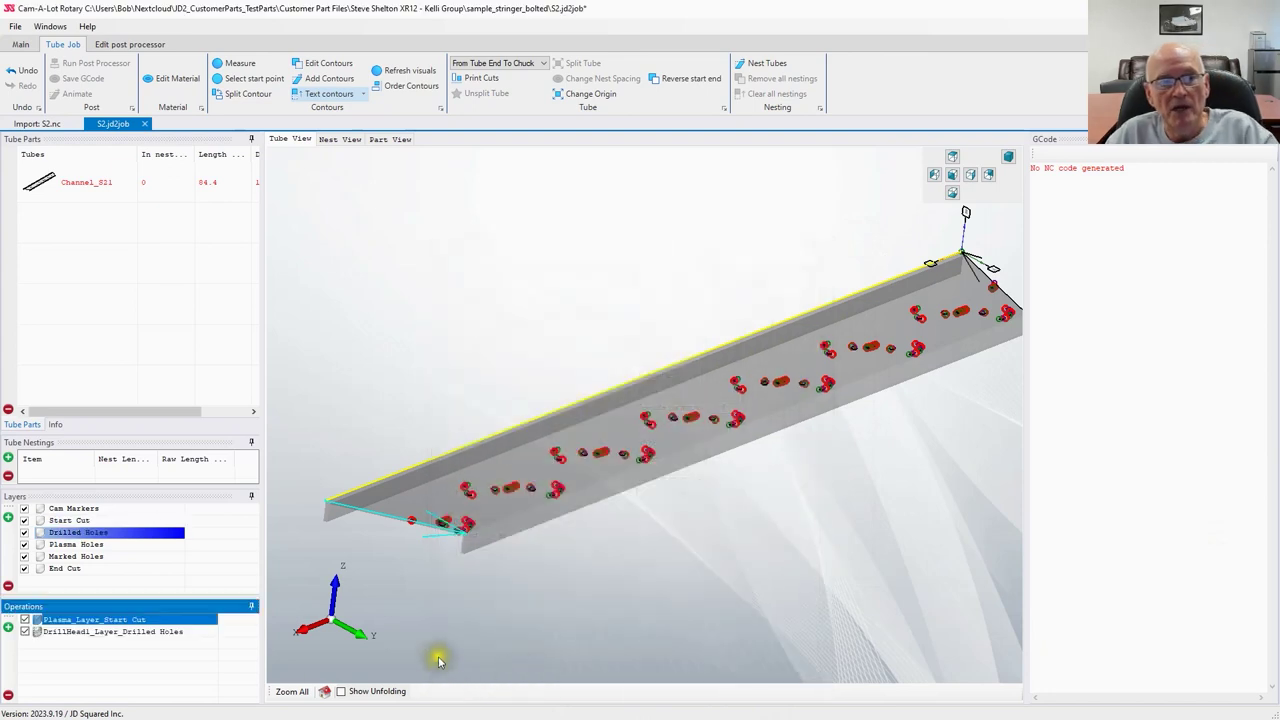
pyautogui.click(118, 633)
pyautogui.scroll(2, 414, 523)
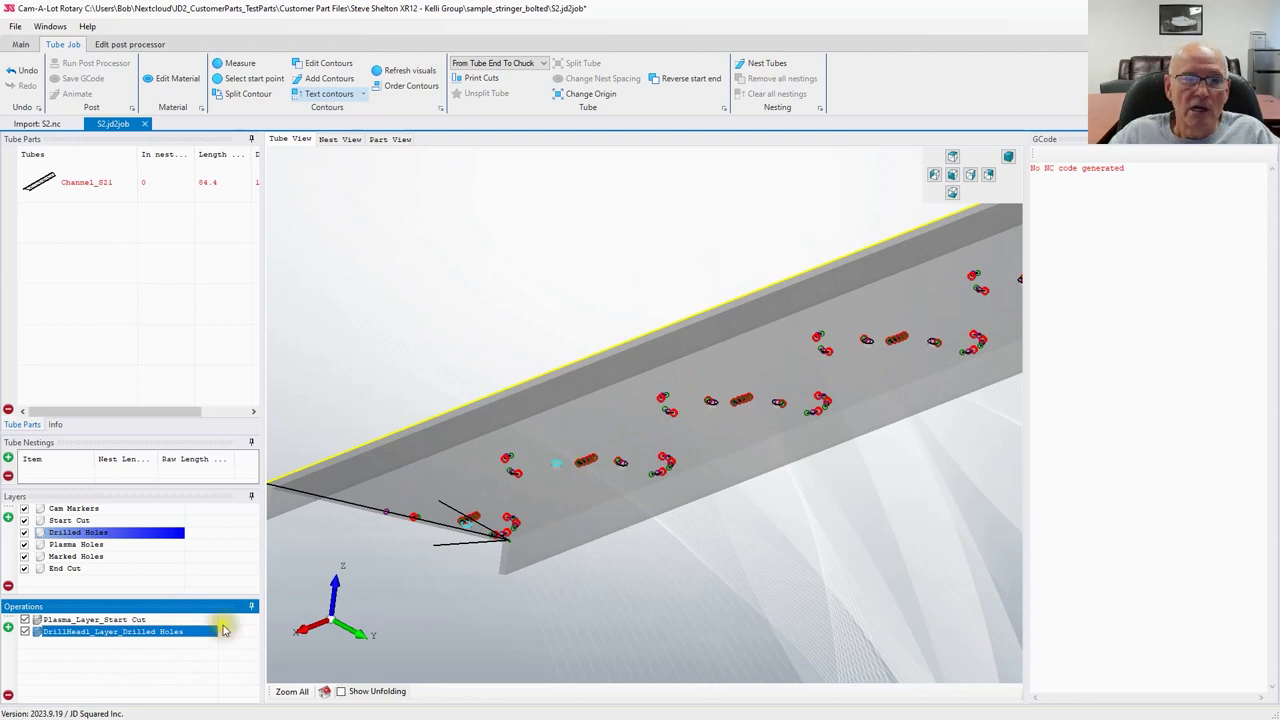
# Step: Start a new plasma operation with 65A Shielded consumables, Coolant Pump 1 and the tube stabilizer disabled, and a coolant dwell of 0 s
pyautogui.click(8, 627)
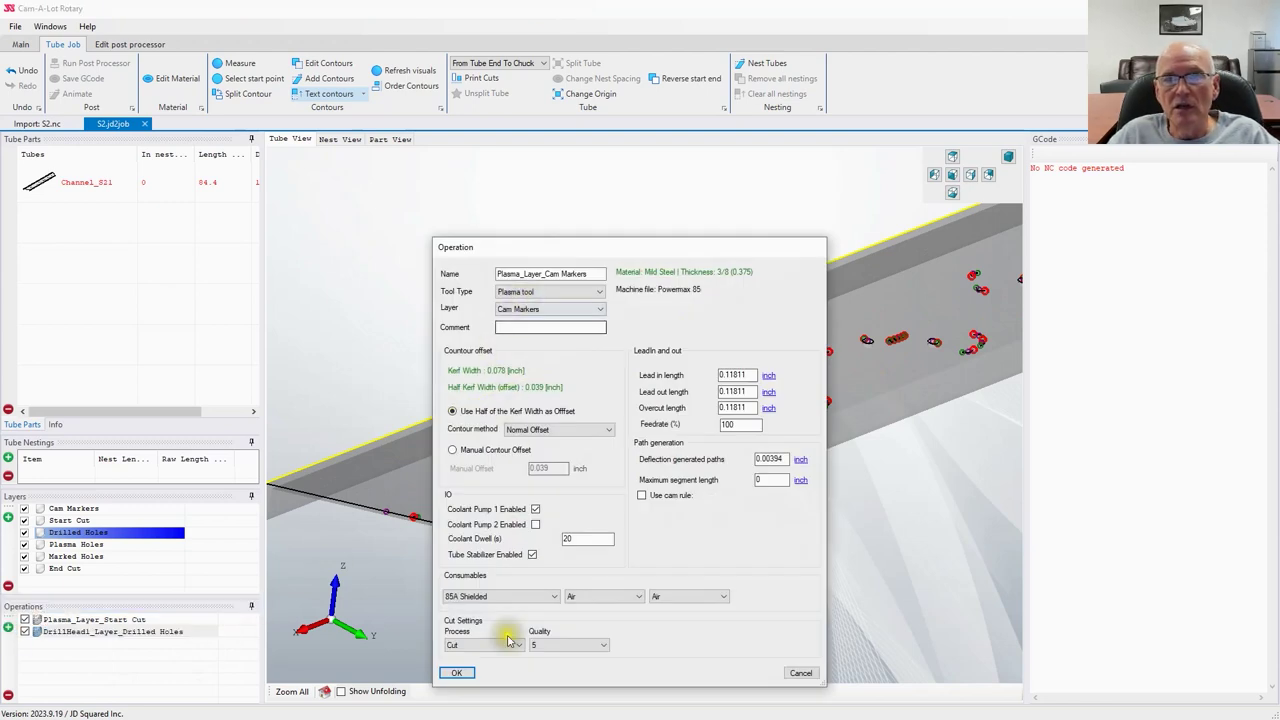
pyautogui.click(490, 595)
pyautogui.click(468, 617)
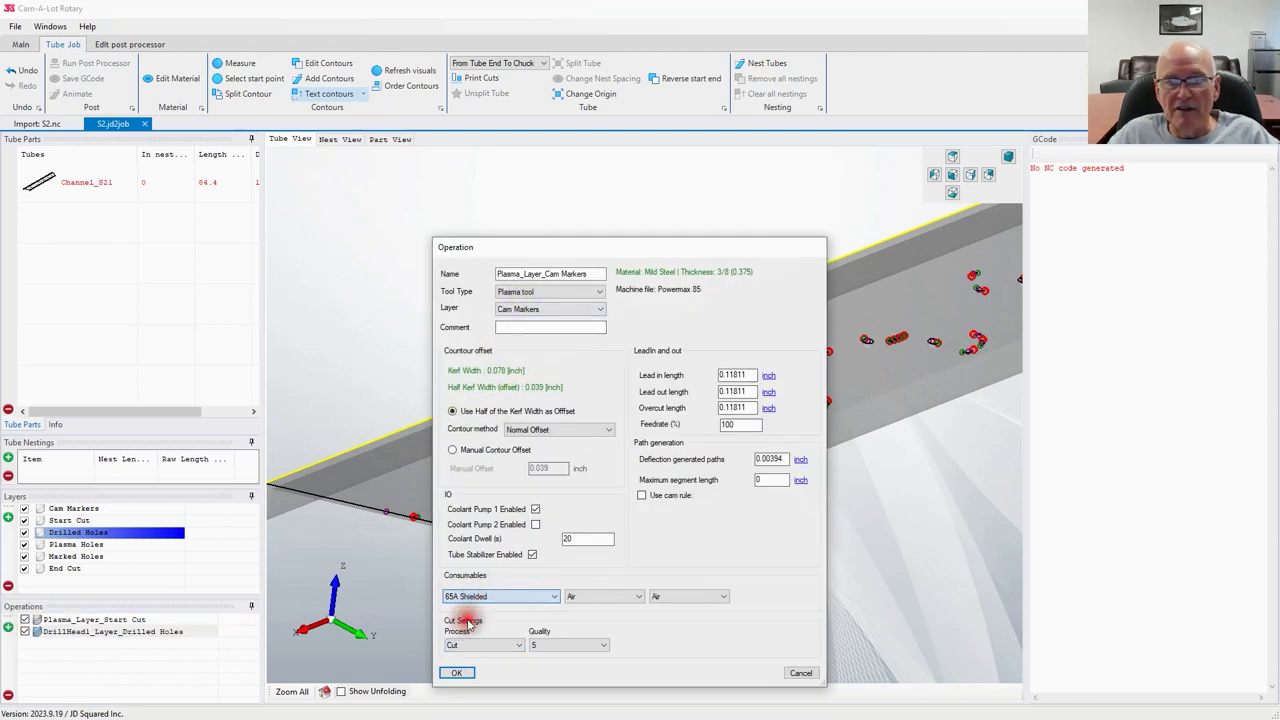
pyautogui.click(535, 509)
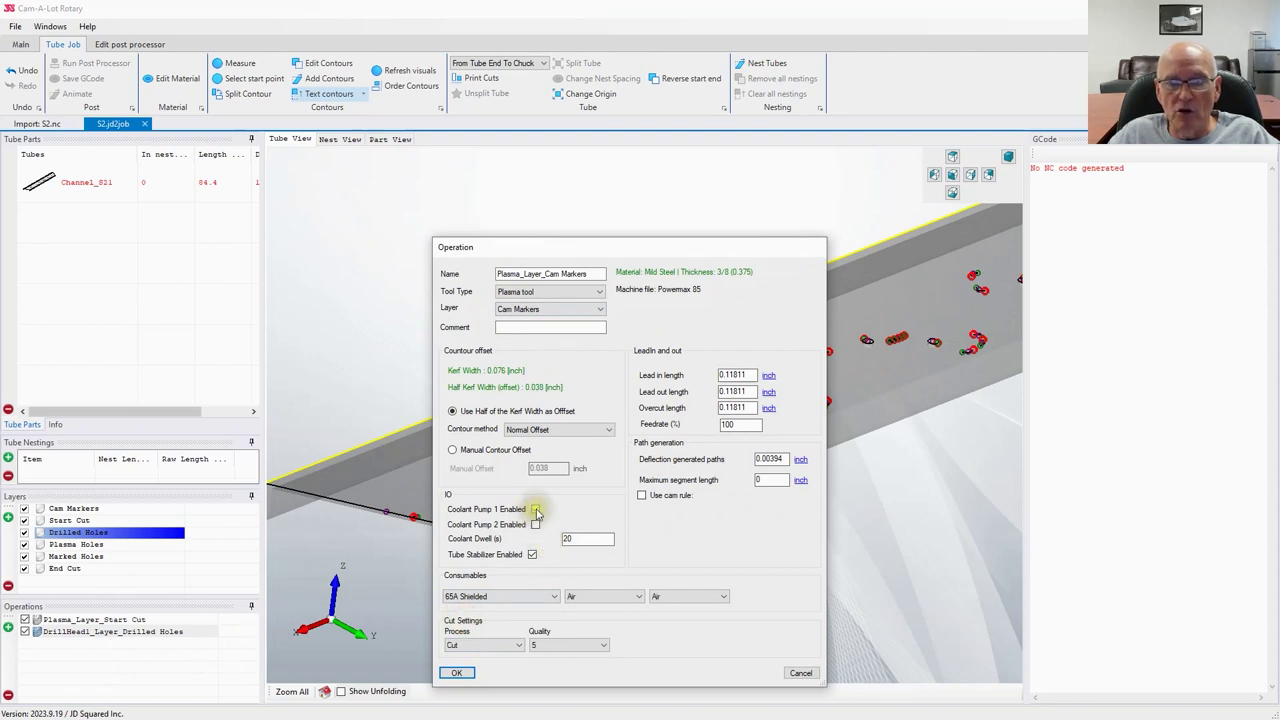
pyautogui.doubleClick(580, 538)
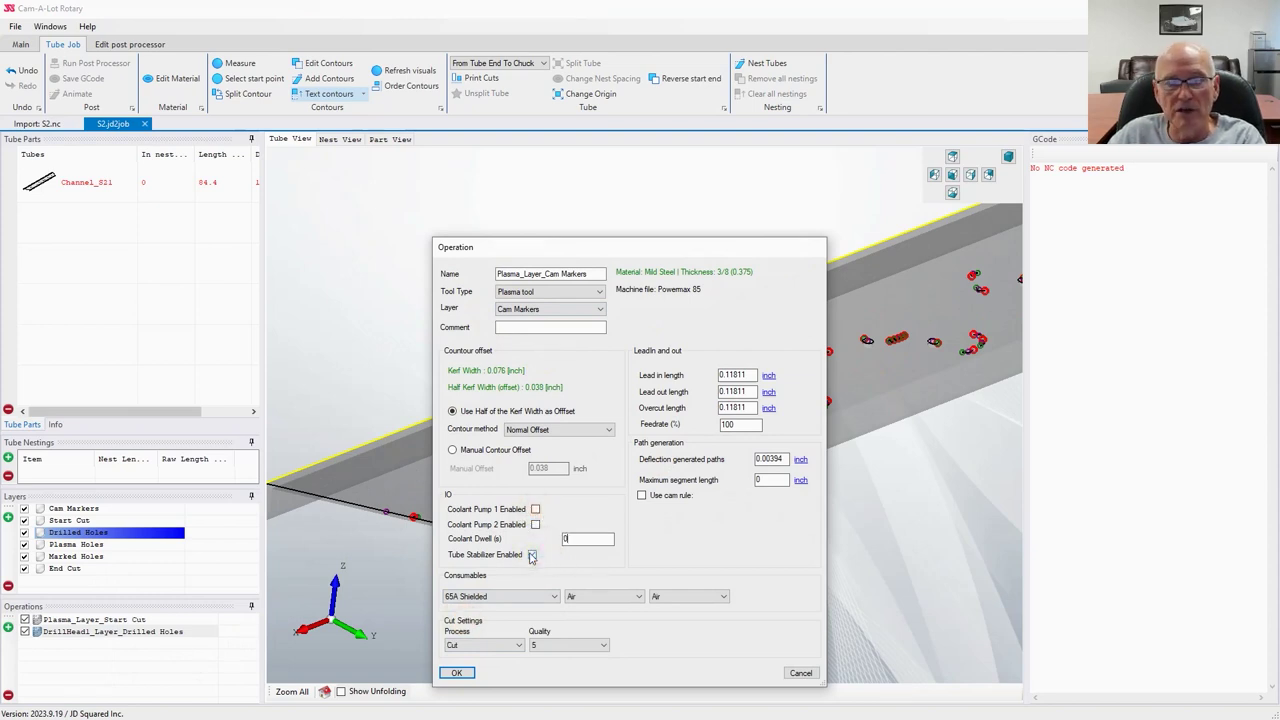
pyautogui.write('0')
pyautogui.click(531, 556)
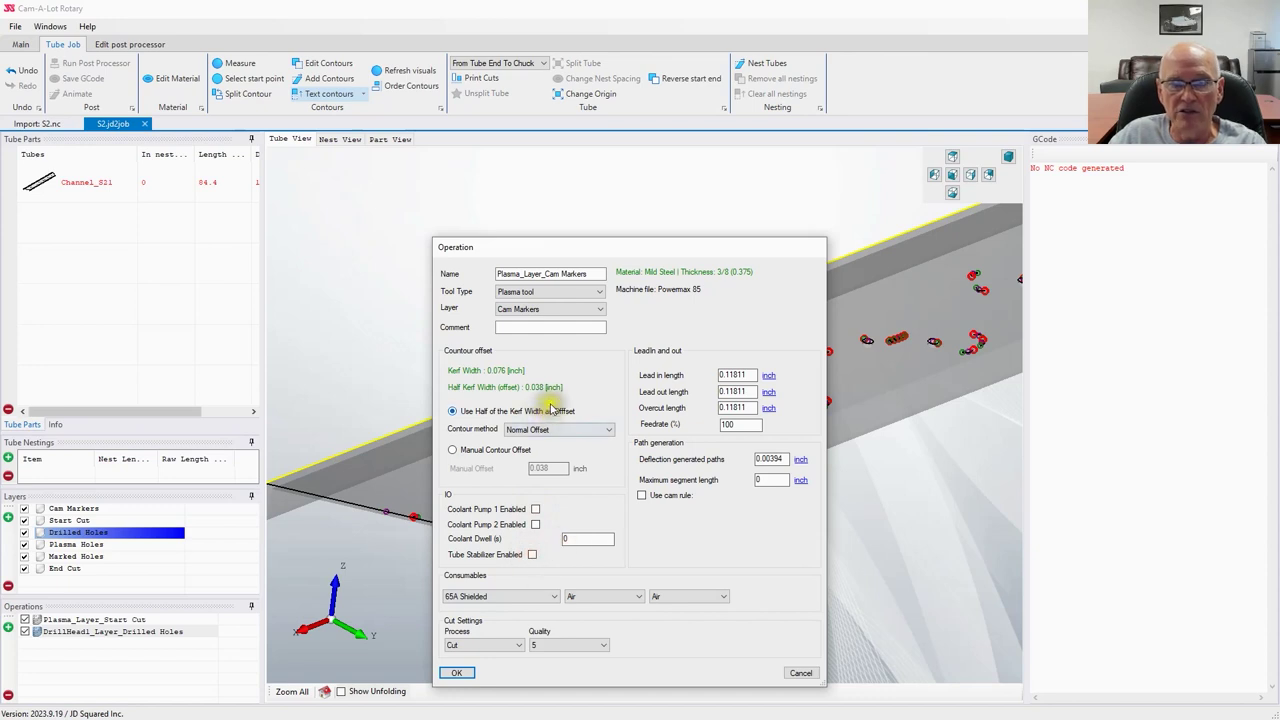
# Step: Assign the operation to the Plasma Holes layer with the Plasma tool, save it, and highlight its holes on the channel
pyautogui.click(527, 309)
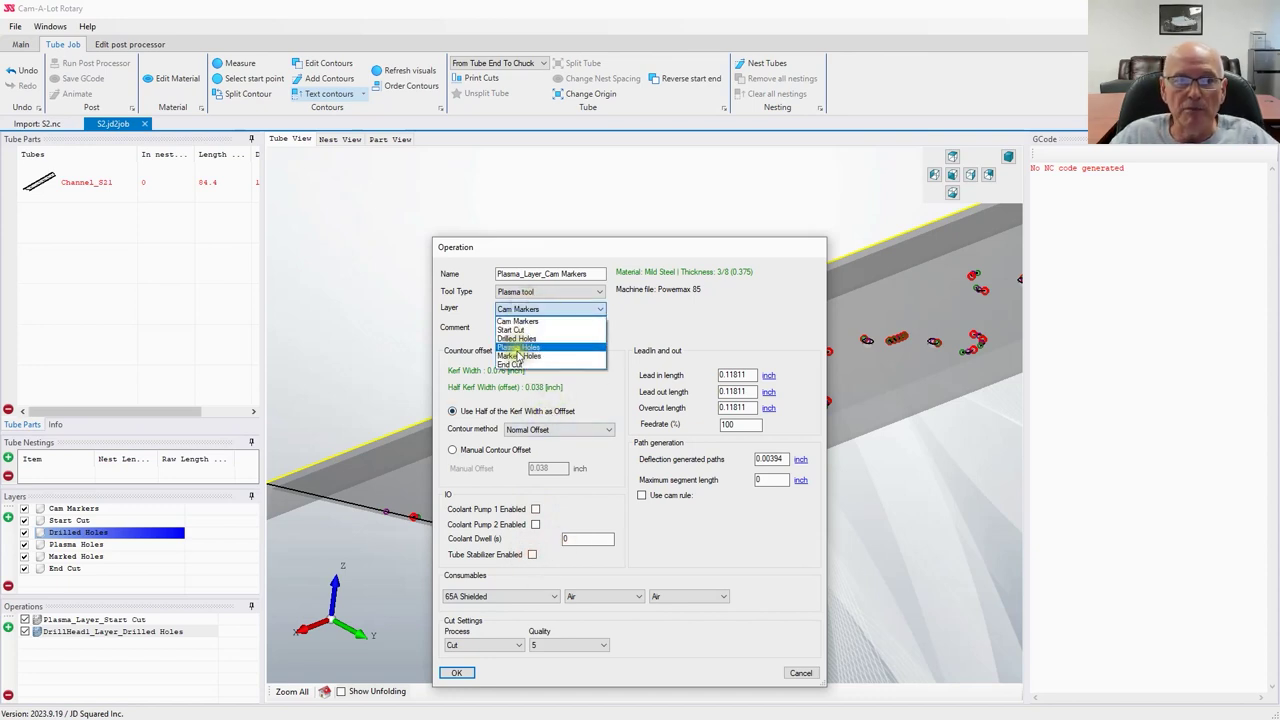
pyautogui.click(518, 347)
pyautogui.click(518, 292)
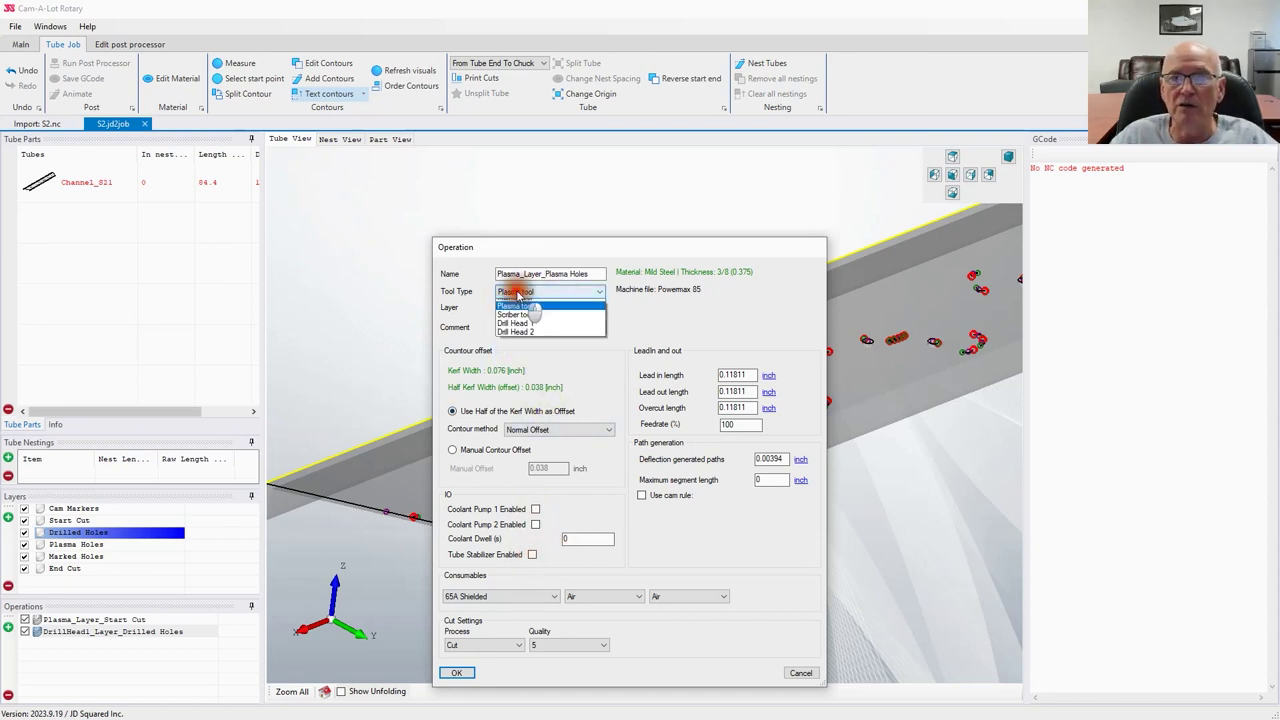
pyautogui.click(513, 313)
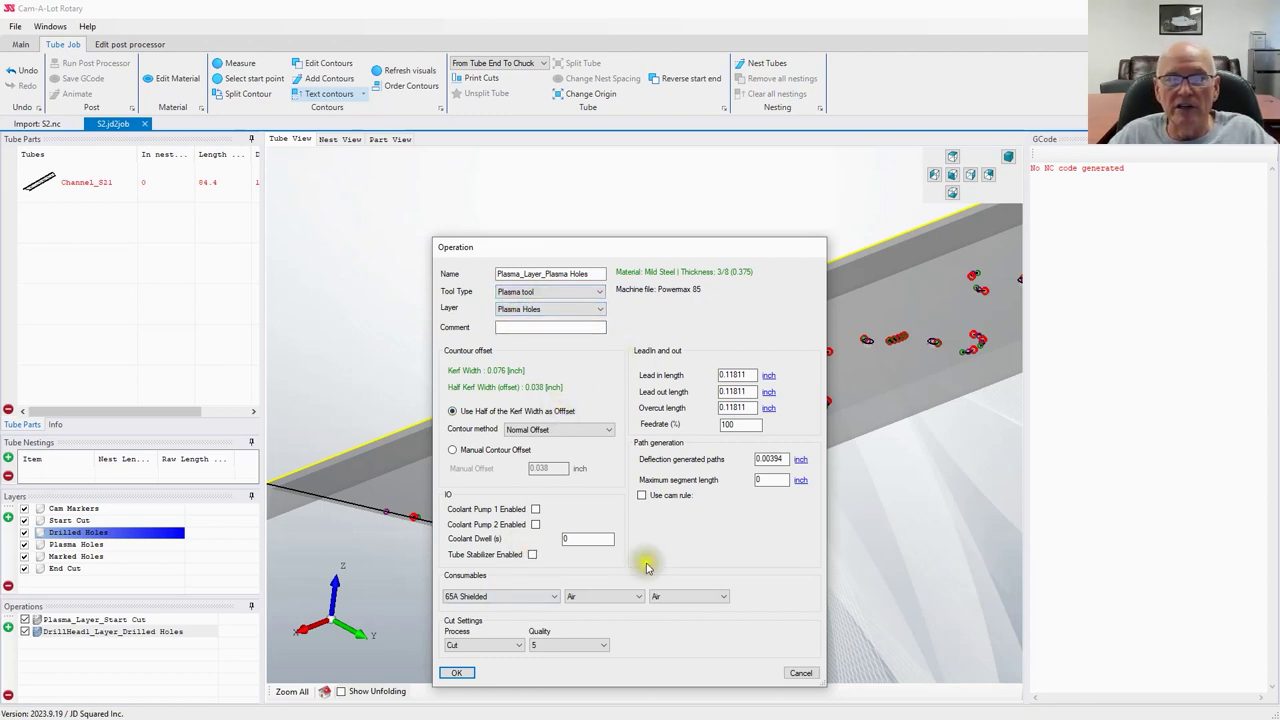
pyautogui.click(459, 675)
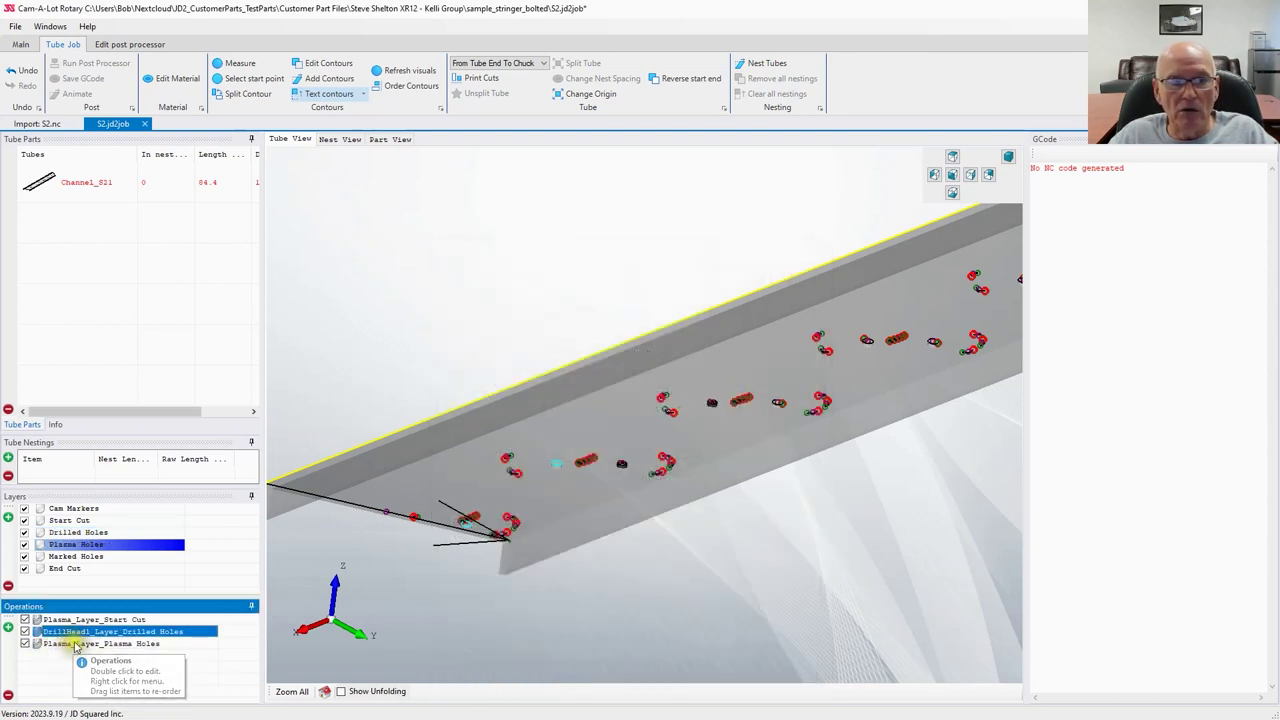
pyautogui.click(76, 645)
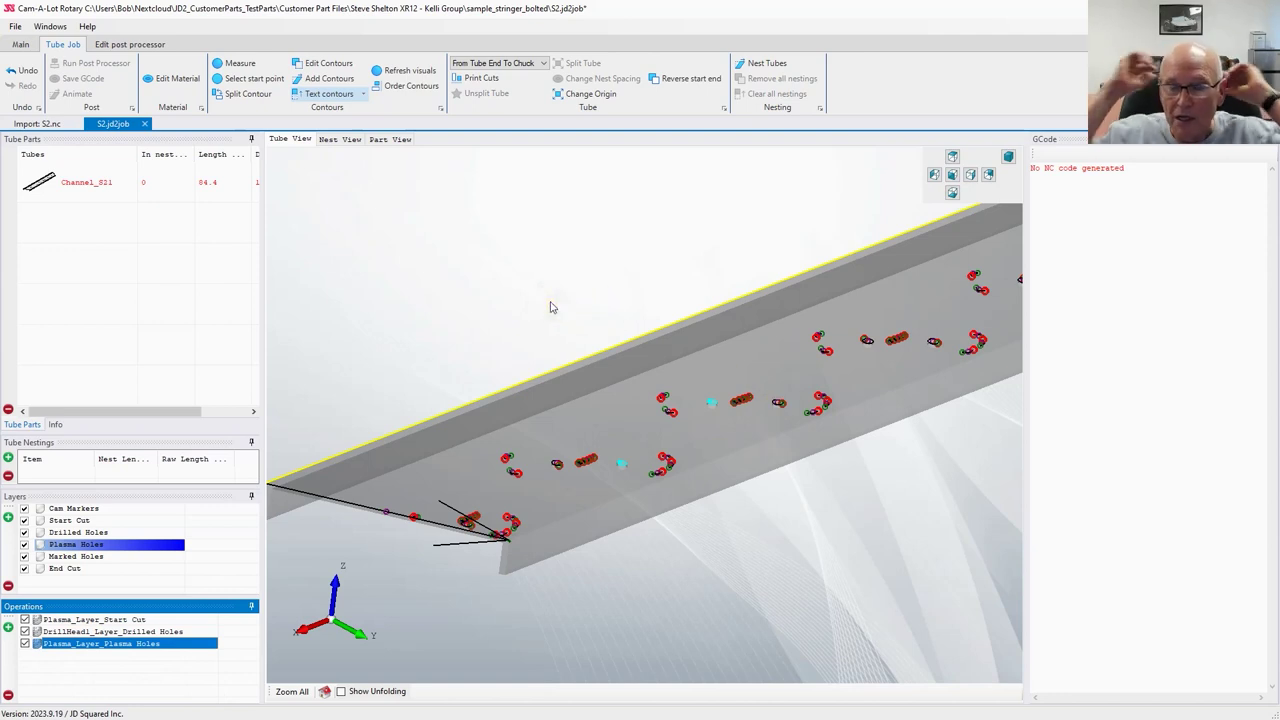
# Step: Create a Marker tool operation for the Marked Holes layer with Coolant Pump 1 and the tube stabilizer disabled
pyautogui.moveTo(531, 279); pyautogui.dragTo(480, 486)
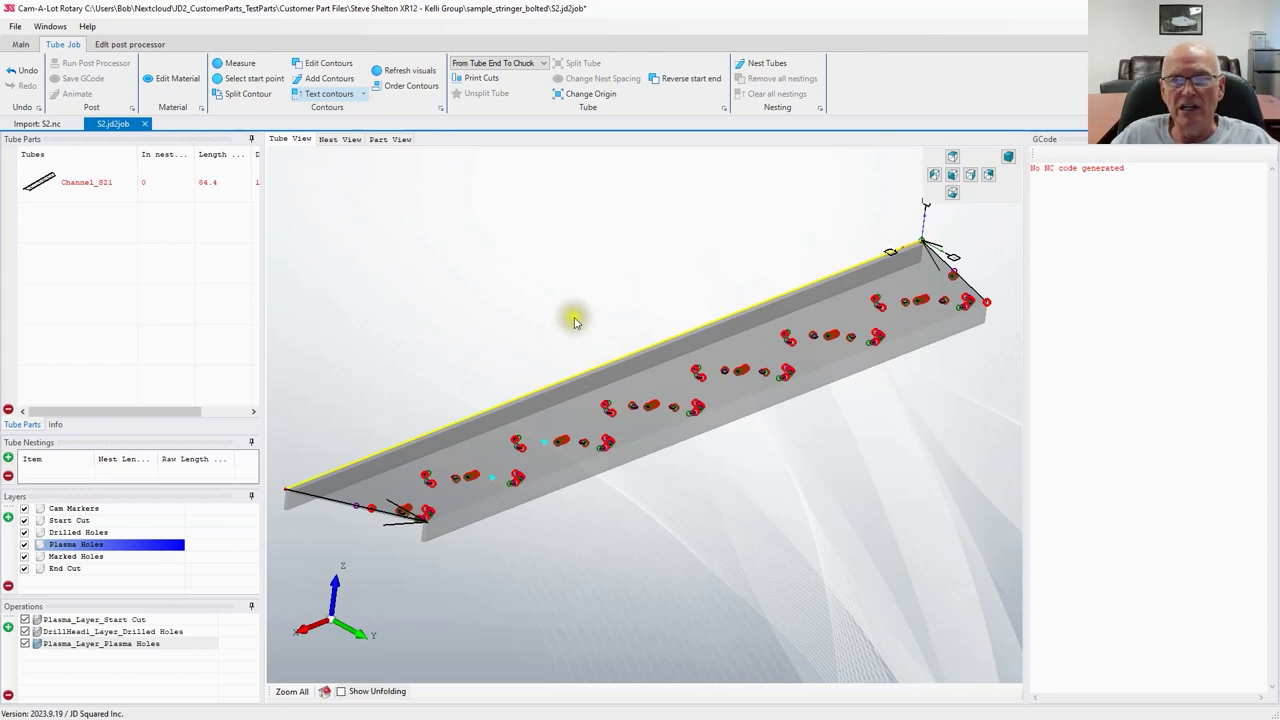
pyautogui.click(8, 625)
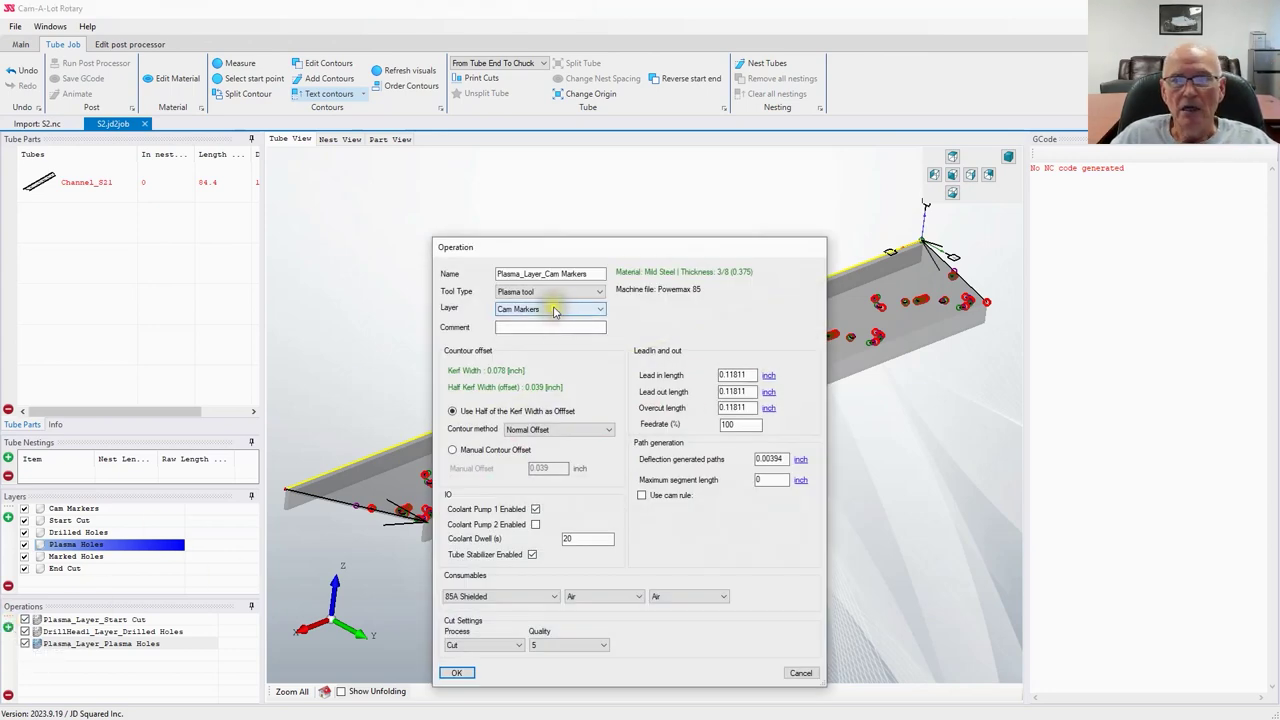
pyautogui.click(557, 310)
pyautogui.click(543, 352)
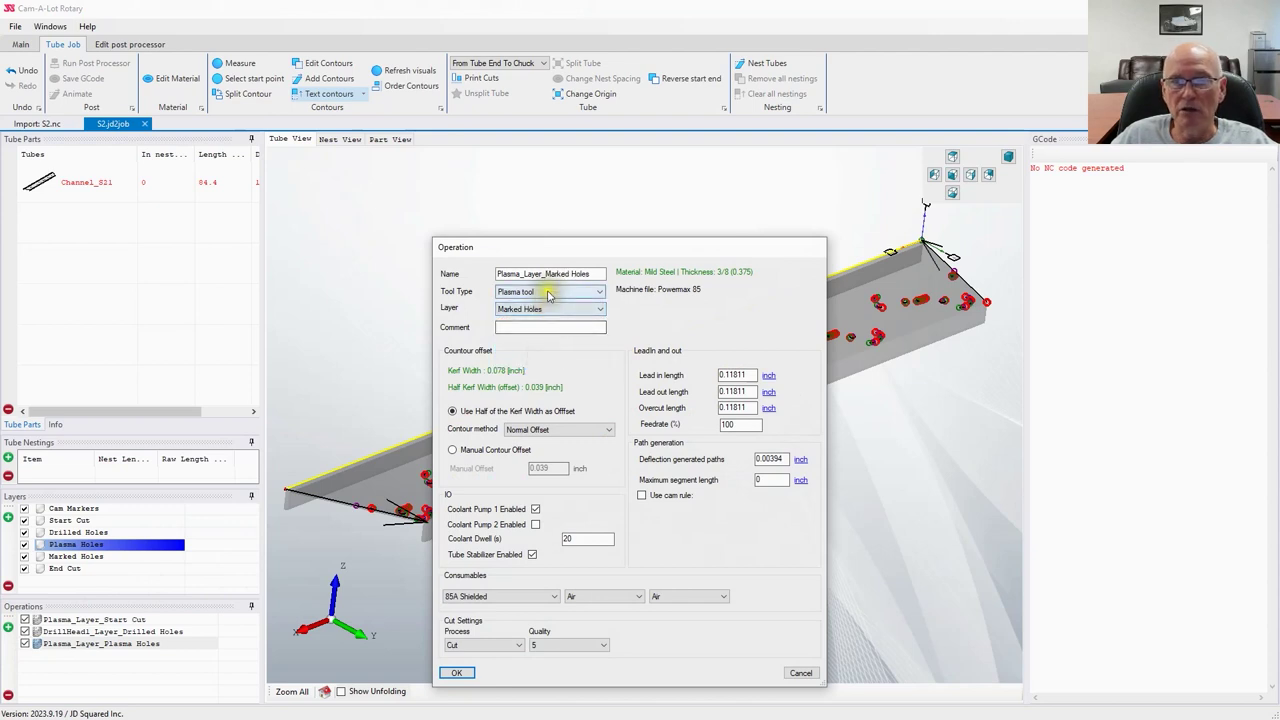
pyautogui.click(545, 292)
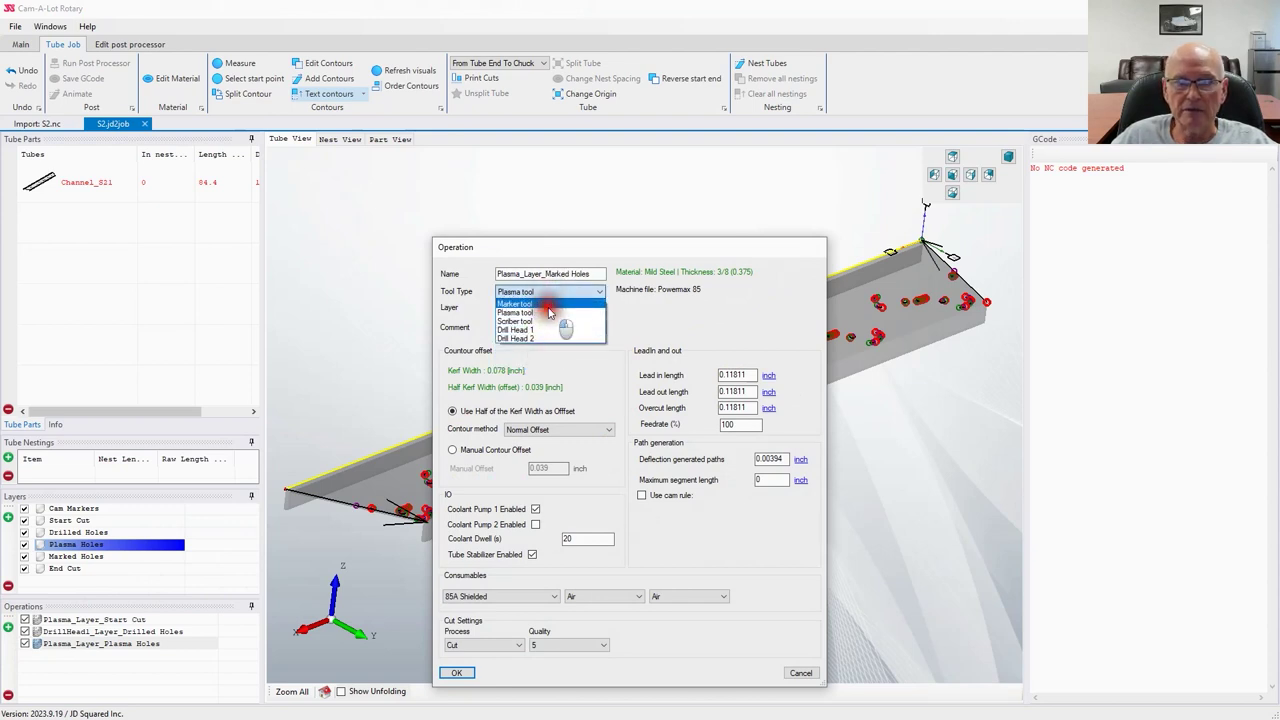
pyautogui.click(540, 304)
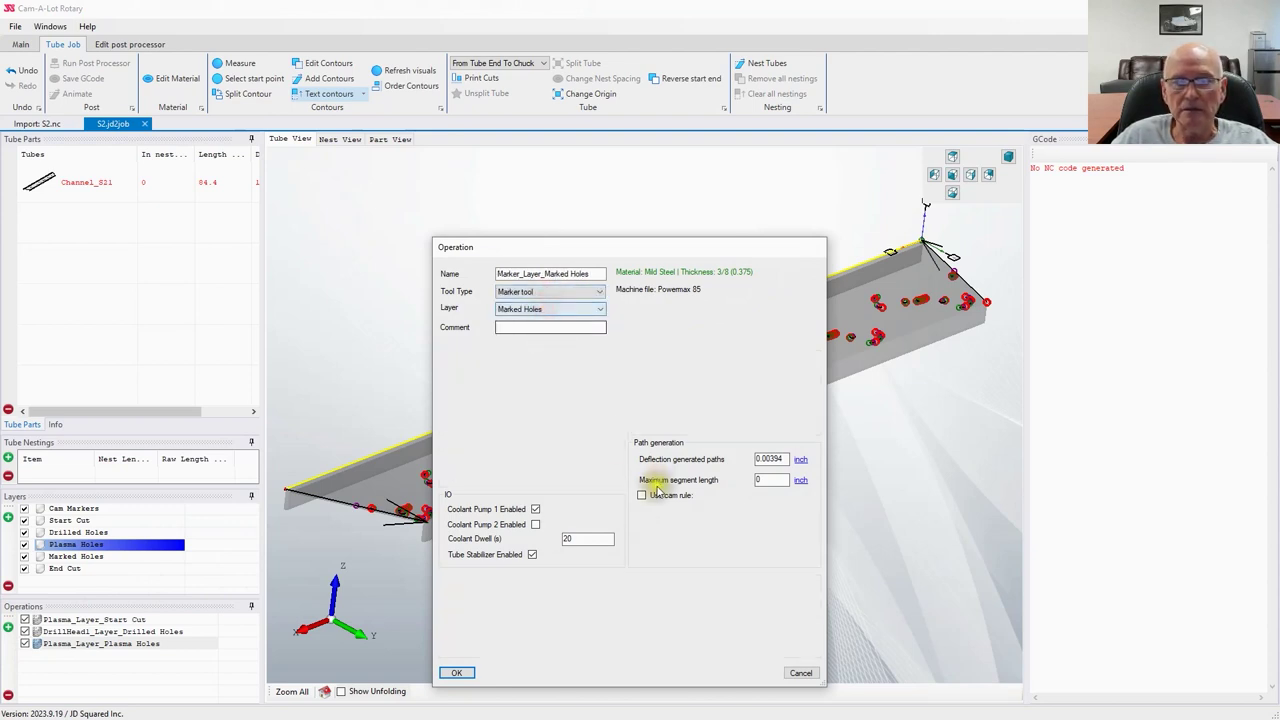
pyautogui.click(535, 509)
pyautogui.click(532, 554)
pyautogui.click(470, 673)
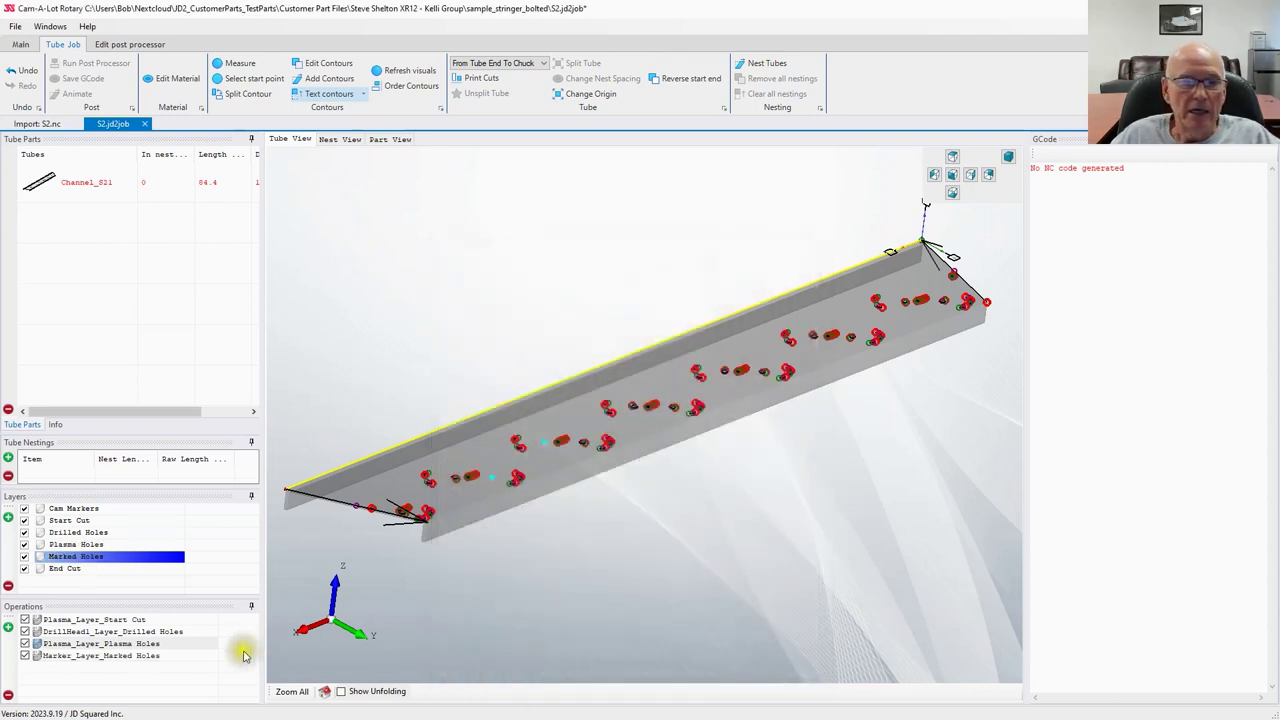
# Step: Select each existing operation in turn to examine which contours it covers on the channel
pyautogui.click(133, 656)
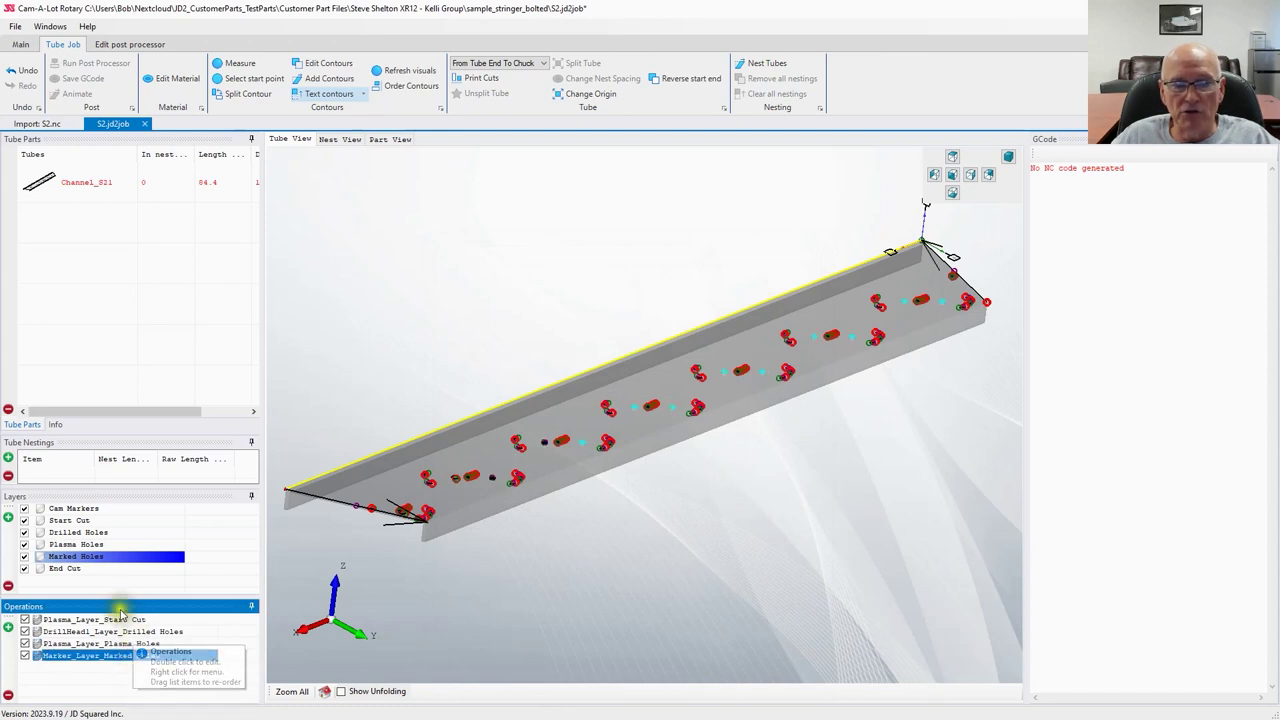
pyautogui.click(115, 619)
pyautogui.click(120, 632)
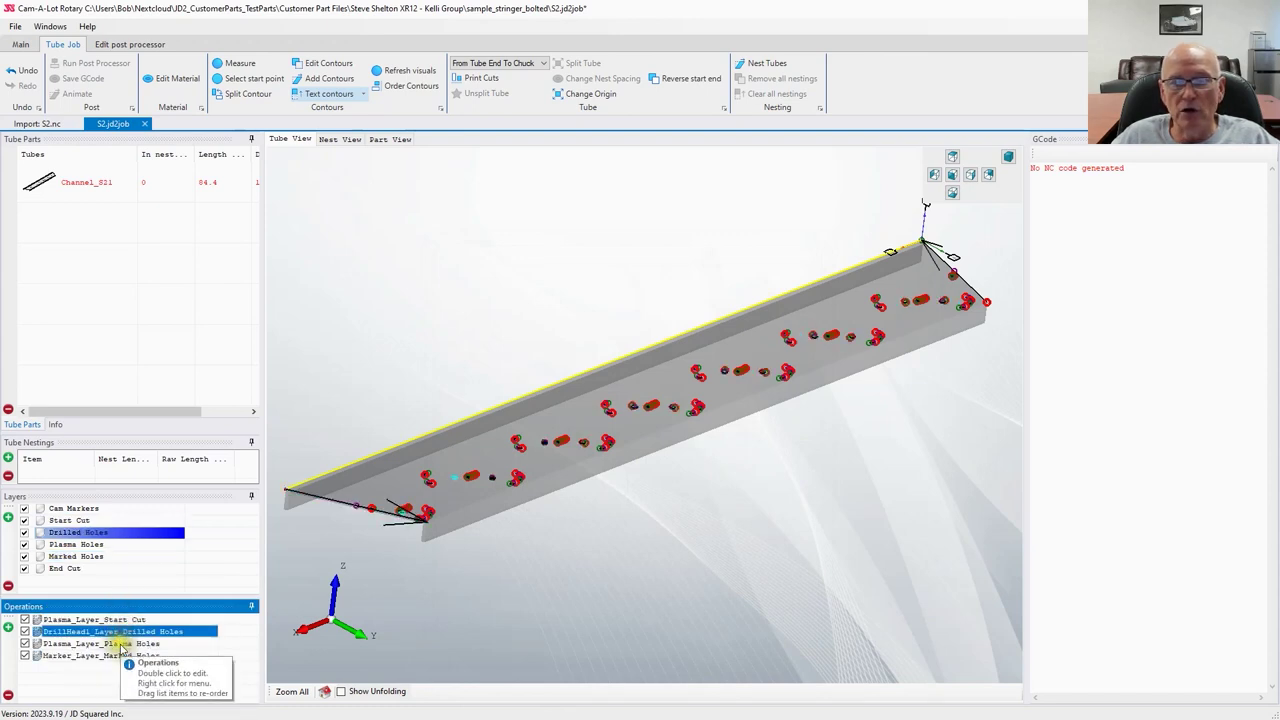
pyautogui.click(125, 644)
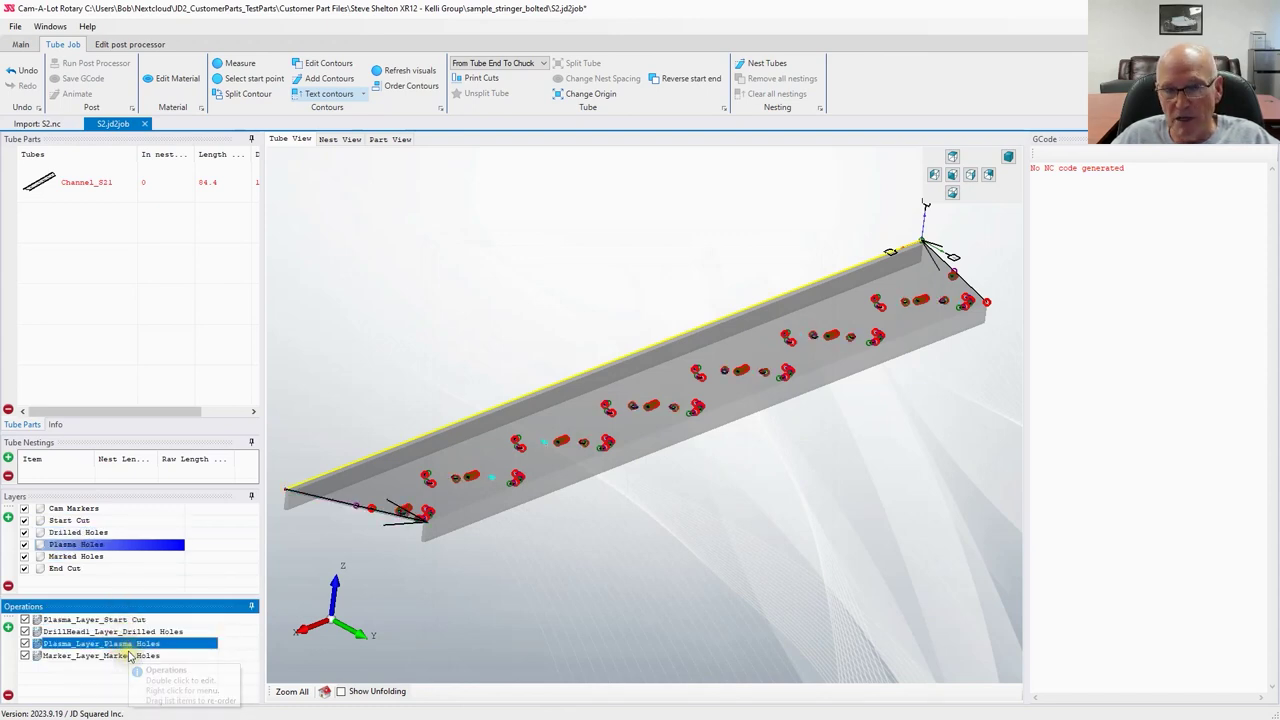
pyautogui.click(130, 656)
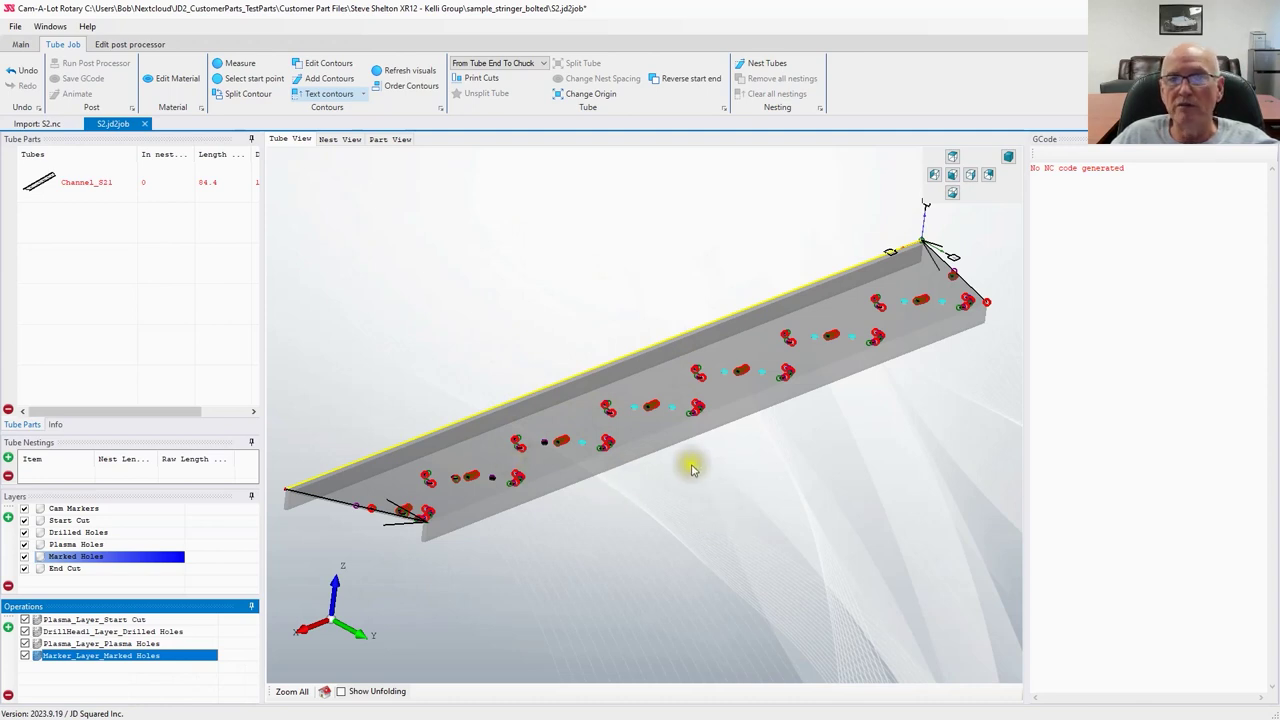
pyautogui.moveTo(728, 520)
pyautogui.mouseDown(button='middle')
pyautogui.moveTo(708, 476)
pyautogui.moveTo(735, 540)
pyautogui.moveTo(694, 526)
pyautogui.moveTo(709, 514)
pyautogui.mouseUp(button='middle')
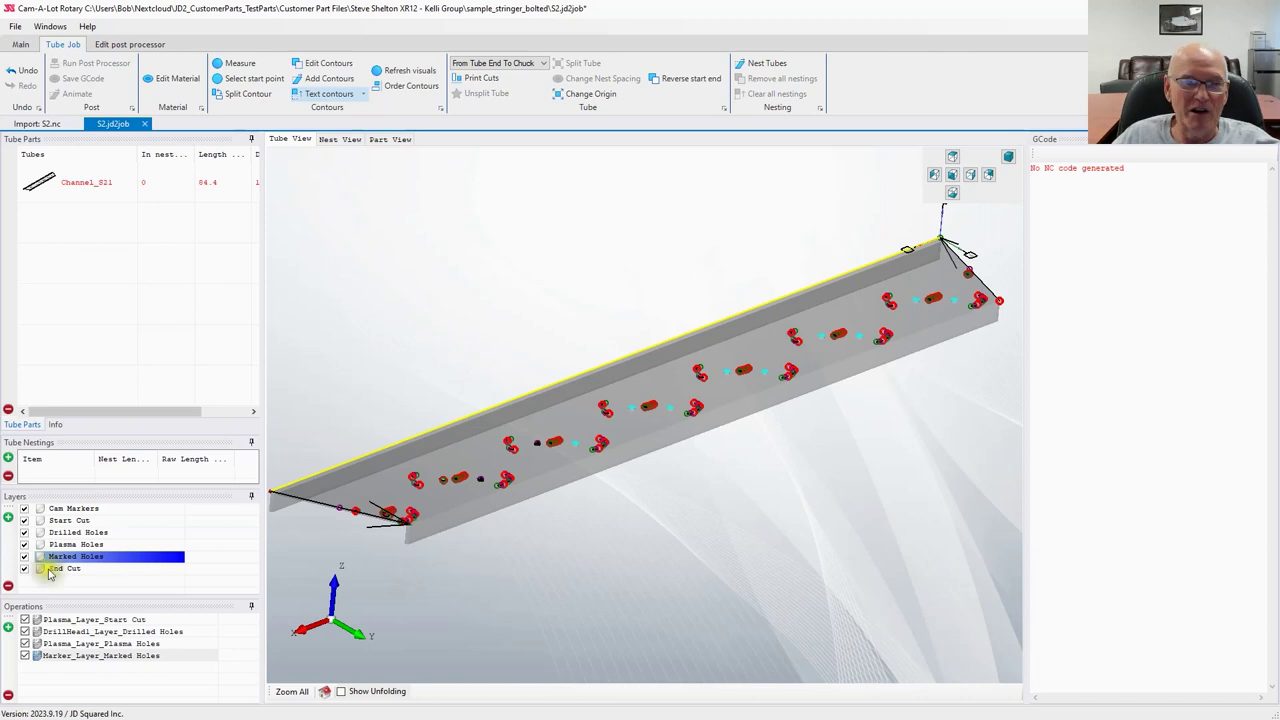
# Step: Create a Marker tool operation for the Cam Markers layer without Coolant Pump 1 or the tube stabilizer, and highlight its contours
pyautogui.click(8, 627)
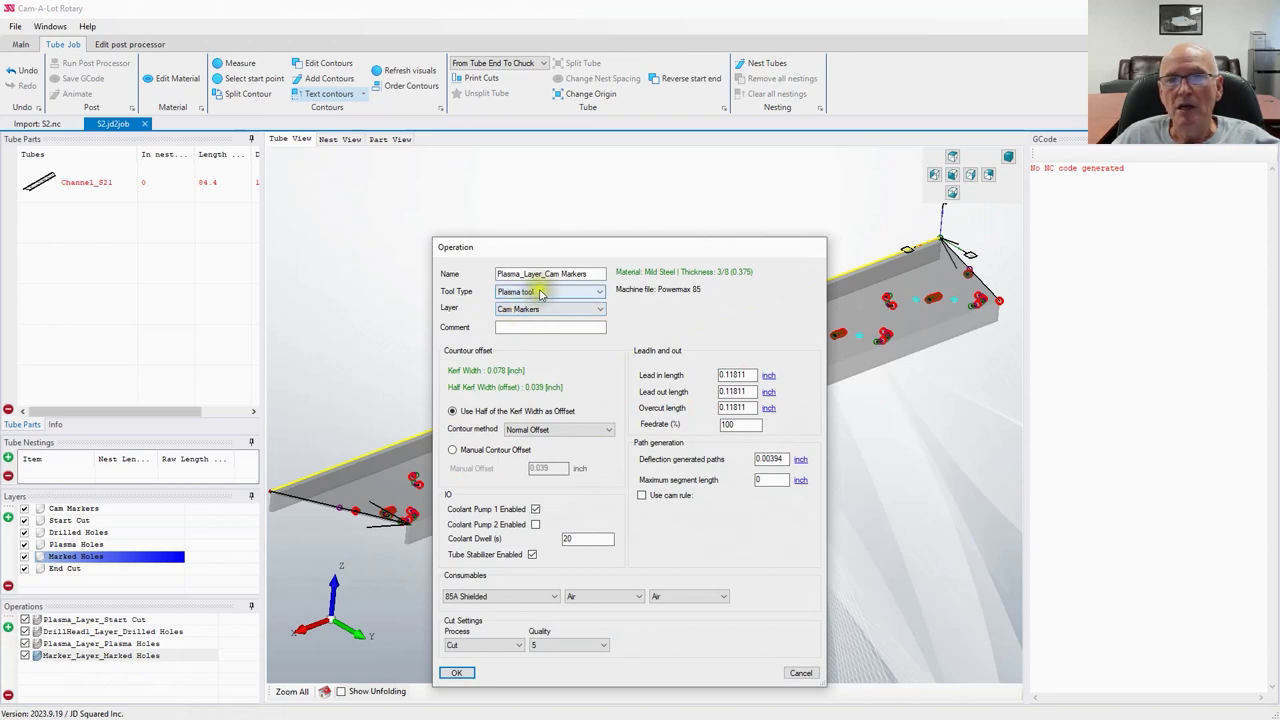
pyautogui.click(528, 291)
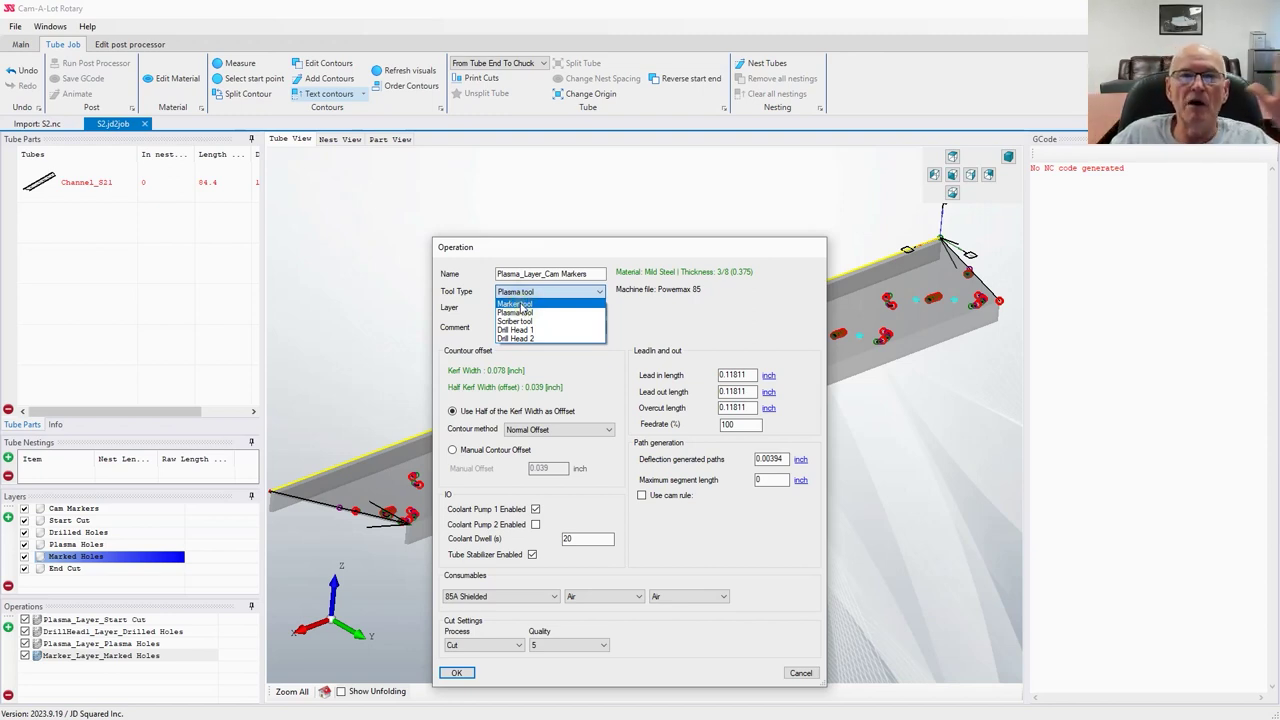
pyautogui.click(519, 304)
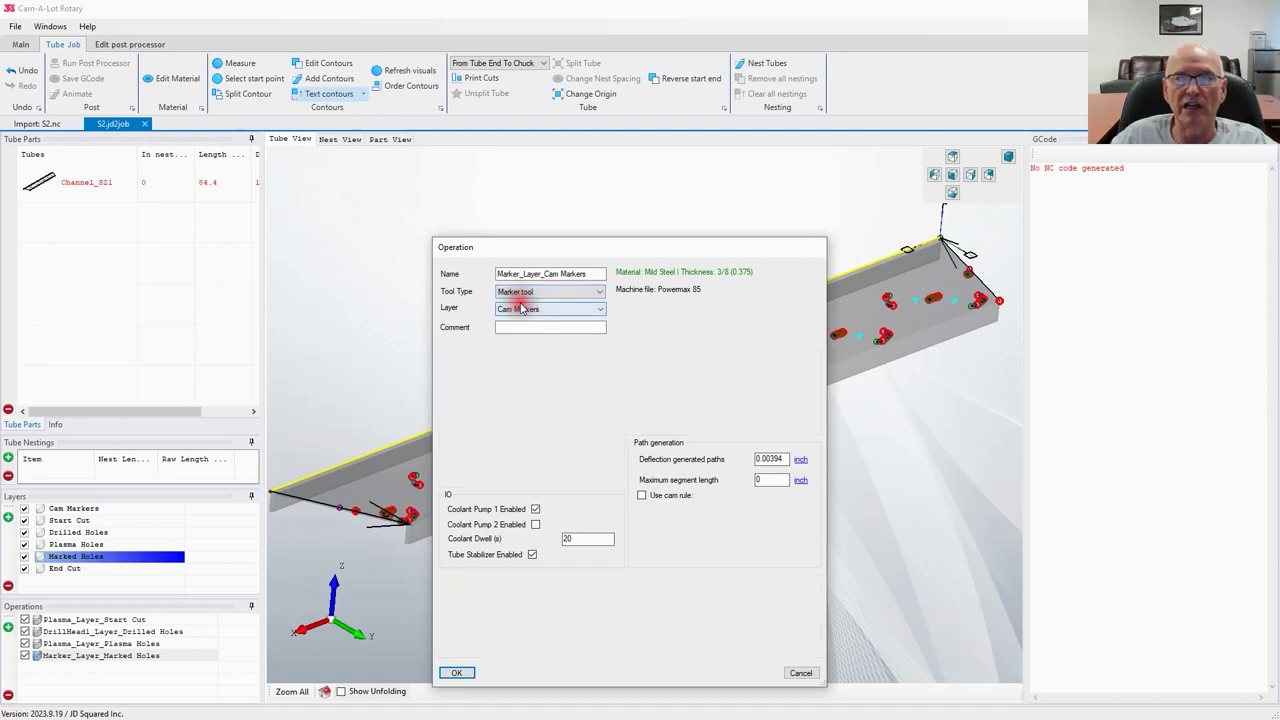
pyautogui.click(535, 509)
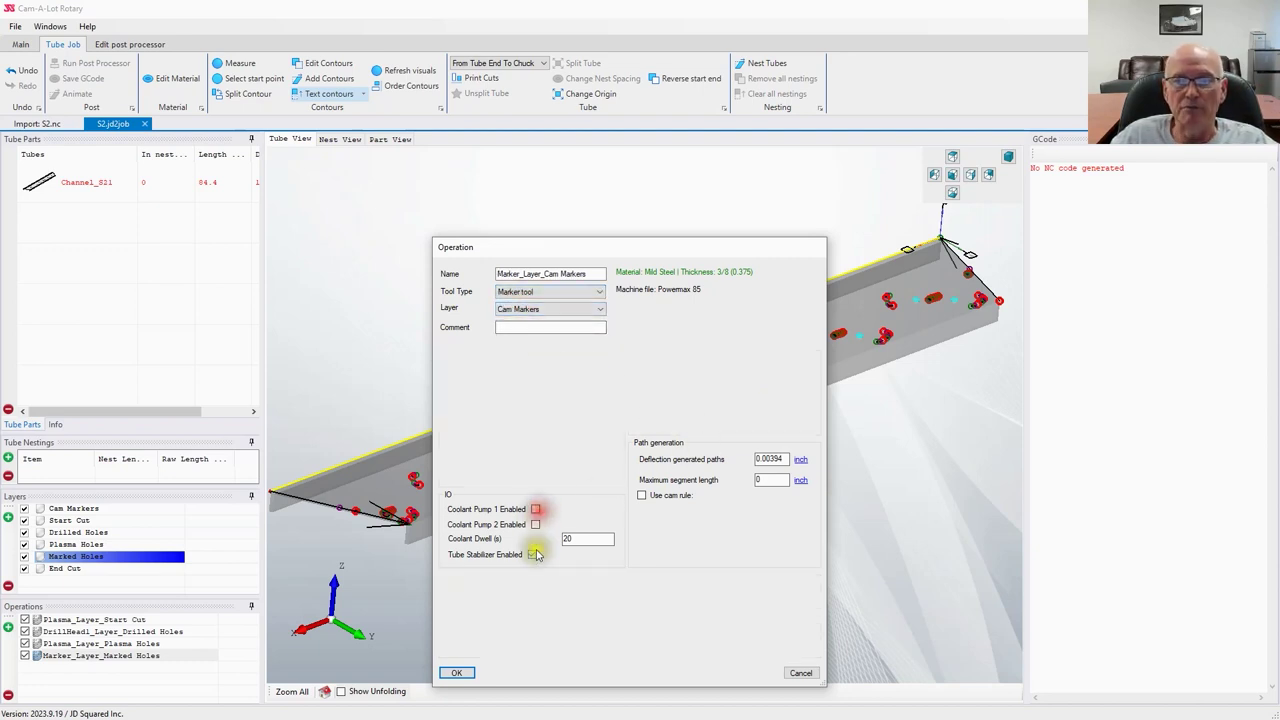
pyautogui.click(532, 554)
pyautogui.click(456, 672)
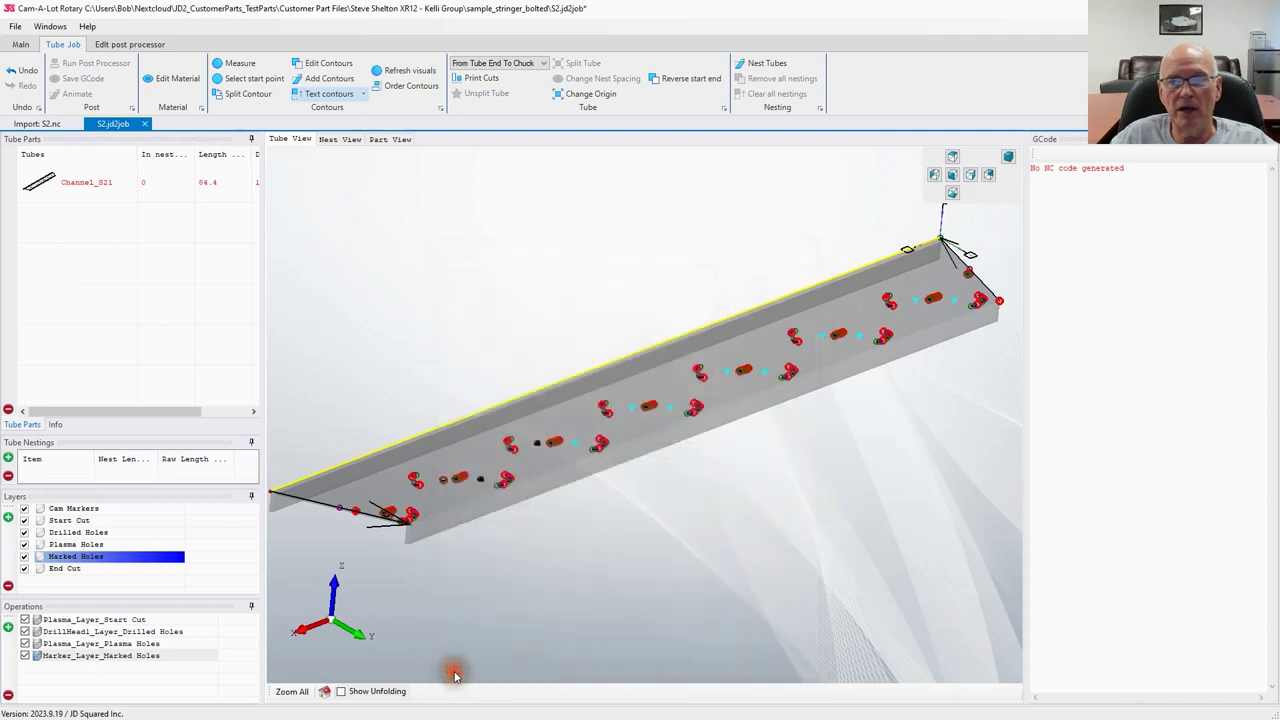
pyautogui.click(125, 668)
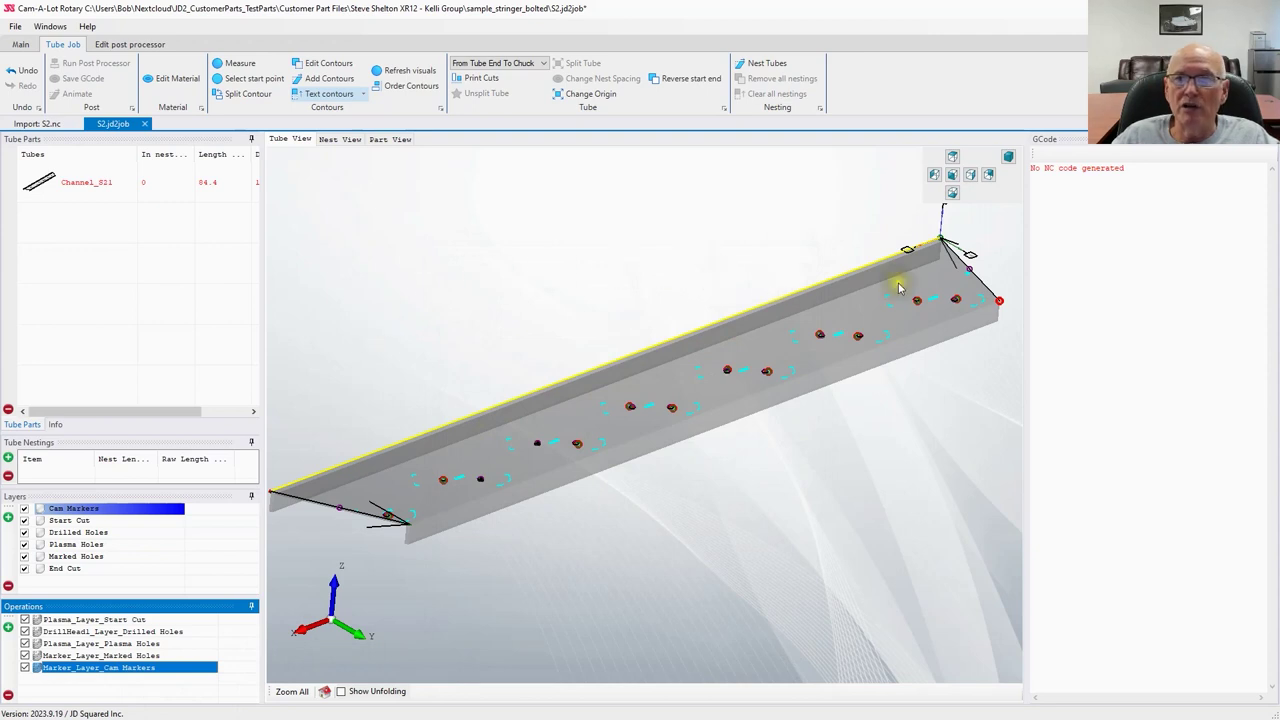
# Step: Set up a new Marker tool operation for the End Cut layer with Coolant Pump 1 and the tube stabilizer disabled
pyautogui.click(8, 627)
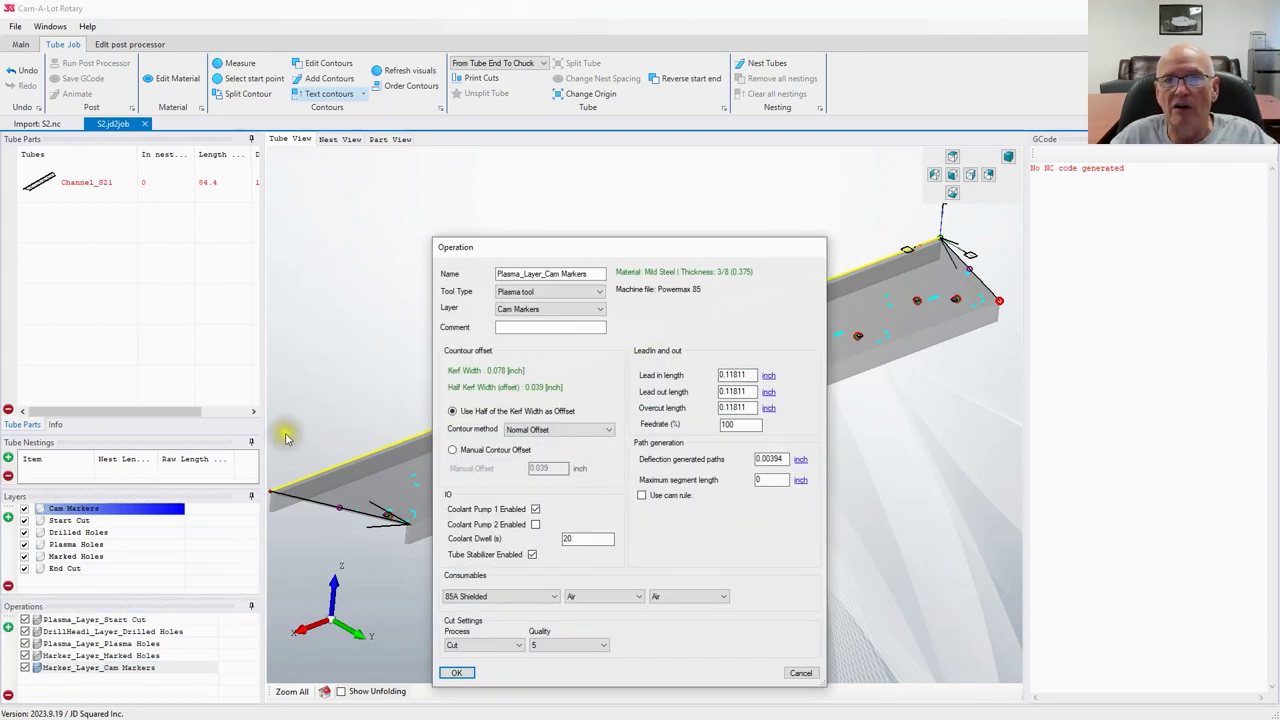
pyautogui.click(542, 292)
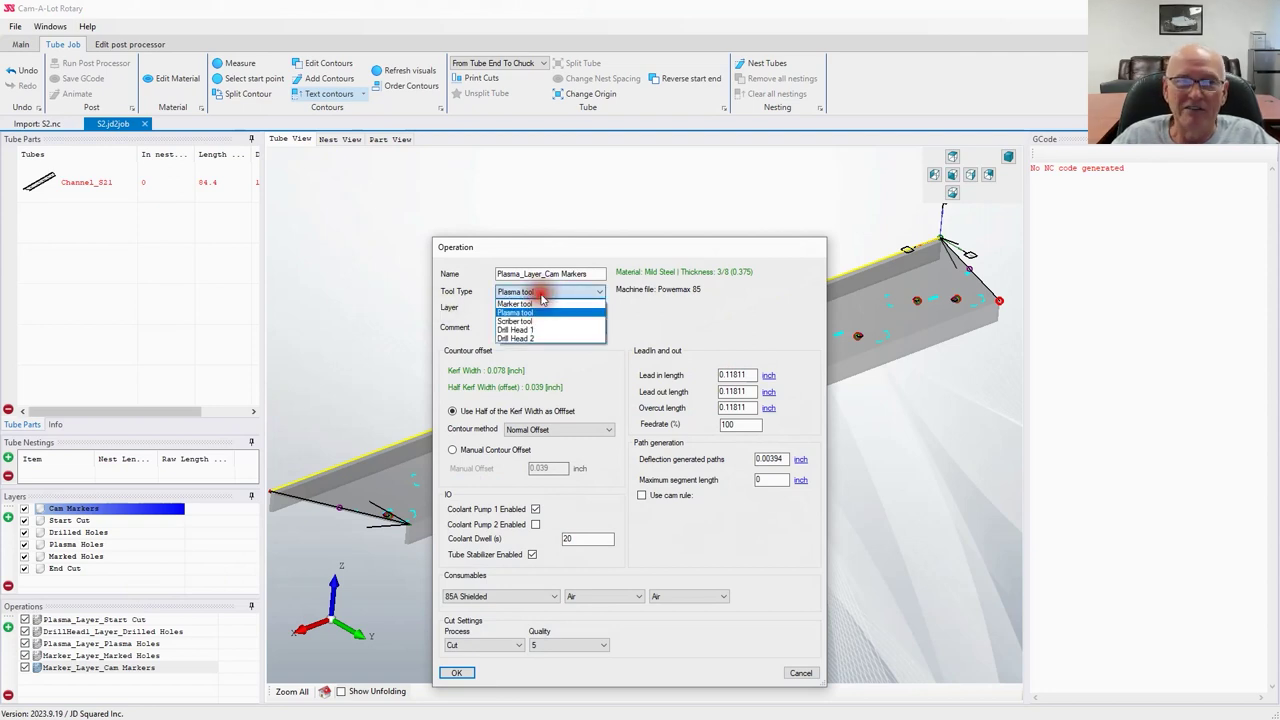
pyautogui.click(532, 314)
pyautogui.click(532, 314)
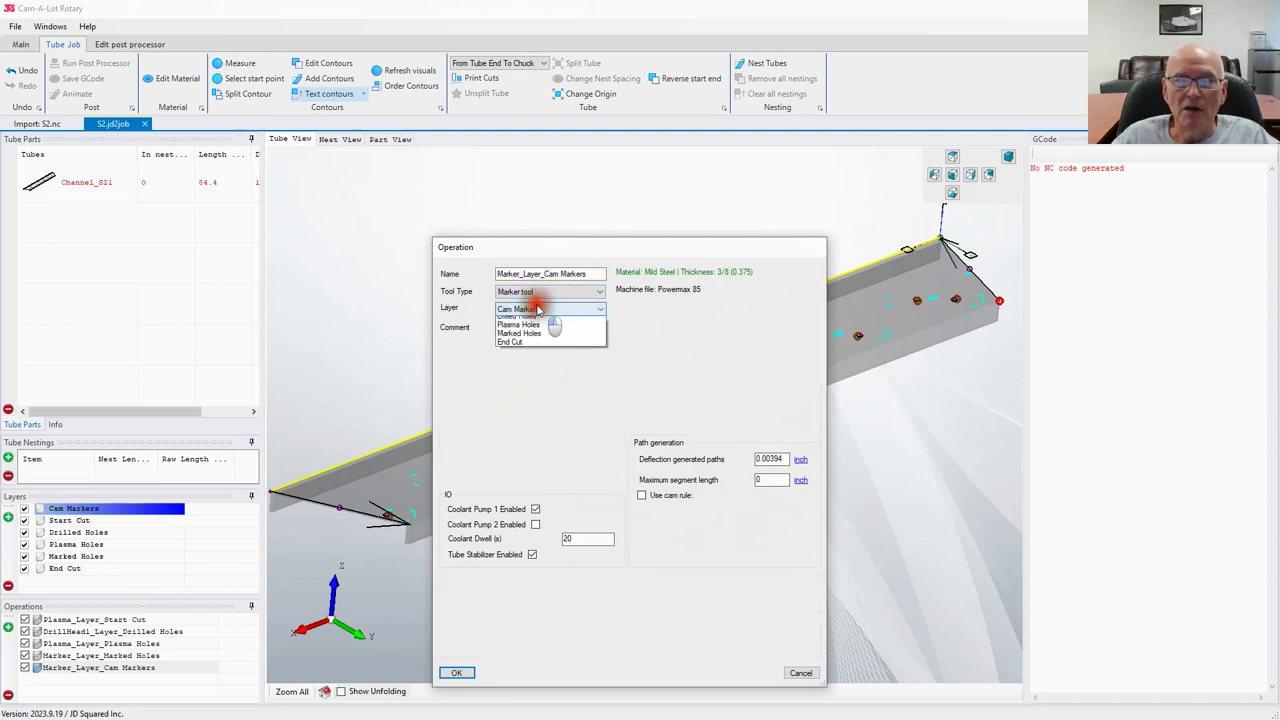
pyautogui.click(520, 364)
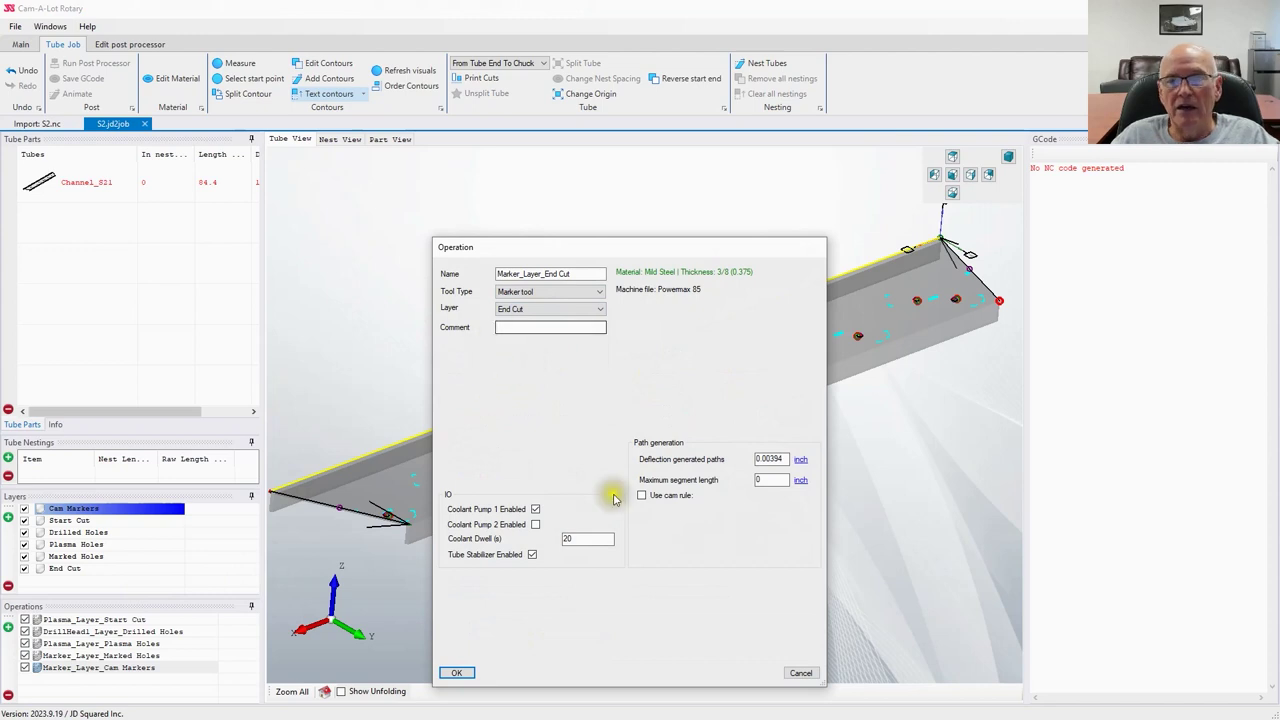
pyautogui.click(535, 509)
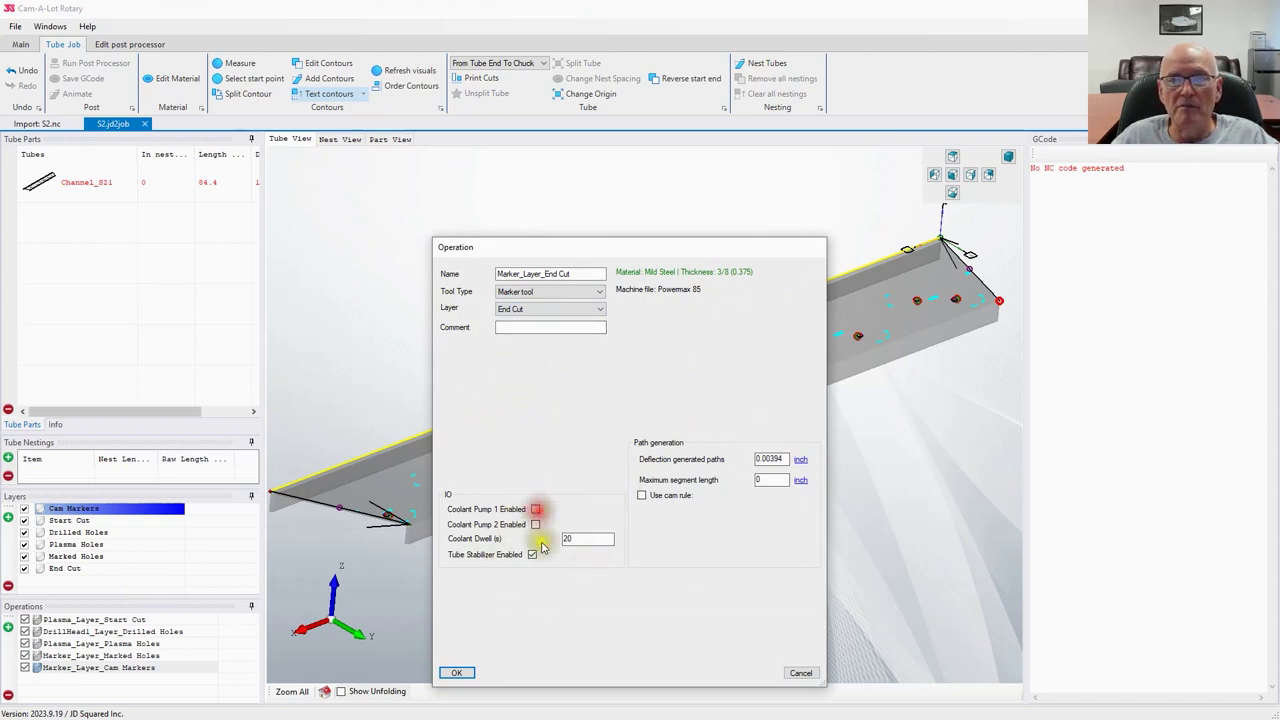
pyautogui.click(532, 554)
# Step: Add the comment "End Cut Marking" to the operation, save it, and highlight its contours on the channel
pyautogui.click(540, 328)
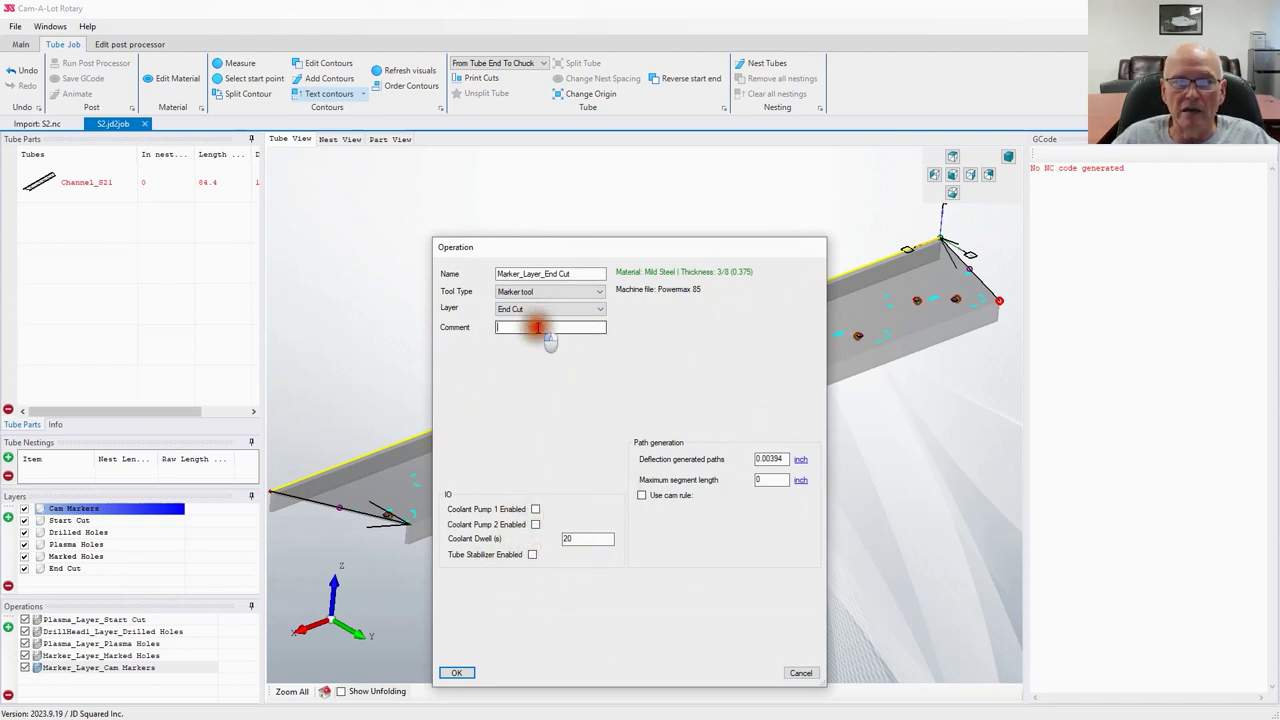
pyautogui.write('E')
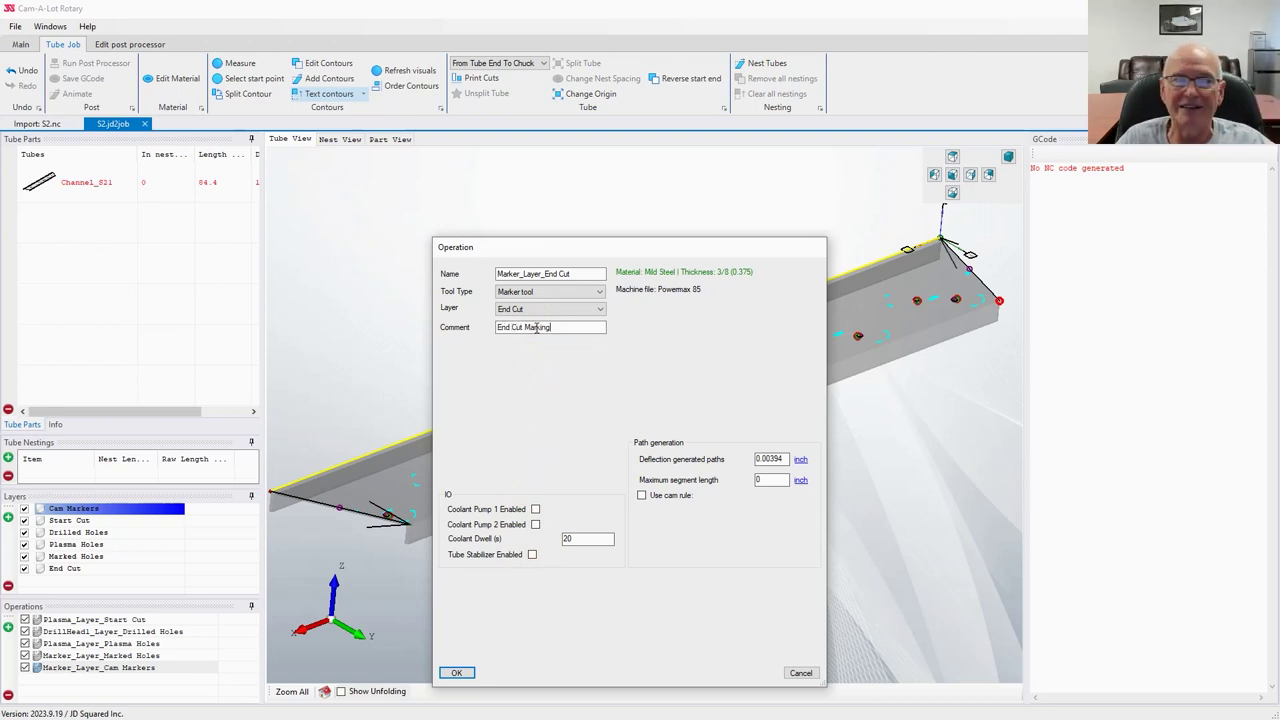
pyautogui.write('nd Cut Marking')
pyautogui.press('Return')
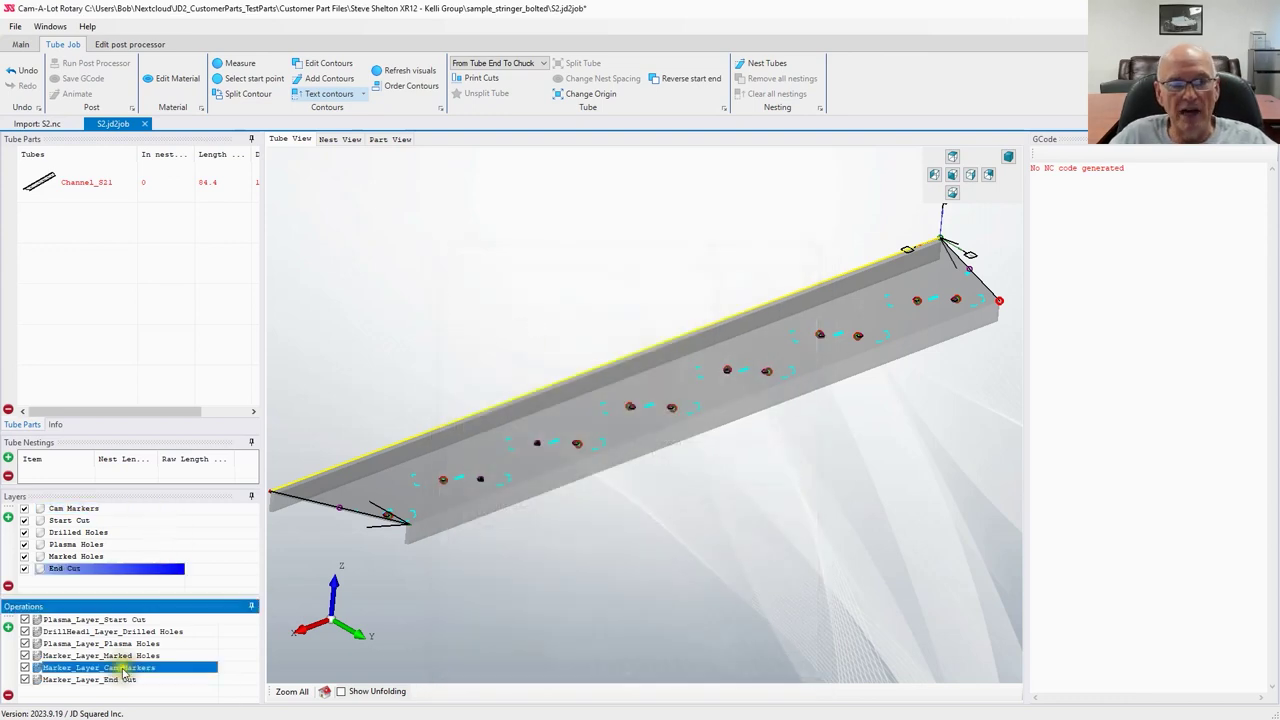
pyautogui.click(112, 679)
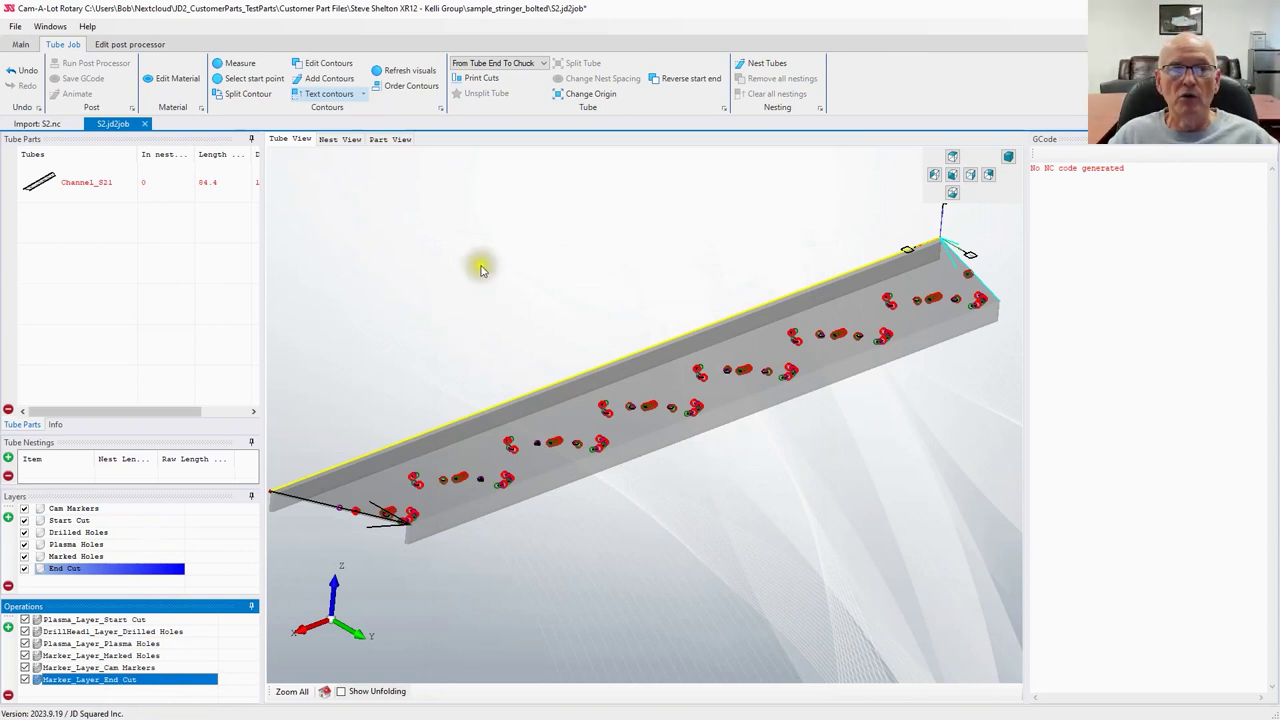
# Step: Examine where the end cut line starts and finishes at the flange corners of the channel's angled end
pyautogui.click(708, 542)
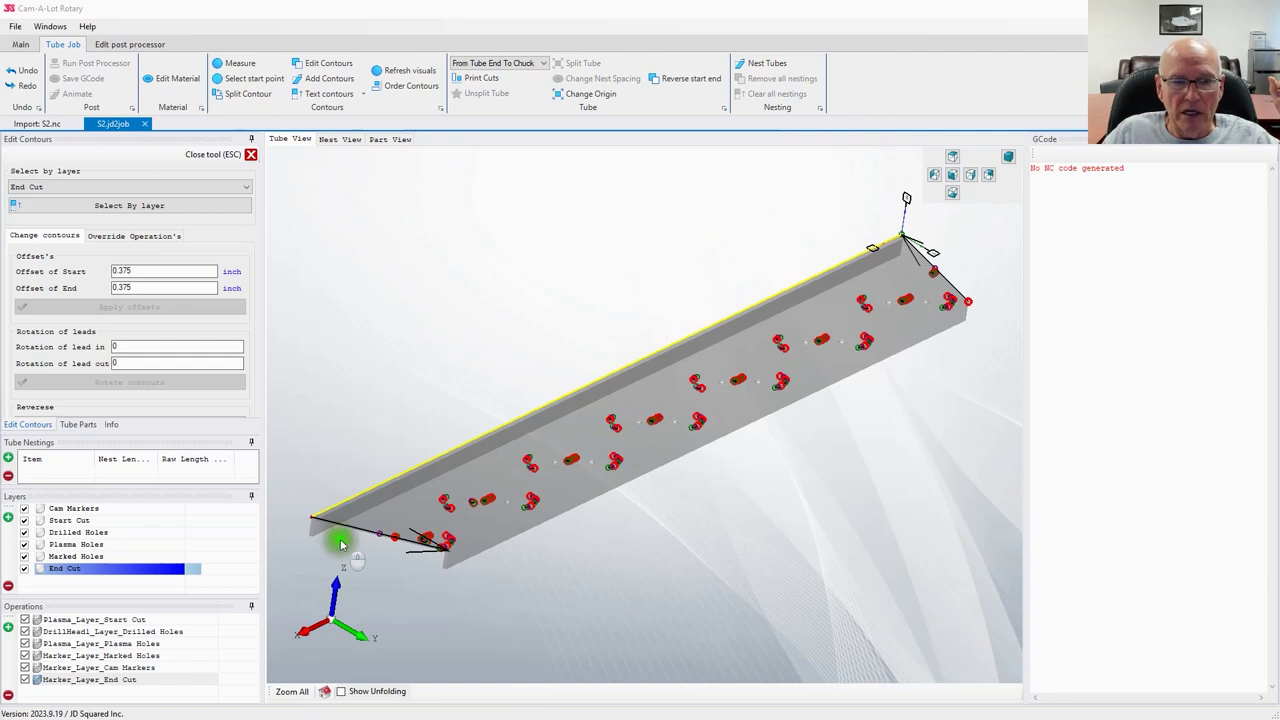
pyautogui.scroll(4, 310, 530)
pyautogui.scroll(1, 322, 560)
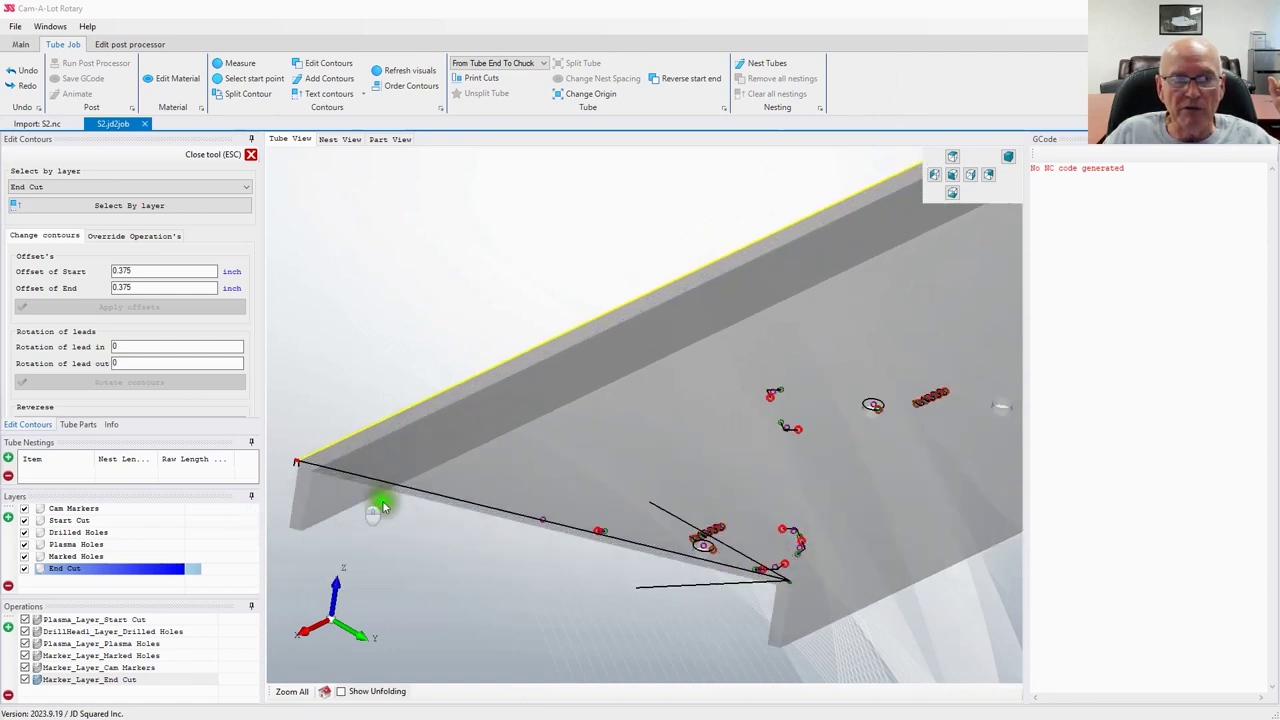
pyautogui.scroll(1, 297, 470)
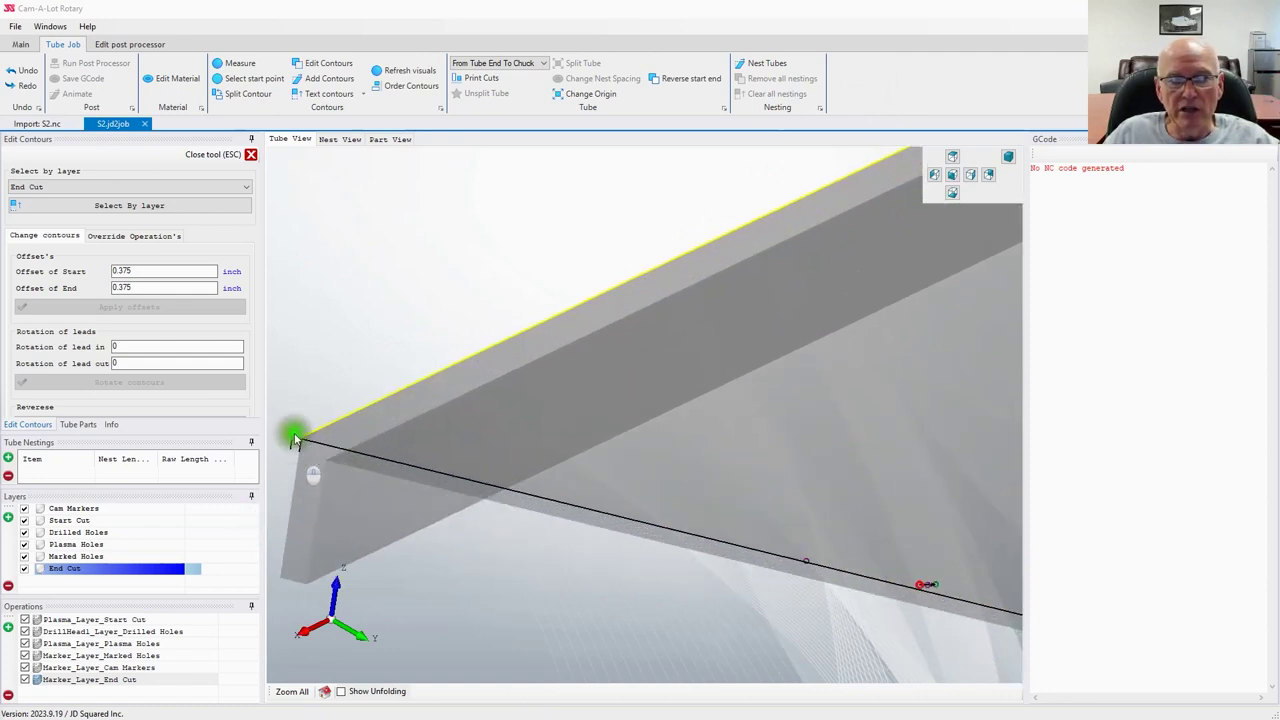
pyautogui.click(298, 443)
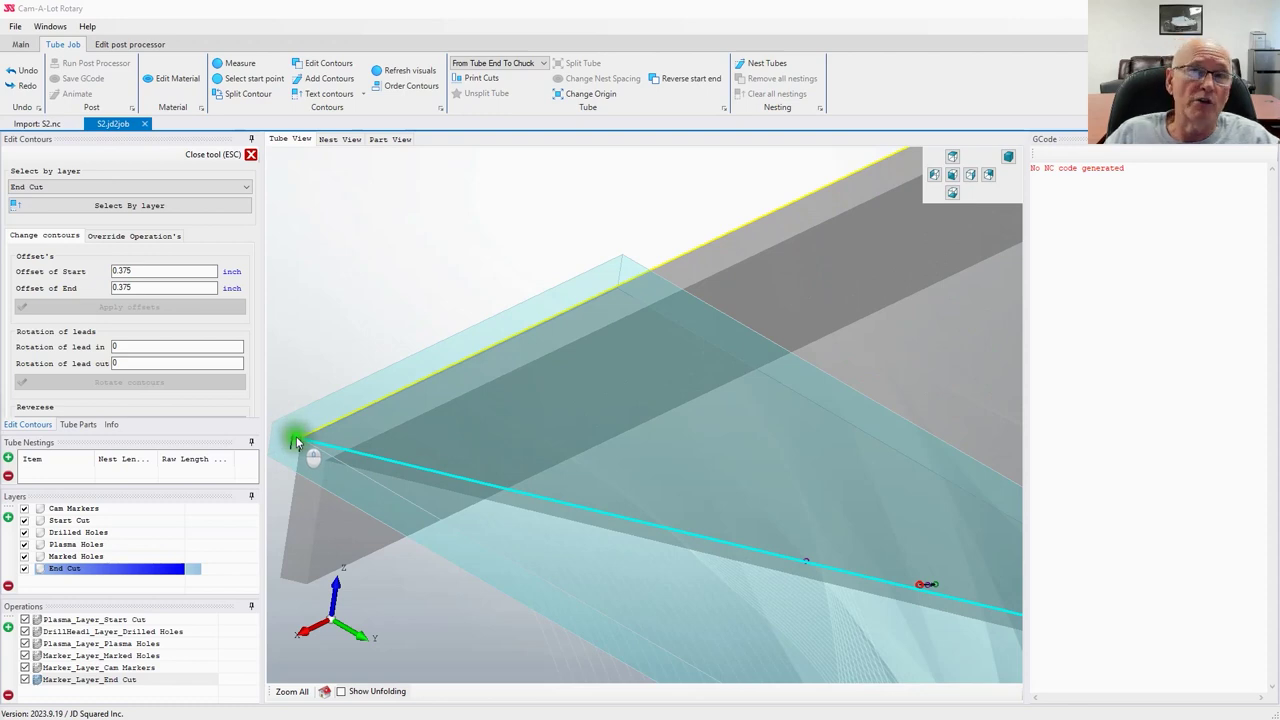
pyautogui.scroll(-2, 287, 437)
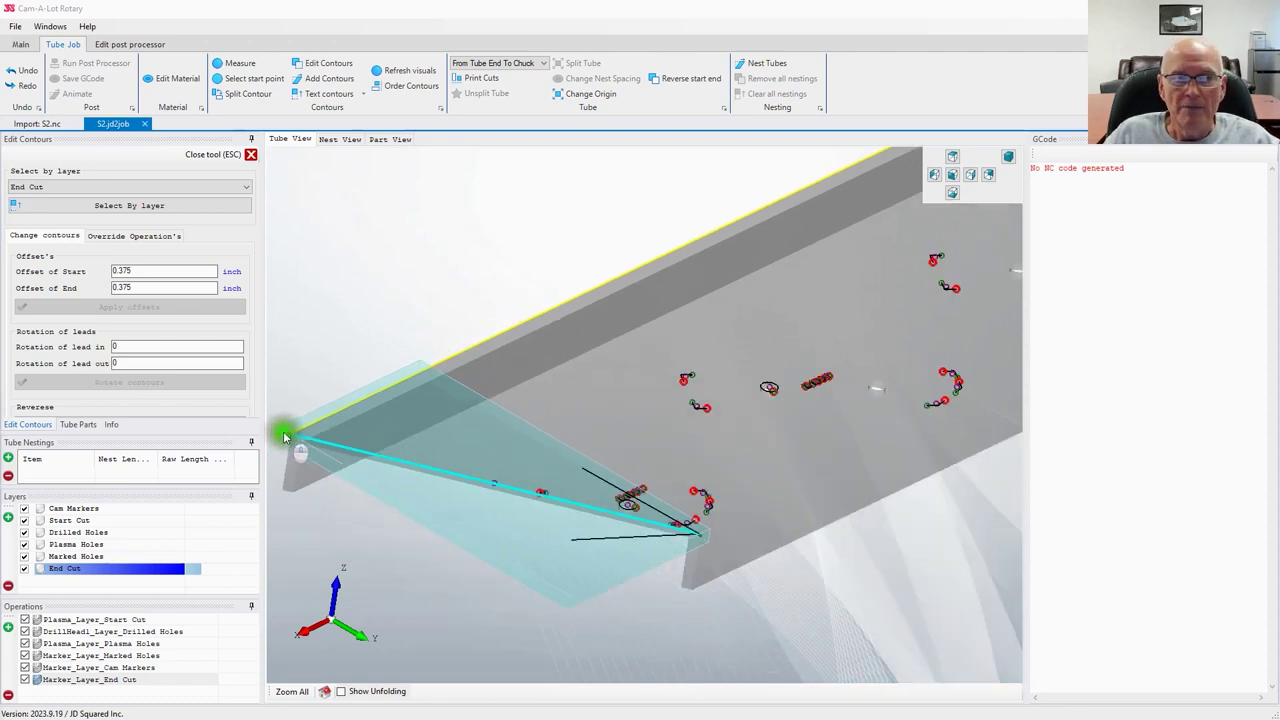
pyautogui.scroll(3, 700, 536)
pyautogui.scroll(-4, 662, 533)
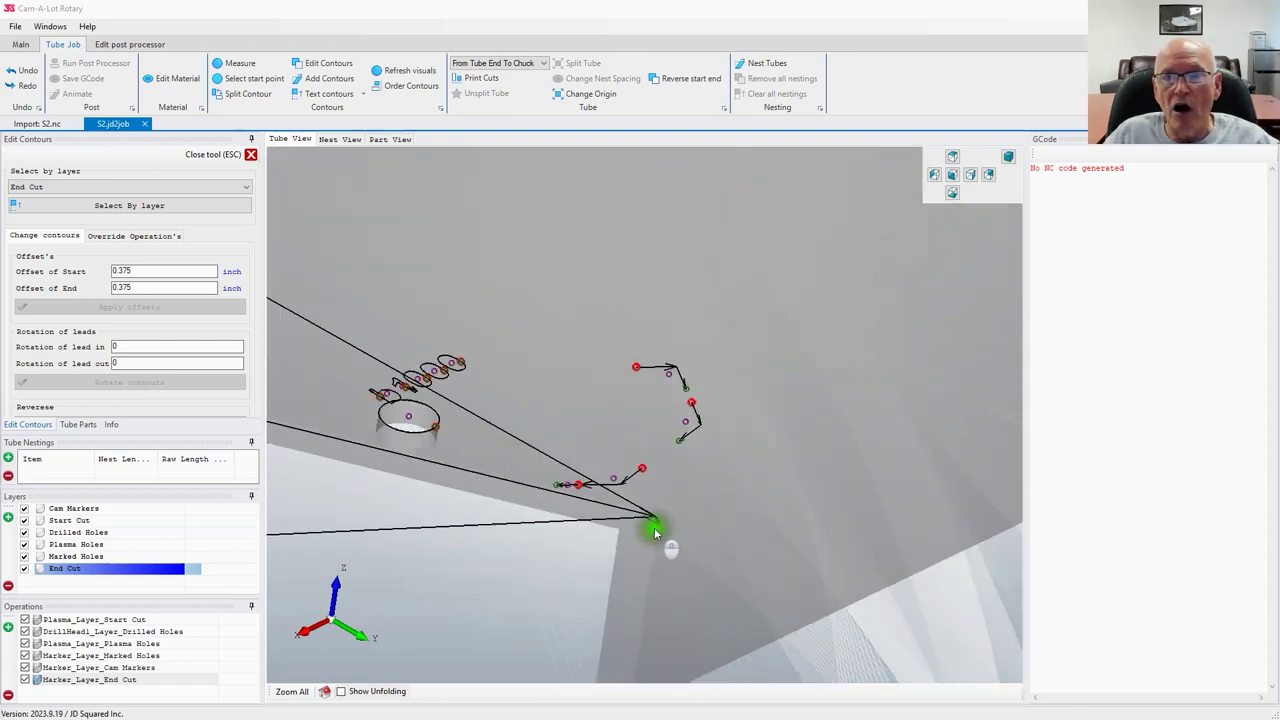
pyautogui.click(543, 537)
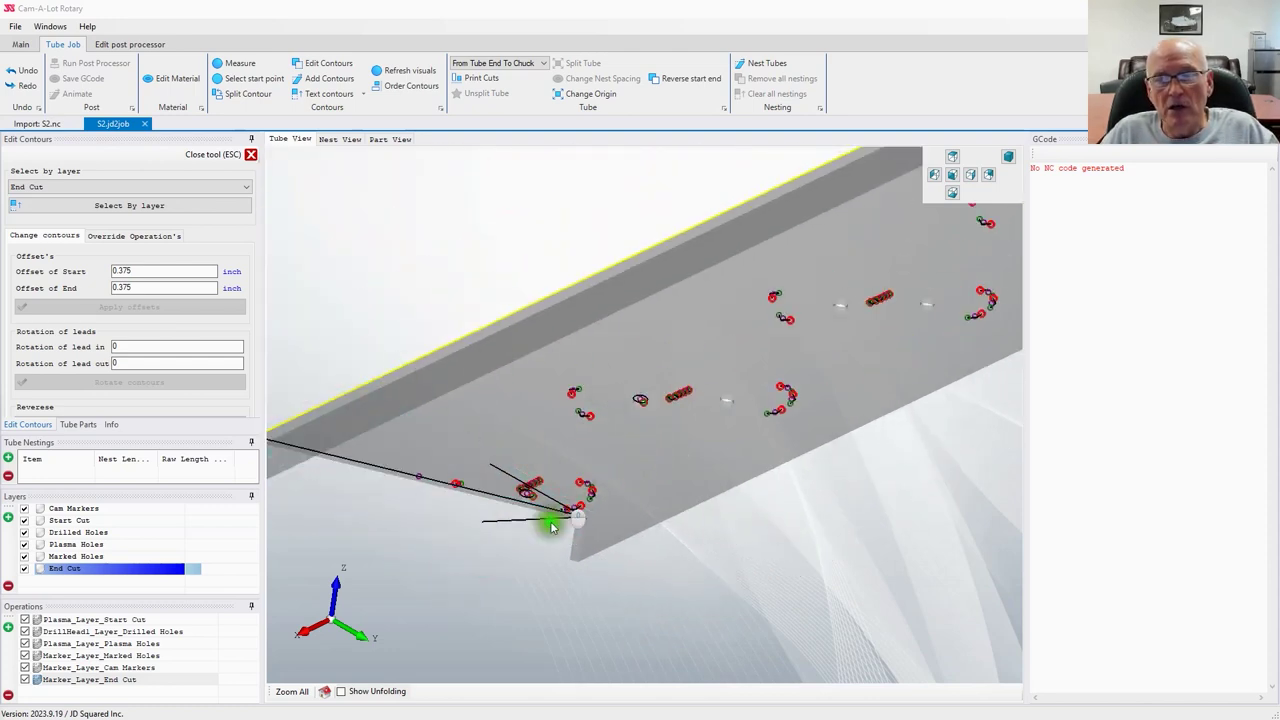
pyautogui.moveTo(528, 508); pyautogui.dragTo(346, 360, button='middle')
pyautogui.scroll(2, 425, 362)
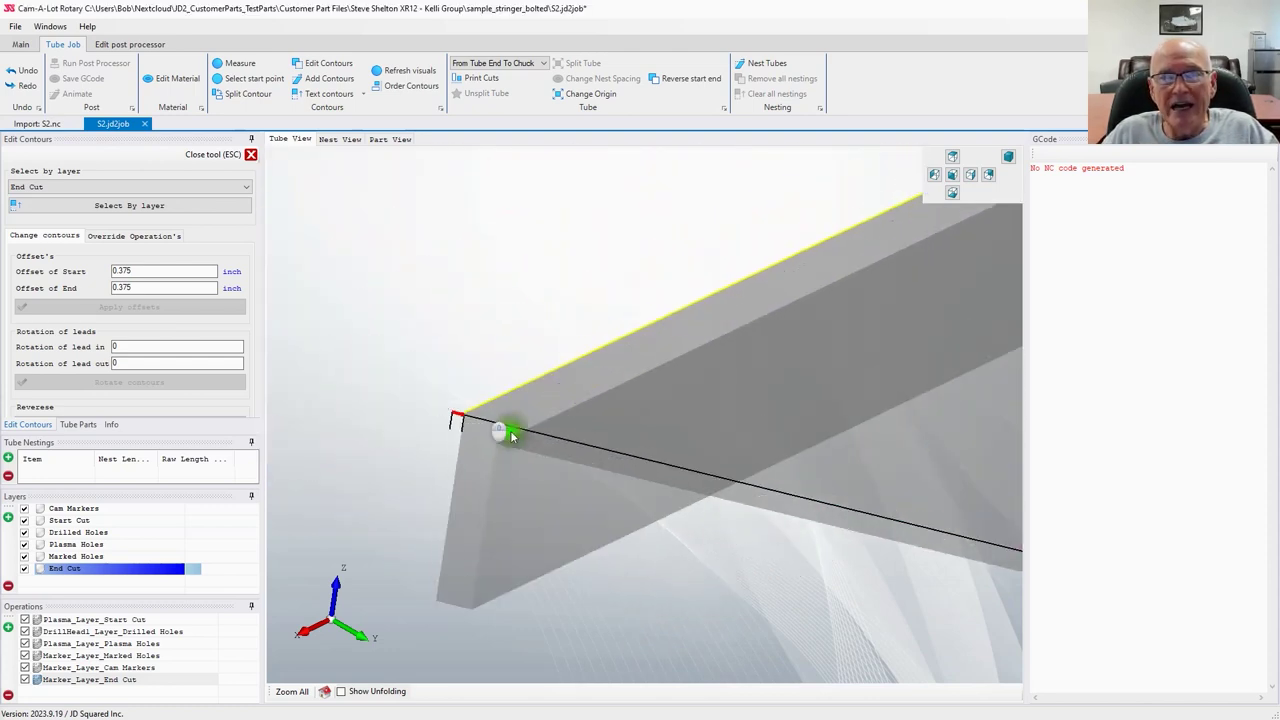
pyautogui.click(469, 414)
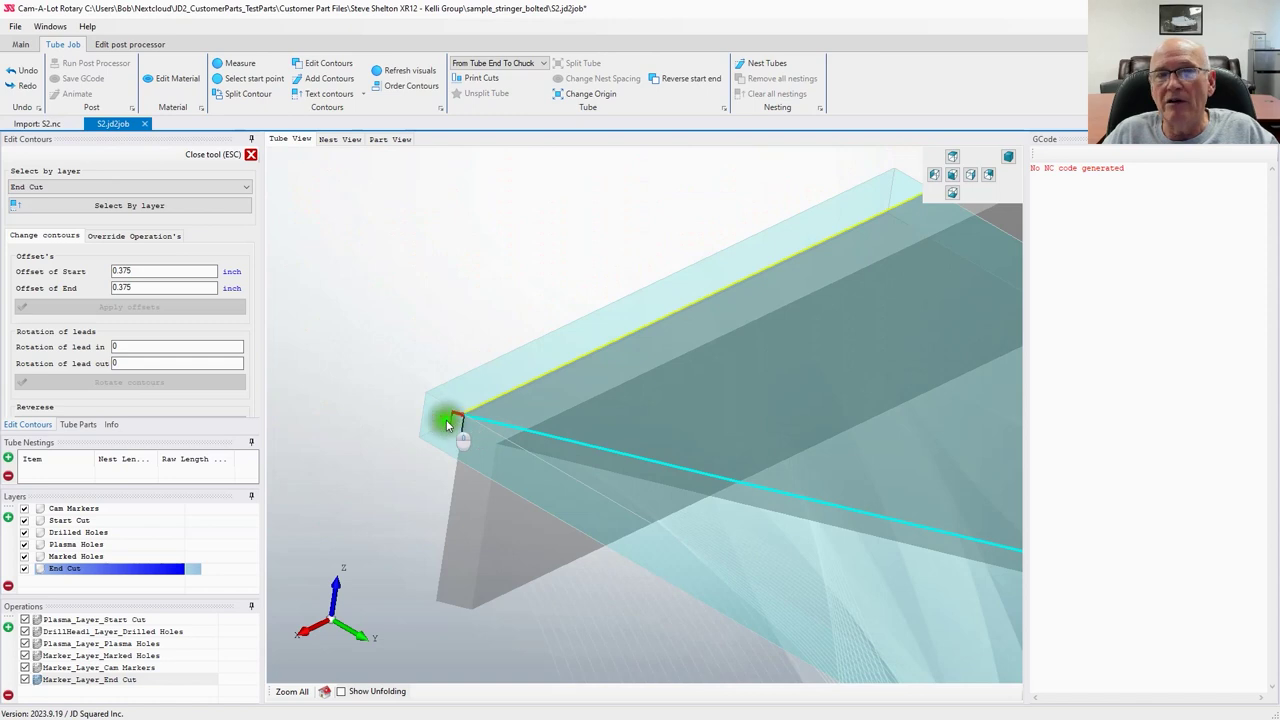
pyautogui.click(457, 291)
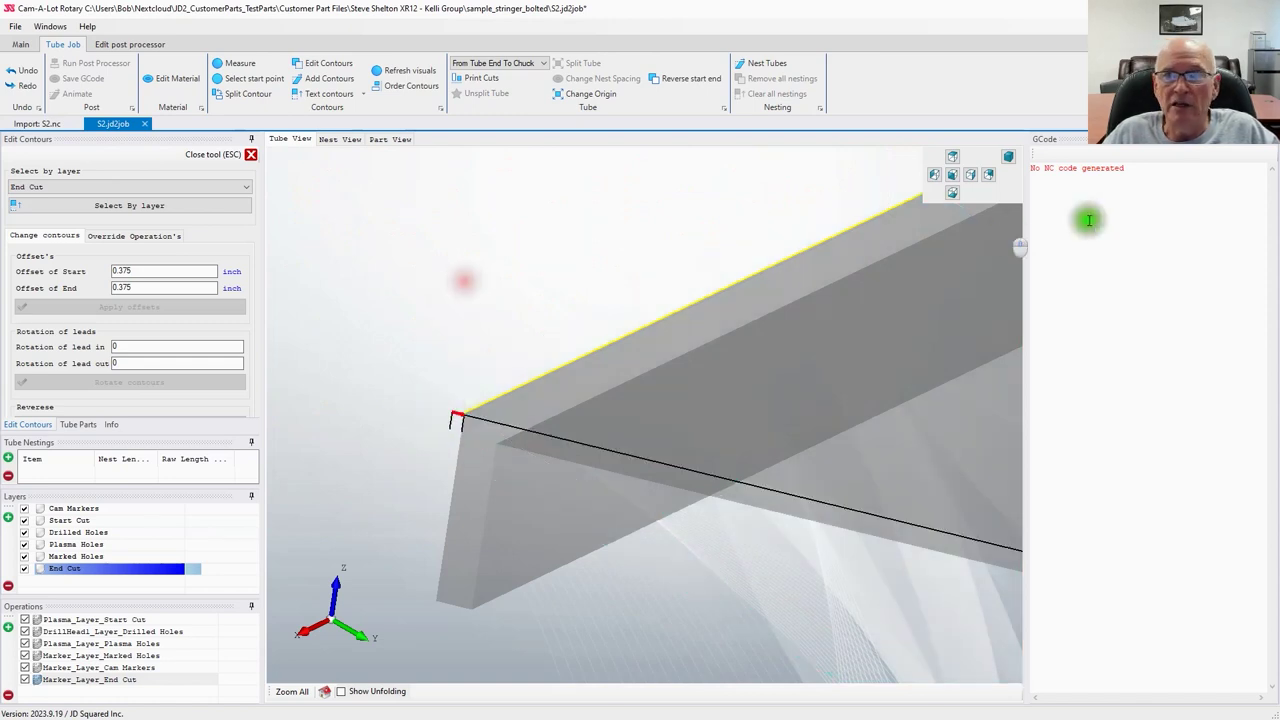
# Step: Examine the cut line's overrun at the flange corner from the channel's end view, then restore the isometric view and close contour editing
pyautogui.click(934, 174)
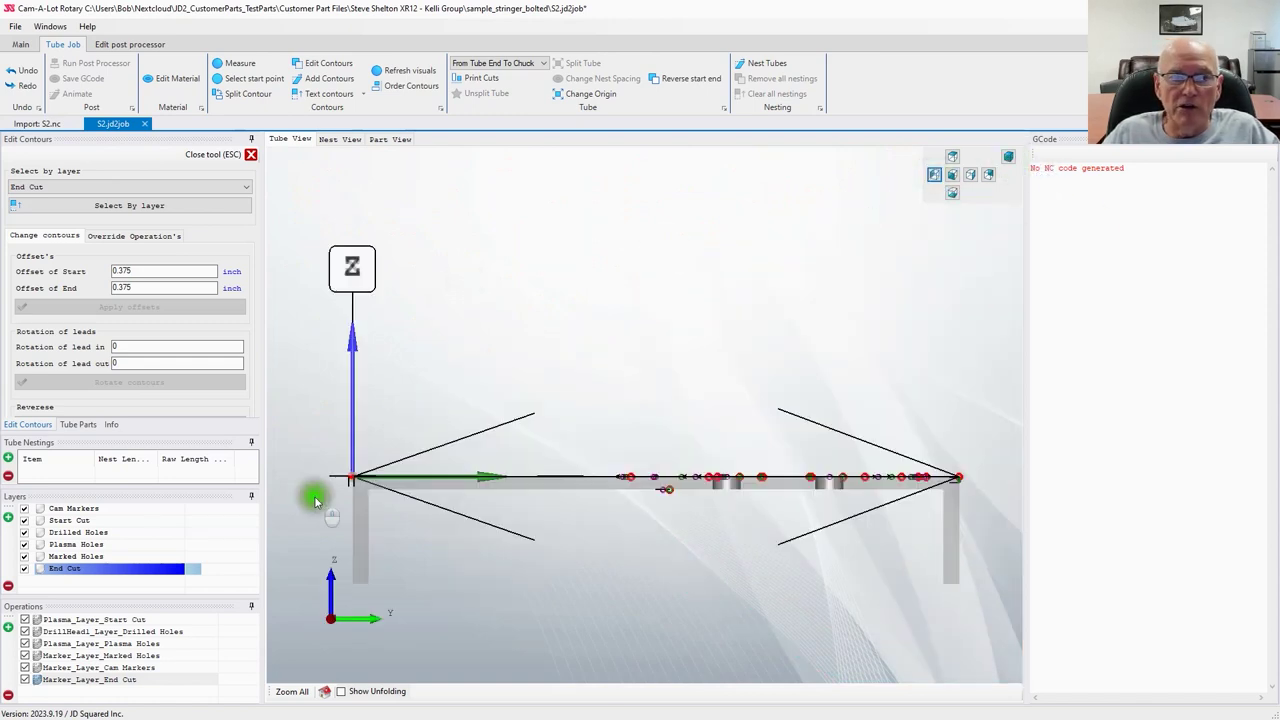
pyautogui.scroll(3, 289, 483)
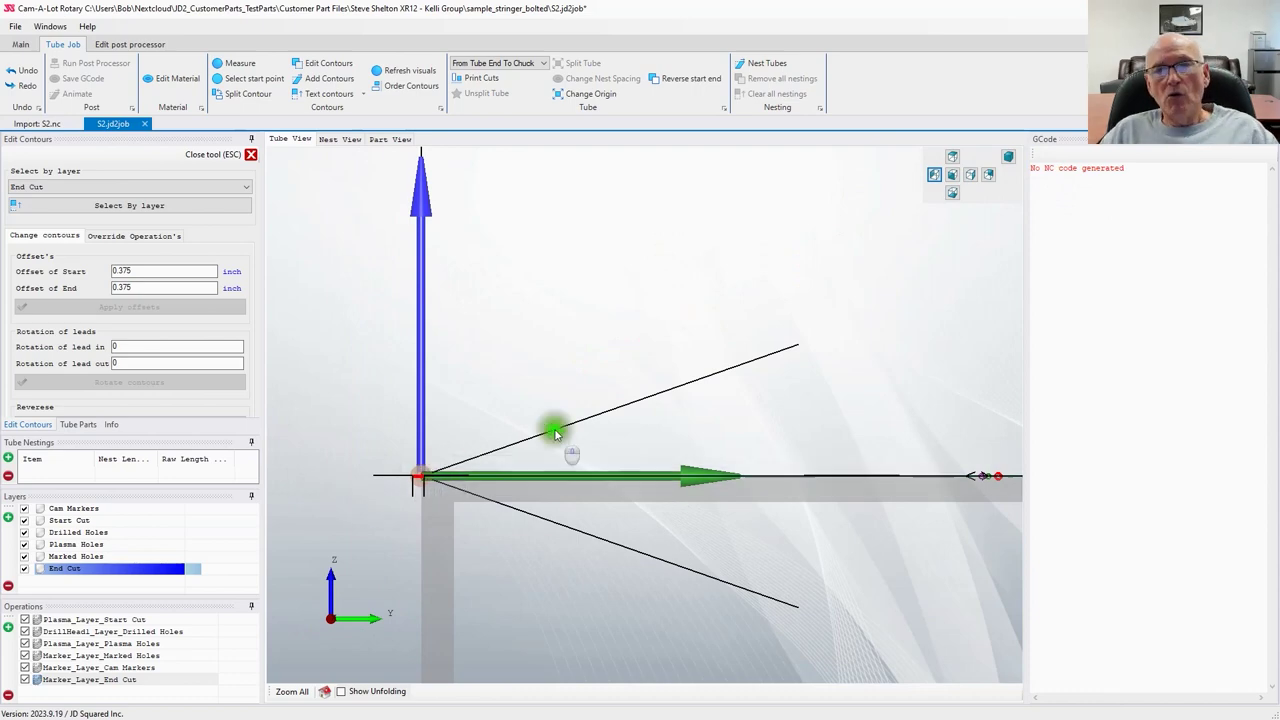
pyautogui.moveTo(640, 328); pyautogui.dragTo(680, 369, button='middle')
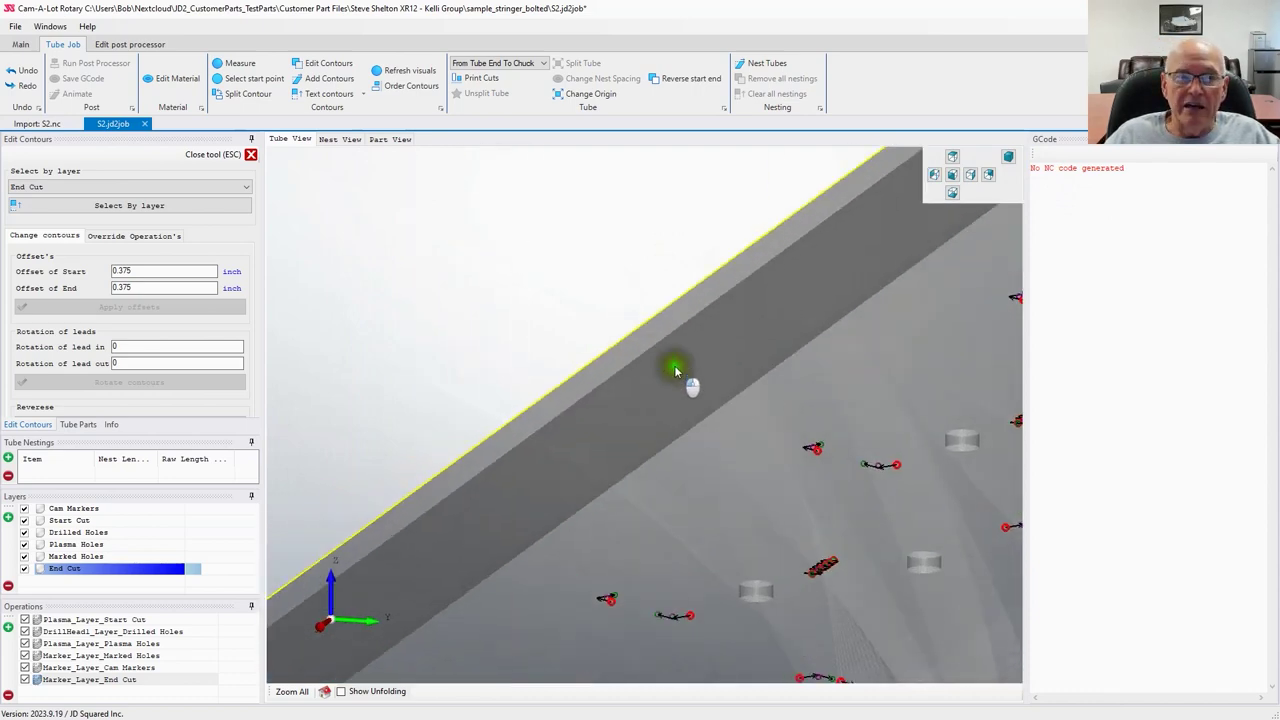
pyautogui.moveTo(663, 571); pyautogui.dragTo(343, 415, button='middle')
pyautogui.click(343, 415)
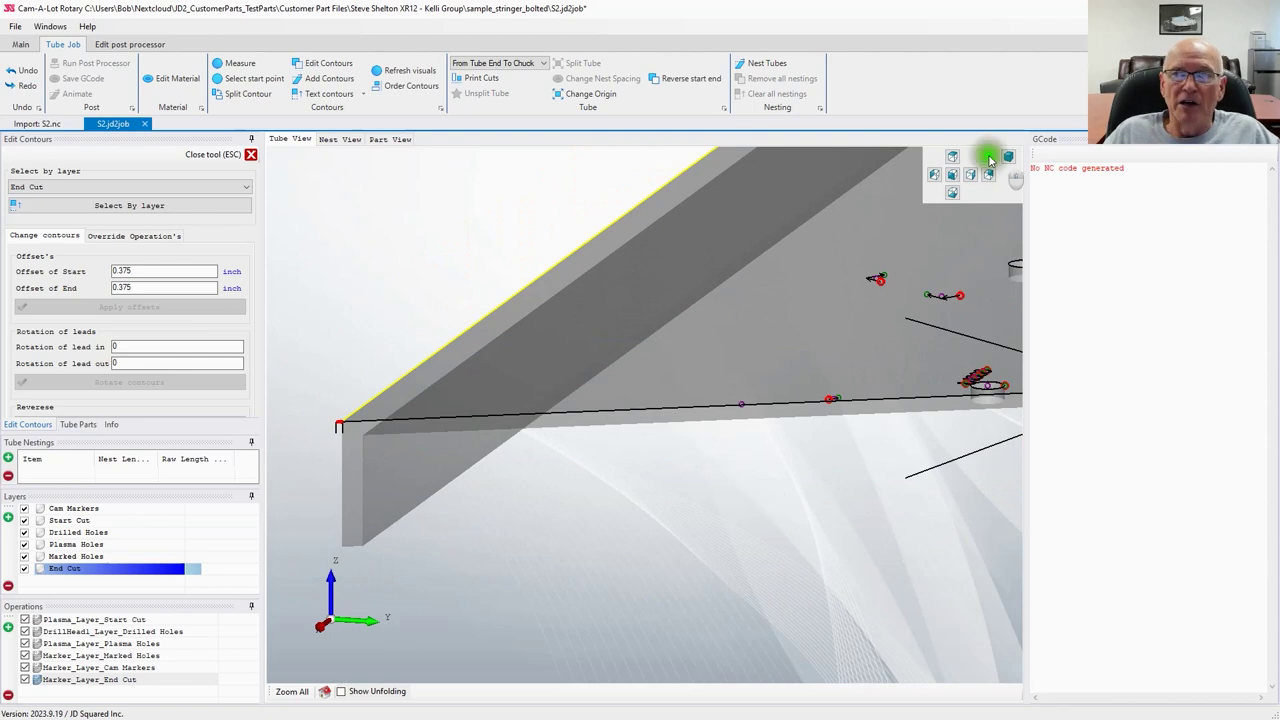
pyautogui.click(934, 175)
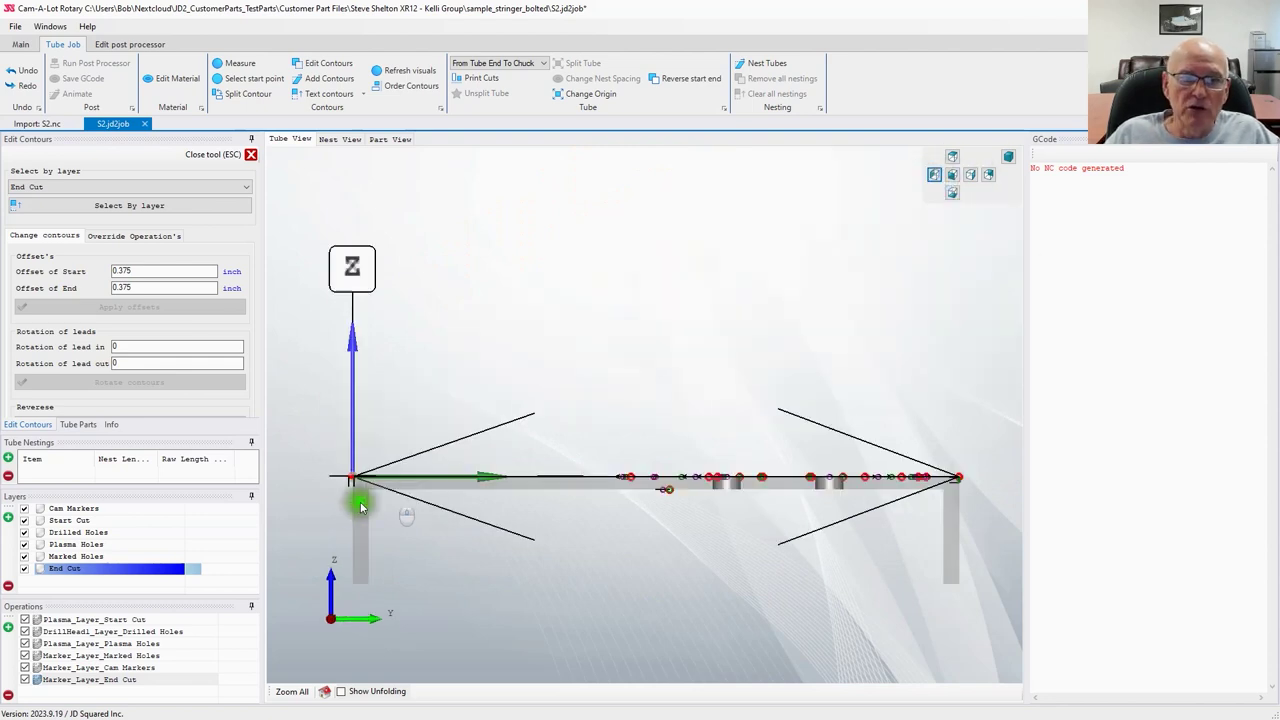
pyautogui.scroll(4, 323, 523)
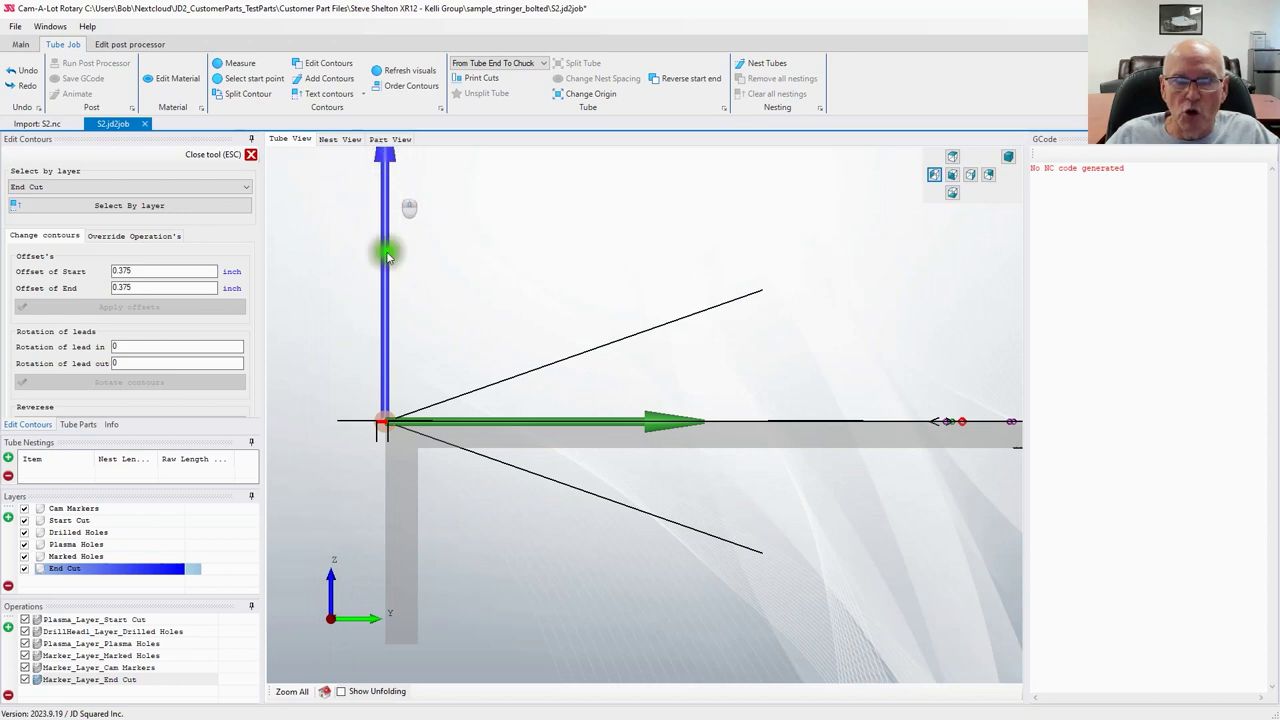
pyautogui.scroll(-1, 556, 229)
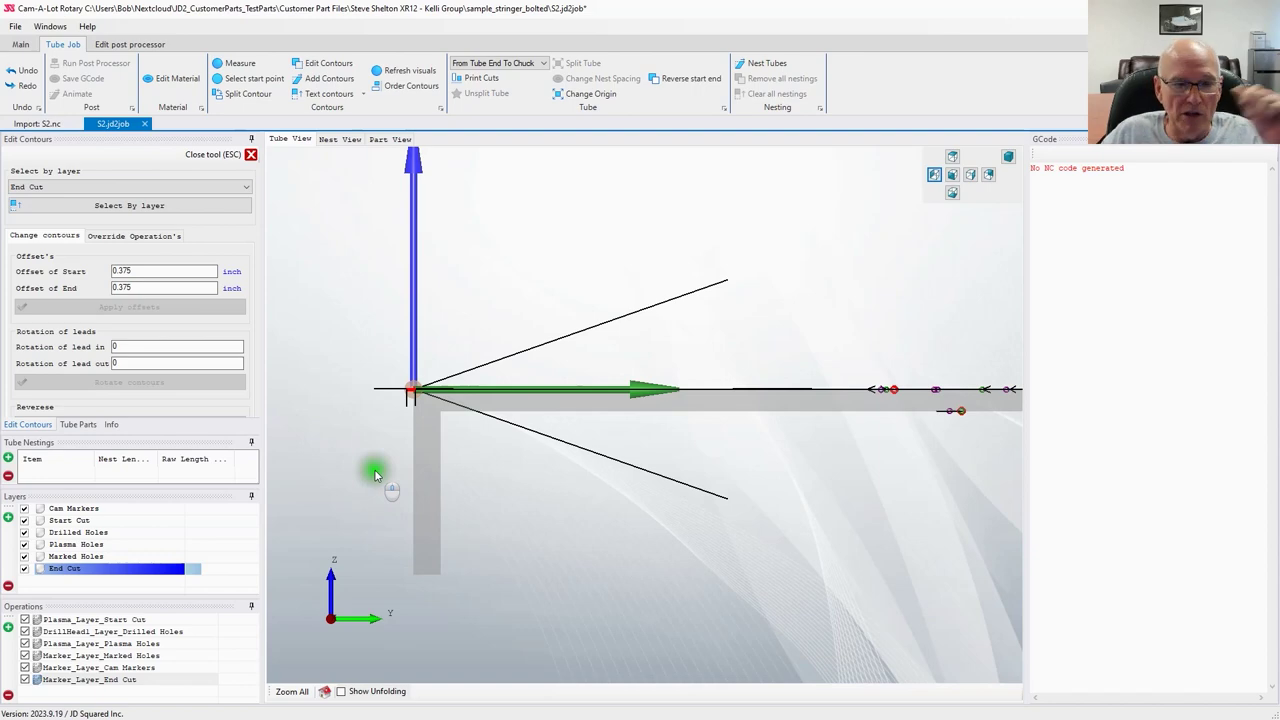
pyautogui.hotkey('alt', 'Tab')
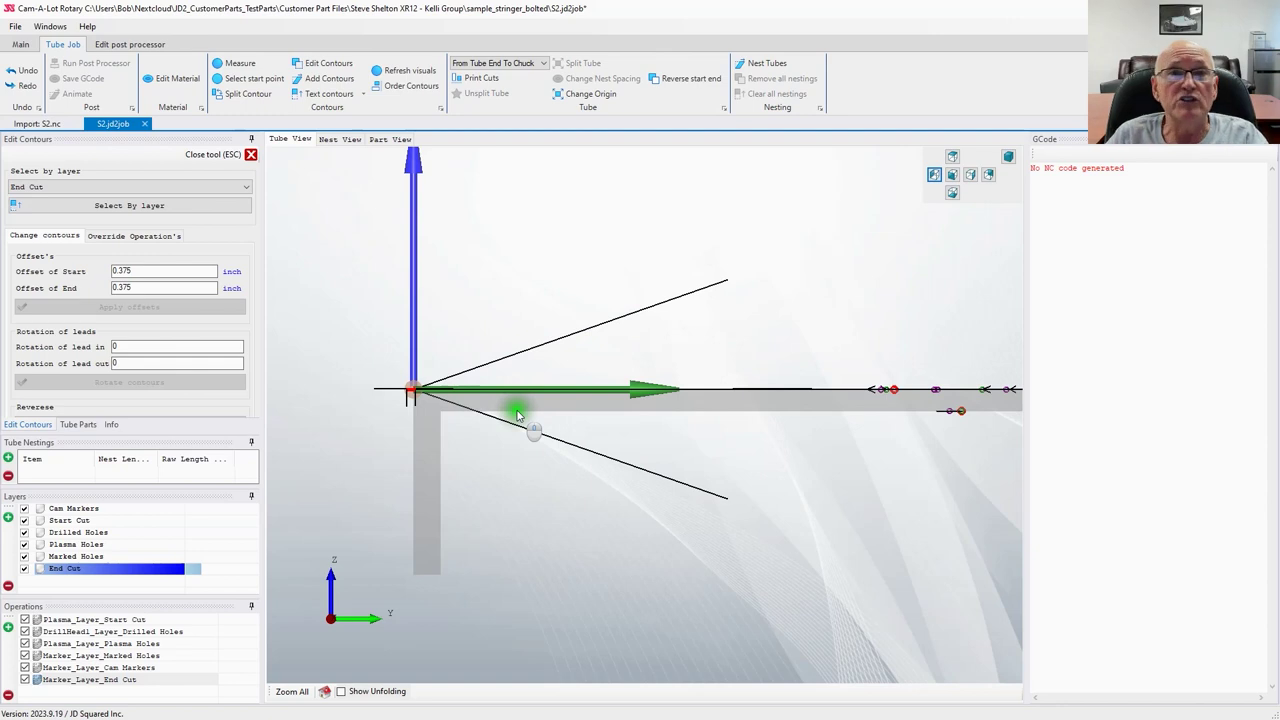
pyautogui.click(1006, 158)
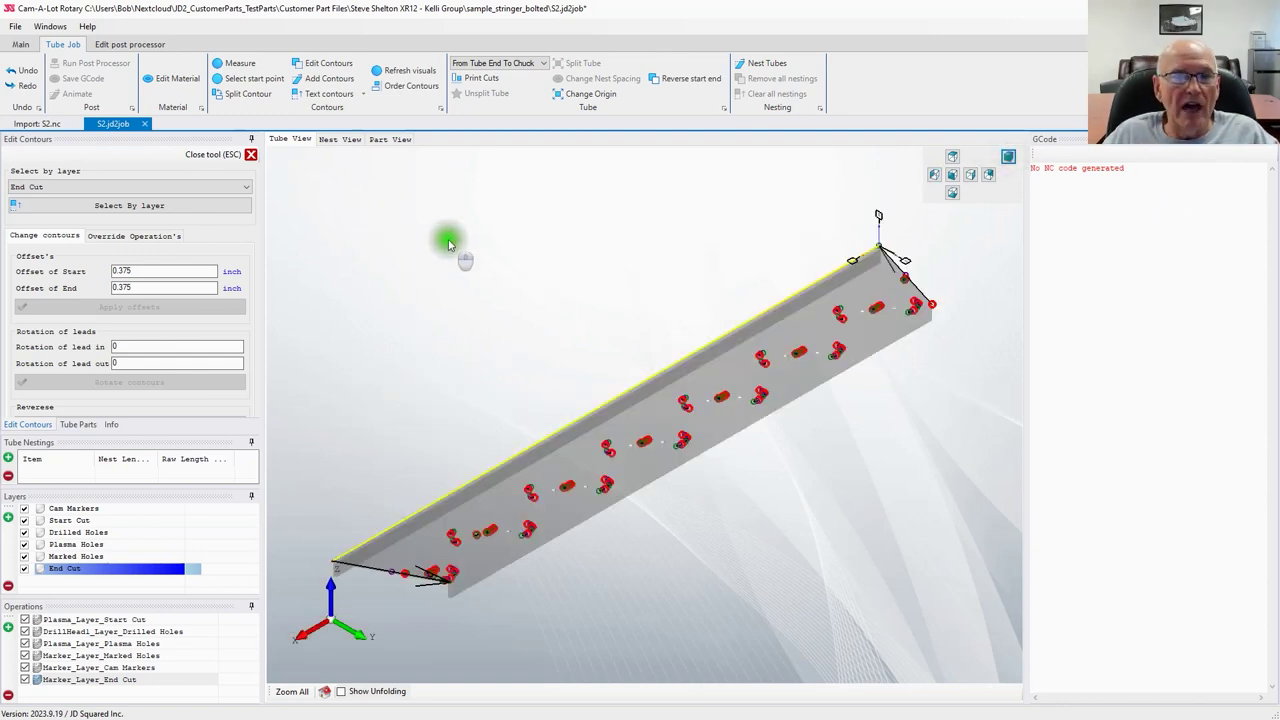
pyautogui.click(222, 157)
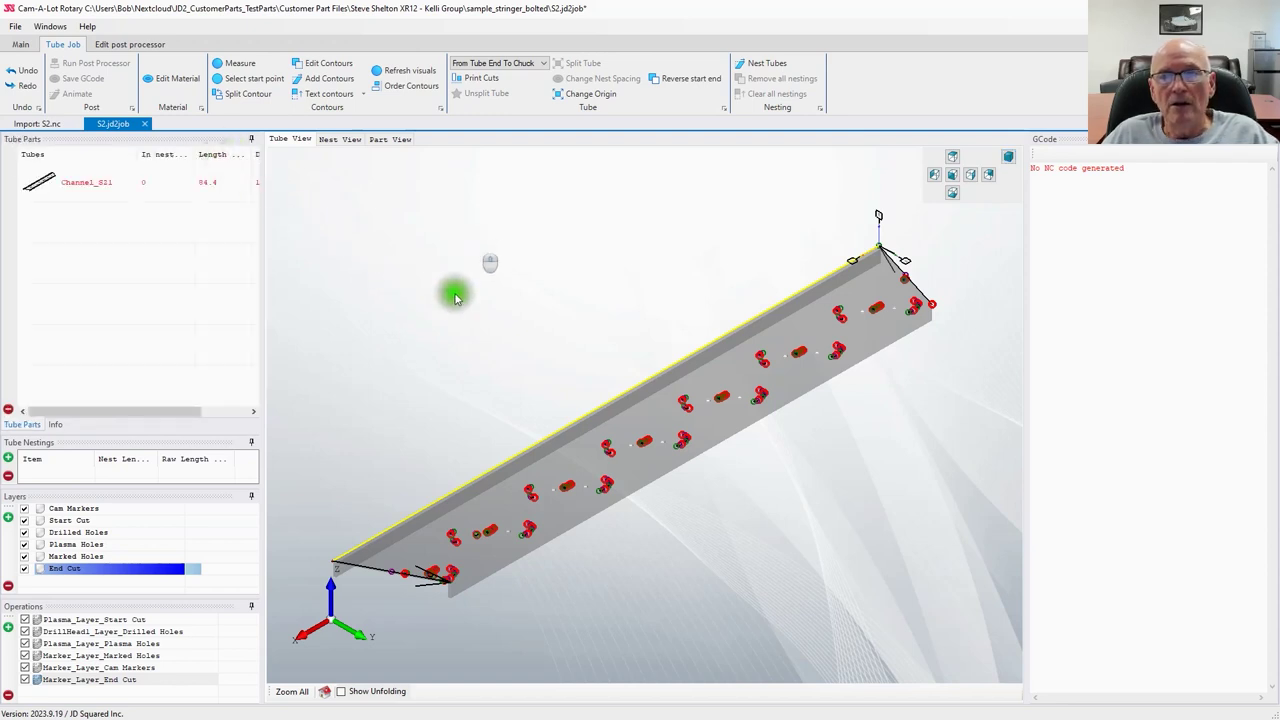
# Step: Select the Start Cut layer's contour for editing and enter start and end offsets of 0.375 inch
pyautogui.click(322, 64)
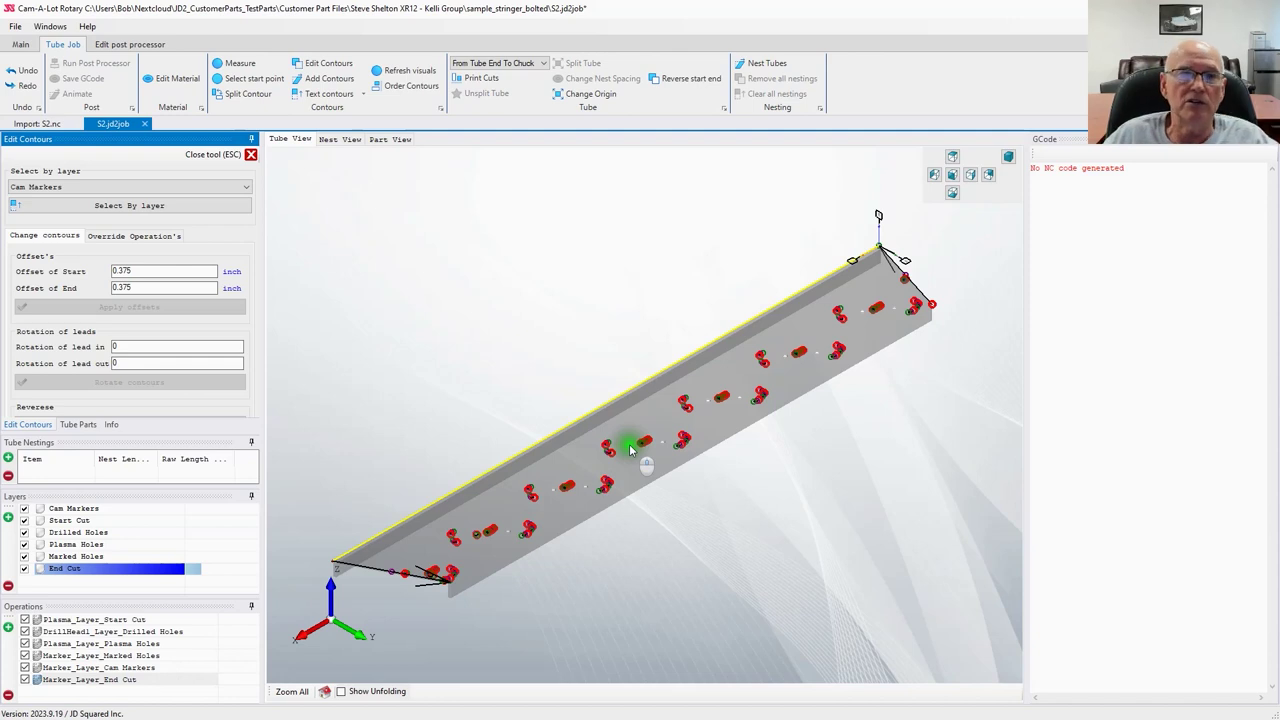
pyautogui.click(55, 187)
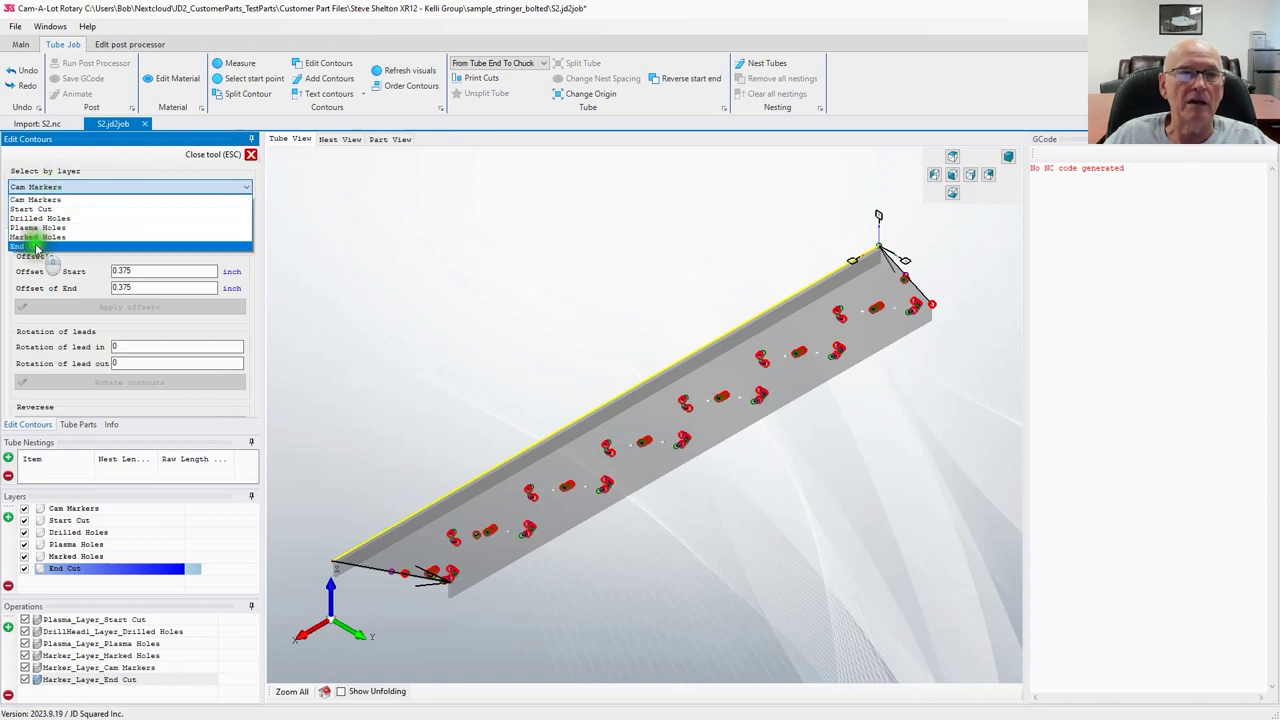
pyautogui.click(40, 209)
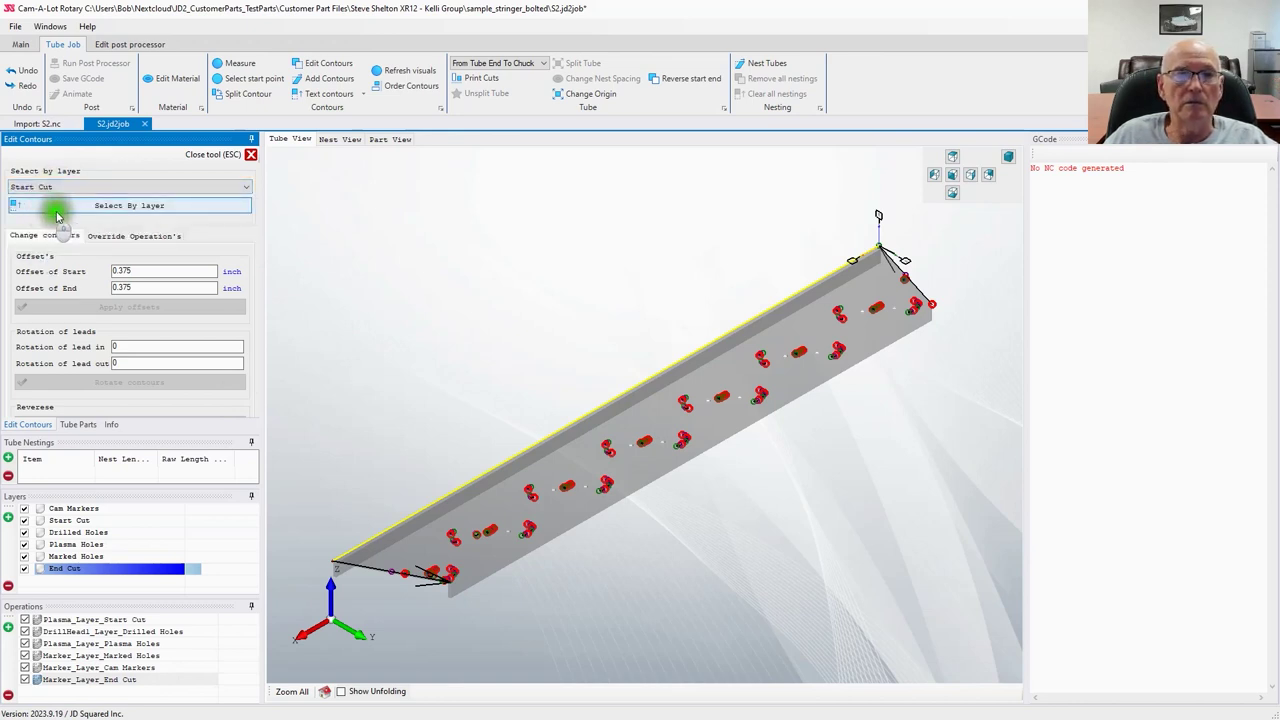
pyautogui.click(166, 206)
pyautogui.scroll(5, 386, 606)
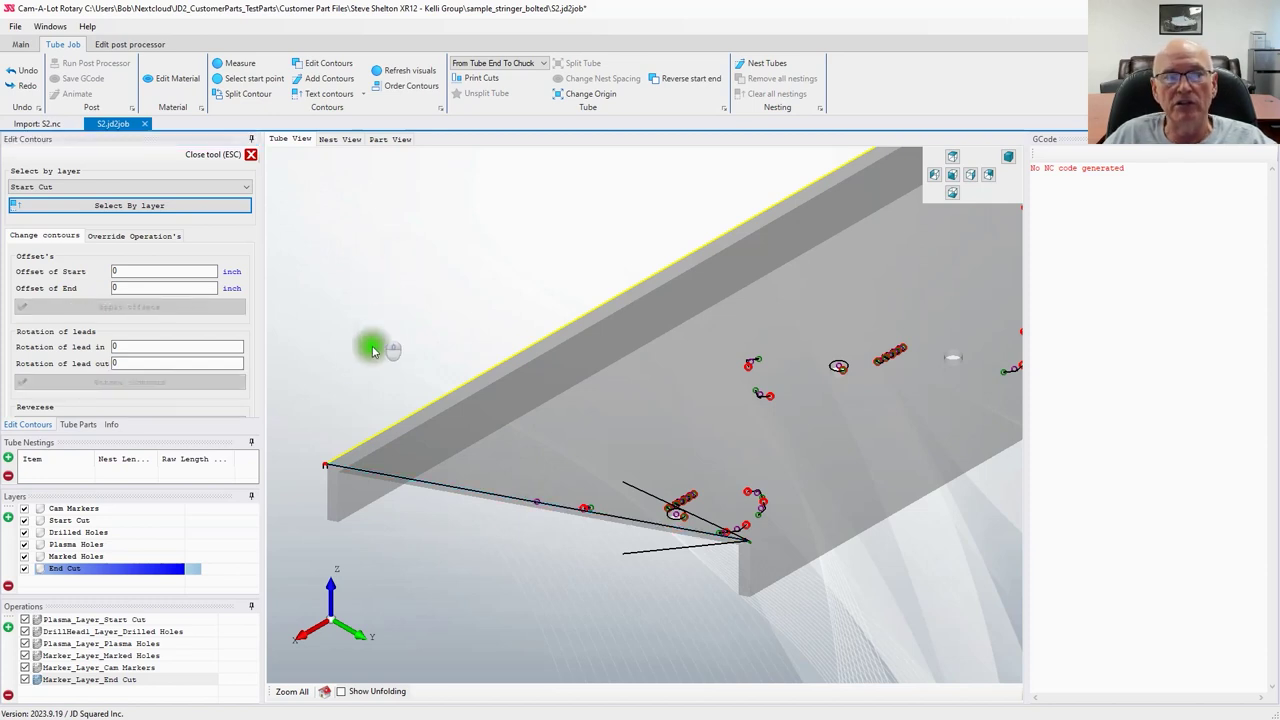
pyautogui.click(416, 485)
pyautogui.click(416, 485)
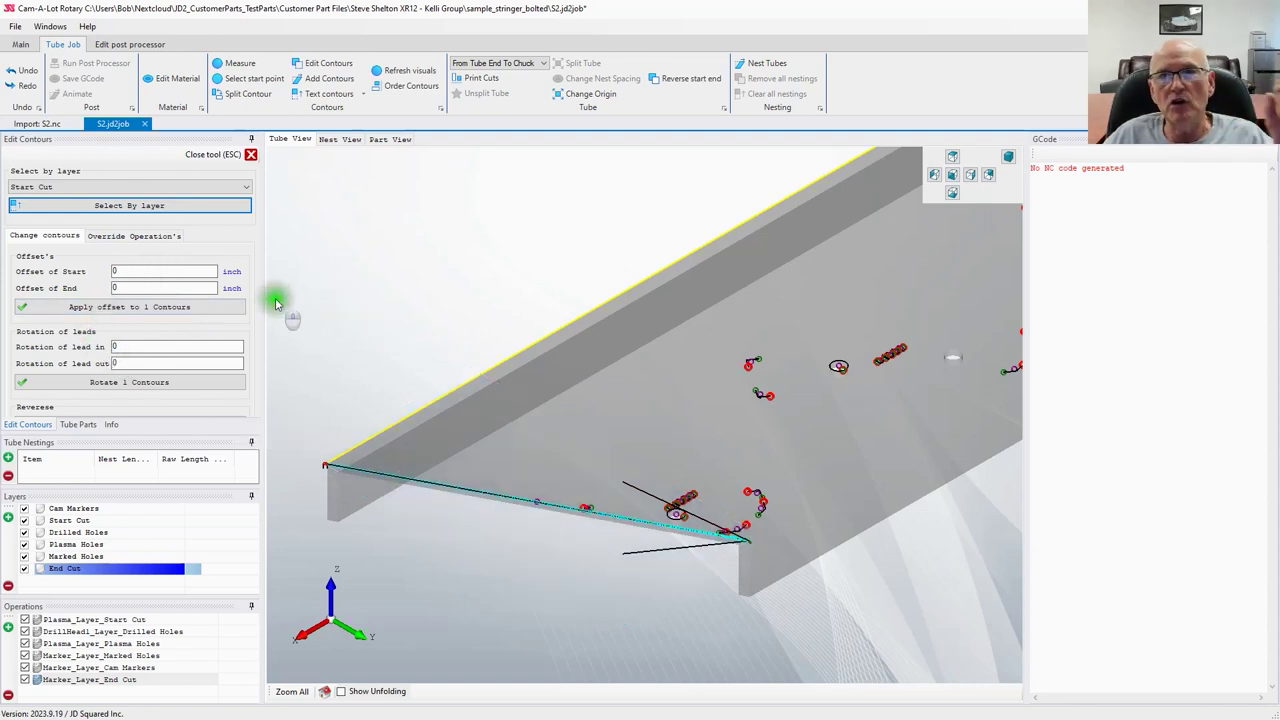
pyautogui.click(149, 271)
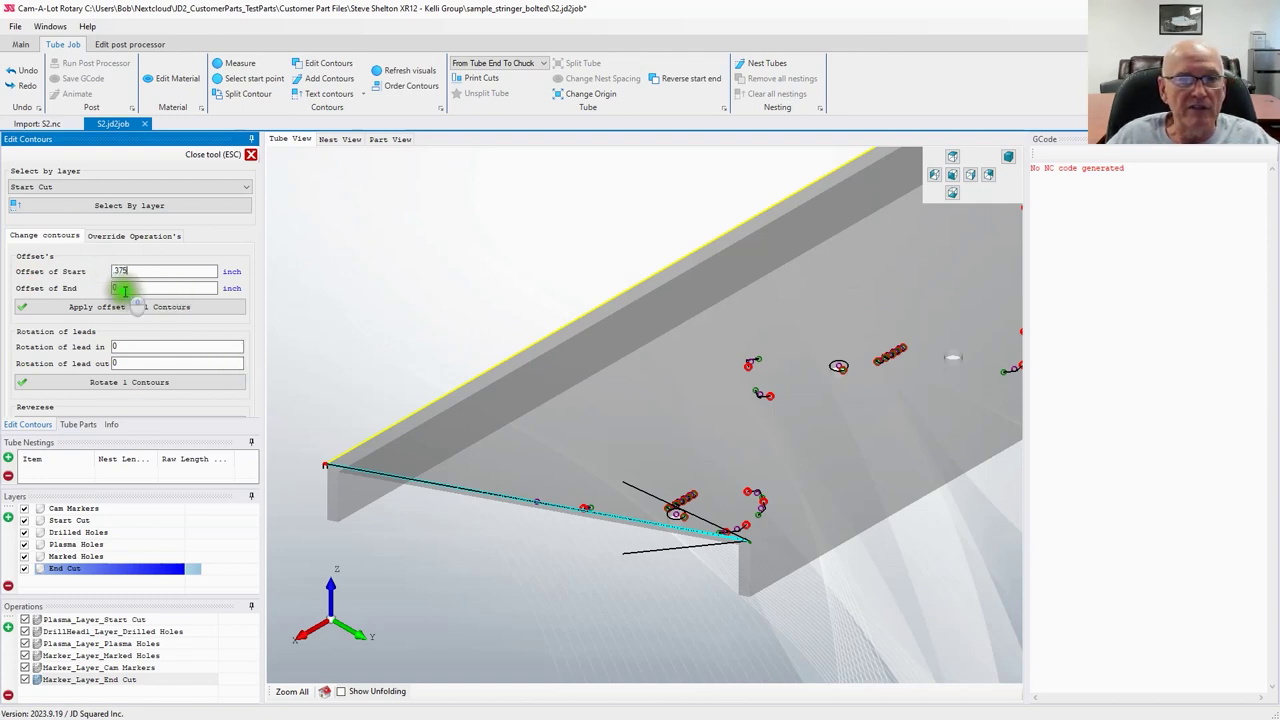
pyautogui.press('Tab')
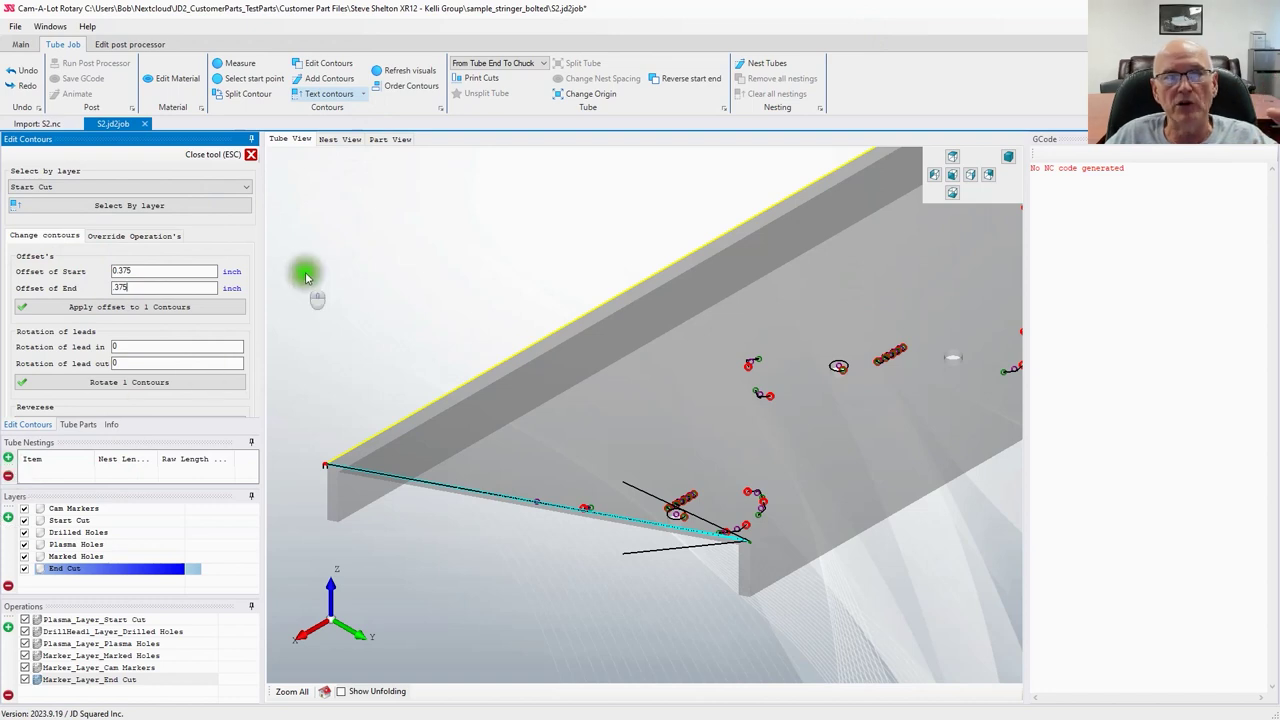
# Step: Switch the contour offset units to millimetres and back to inches
pyautogui.click(232, 272)
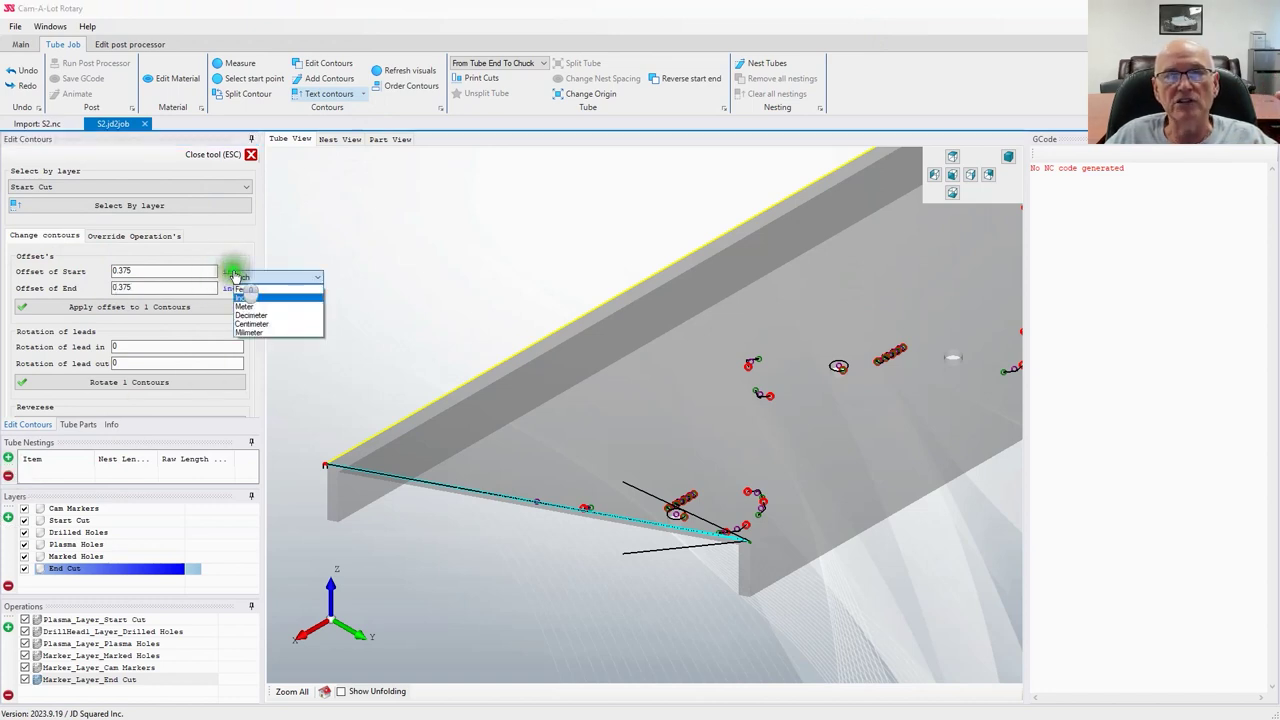
pyautogui.click(240, 328)
pyautogui.doubleClick(131, 270)
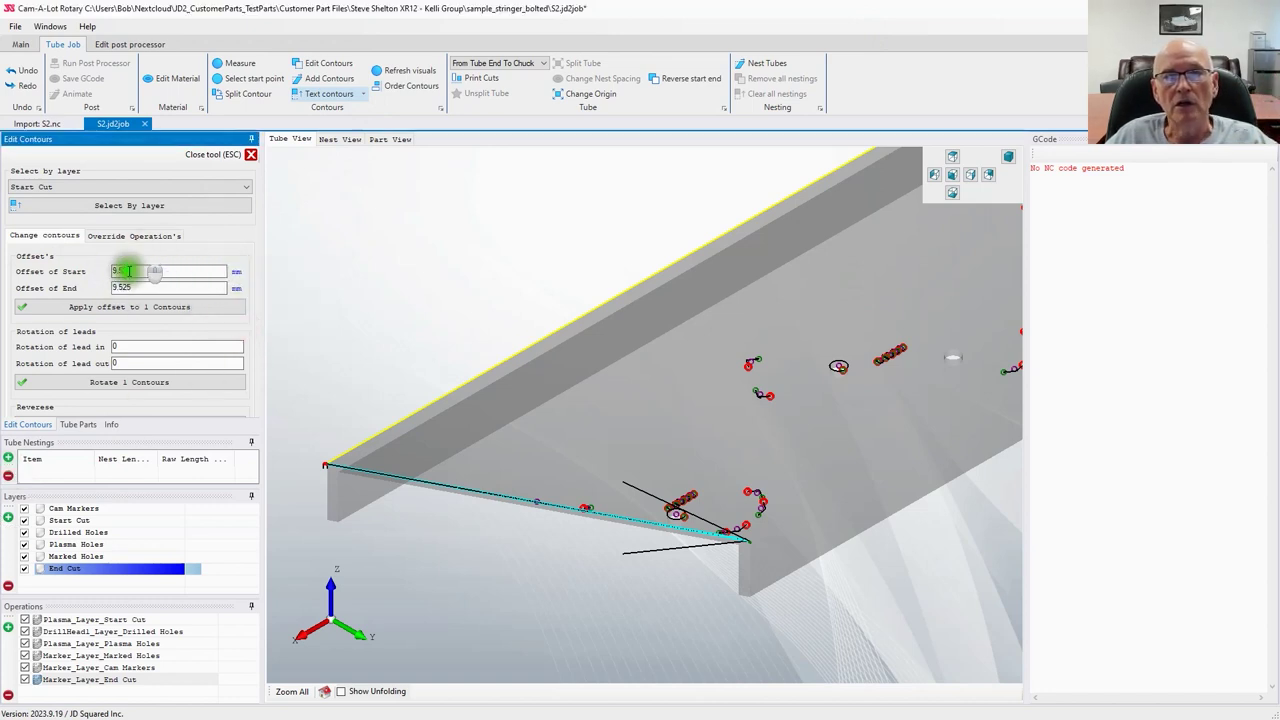
pyautogui.click(236, 271)
pyautogui.click(247, 294)
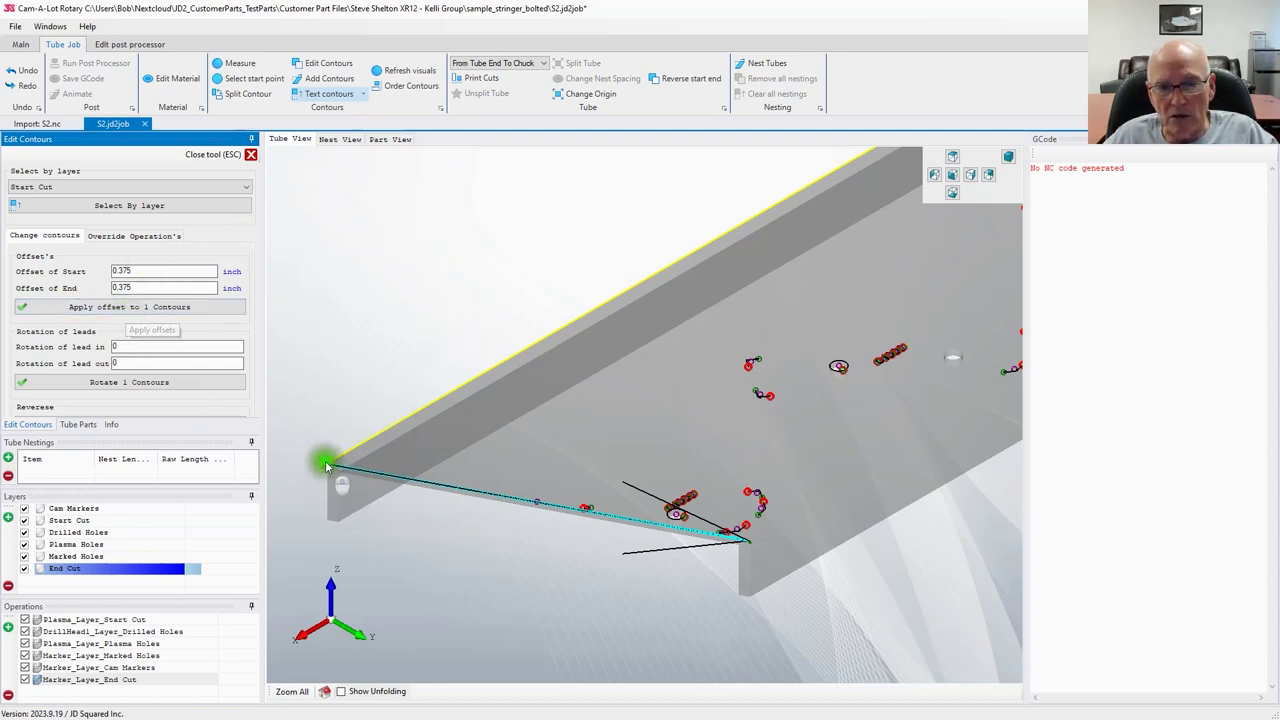
# Step: Apply the start and end offsets to the Start Cut contour and inspect both ends of the cut line at the flanges
pyautogui.click(153, 312)
pyautogui.scroll(5, 324, 497)
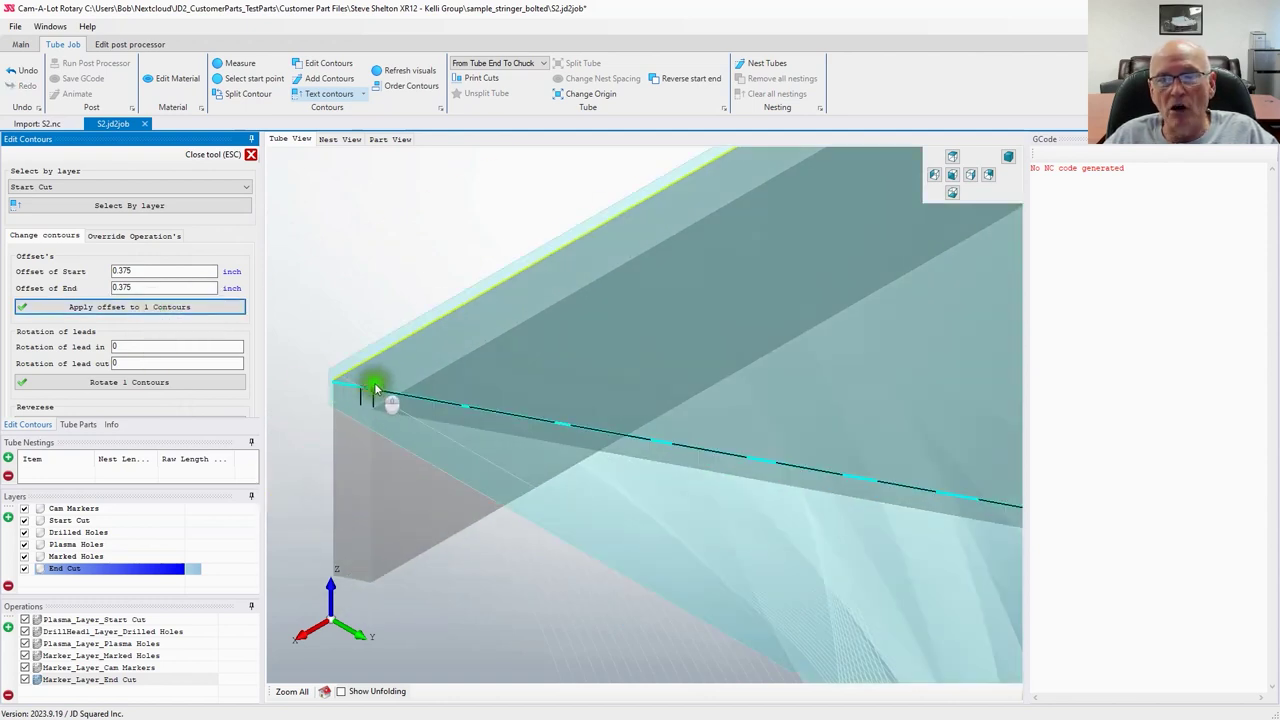
pyautogui.moveTo(634, 623); pyautogui.dragTo(323, 576, button='middle')
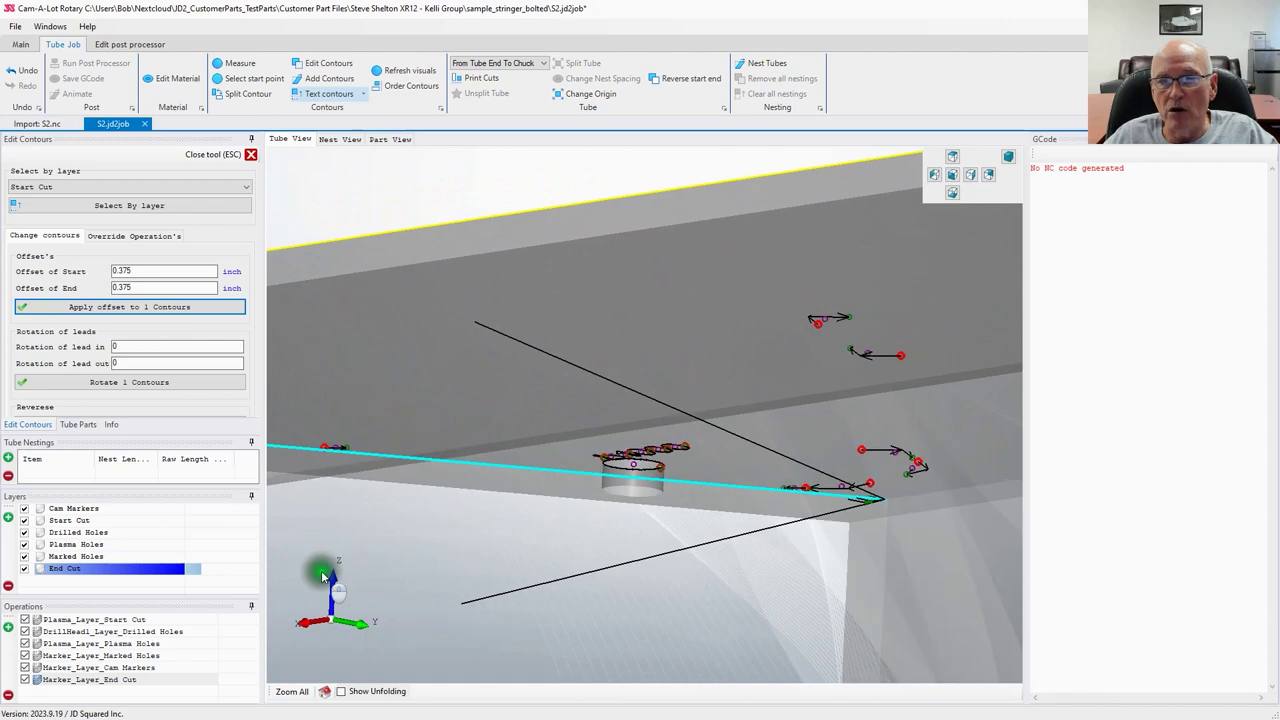
pyautogui.moveTo(800, 531); pyautogui.dragTo(648, 413, button='middle')
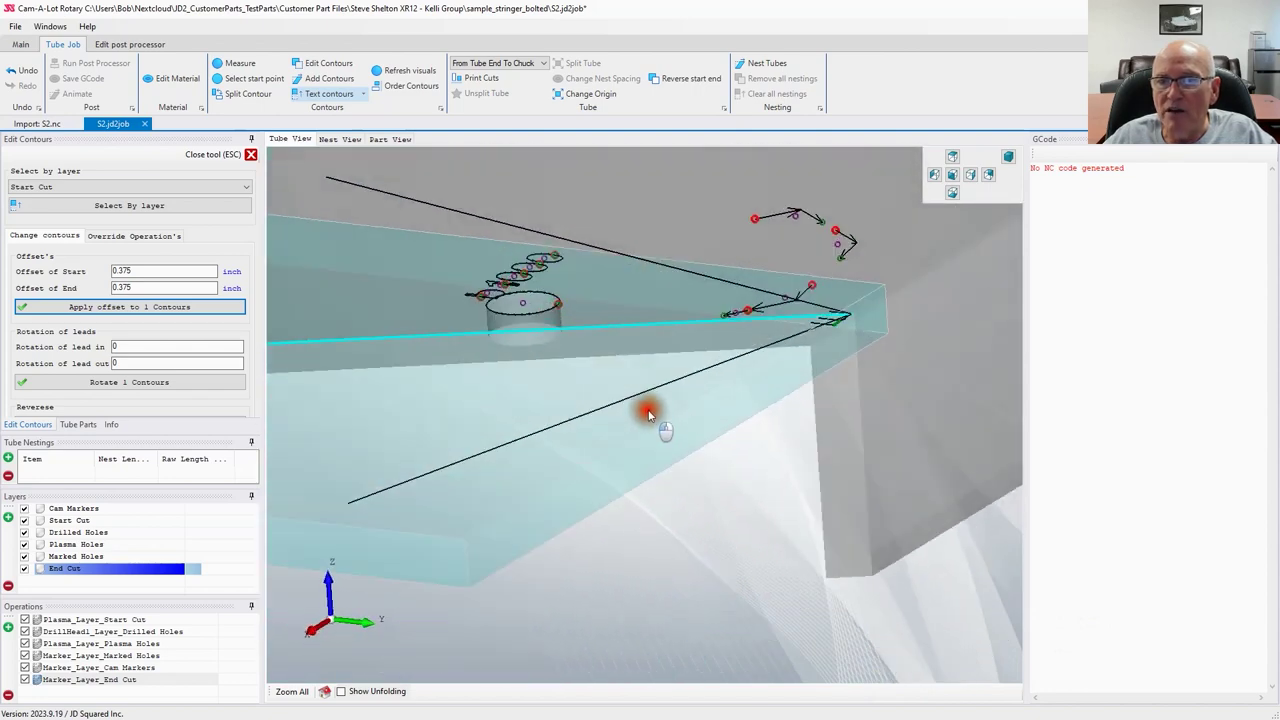
pyautogui.click(713, 552)
pyautogui.moveTo(713, 552); pyautogui.dragTo(523, 480, button='middle')
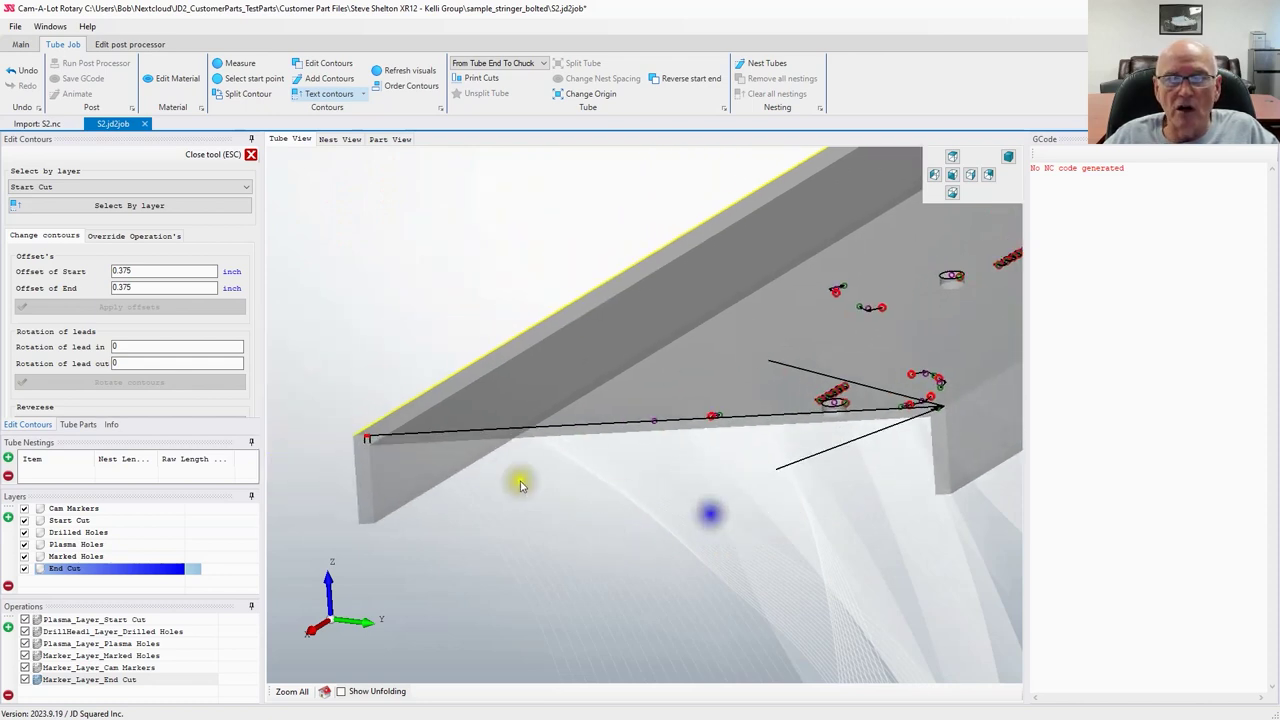
pyautogui.click(375, 438)
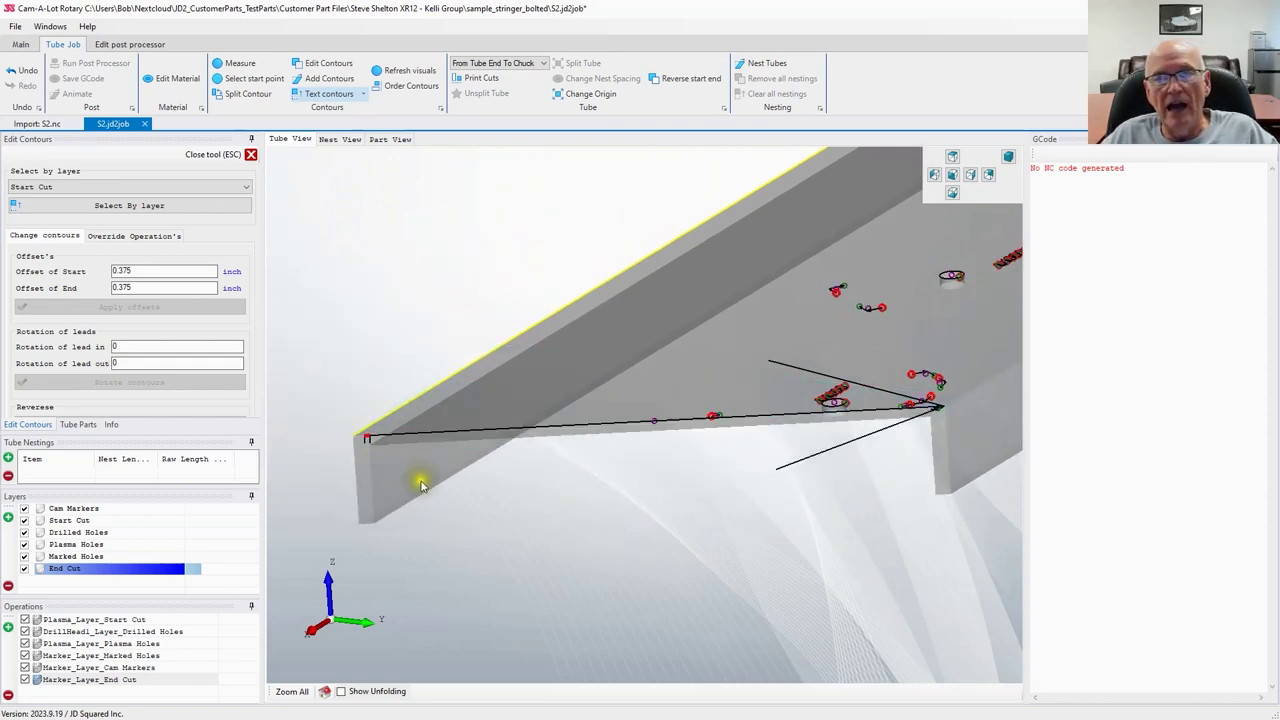
pyautogui.scroll(3, 360, 447)
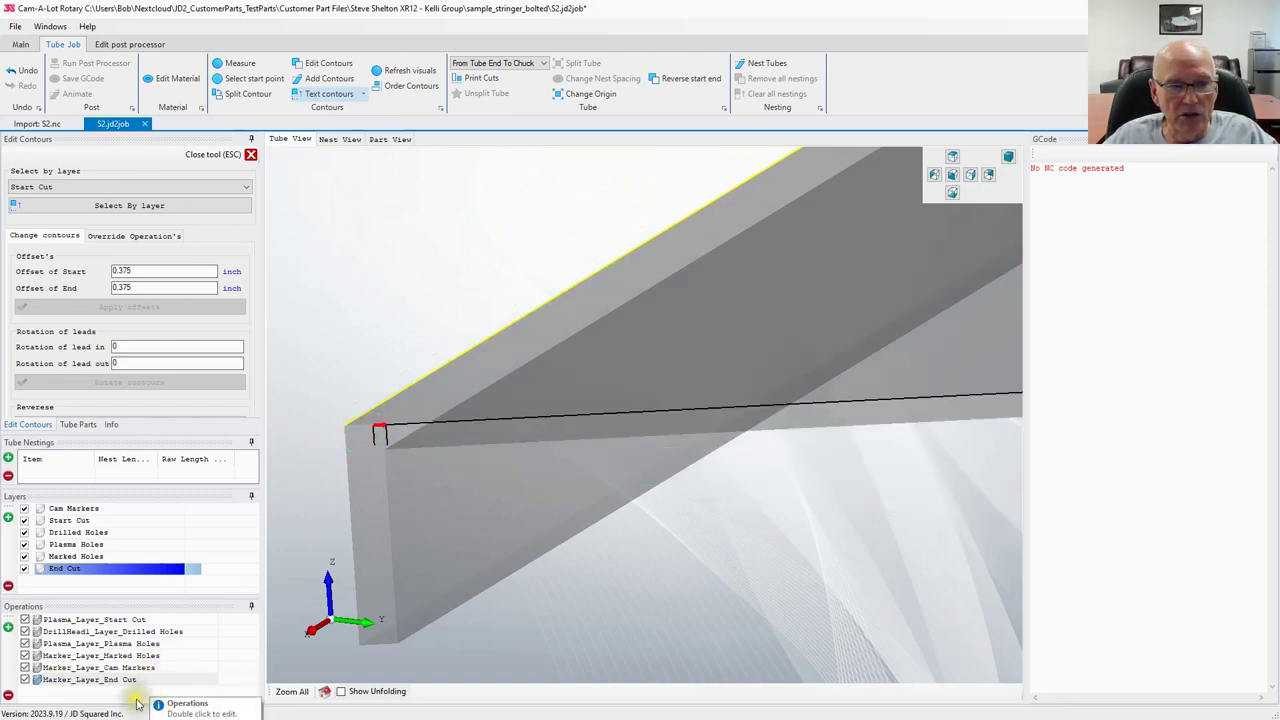
# Step: Edit the Plasma_Layer_Start Cut operation, setting lead in, lead out and overcut lengths to 0, and save it
pyautogui.click(95, 621)
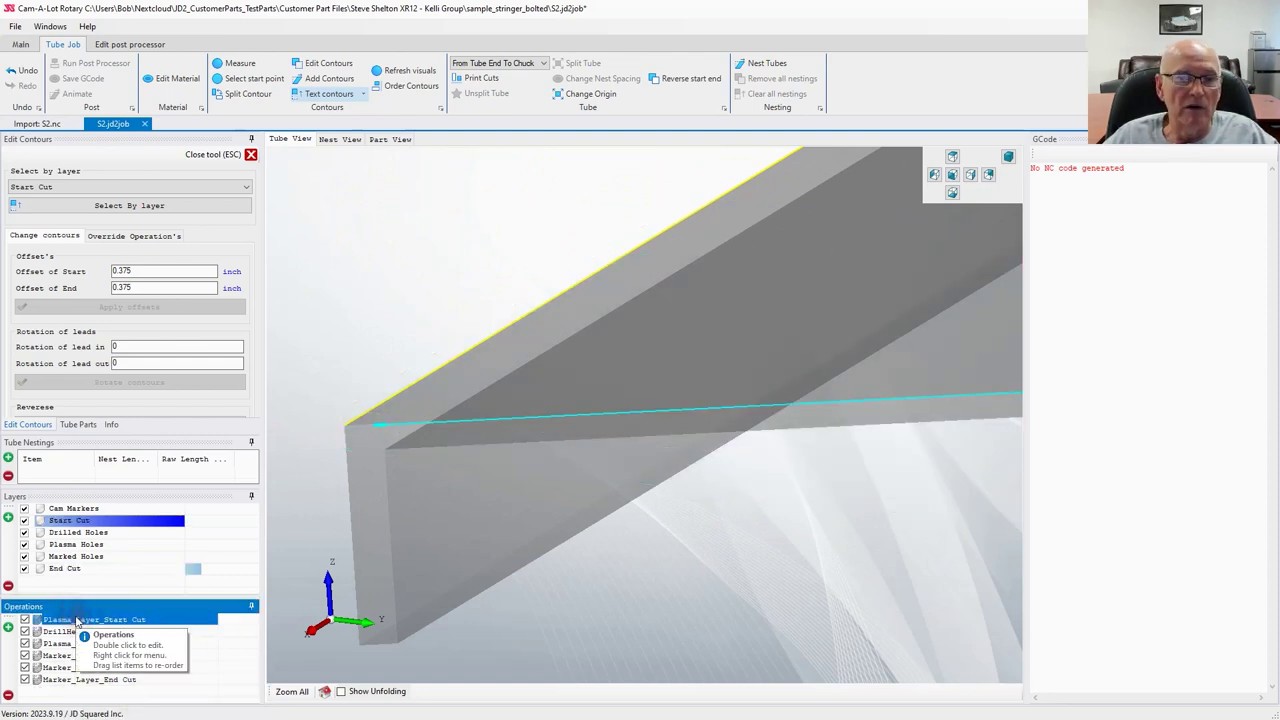
pyautogui.rightClick(96, 619)
pyautogui.click(103, 639)
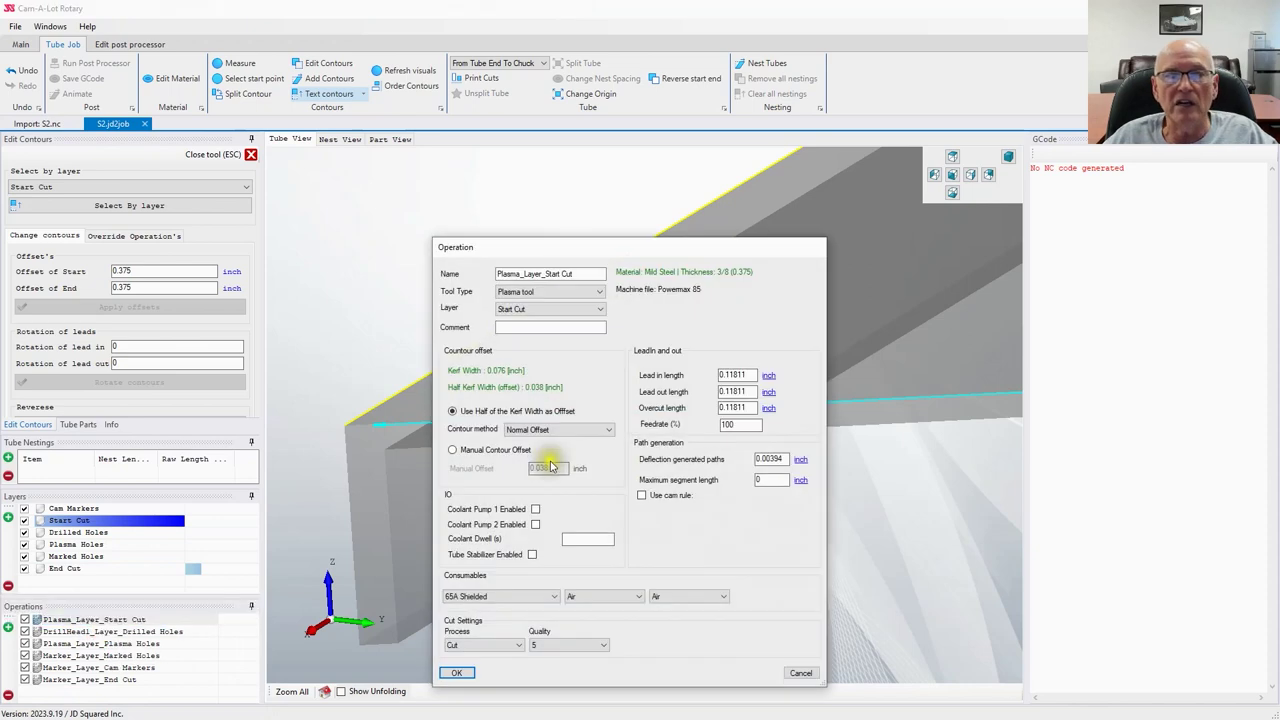
pyautogui.doubleClick(744, 375)
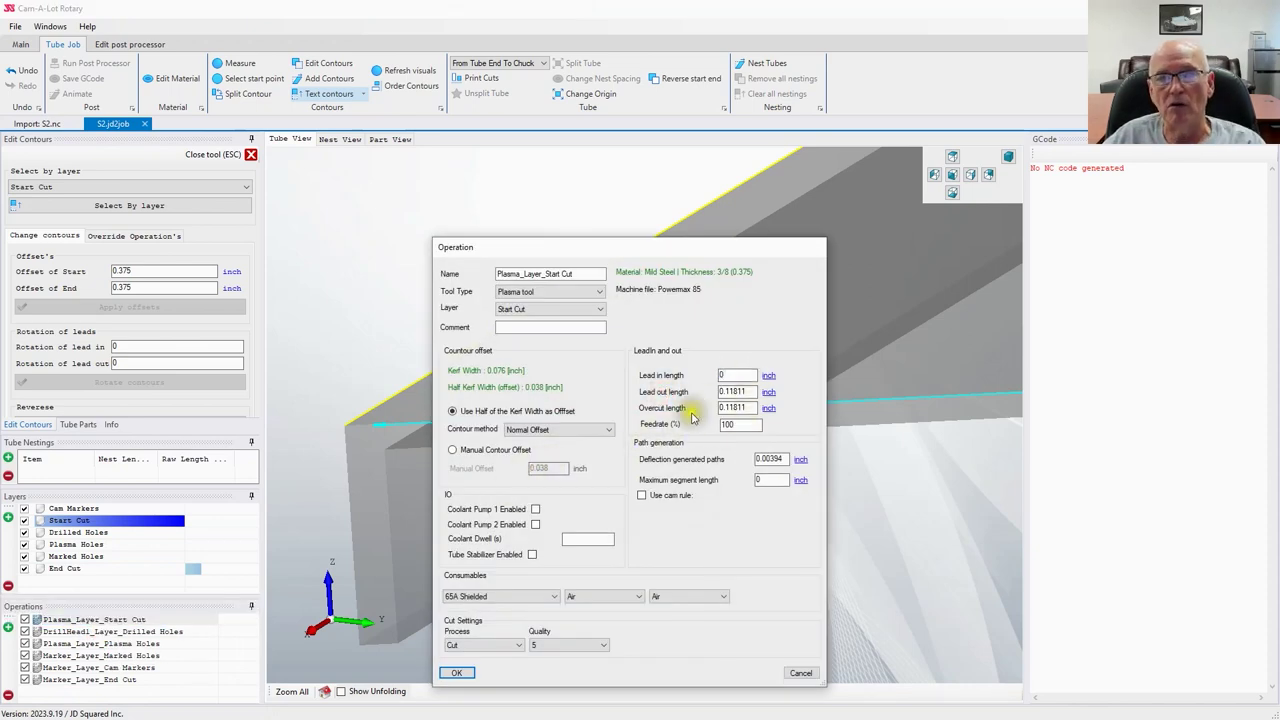
pyautogui.doubleClick(738, 391)
pyautogui.moveTo(752, 391); pyautogui.dragTo(657, 408)
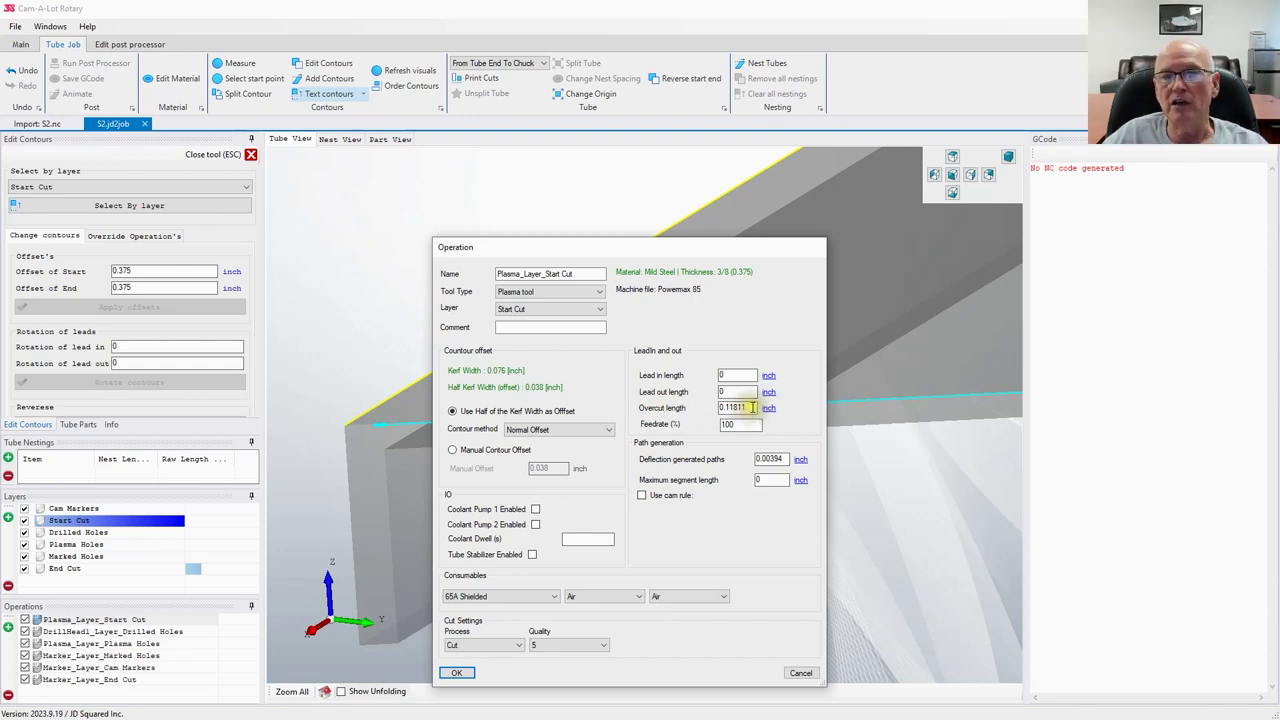
pyautogui.moveTo(752, 406); pyautogui.dragTo(716, 407)
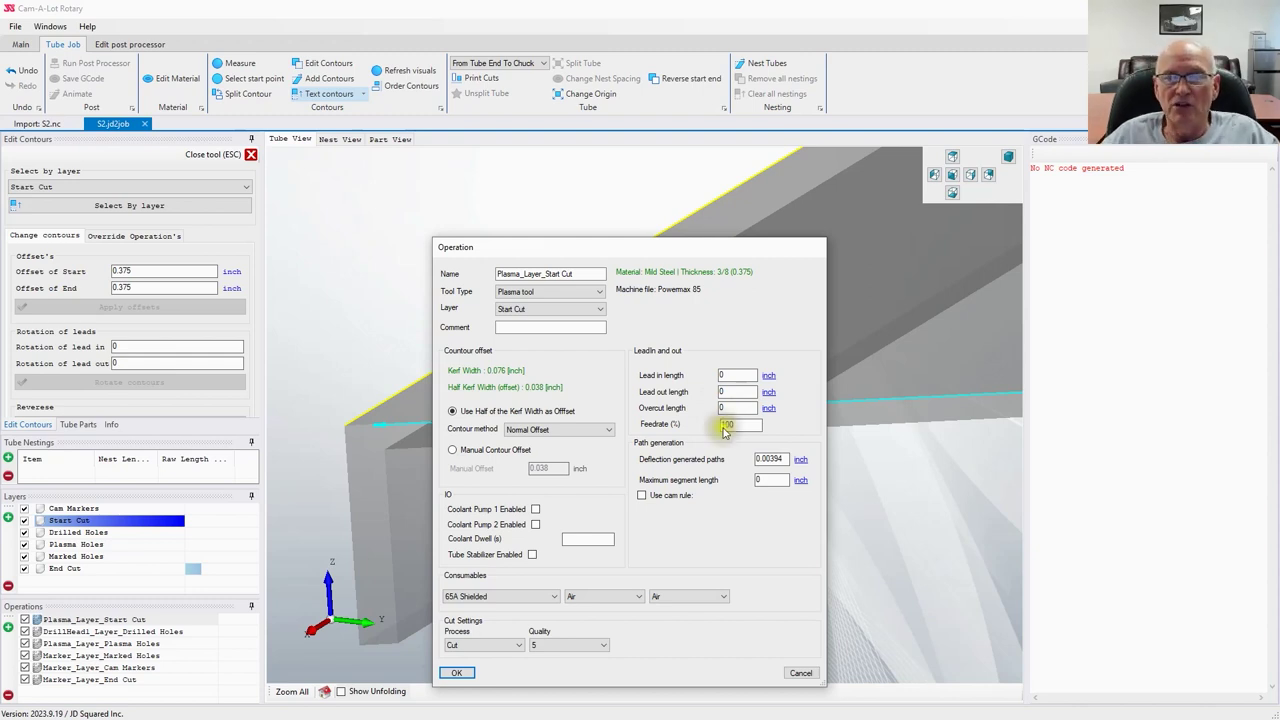
pyautogui.click(455, 673)
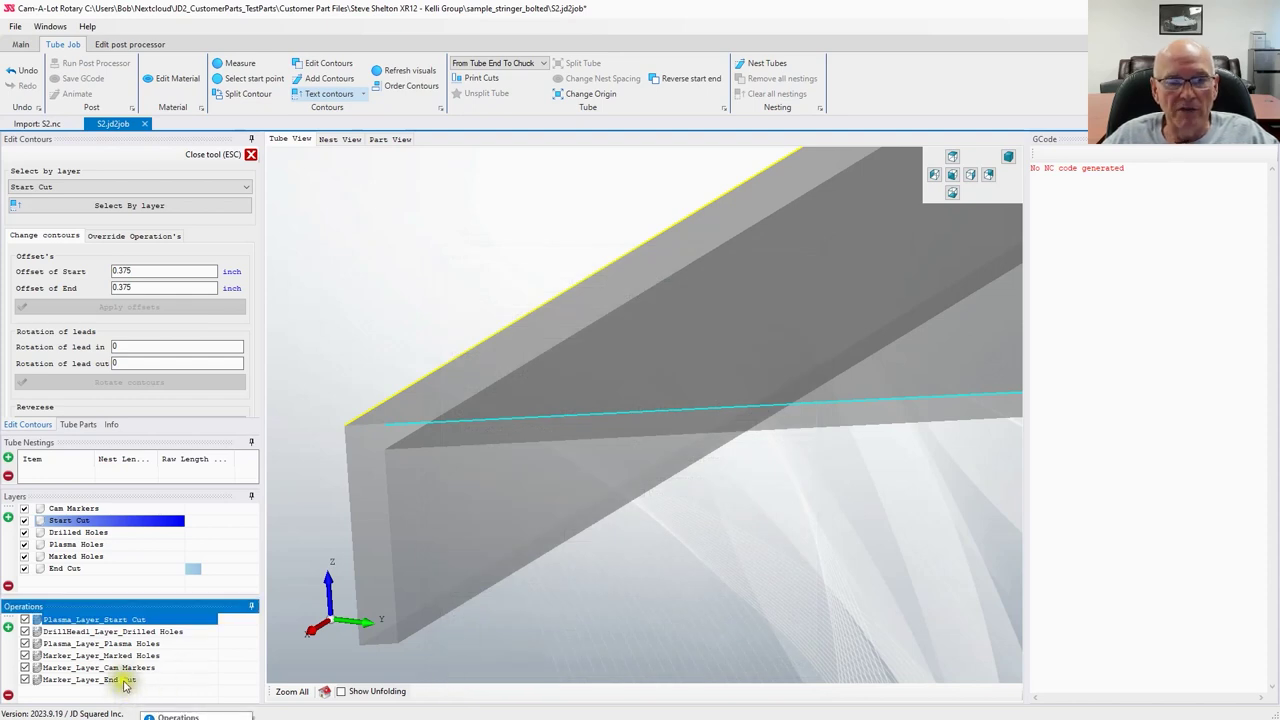
# Step: Highlight the Start Cut and End Cut operations' contours and compare the cut lines at both ends of the channel
pyautogui.moveTo(125, 684)
pyautogui.mouseDown()
pyautogui.moveTo(128, 620)
pyautogui.moveTo(130, 633)
pyautogui.mouseUp()
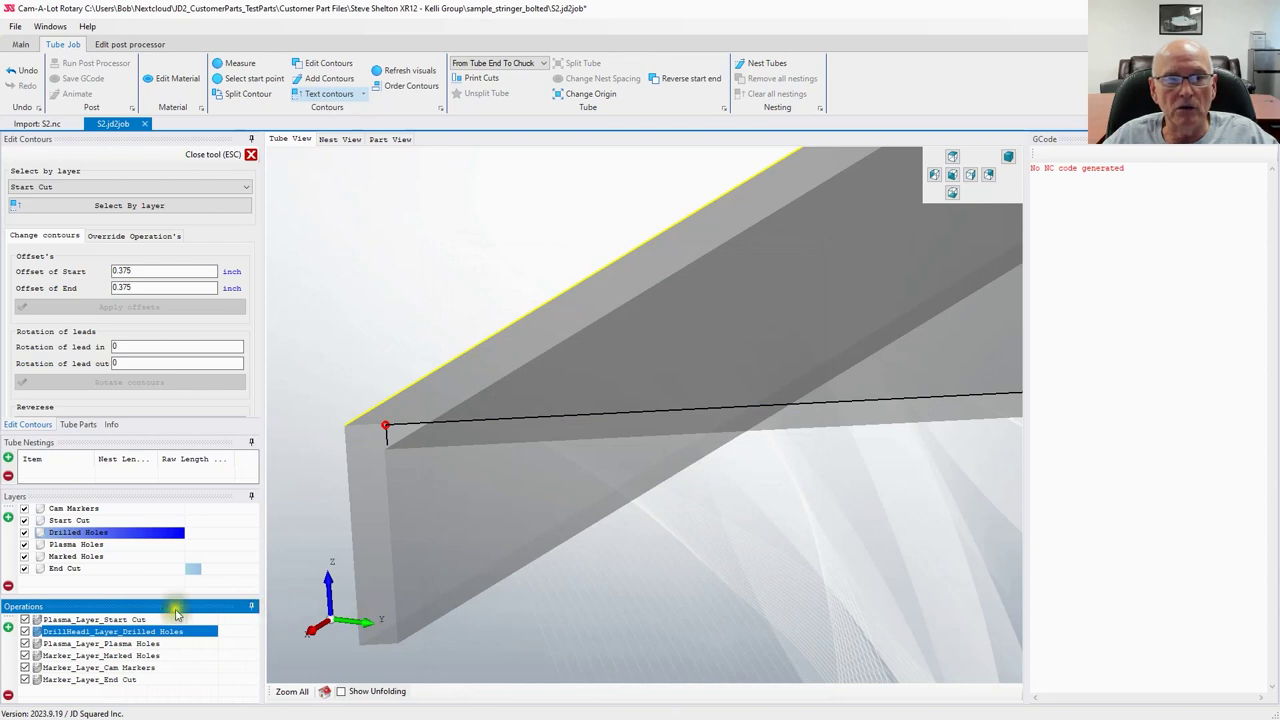
pyautogui.click(130, 619)
pyautogui.scroll(-2, 618, 540)
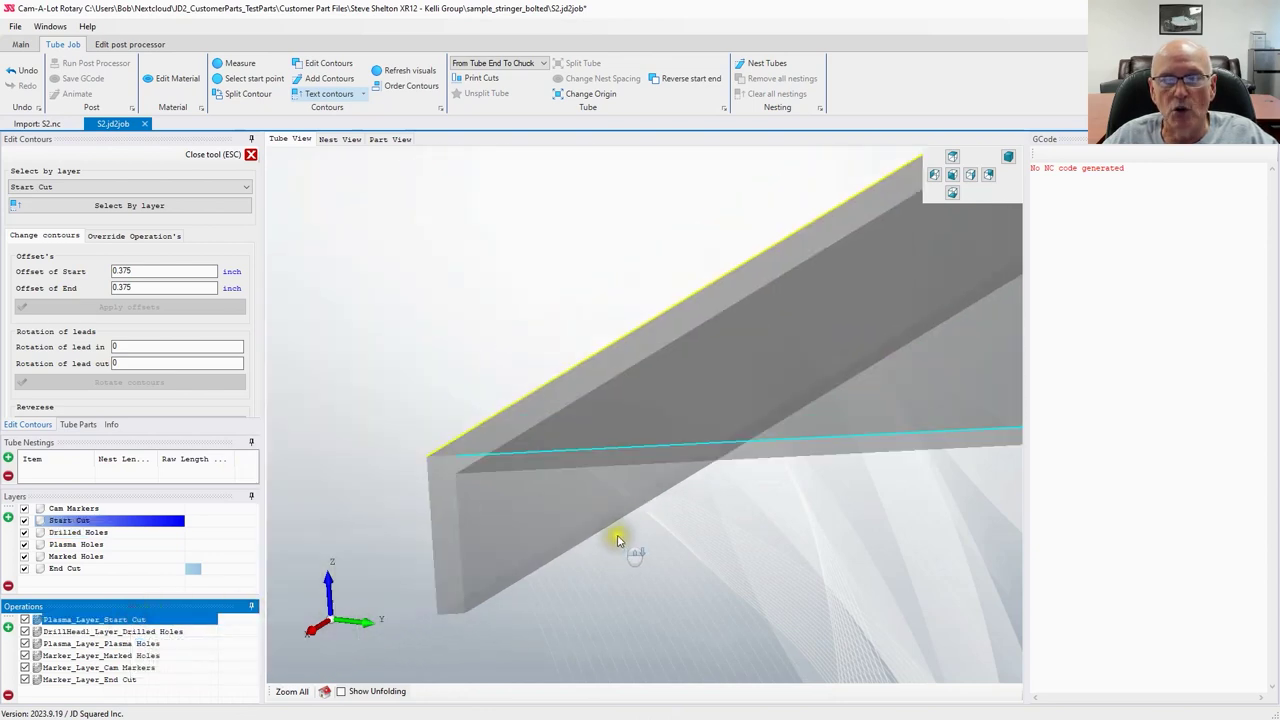
pyautogui.moveTo(618, 540); pyautogui.dragTo(680, 491, button='middle')
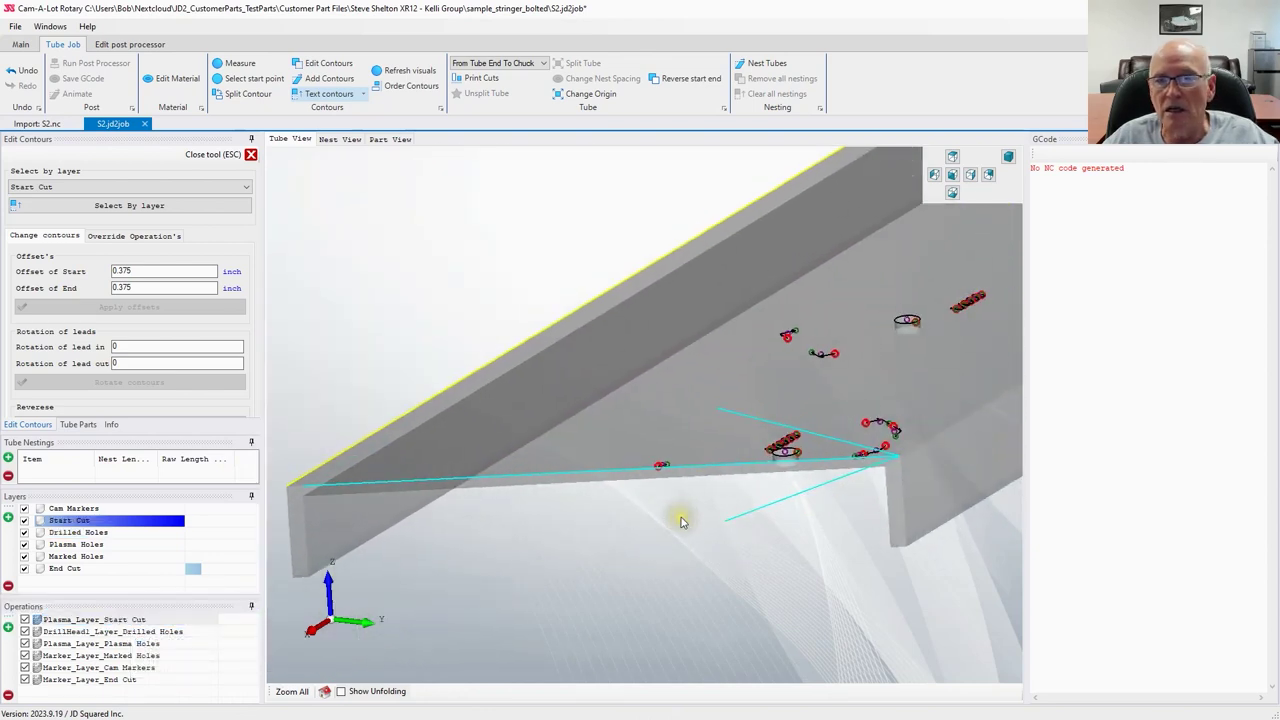
pyautogui.click(112, 680)
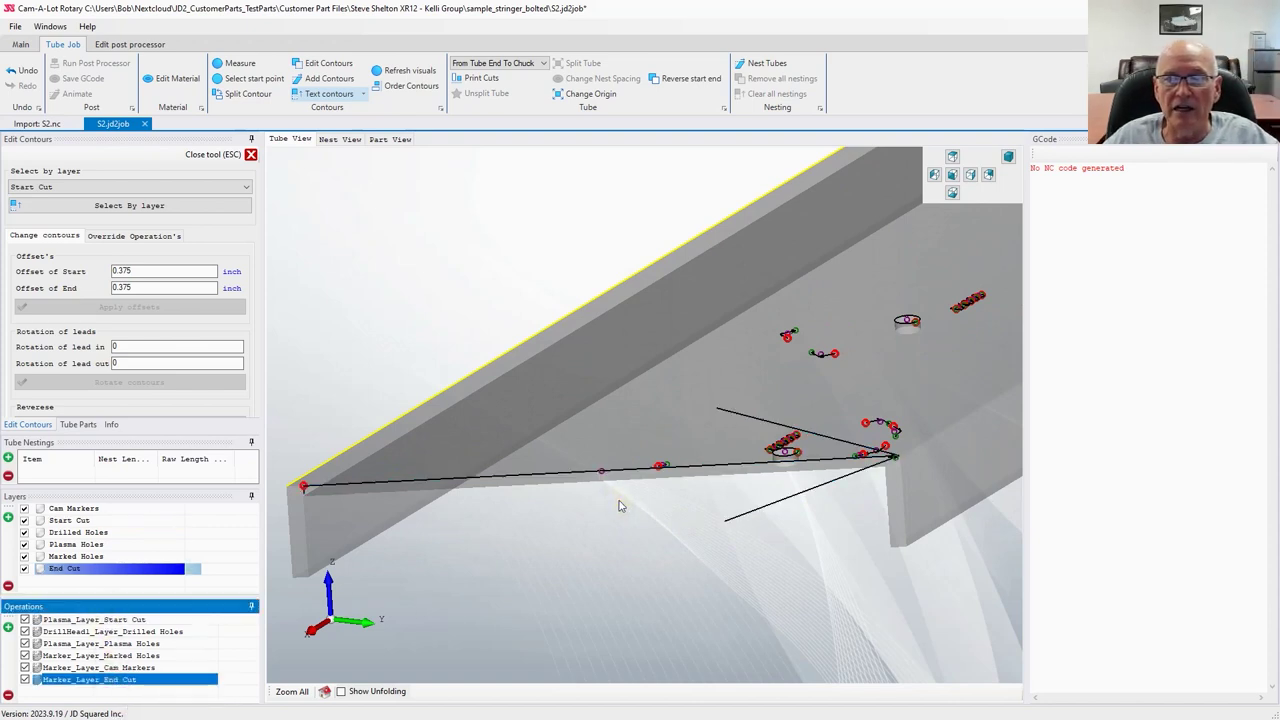
pyautogui.scroll(-3, 618, 500)
pyautogui.moveTo(617, 495); pyautogui.dragTo(590, 482, button='middle')
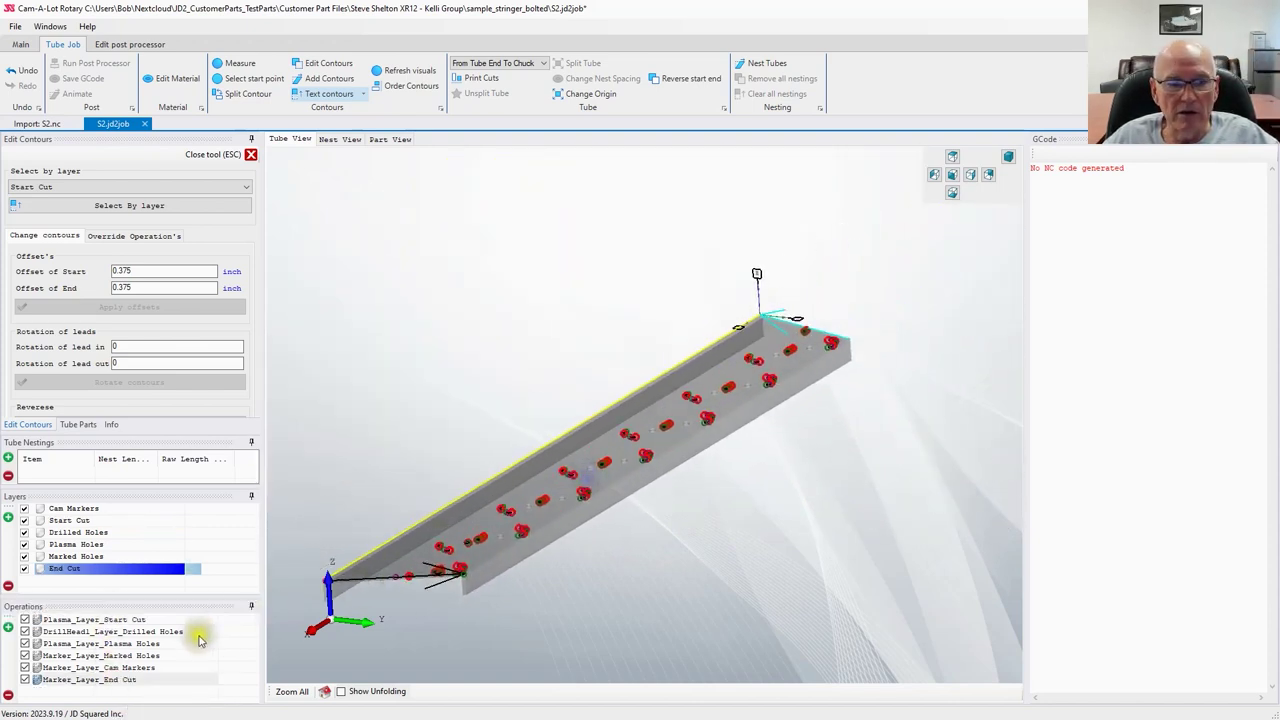
pyautogui.click(118, 619)
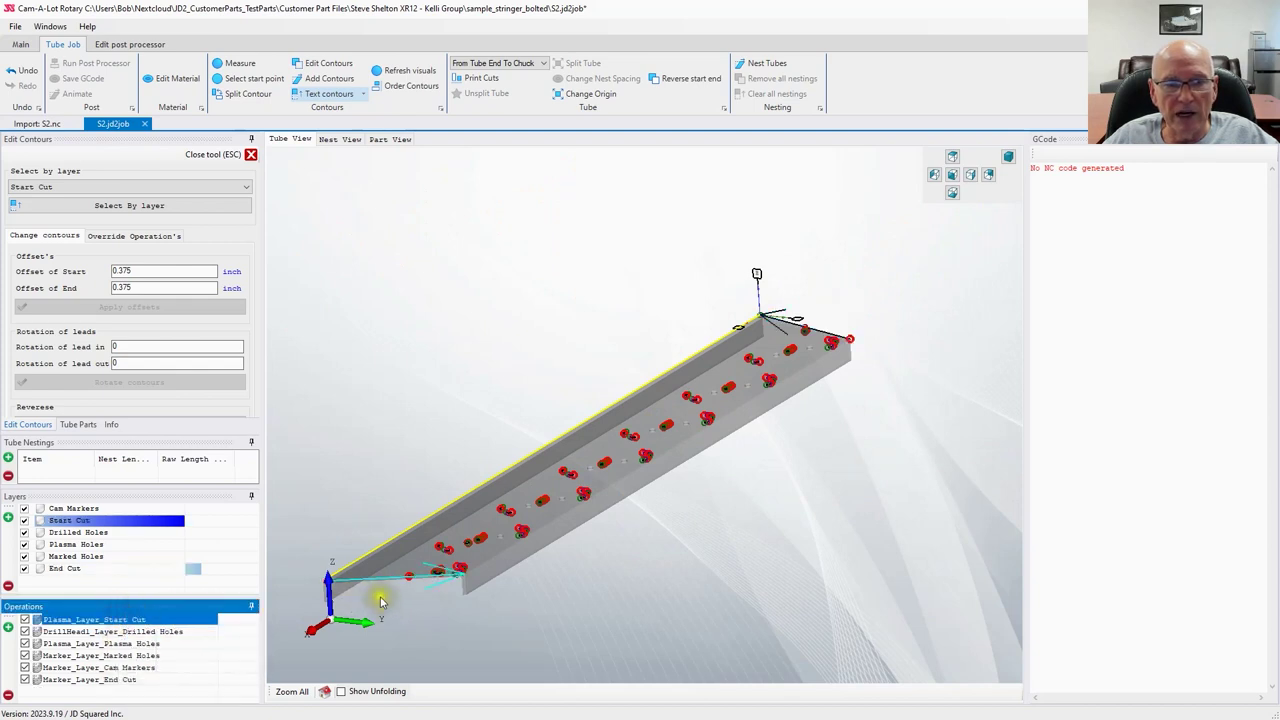
# Step: Review the settings of the Marker_Layer_End Cut operation for lead options and close them without changes
pyautogui.click(130, 679)
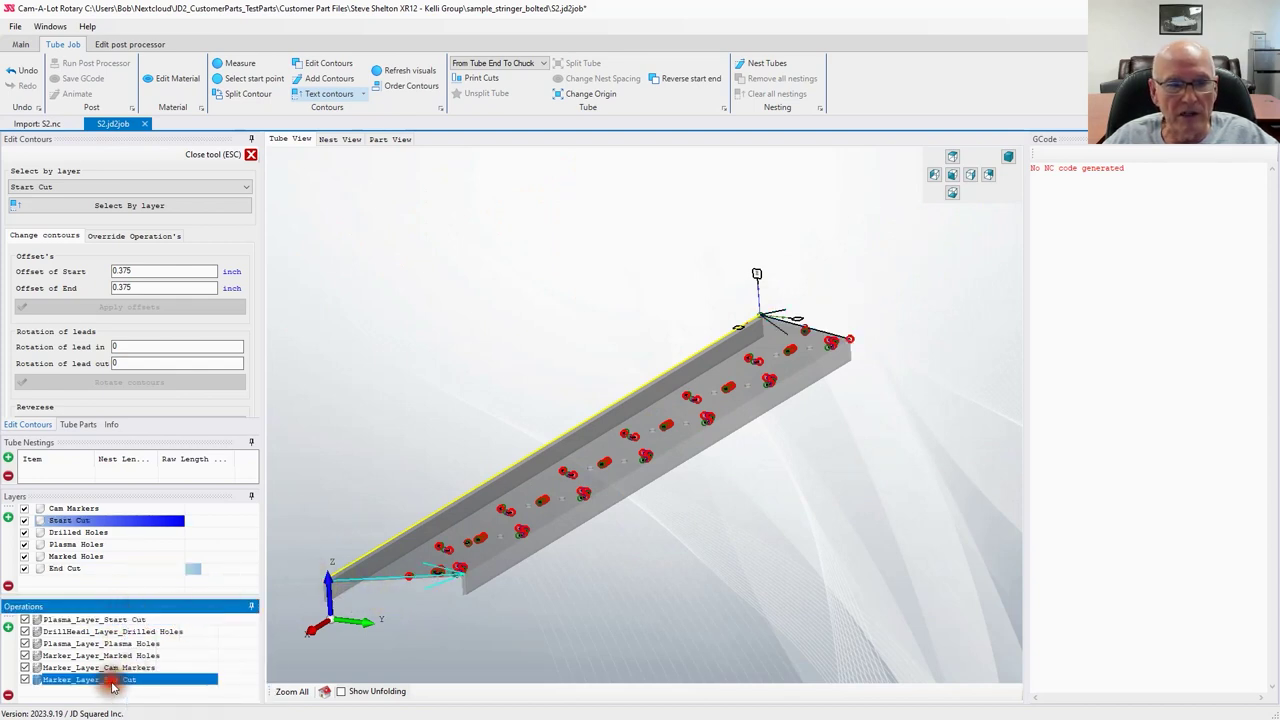
pyautogui.rightClick(133, 681)
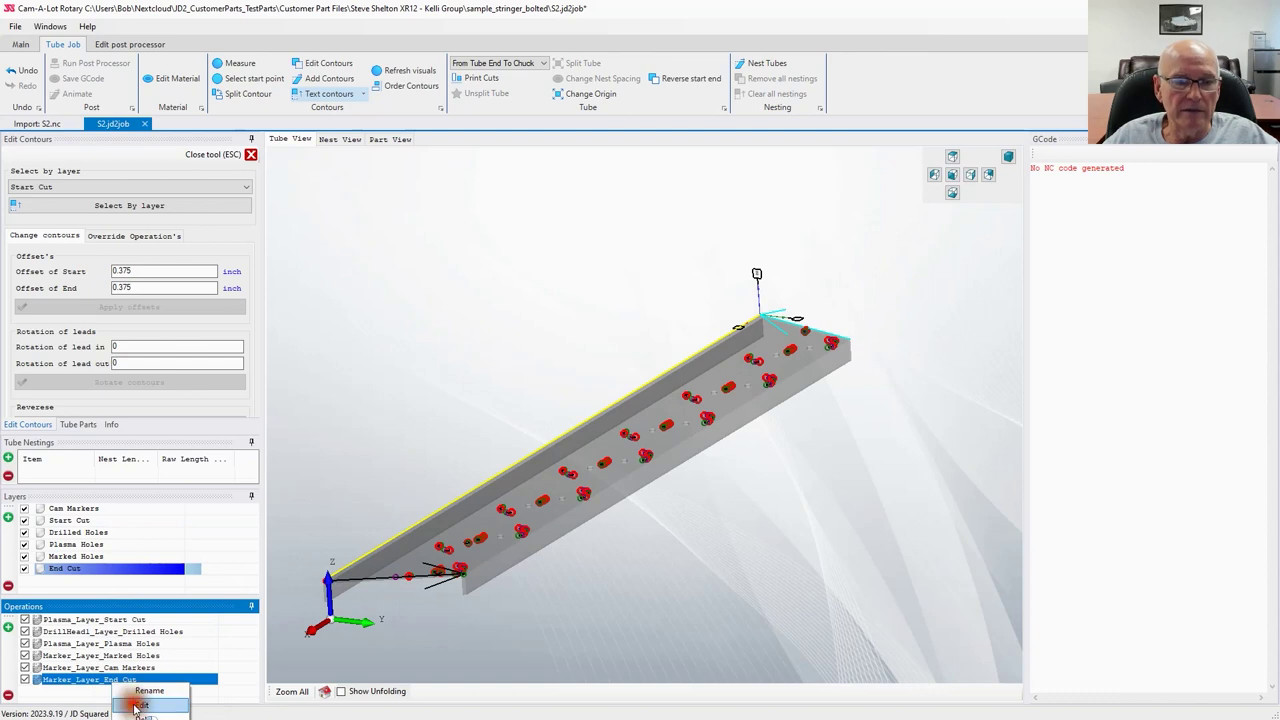
pyautogui.click(141, 705)
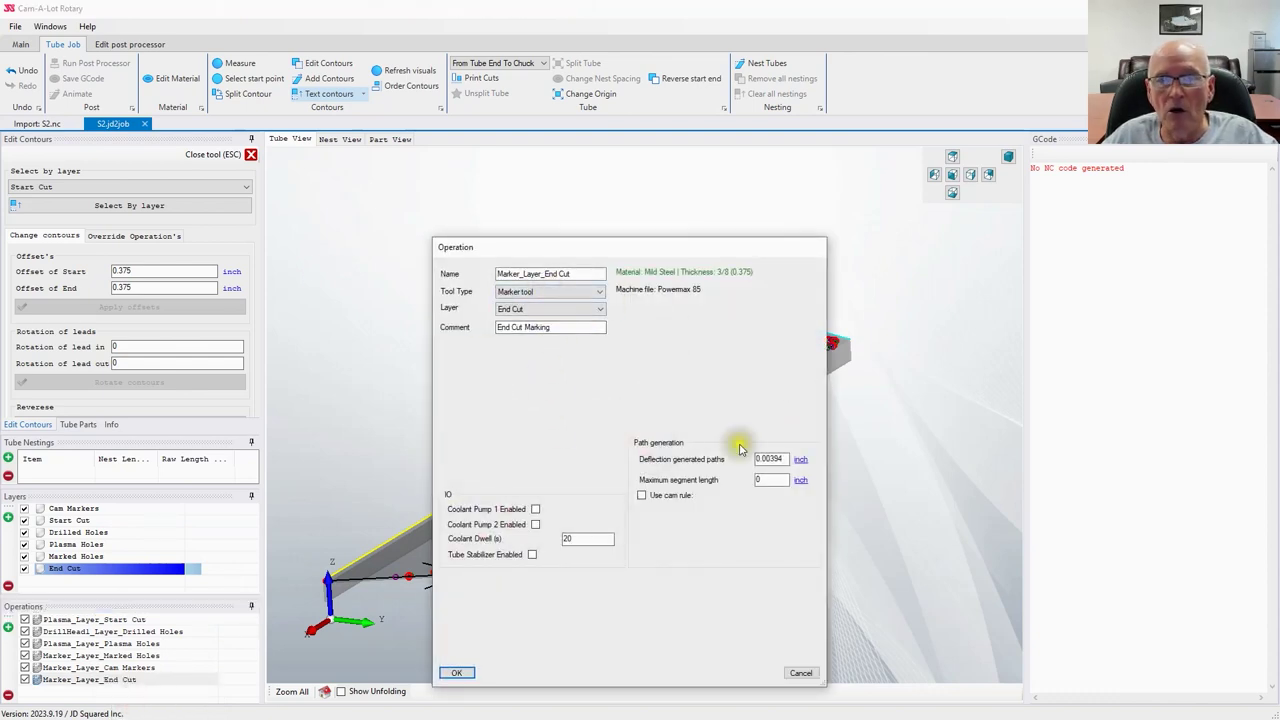
pyautogui.click(801, 673)
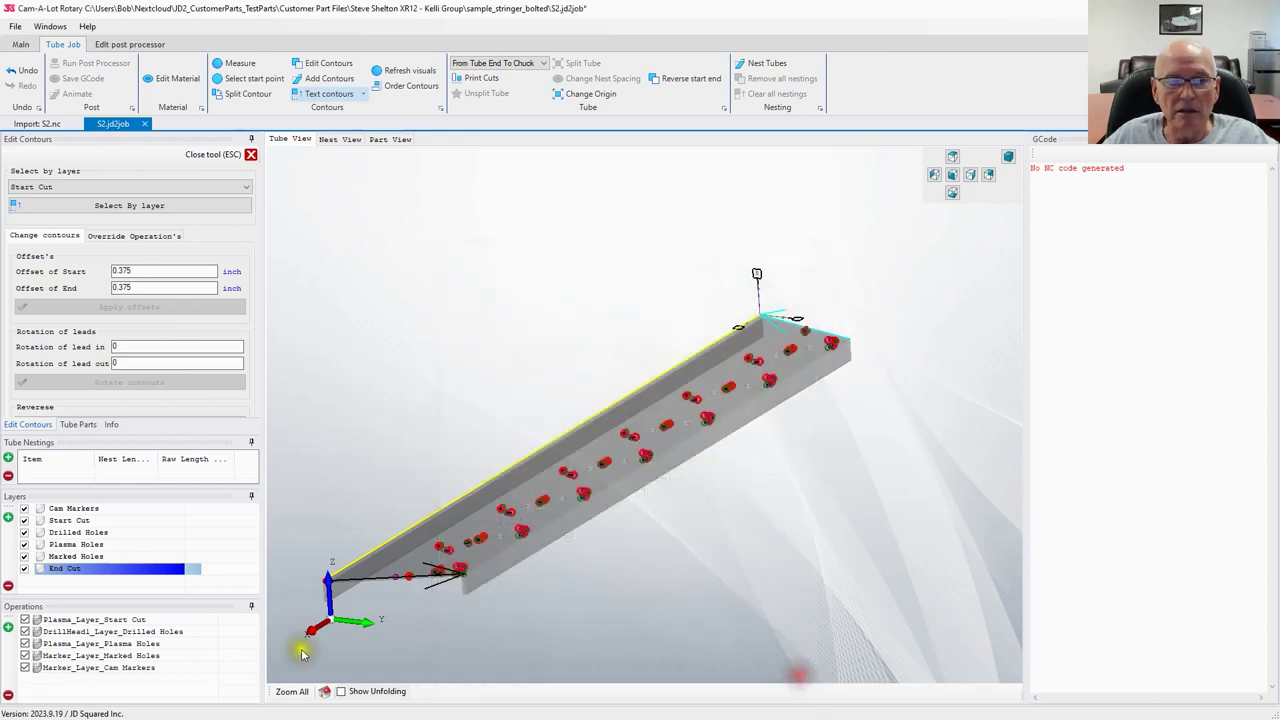
pyautogui.click(90, 679)
pyautogui.rightClick(104, 680)
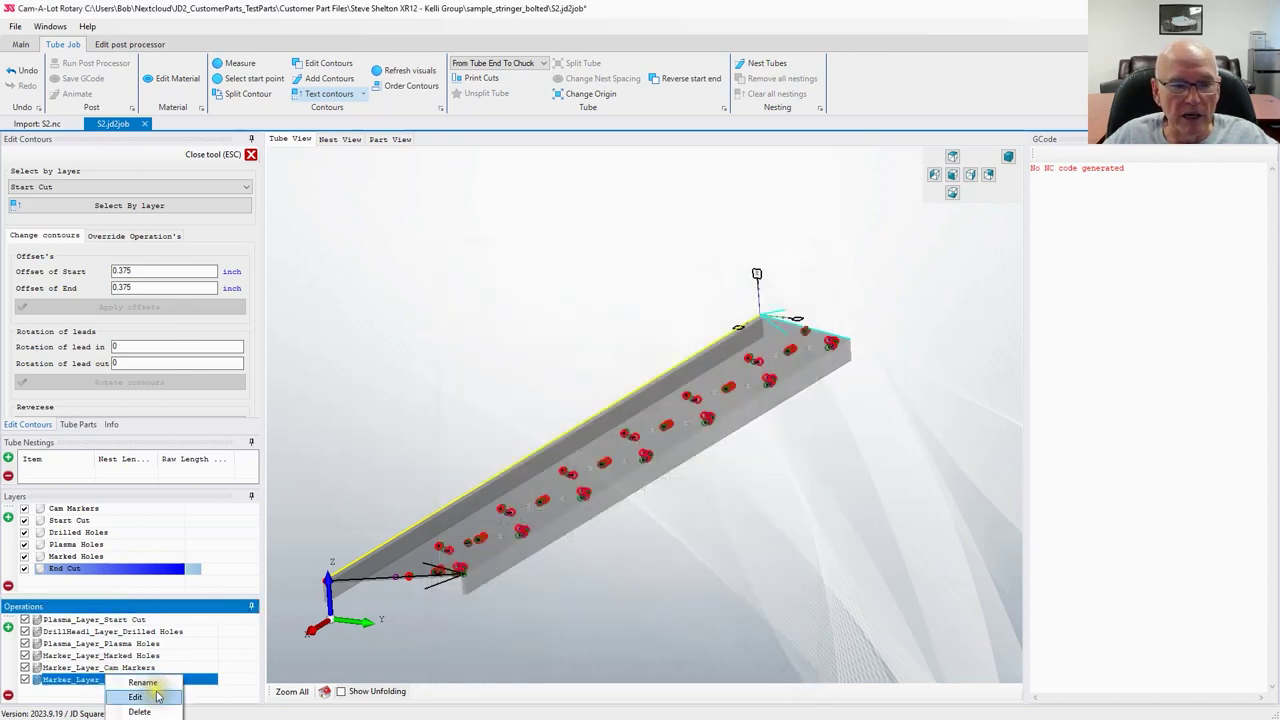
pyautogui.click(136, 697)
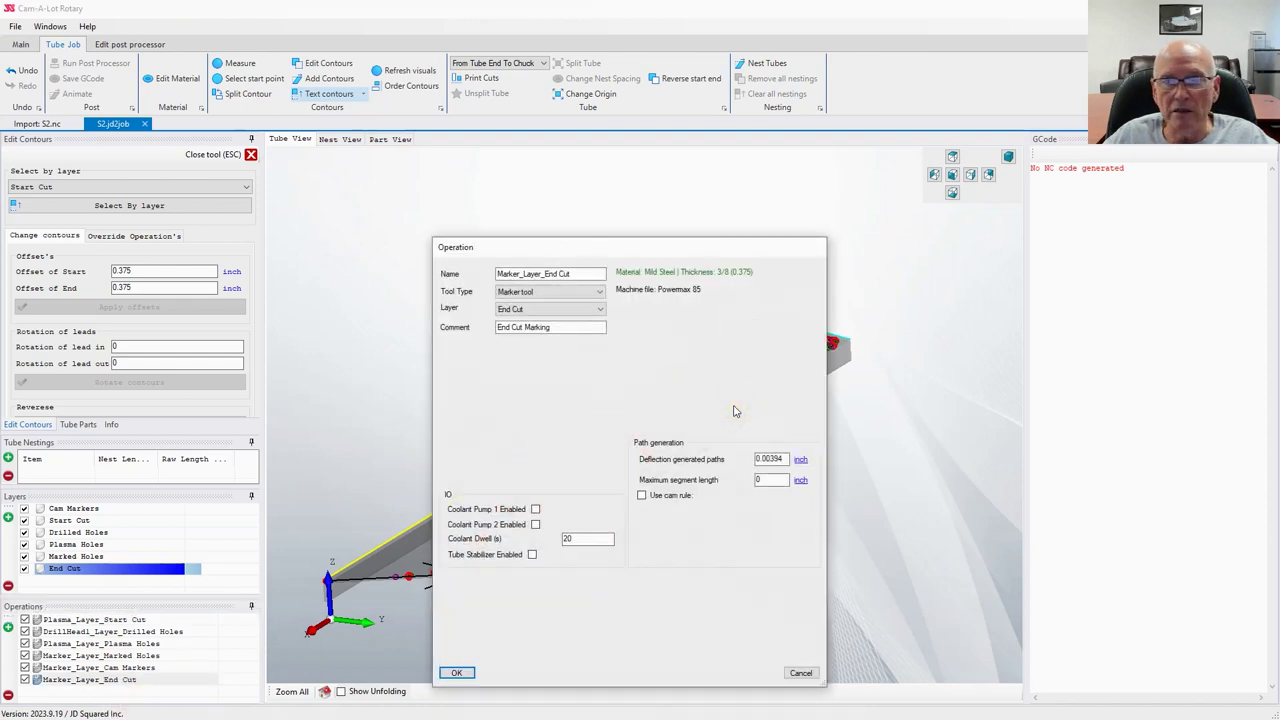
pyautogui.click(801, 673)
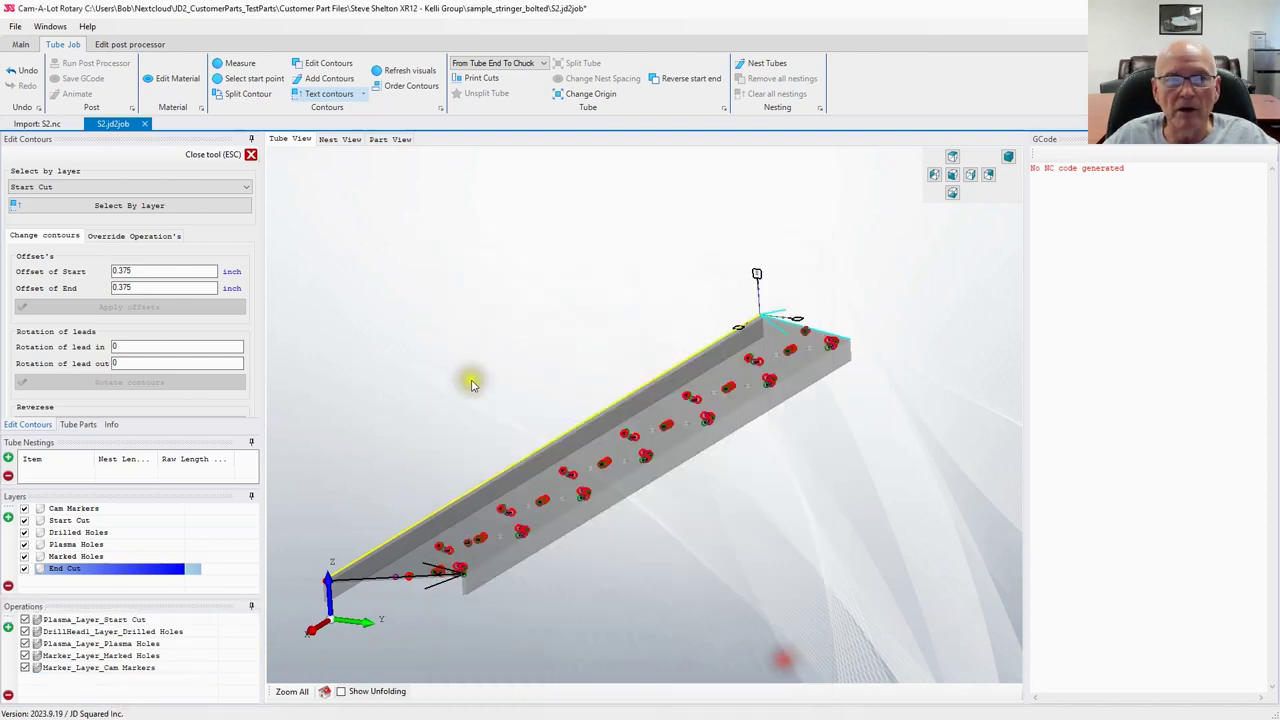
# Step: Select the End Cut layer's contour for editing and apply start and end offsets of 0.375 inch to it
pyautogui.click(327, 64)
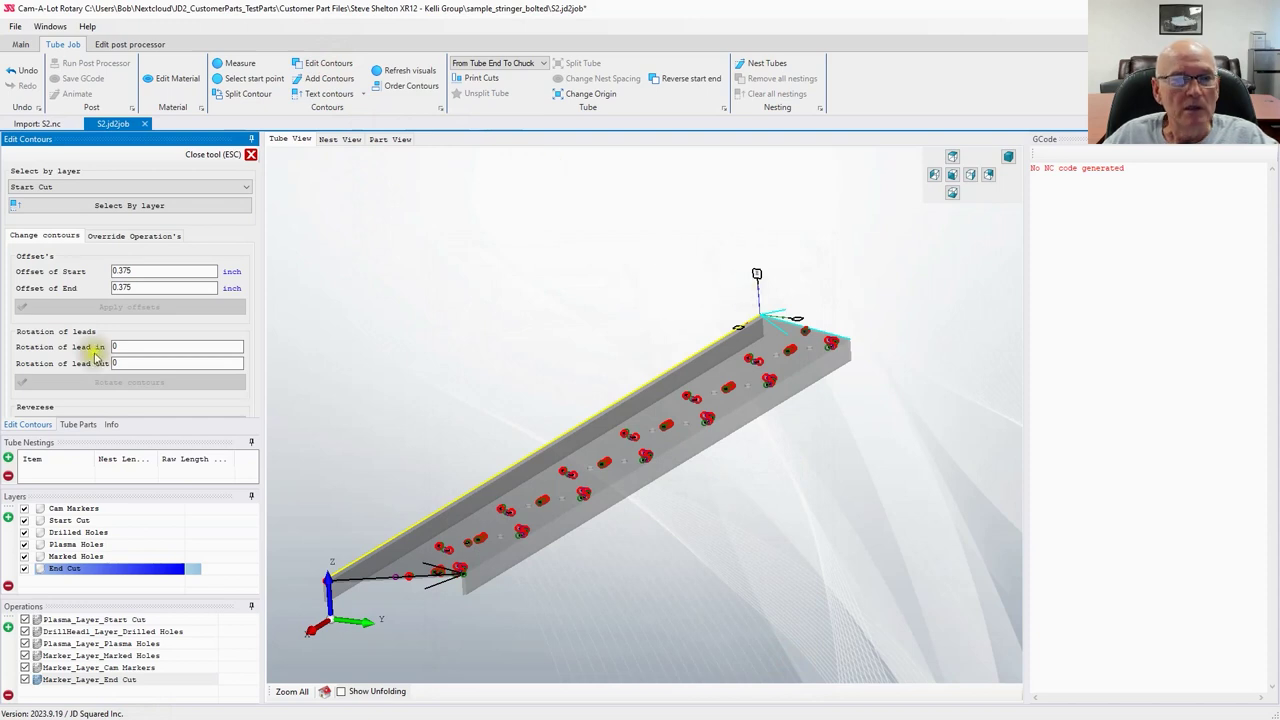
pyautogui.click(110, 186)
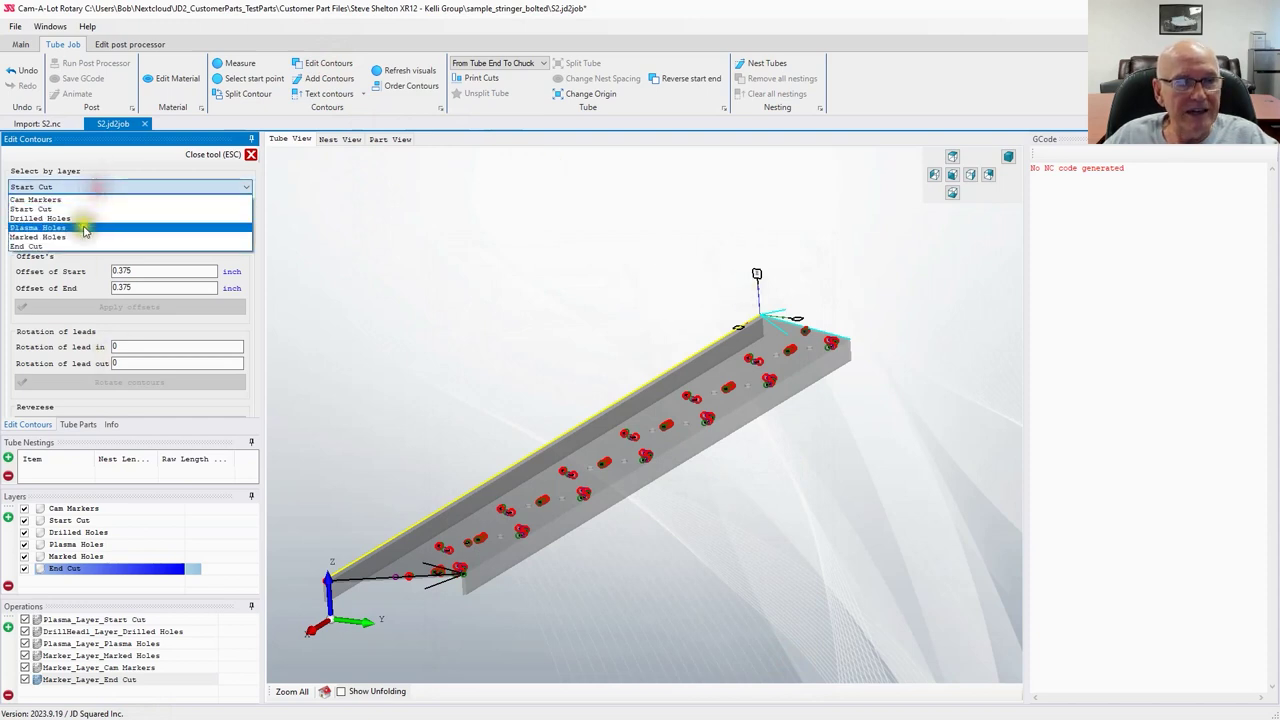
pyautogui.click(80, 243)
pyautogui.click(101, 205)
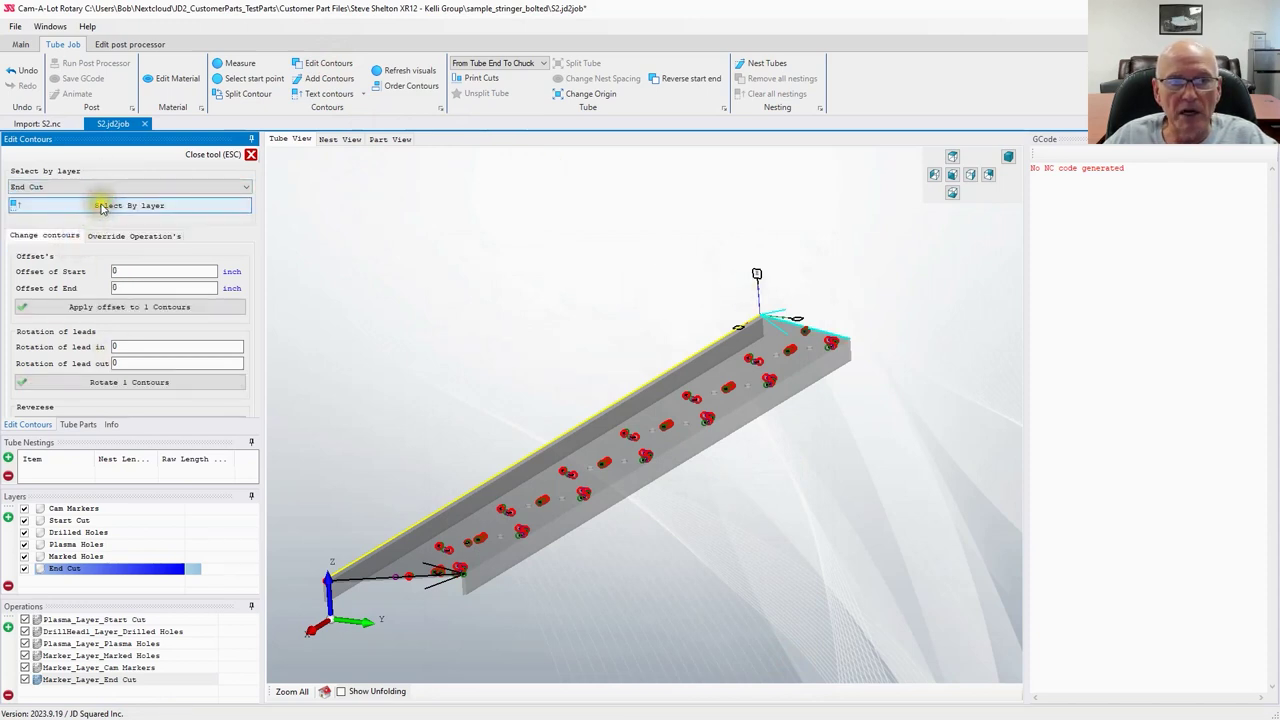
pyautogui.click(134, 273)
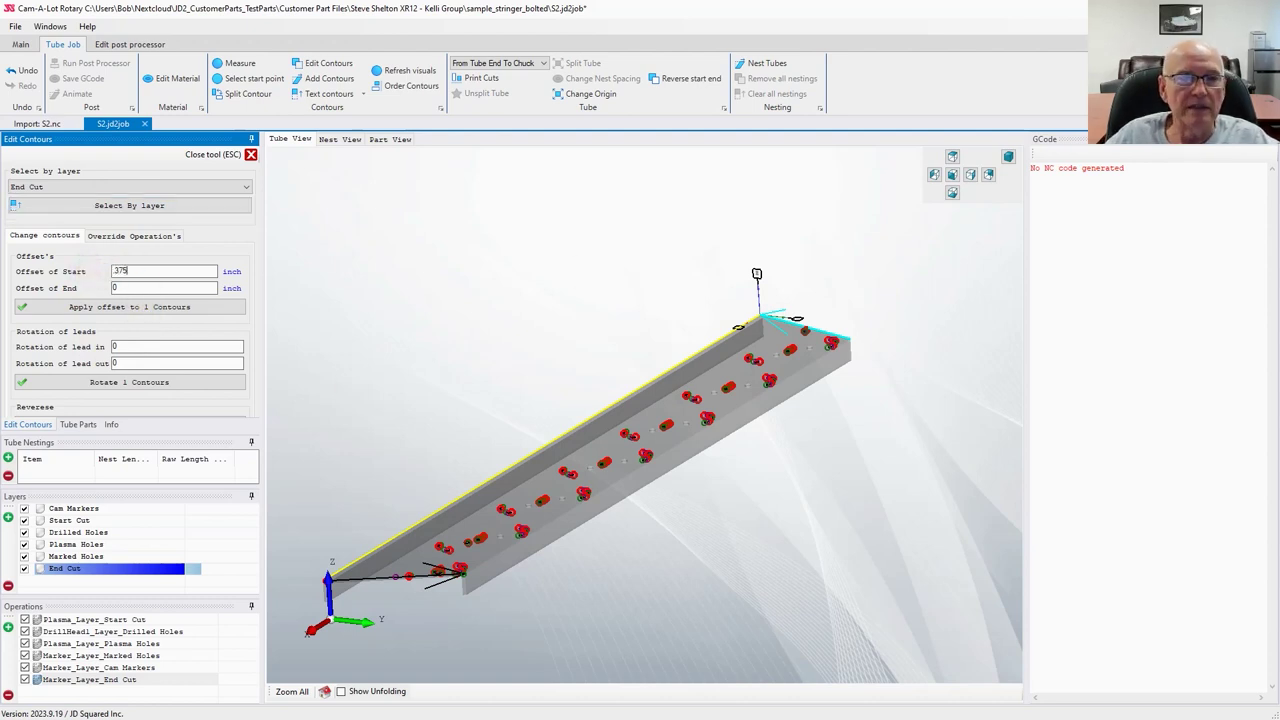
pyautogui.write('.375')
pyautogui.click(130, 288)
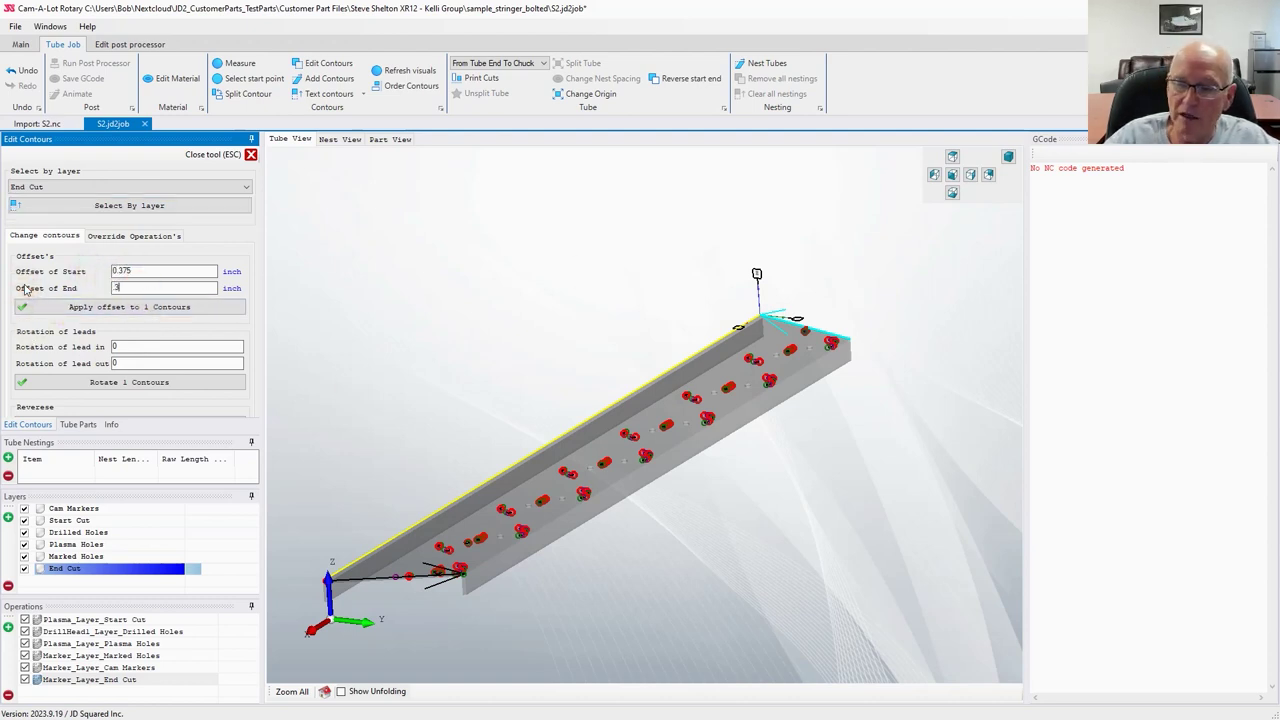
pyautogui.click(115, 307)
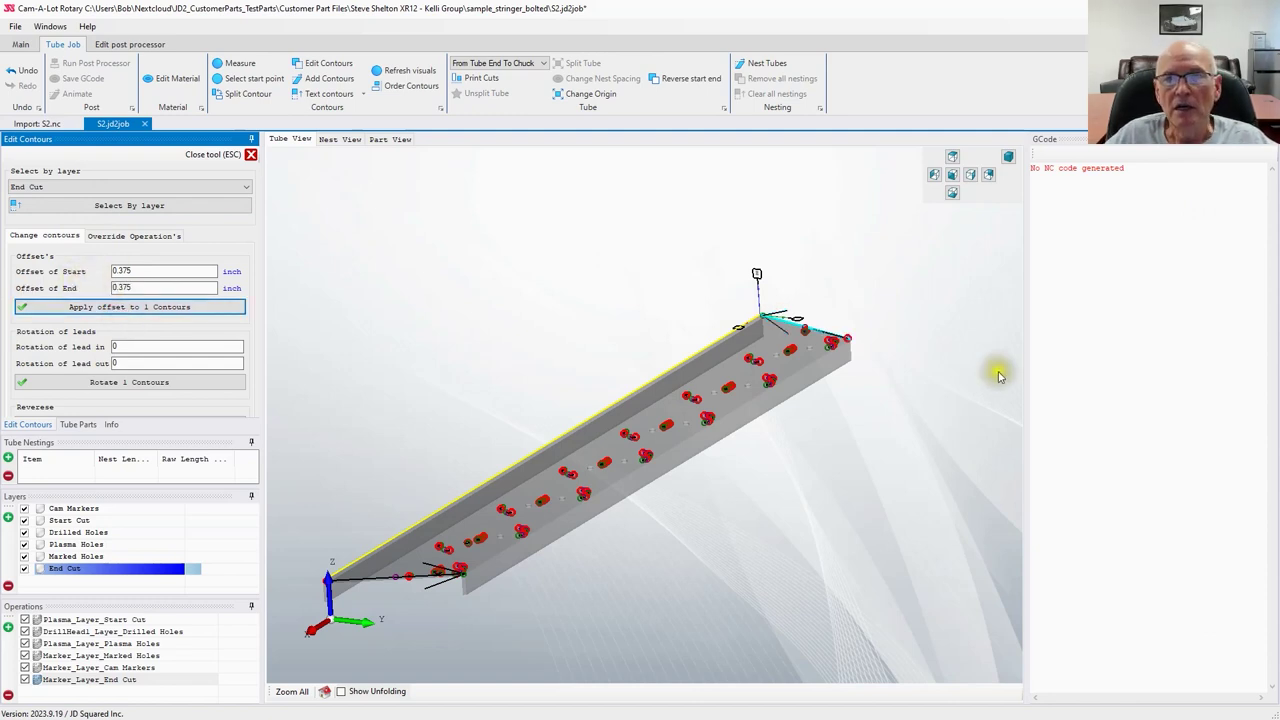
# Step: Examine the End Cut contour at its flange corner and compare it with the Start Cut contour at the opposite end
pyautogui.scroll(5, 838, 320)
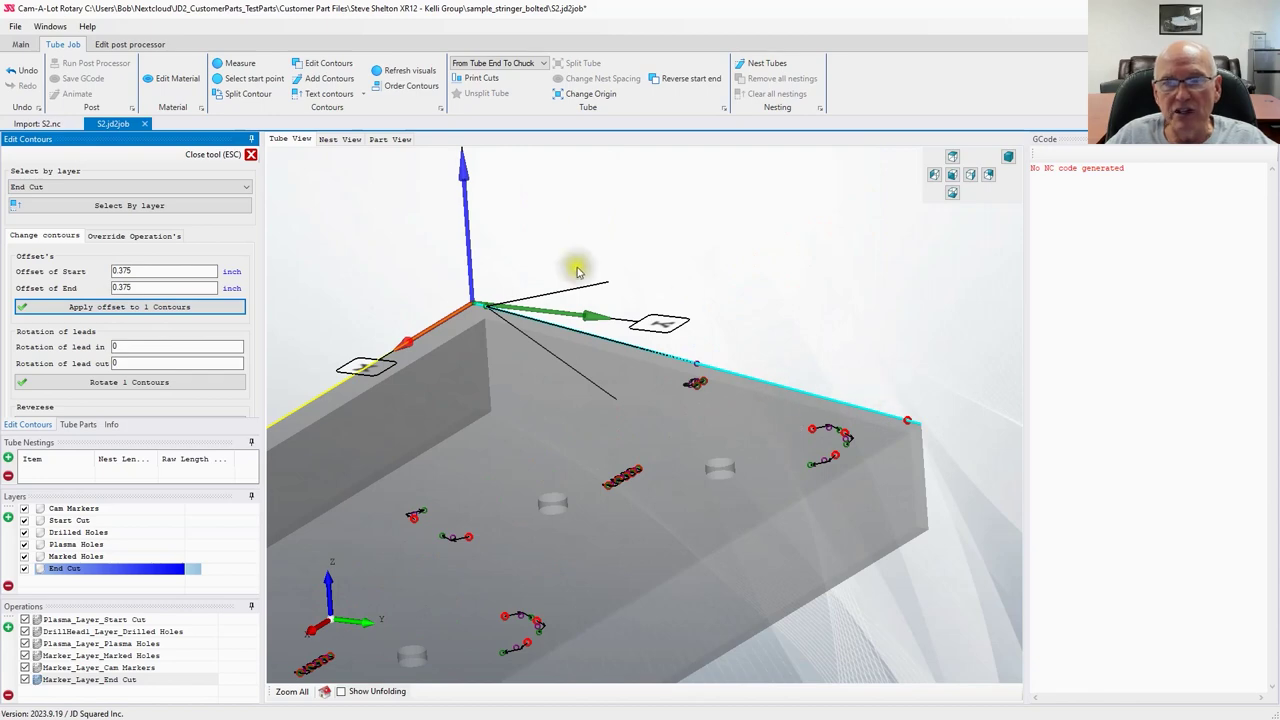
pyautogui.scroll(4, 460, 320)
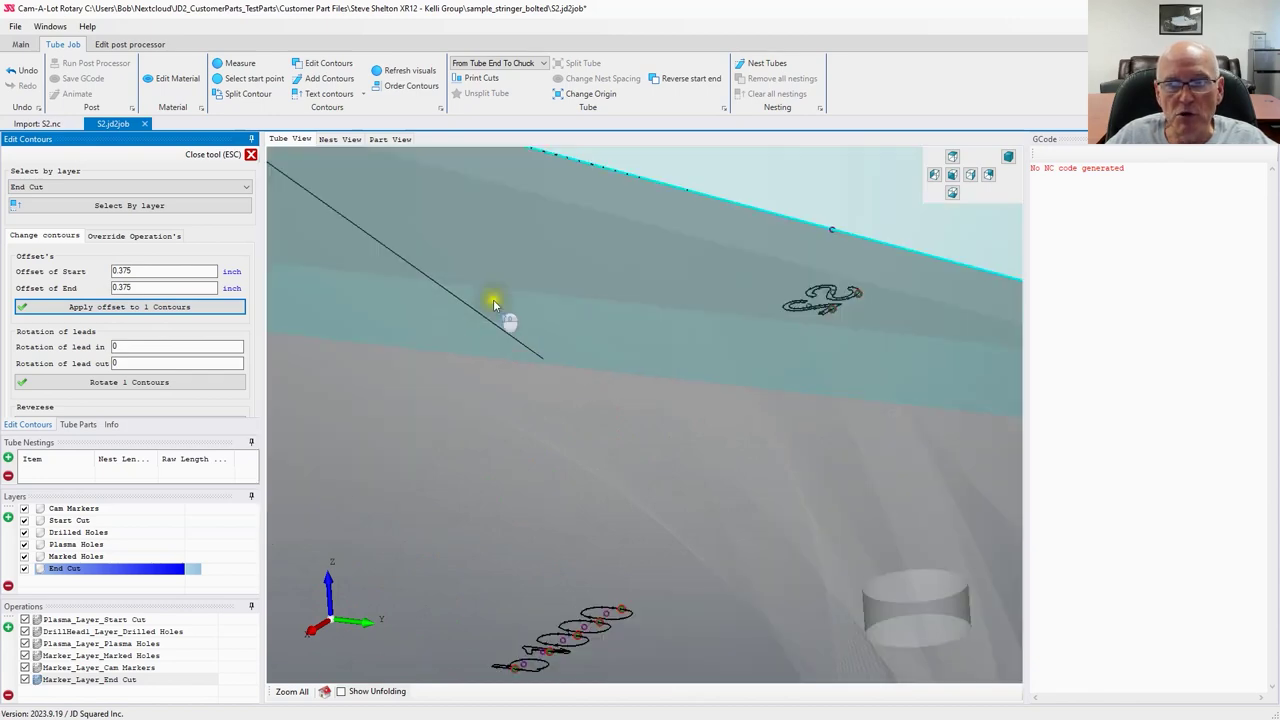
pyautogui.scroll(-8, 771, 423)
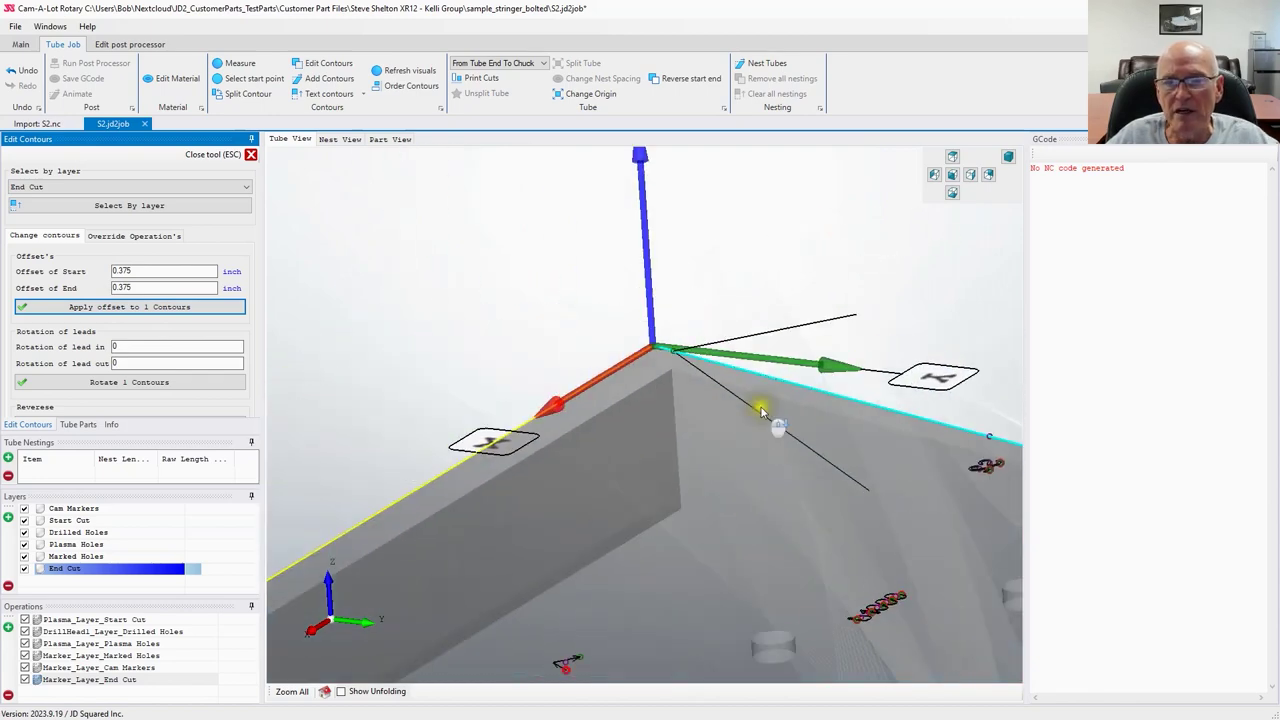
pyautogui.moveTo(634, 571); pyautogui.dragTo(671, 571, button='middle')
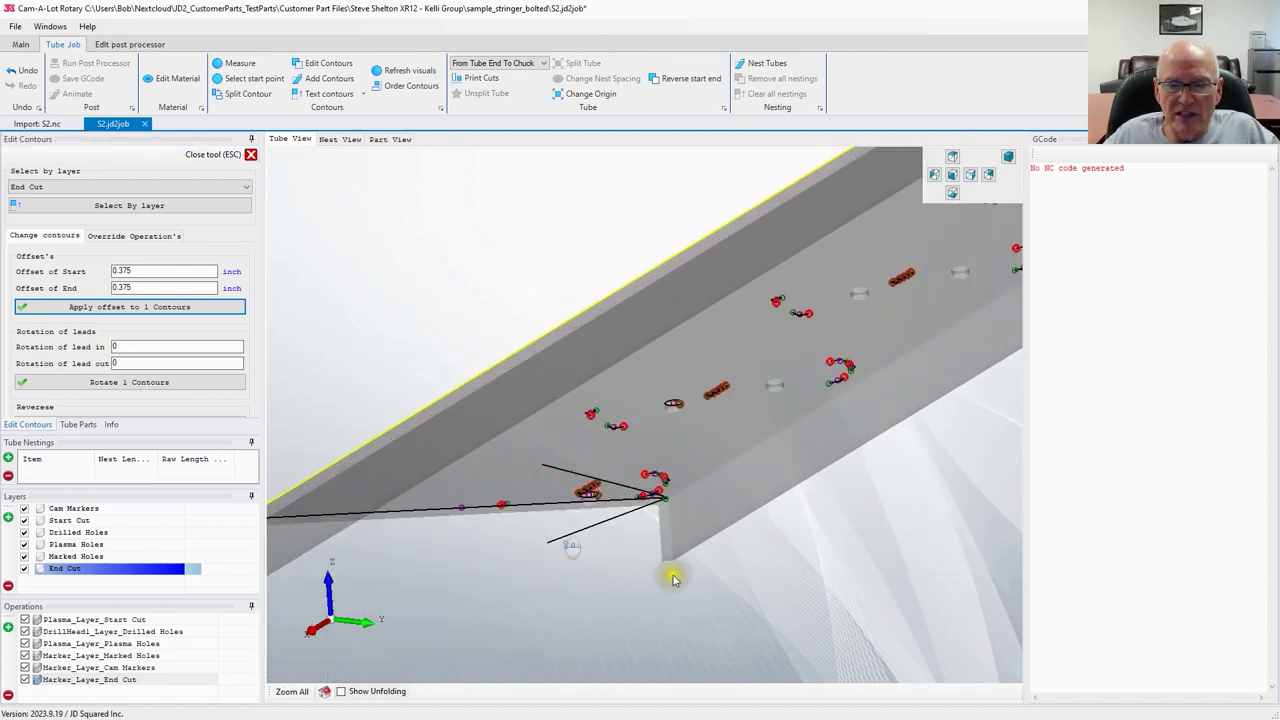
pyautogui.moveTo(491, 534); pyautogui.dragTo(600, 529, button='middle')
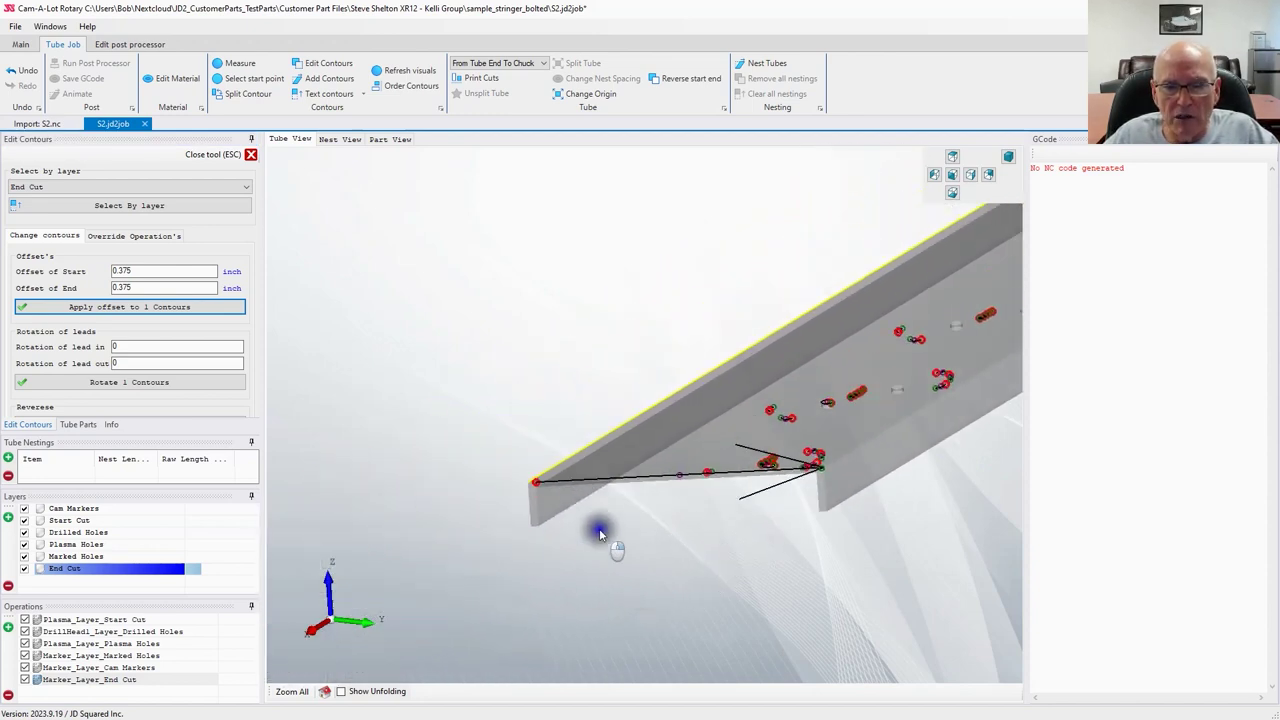
pyautogui.click(614, 480)
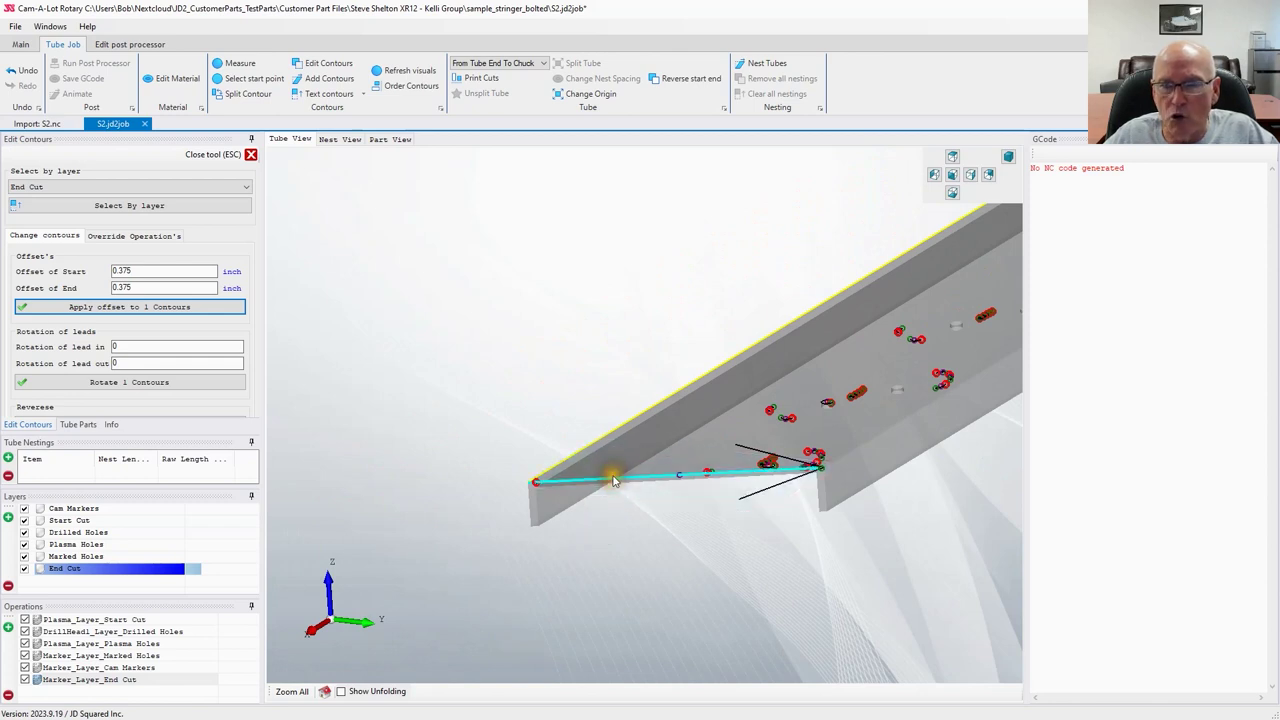
pyautogui.click(359, 355)
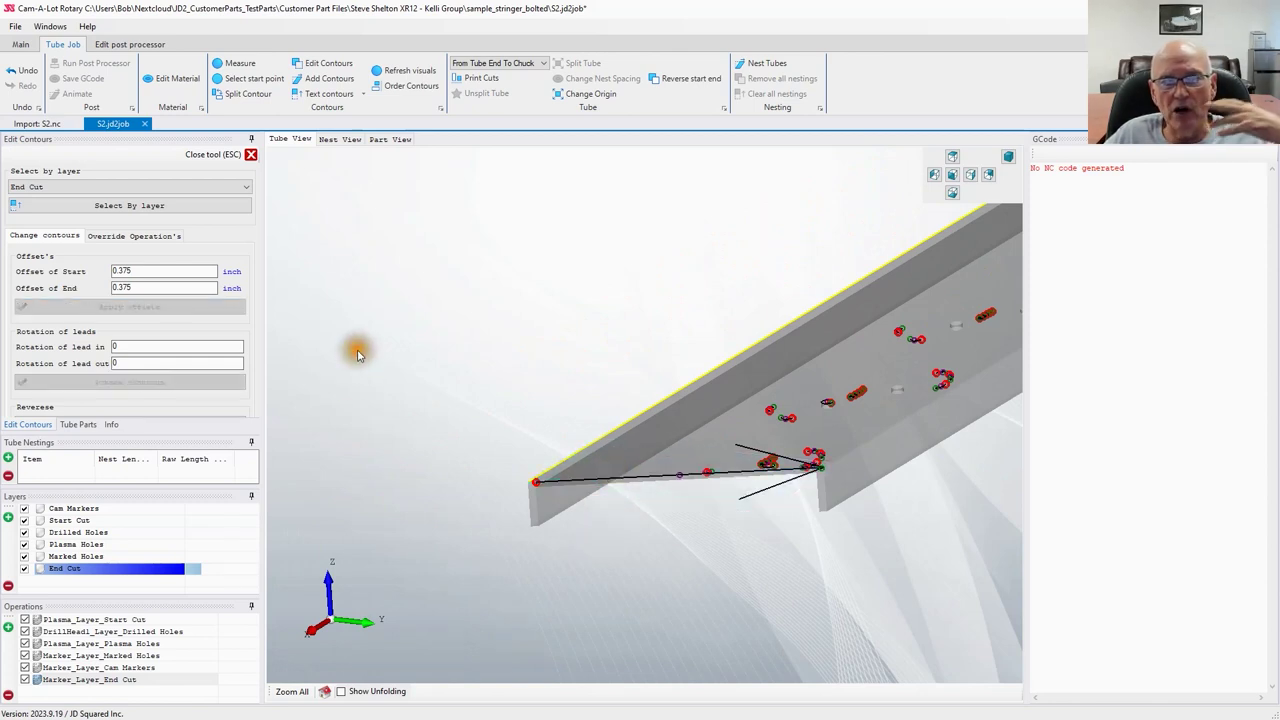
# Step: Select the contour of the Start Cut layer and apply start and end offsets of 0.375 inch
pyautogui.click(112, 187)
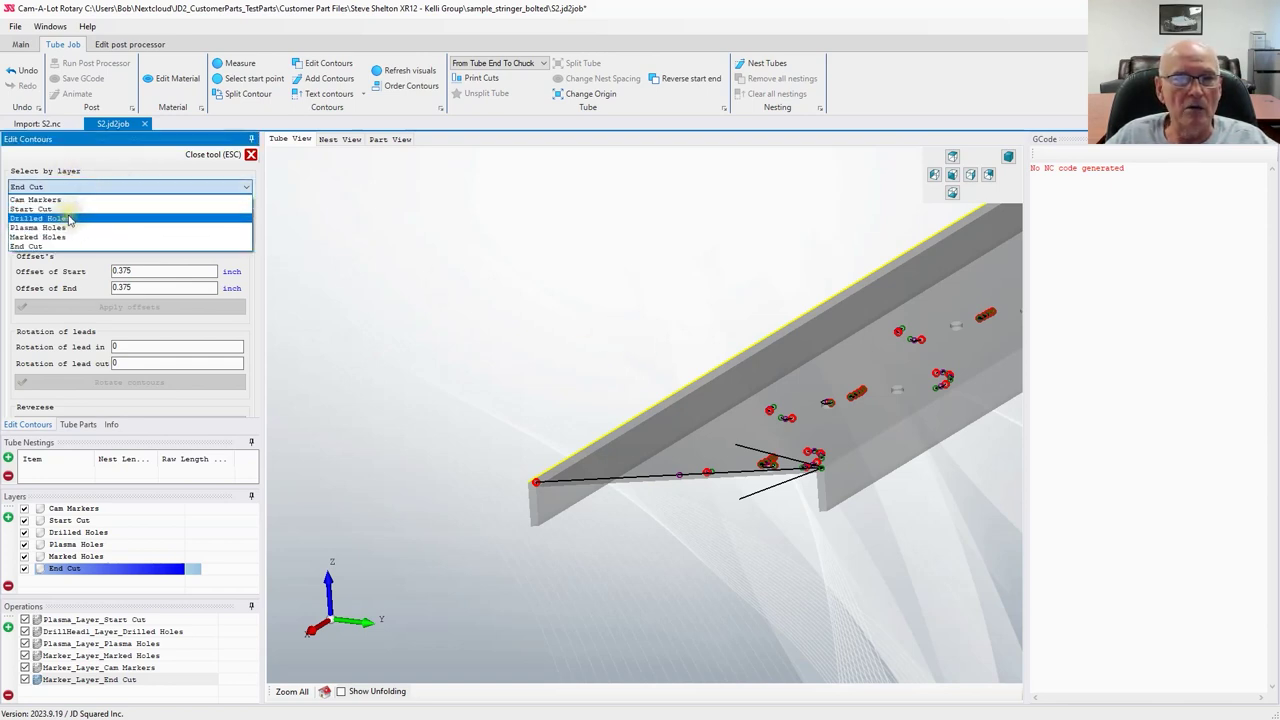
pyautogui.click(160, 209)
pyautogui.click(160, 207)
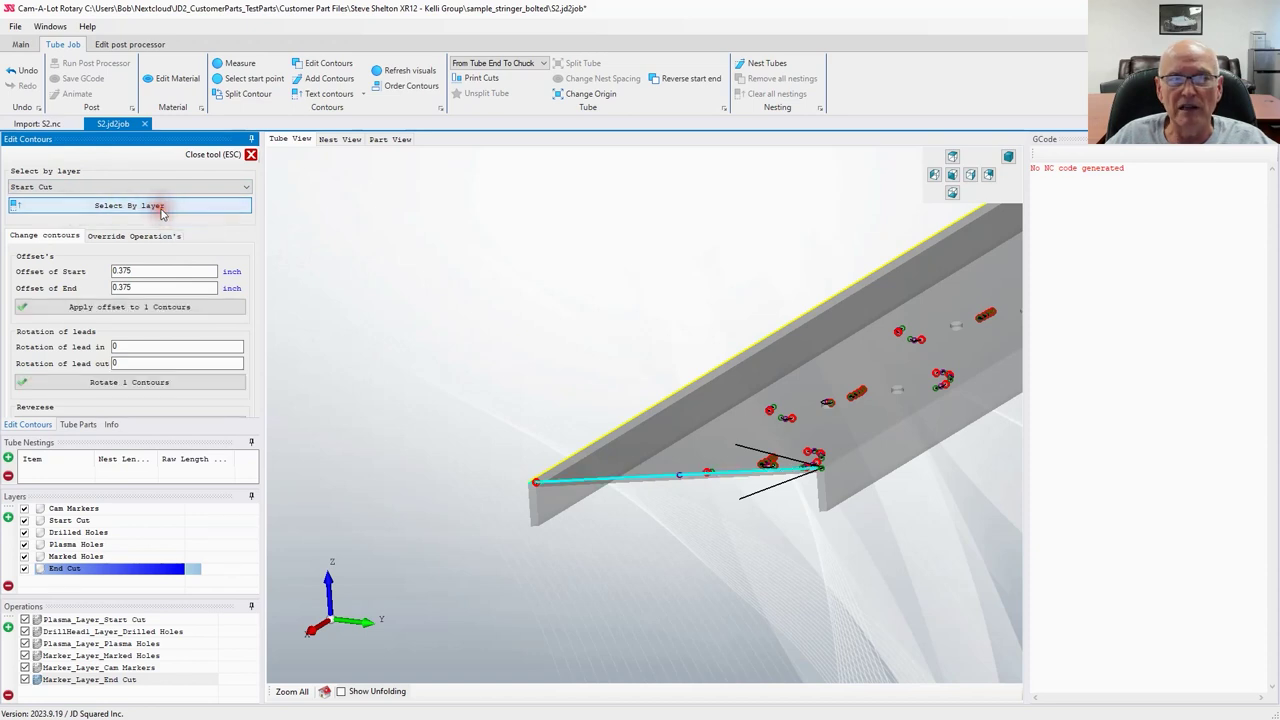
pyautogui.click(147, 310)
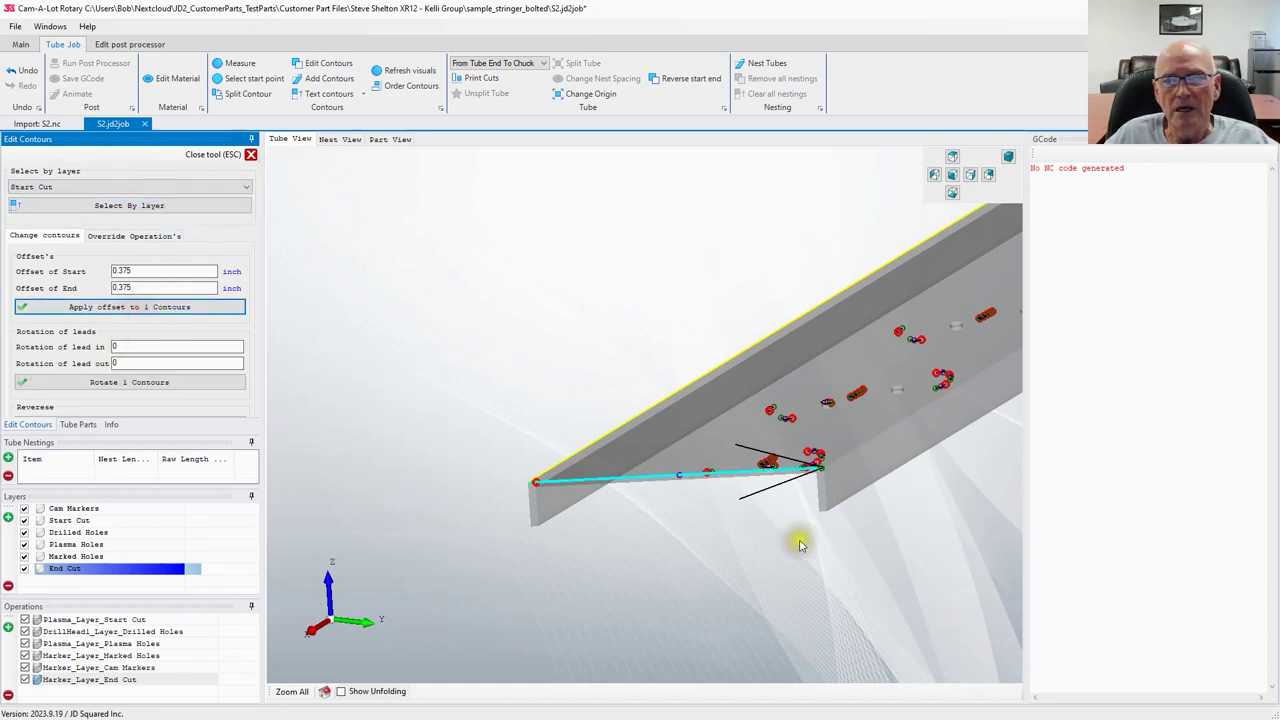
# Step: Examine the Start Cut line and its lead lines at the flange corners, and view the whole channel
pyautogui.scroll(5, 855, 495)
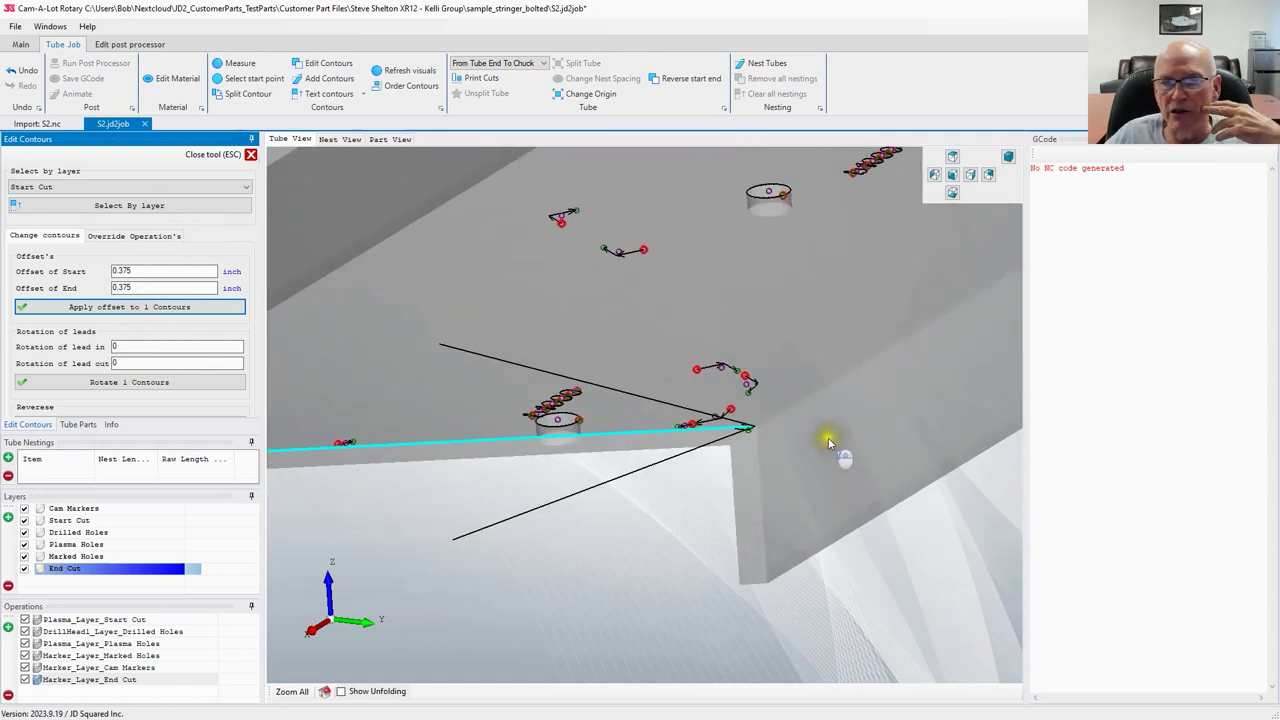
pyautogui.moveTo(543, 551); pyautogui.dragTo(657, 580)
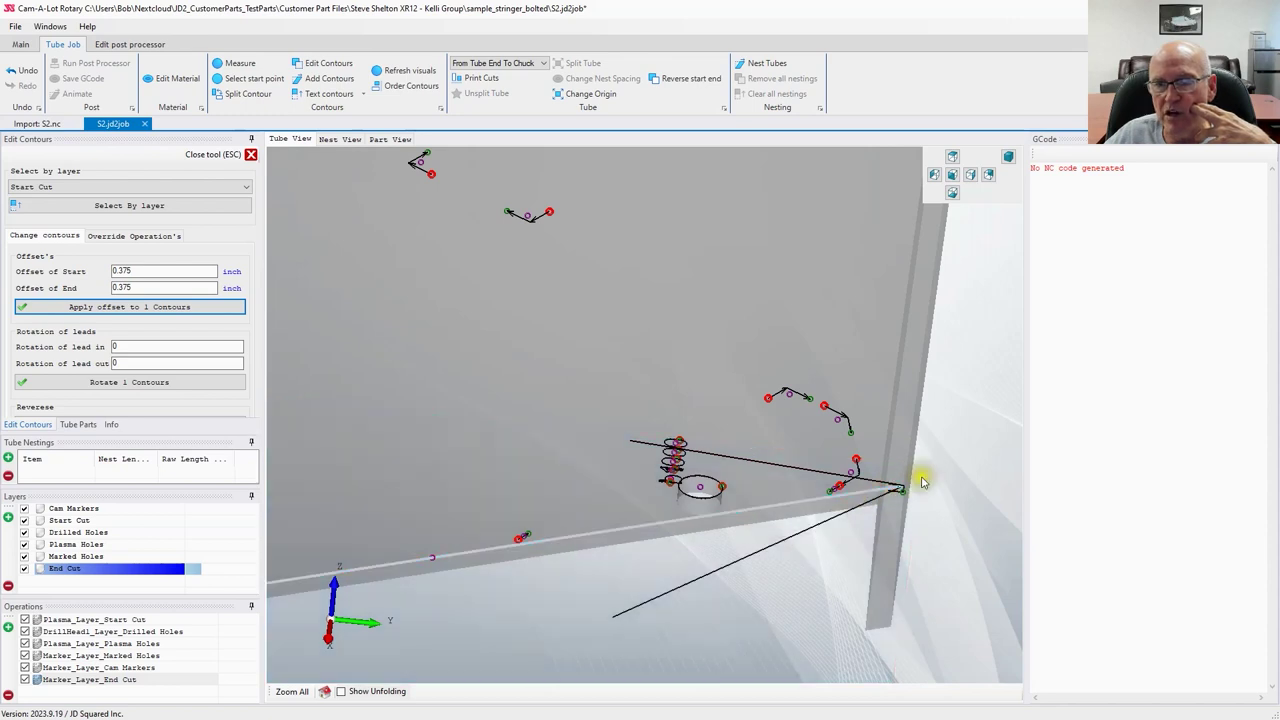
pyautogui.moveTo(683, 666); pyautogui.dragTo(618, 486)
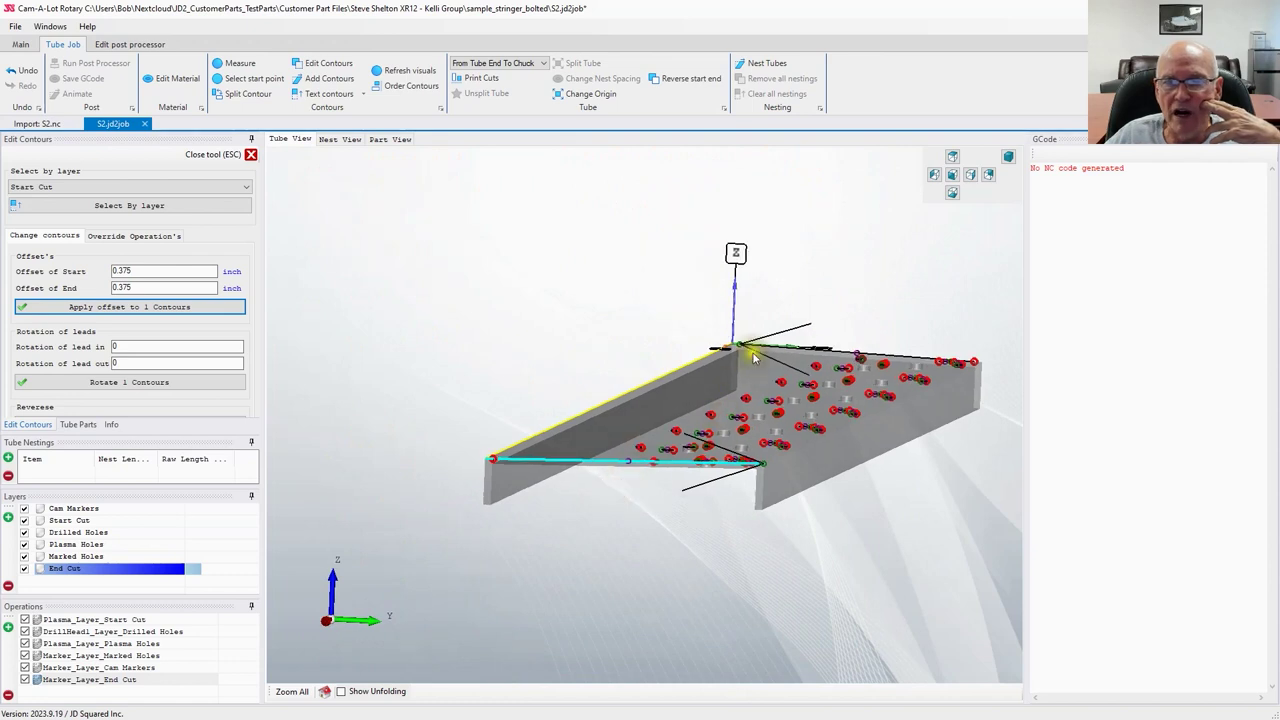
pyautogui.click(575, 462)
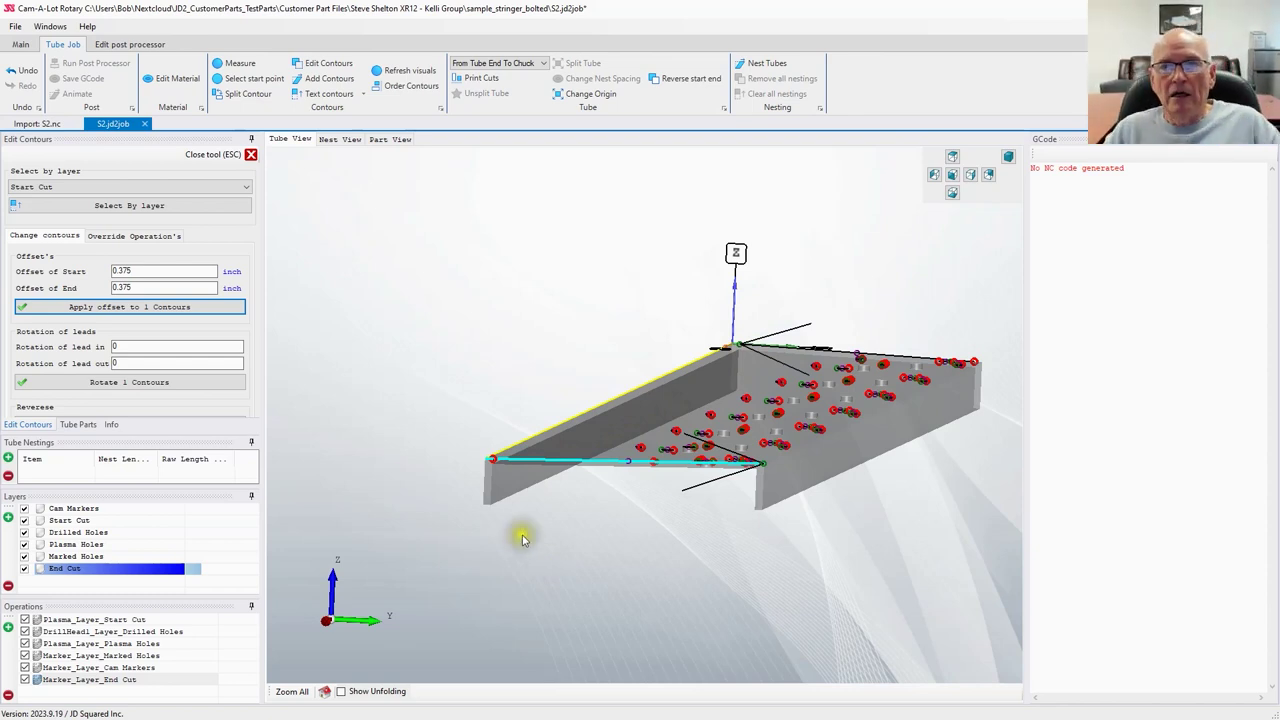
pyautogui.scroll(5, 580, 534)
pyautogui.scroll(-3, 523, 566)
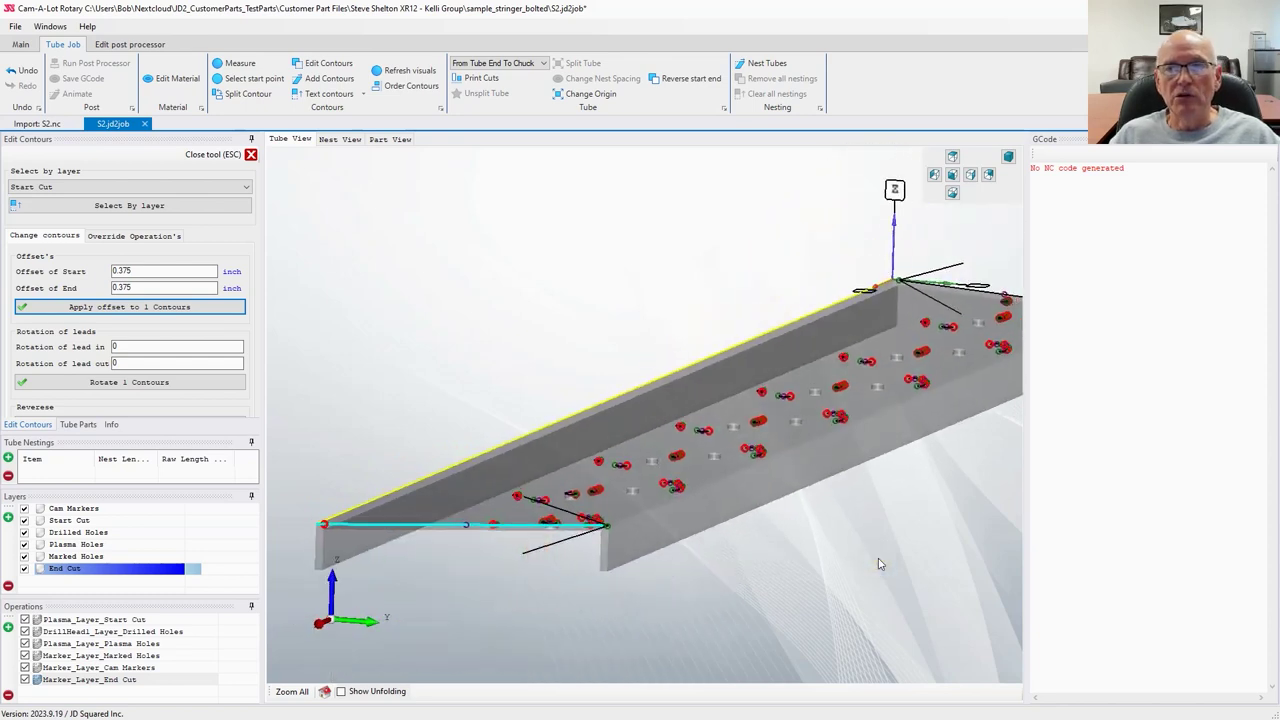
pyautogui.scroll(2, 878, 560)
pyautogui.scroll(-3, 878, 560)
pyautogui.scroll(-2, 832, 548)
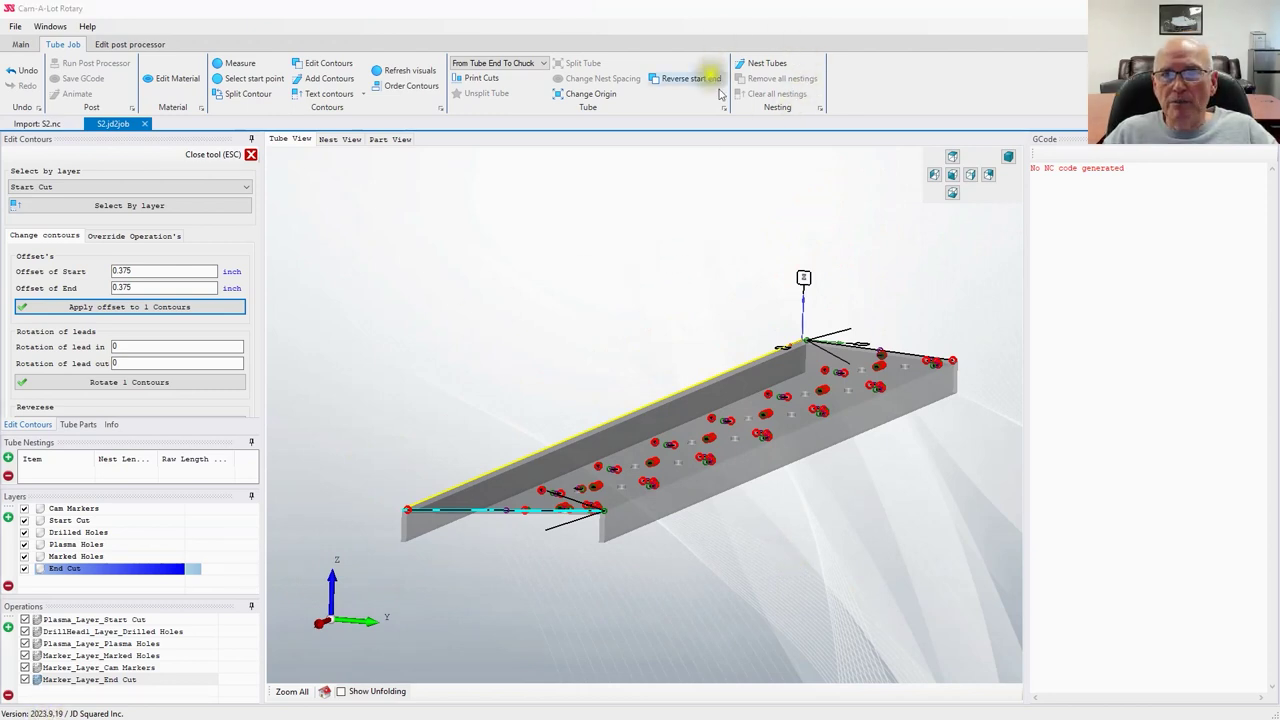
# Step: Nest the tube with a raw length of 100 inches, using existing raw tubes
pyautogui.click(767, 64)
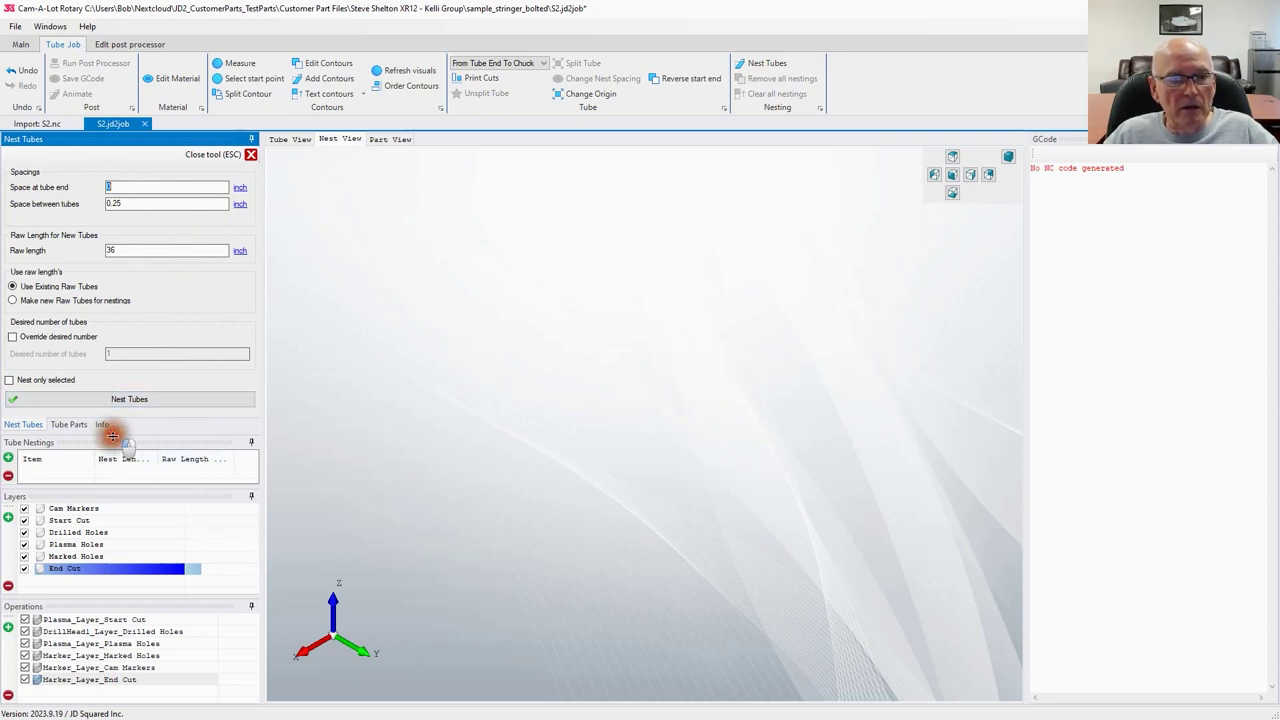
pyautogui.moveTo(112, 437)
pyautogui.mouseDown()
pyautogui.moveTo(110, 466)
pyautogui.moveTo(113, 430)
pyautogui.mouseUp()
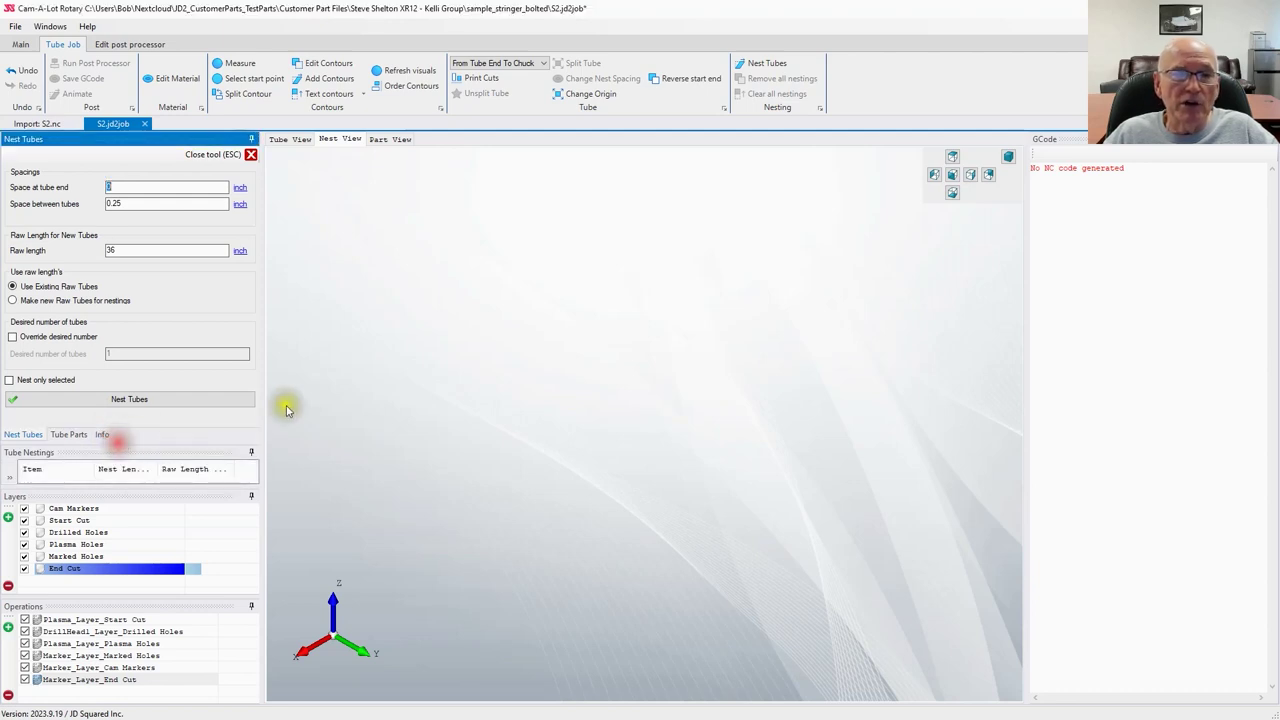
pyautogui.click(113, 457)
pyautogui.moveTo(113, 457); pyautogui.dragTo(429, 449)
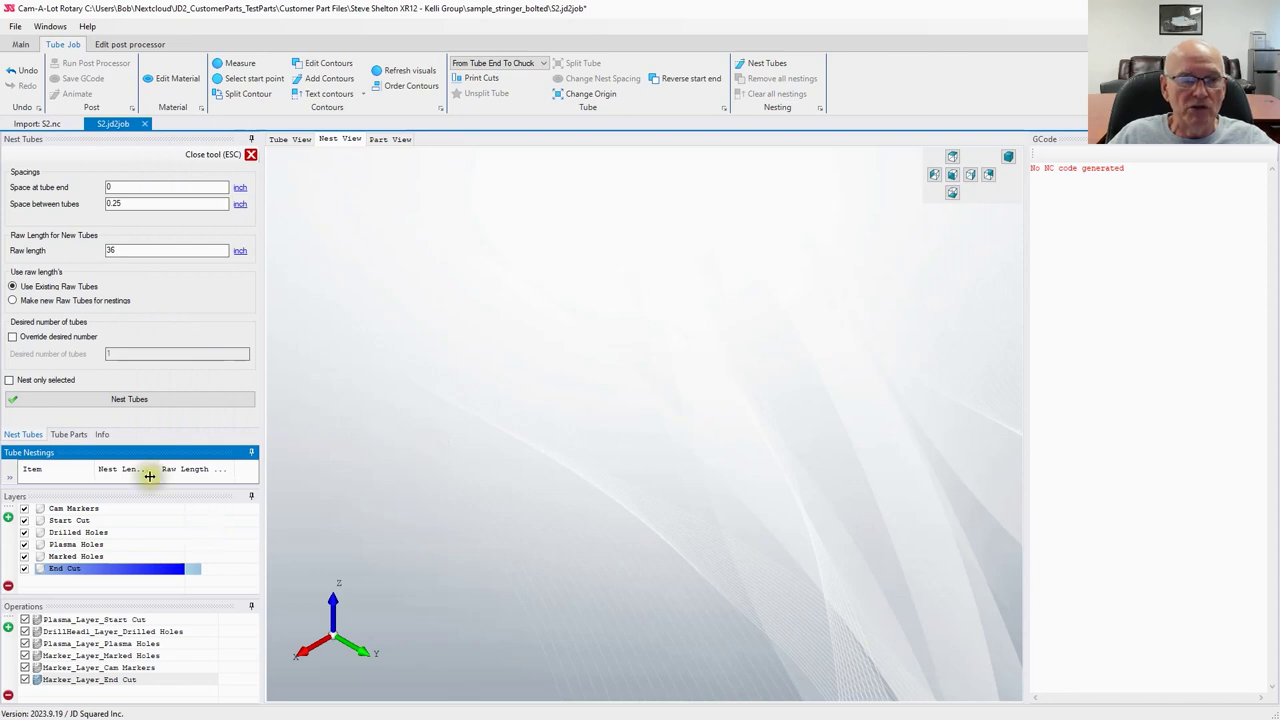
pyautogui.doubleClick(133, 250)
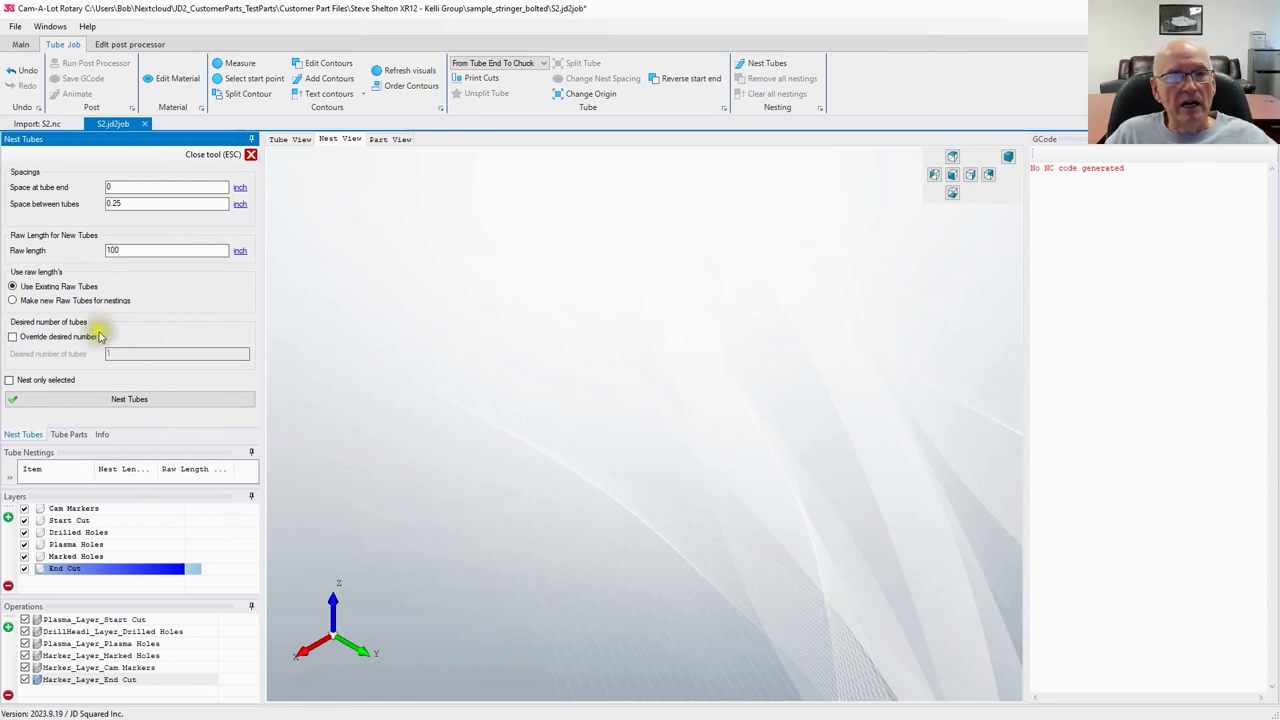
pyautogui.click(108, 400)
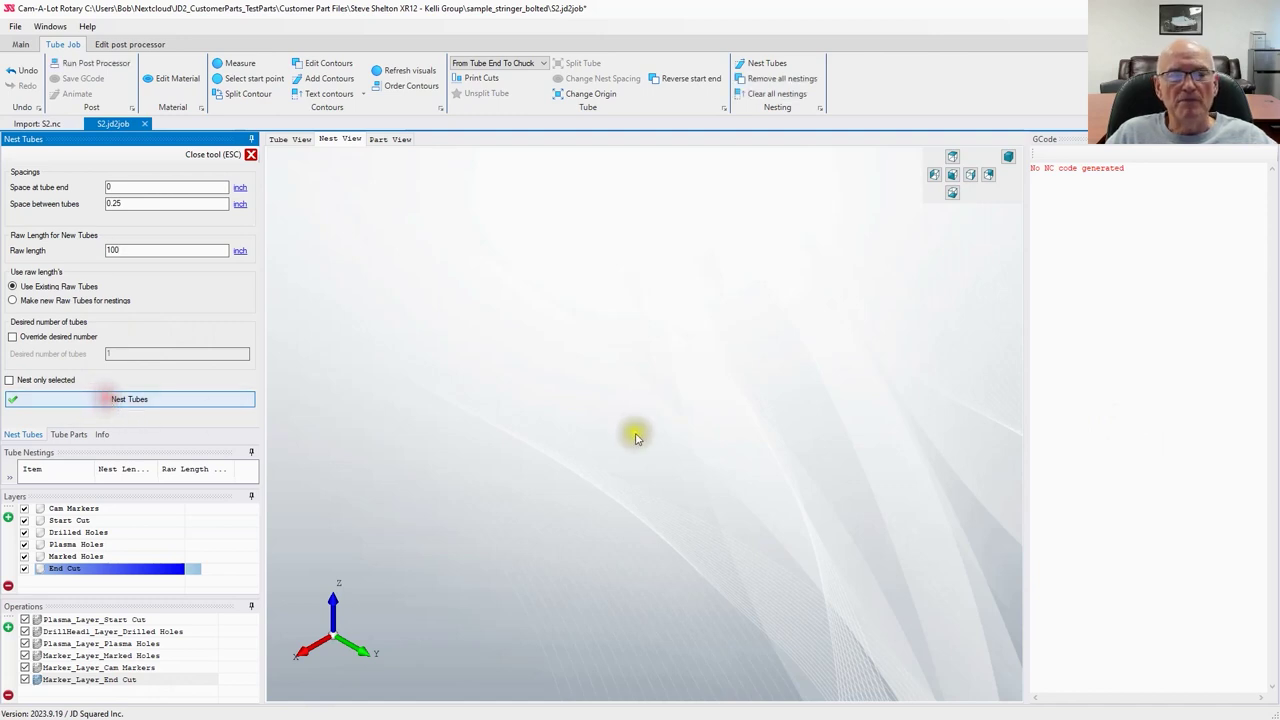
# Step: Examine the nested channel from the free end to the chuck, checking the cut lines at both ends
pyautogui.scroll(3, 794, 471)
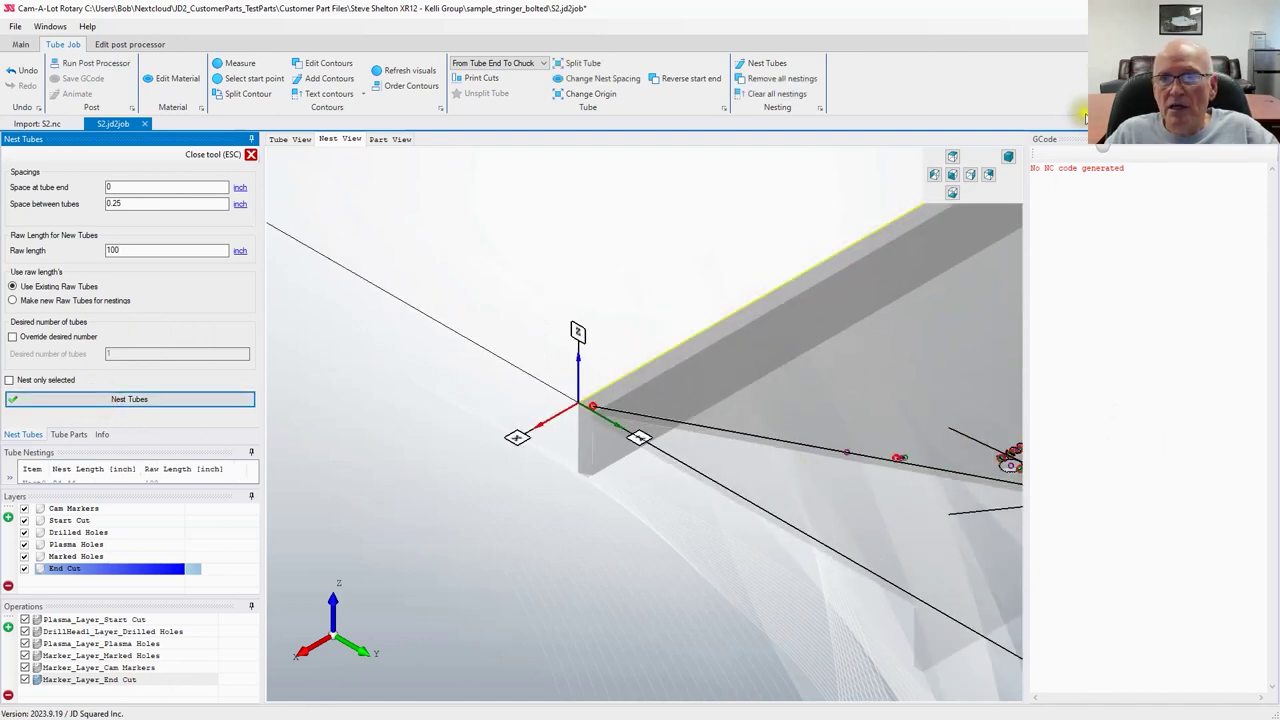
pyautogui.click(1010, 160)
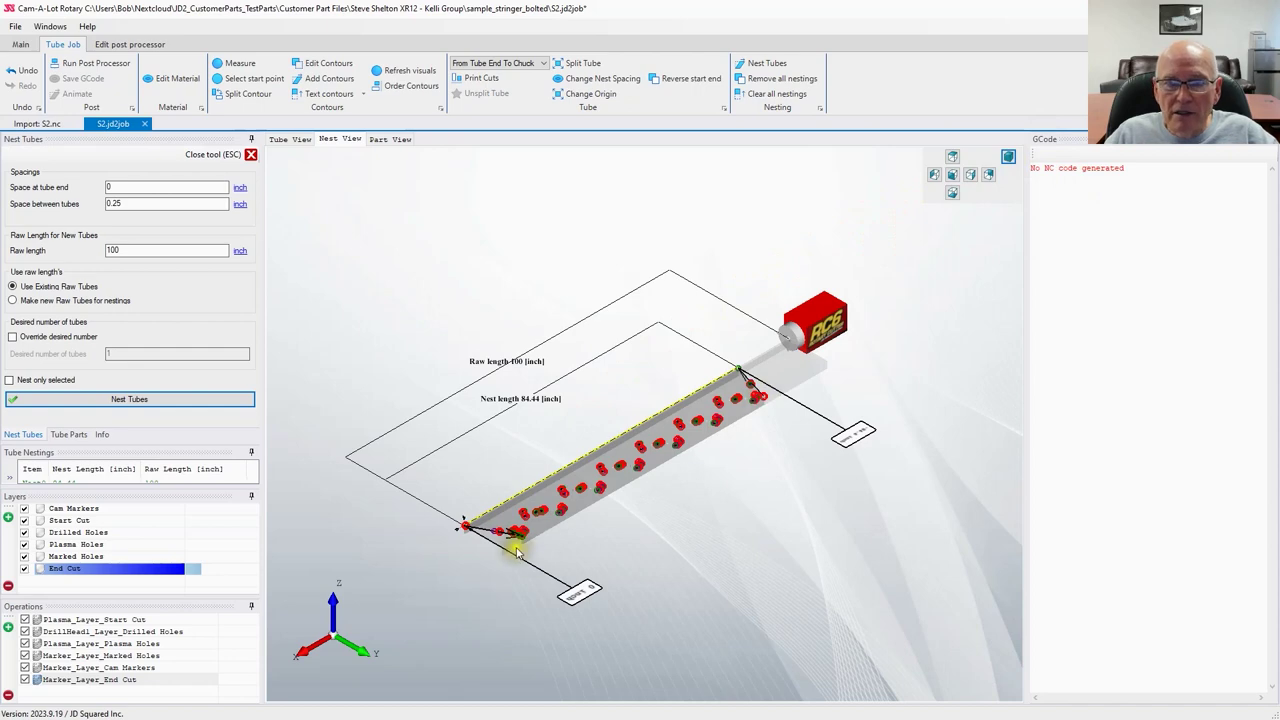
pyautogui.scroll(6, 518, 550)
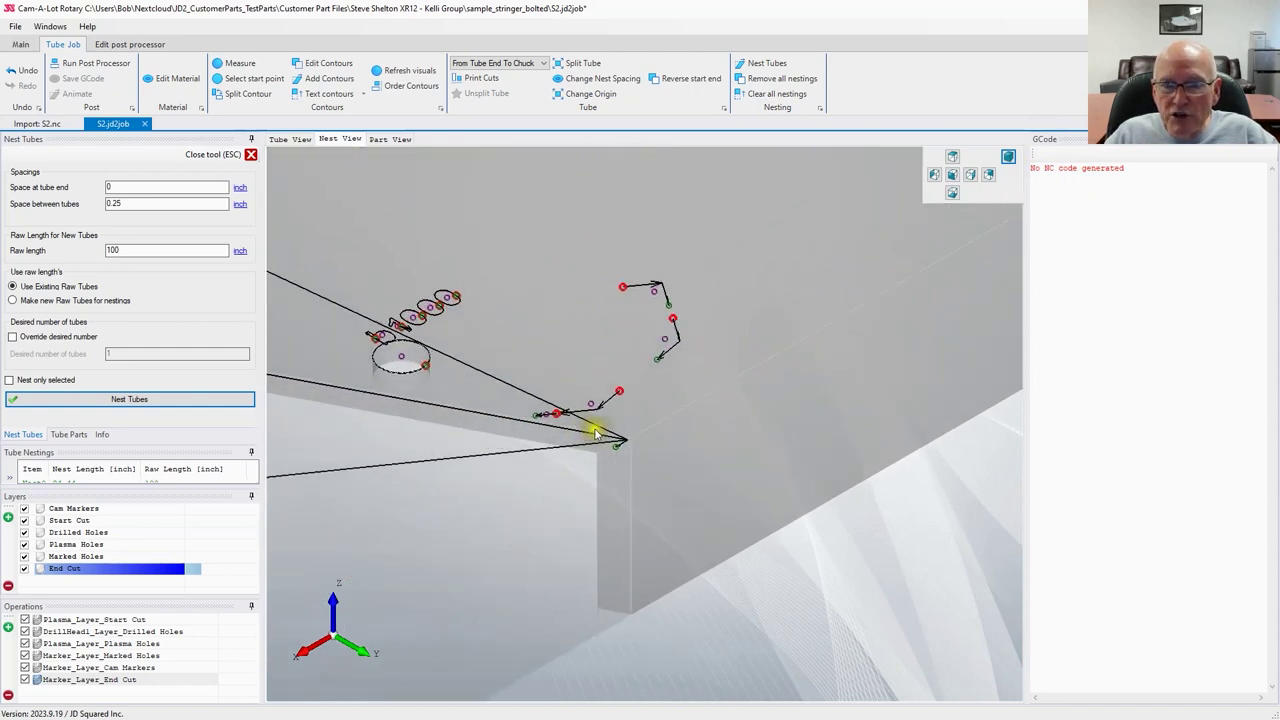
pyautogui.moveTo(593, 478); pyautogui.dragTo(726, 443, button='middle')
pyautogui.scroll(3, 711, 260)
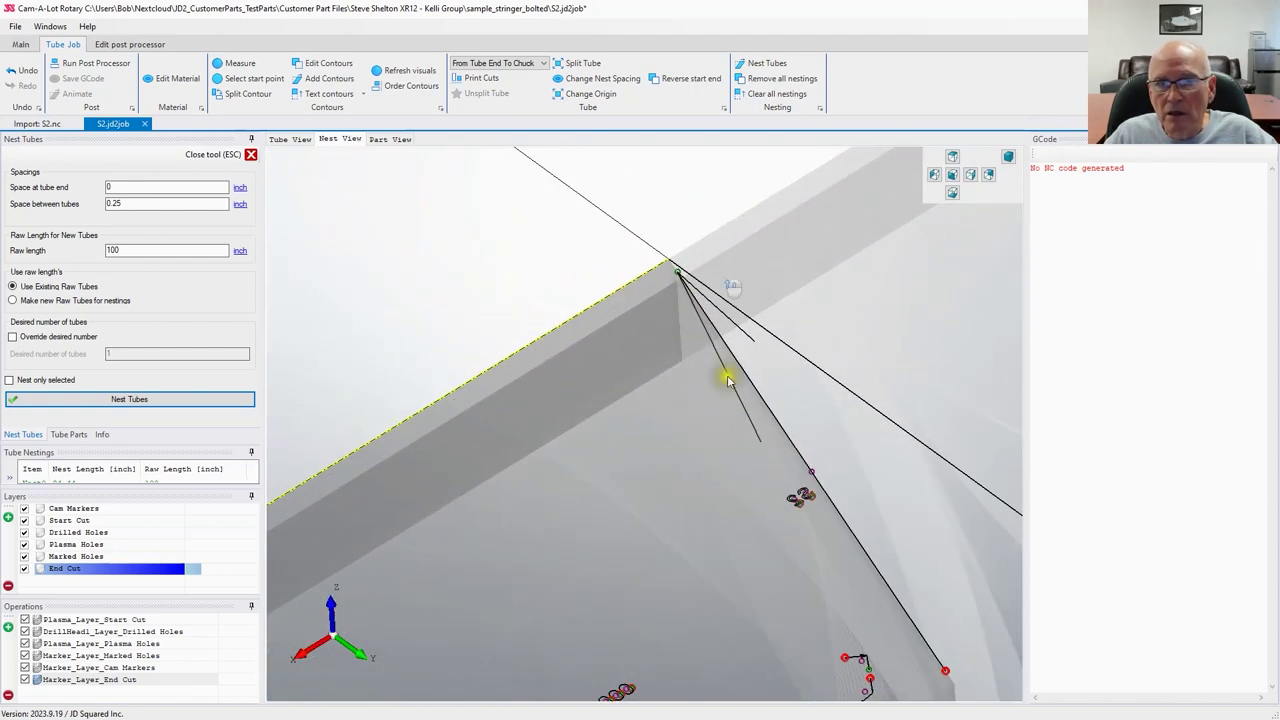
pyautogui.moveTo(814, 565); pyautogui.dragTo(811, 531, button='middle')
pyautogui.scroll(-5, 811, 531)
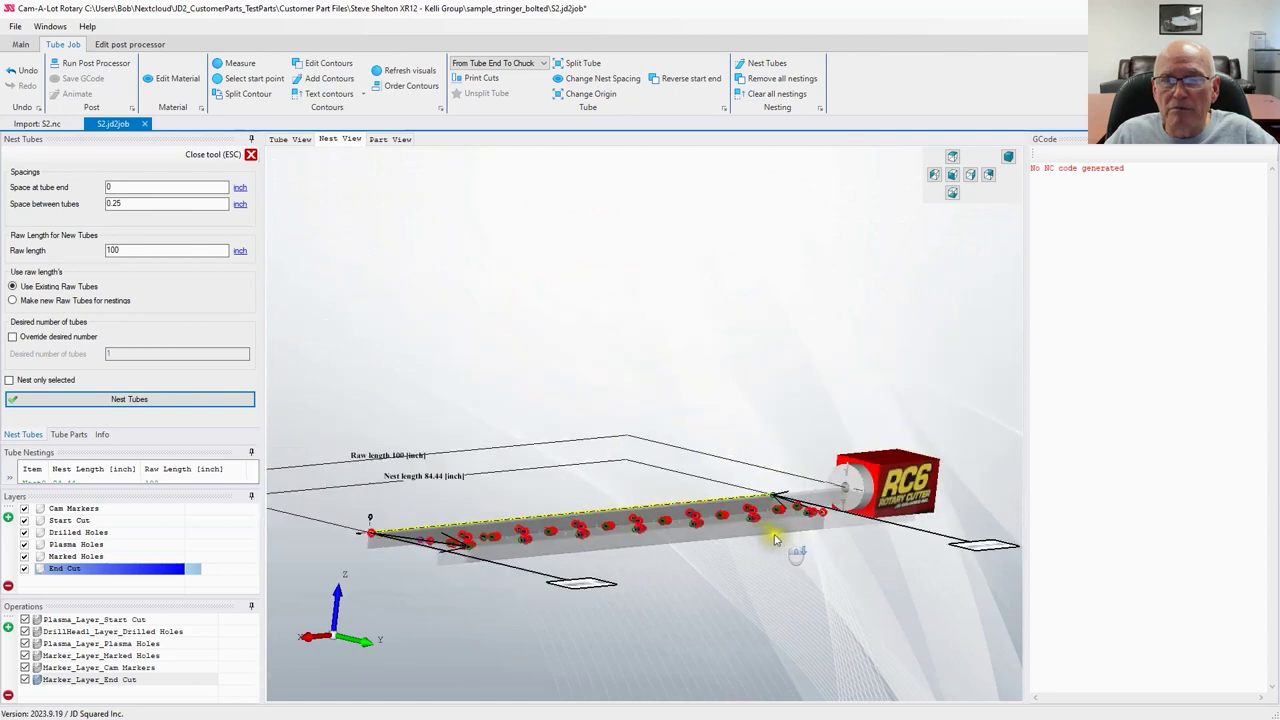
pyautogui.moveTo(689, 543); pyautogui.dragTo(723, 429, button='middle')
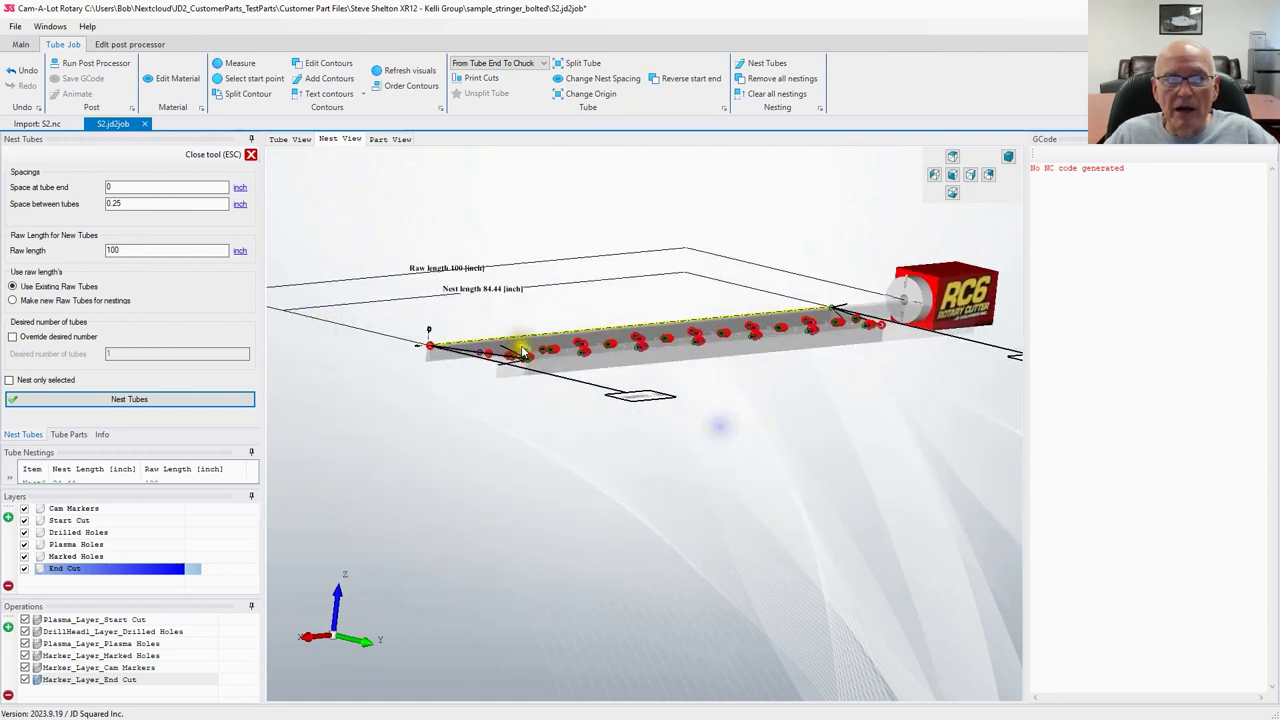
pyautogui.scroll(3, 520, 350)
pyautogui.moveTo(474, 508); pyautogui.dragTo(446, 551, button='middle')
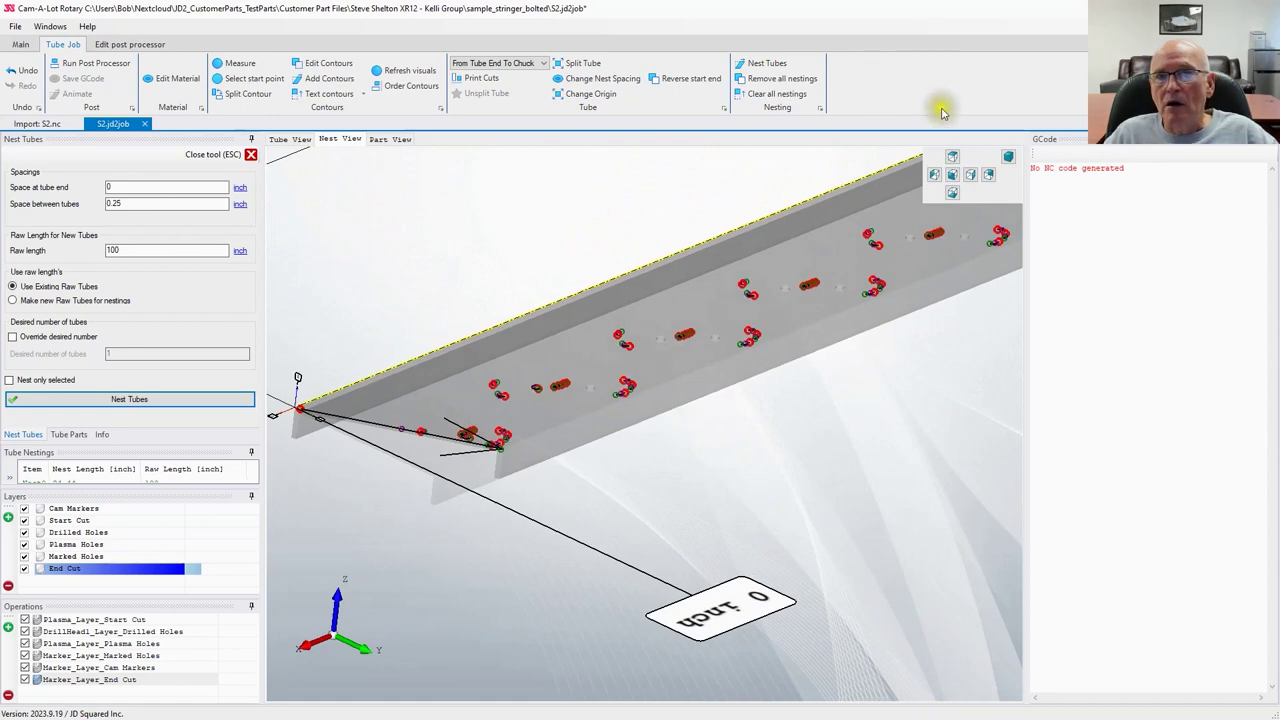
pyautogui.click(1008, 157)
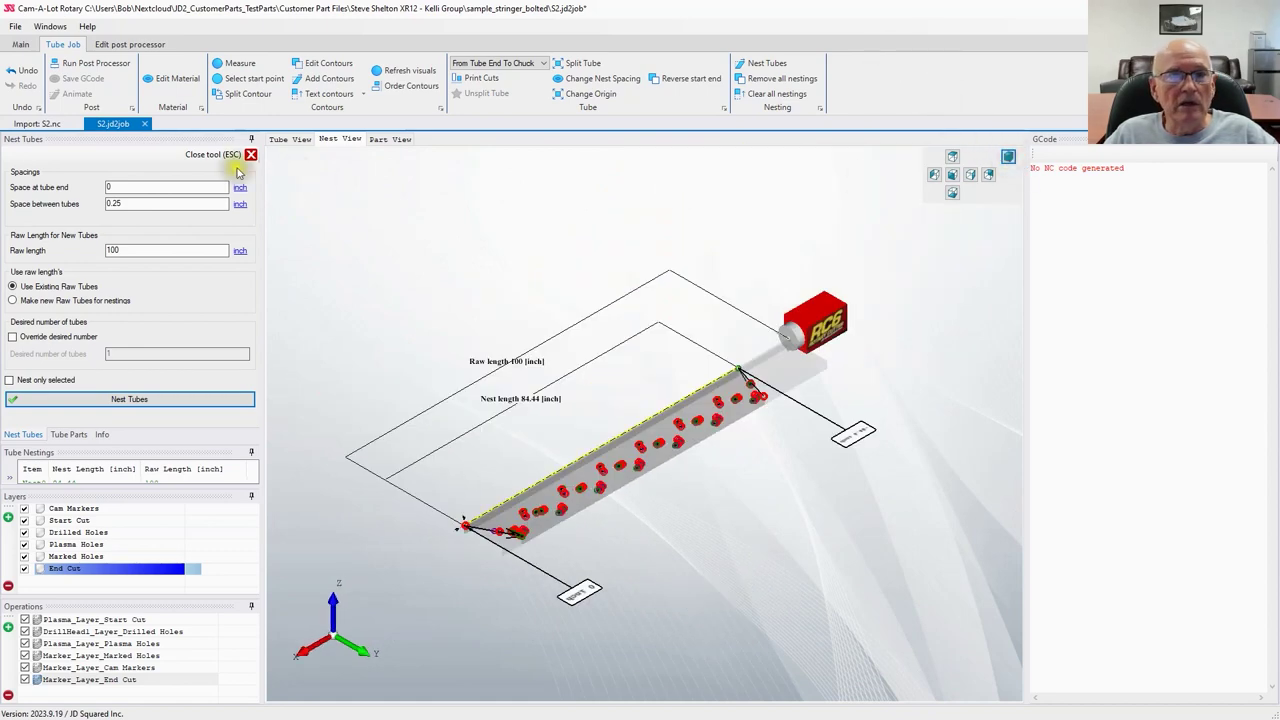
# Step: Post-process the nested channel into the G-code file S2.ngc and examine the beginning of the generated code
pyautogui.click(98, 66)
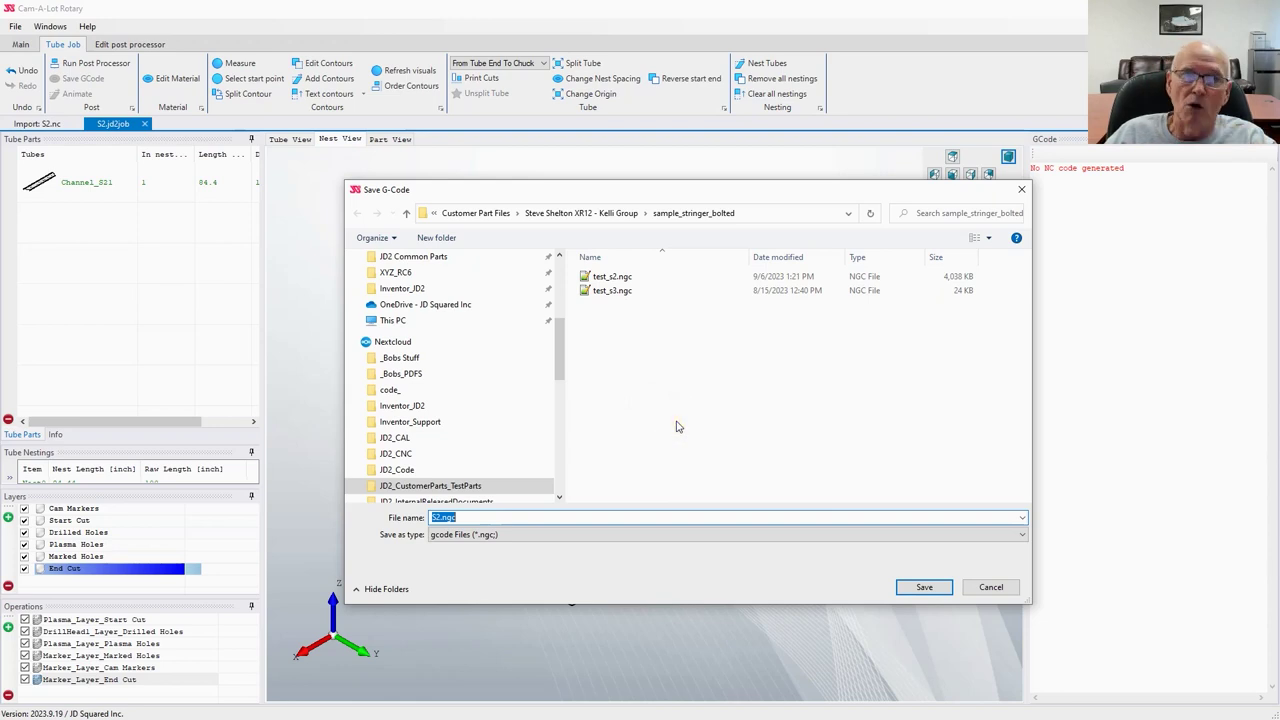
pyautogui.click(925, 589)
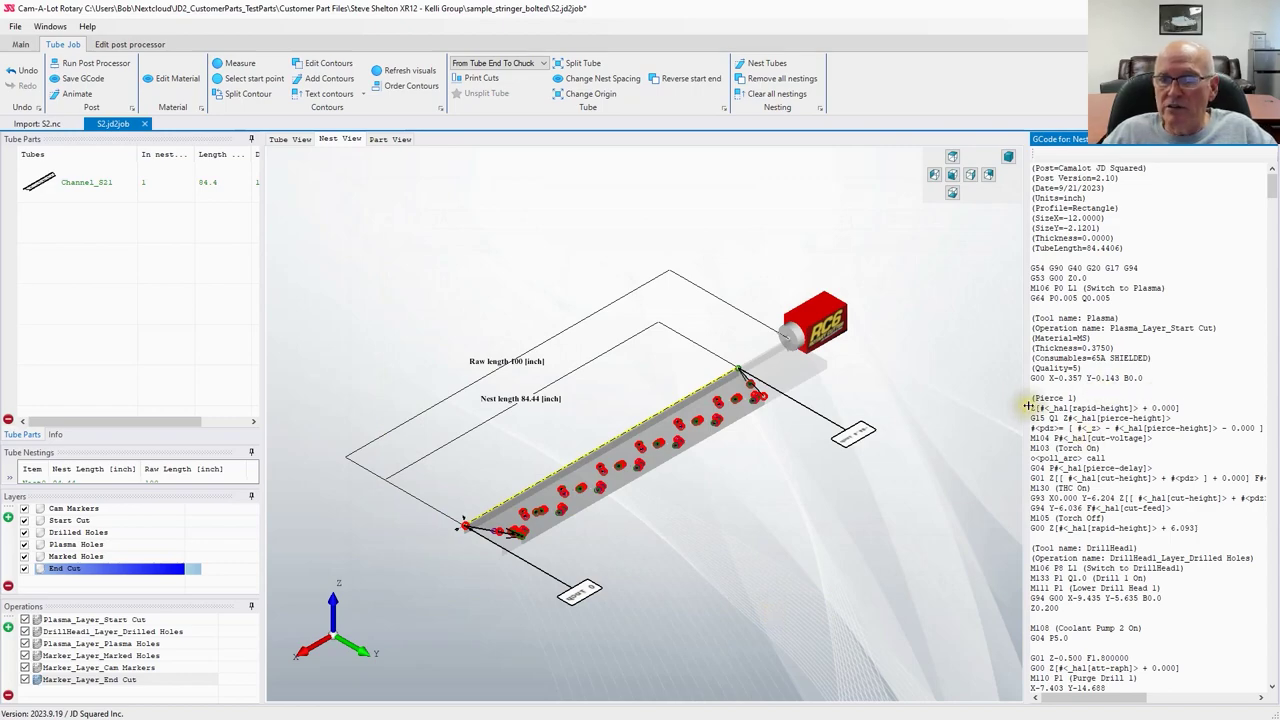
pyautogui.moveTo(1027, 405); pyautogui.dragTo(883, 442)
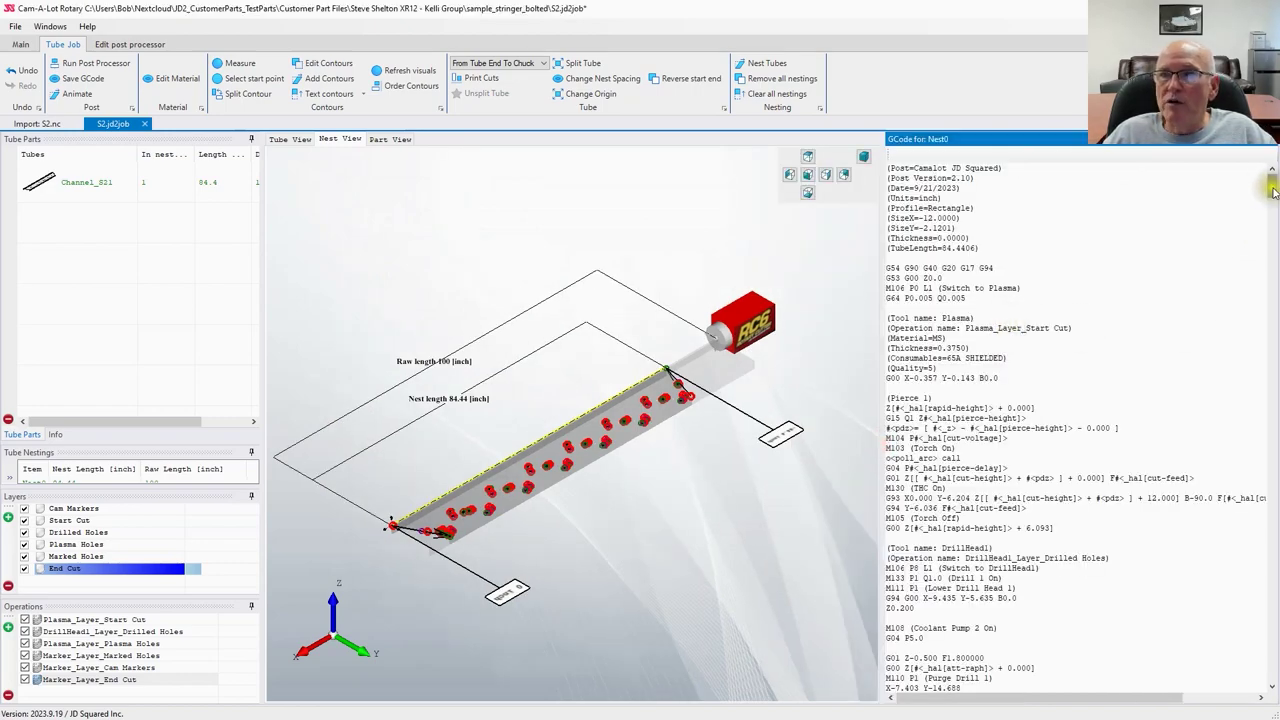
pyautogui.moveTo(1273, 190); pyautogui.dragTo(1245, 152)
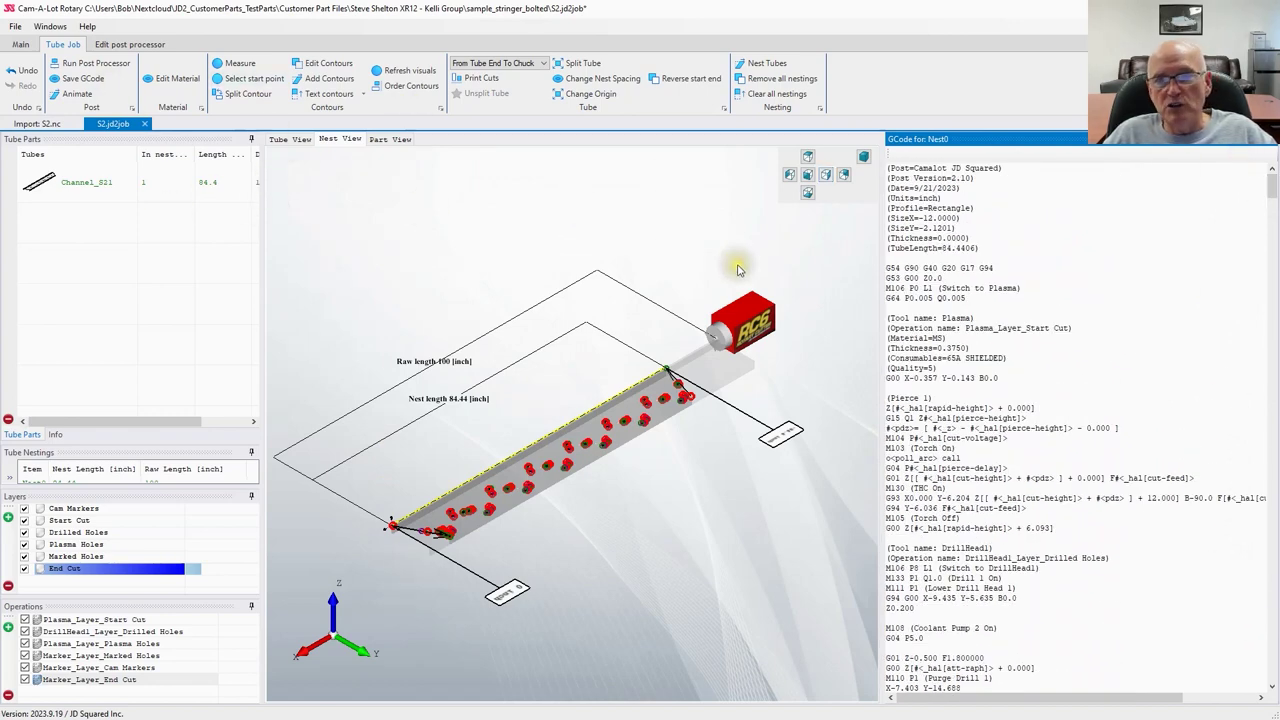
pyautogui.moveTo(884, 314); pyautogui.dragTo(998, 336)
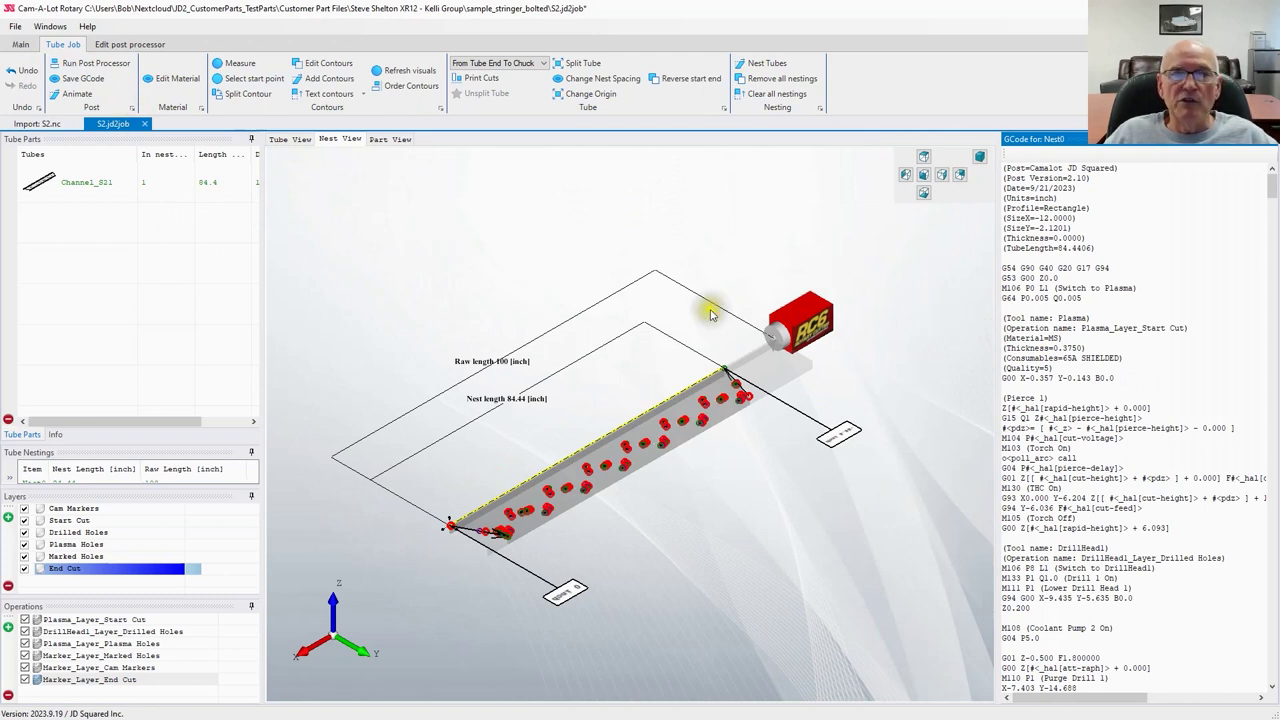
pyautogui.click(1040, 258)
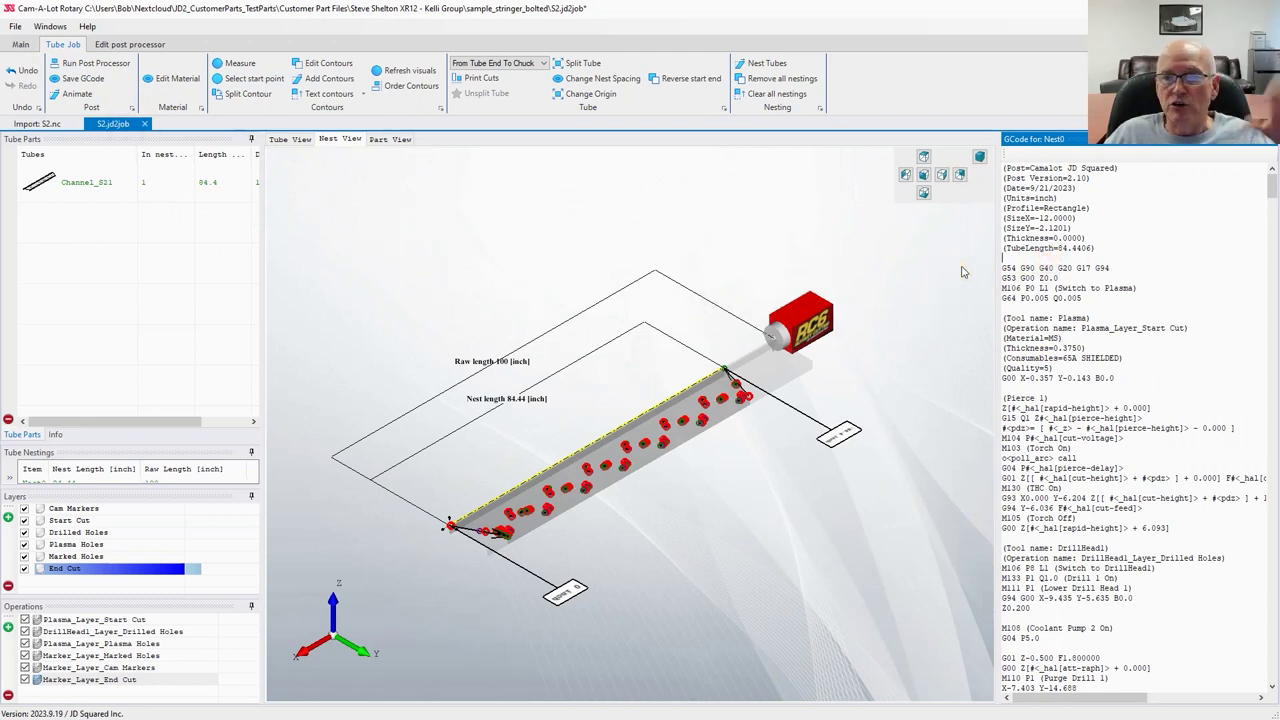
# Step: Check for S2.ngc in the sample_stringer_bolted folder from the G-code save dialog, without saving again
pyautogui.click(78, 79)
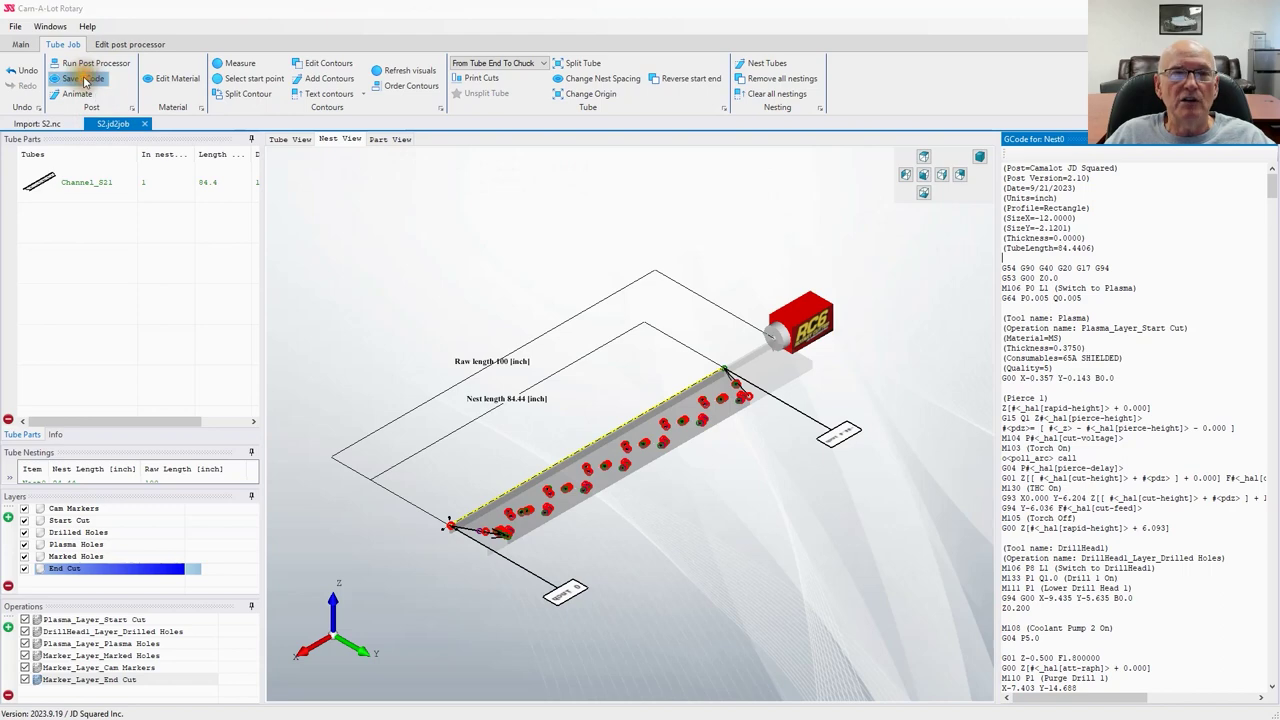
pyautogui.moveTo(557, 366); pyautogui.dragTo(562, 495)
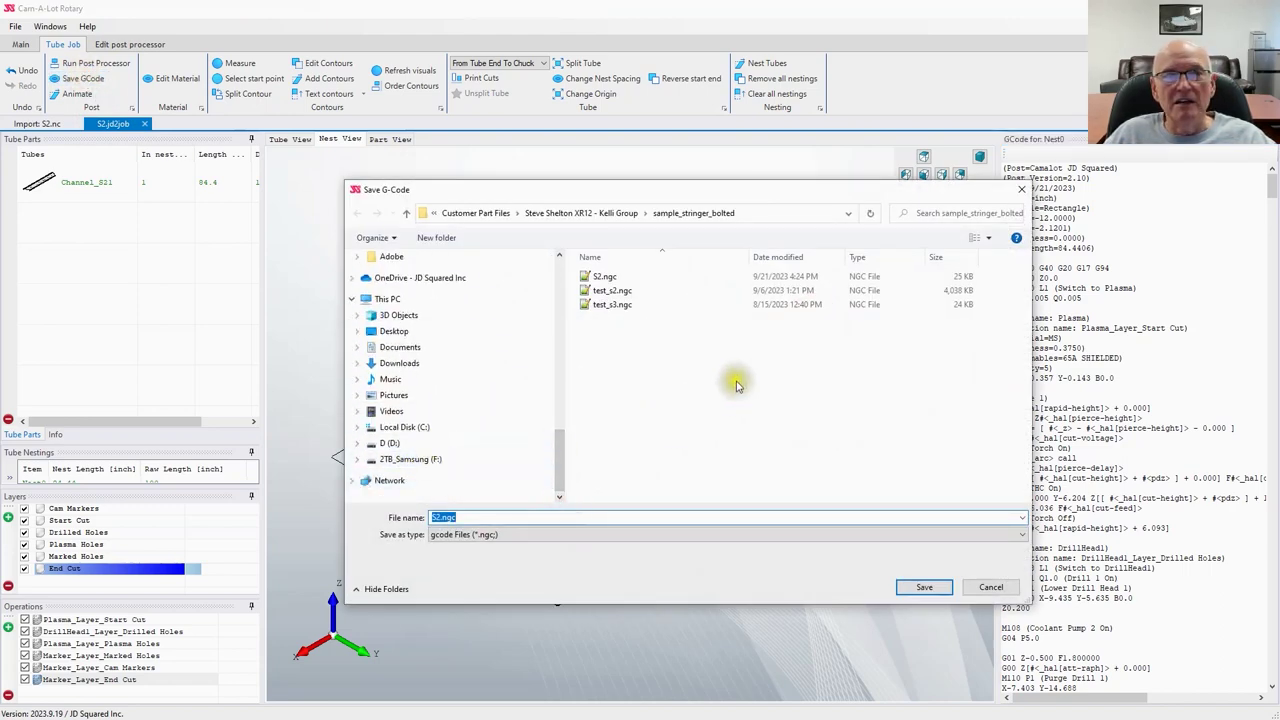
pyautogui.moveTo(598, 277); pyautogui.dragTo(714, 366)
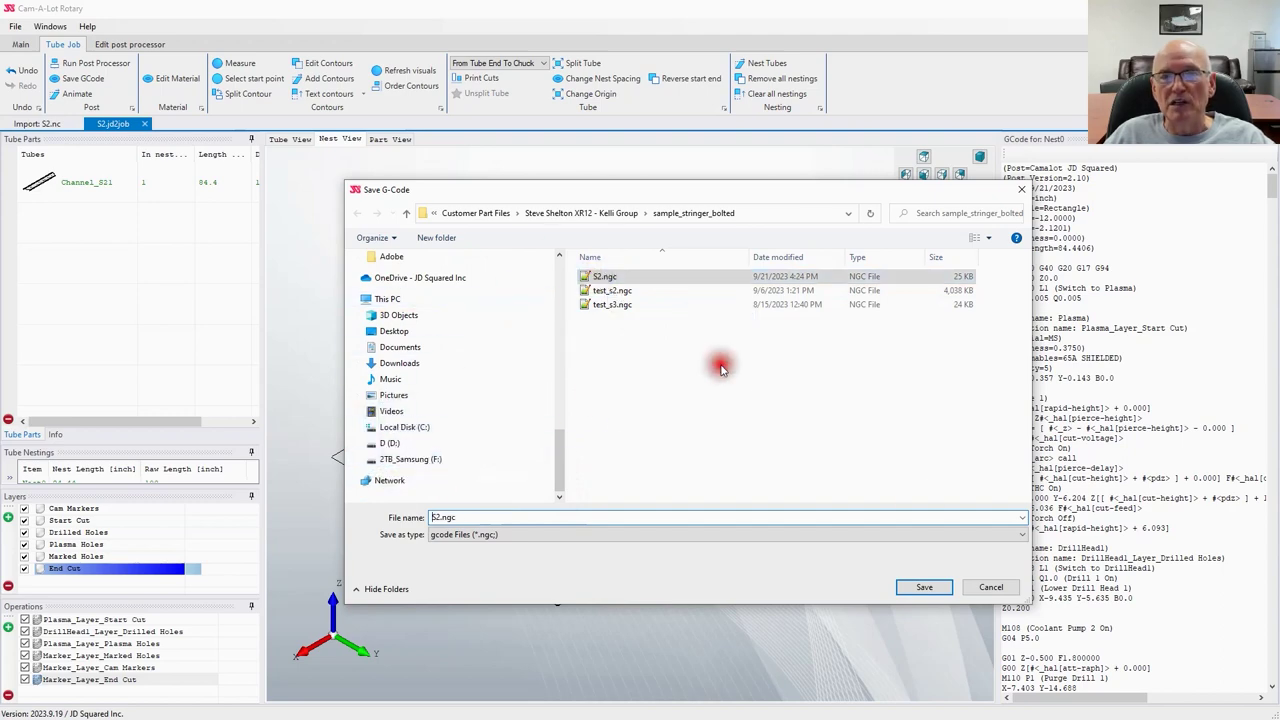
pyautogui.click(990, 587)
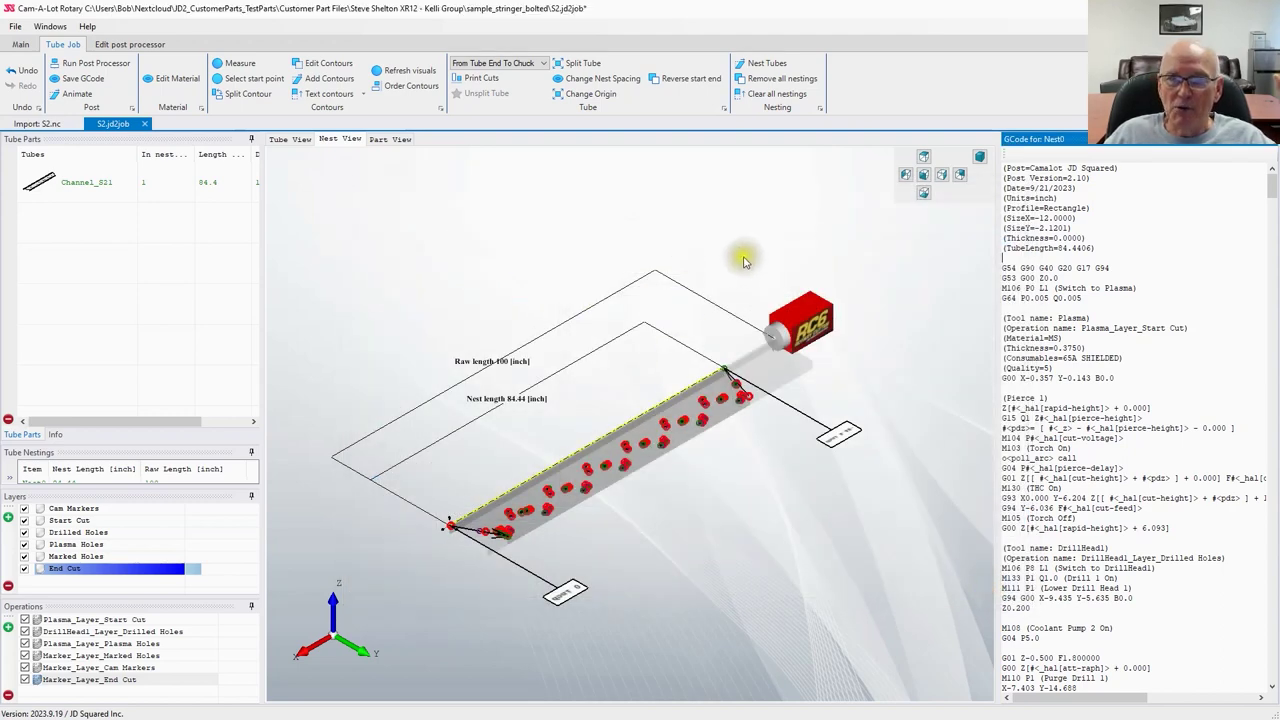